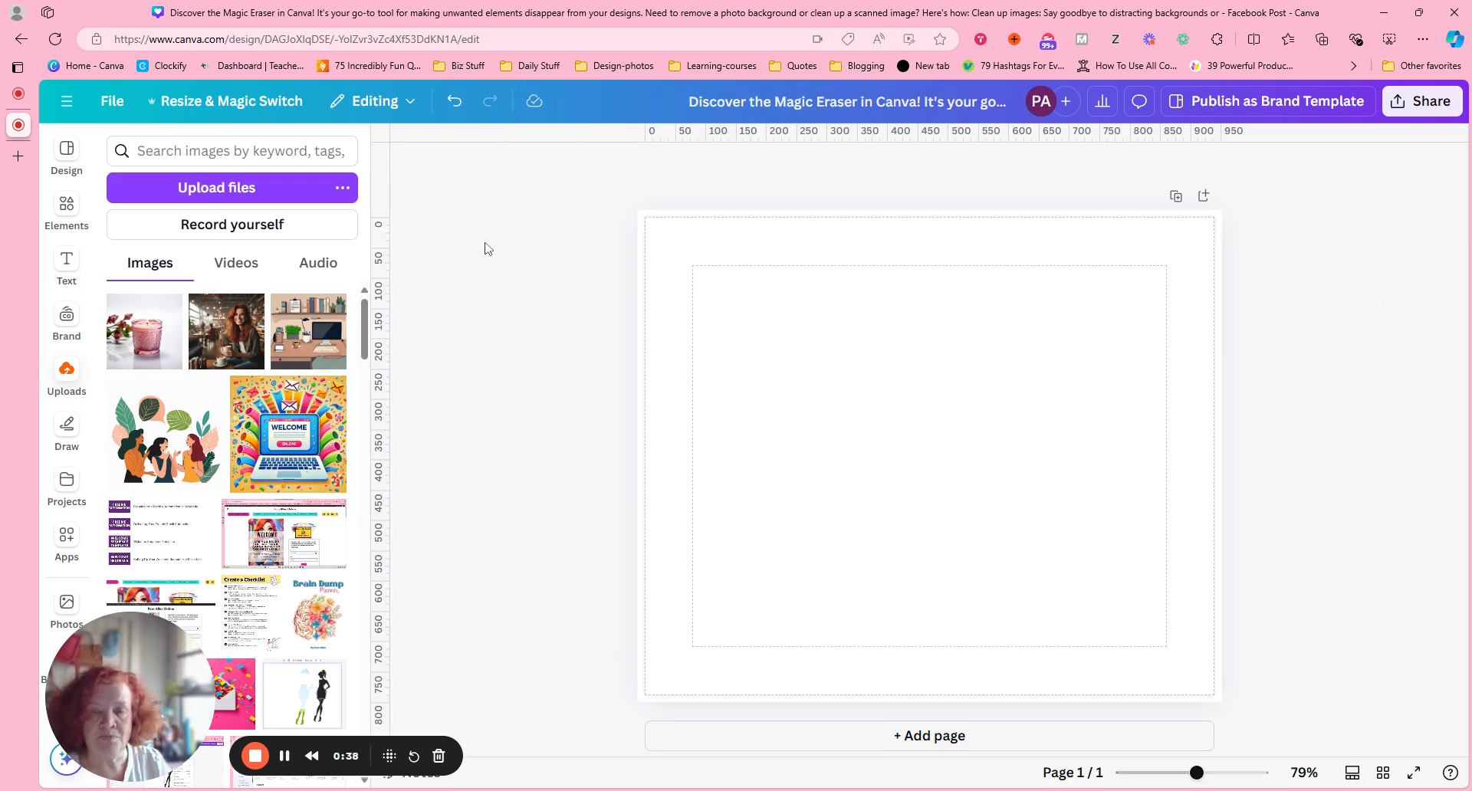
Step: Add the uploaded pink candle photo to the blank page and place it near the centre
click(126, 354)
drag(978, 411, 924, 372)
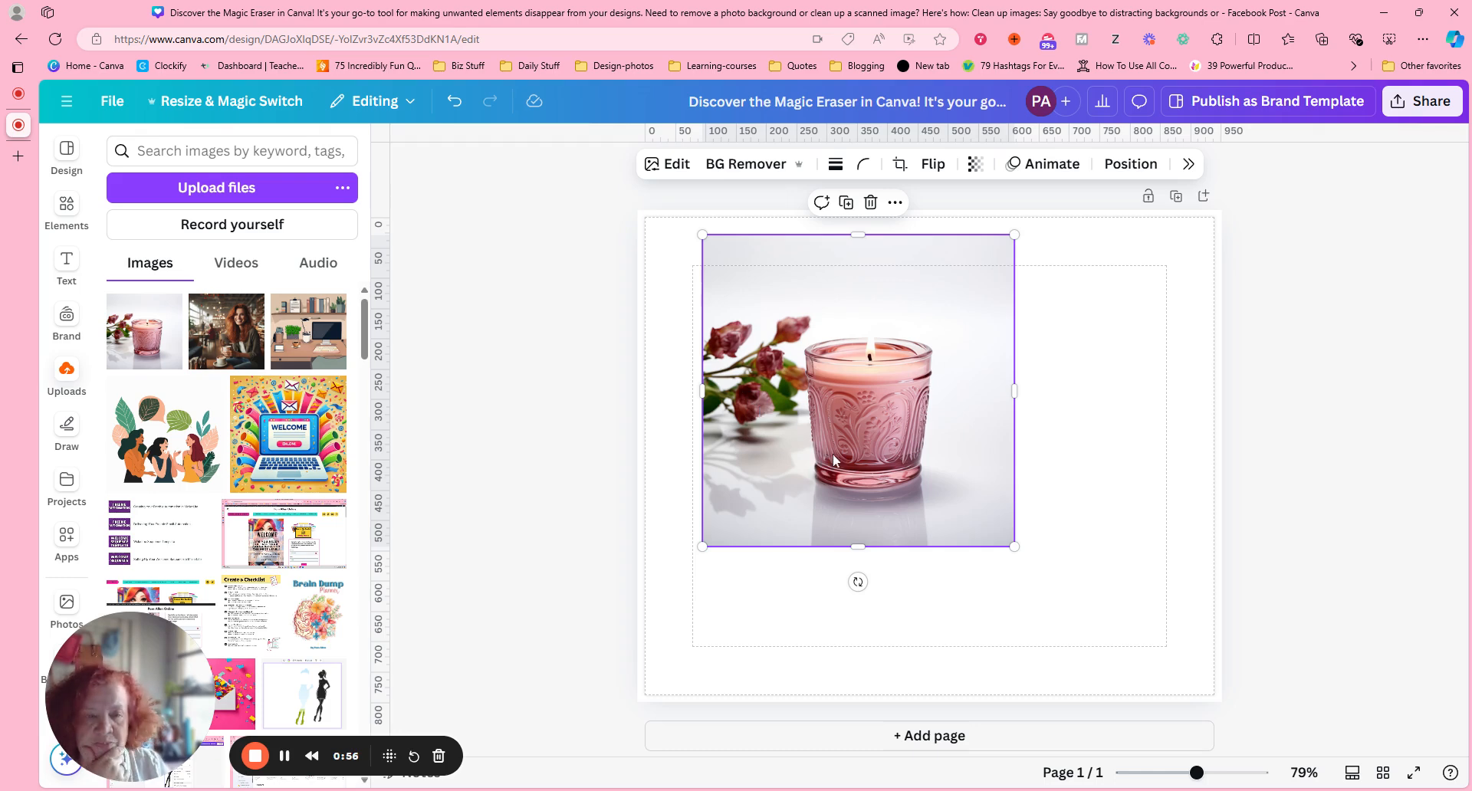
drag(866, 431, 908, 468)
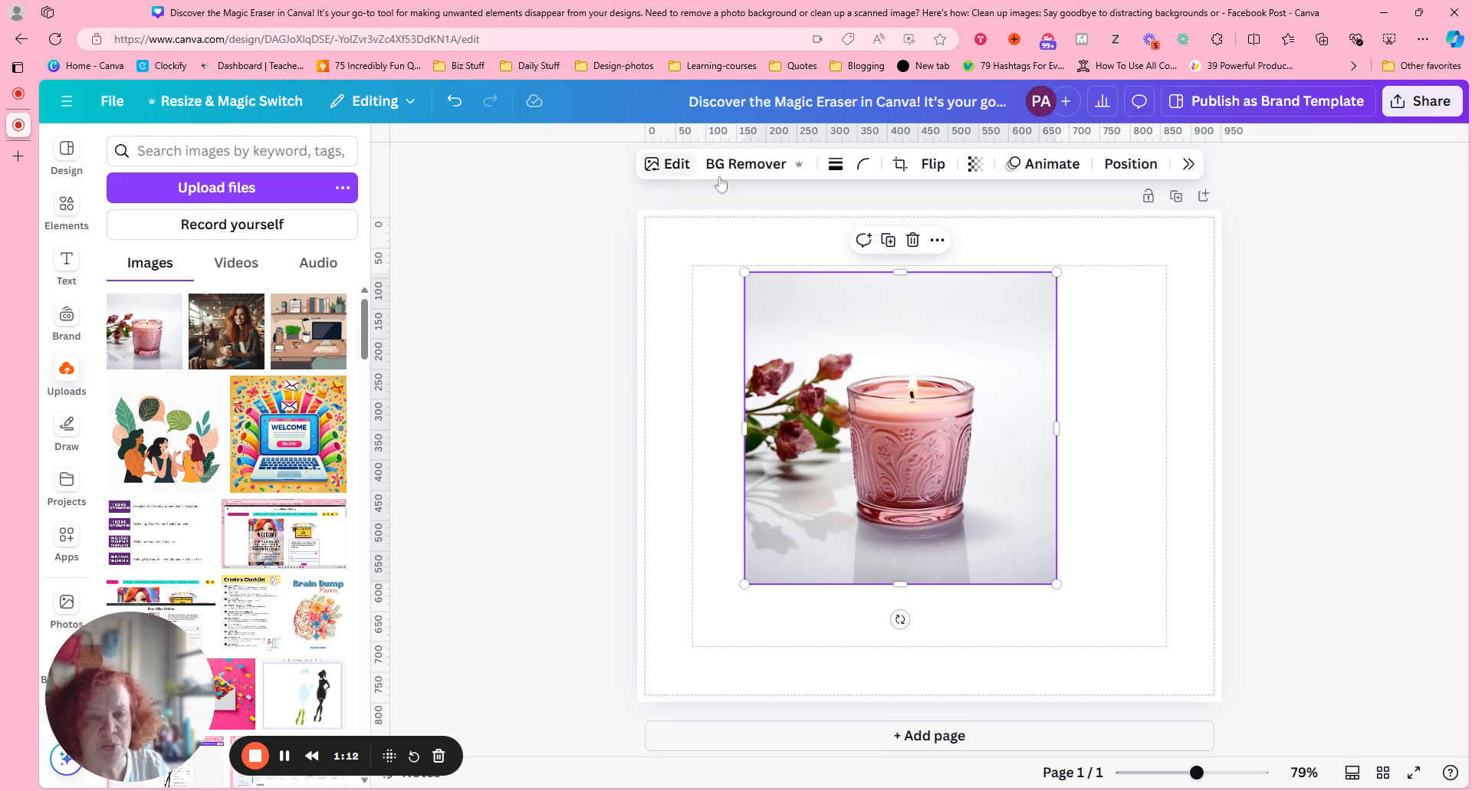
Step: Erase the flowers and their shadow beside the candle using Magic Eraser's Click selection
click(1187, 165)
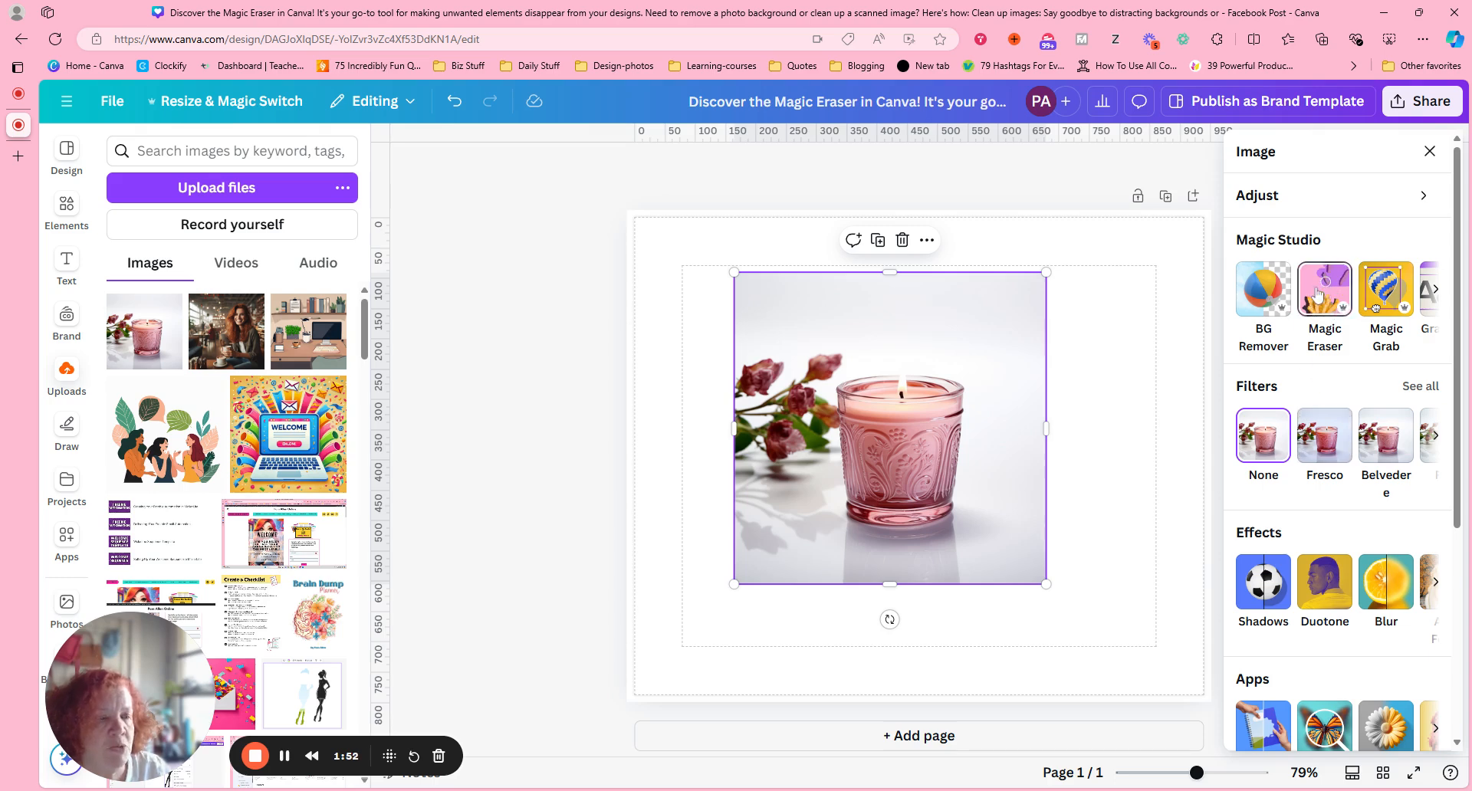
click(1316, 295)
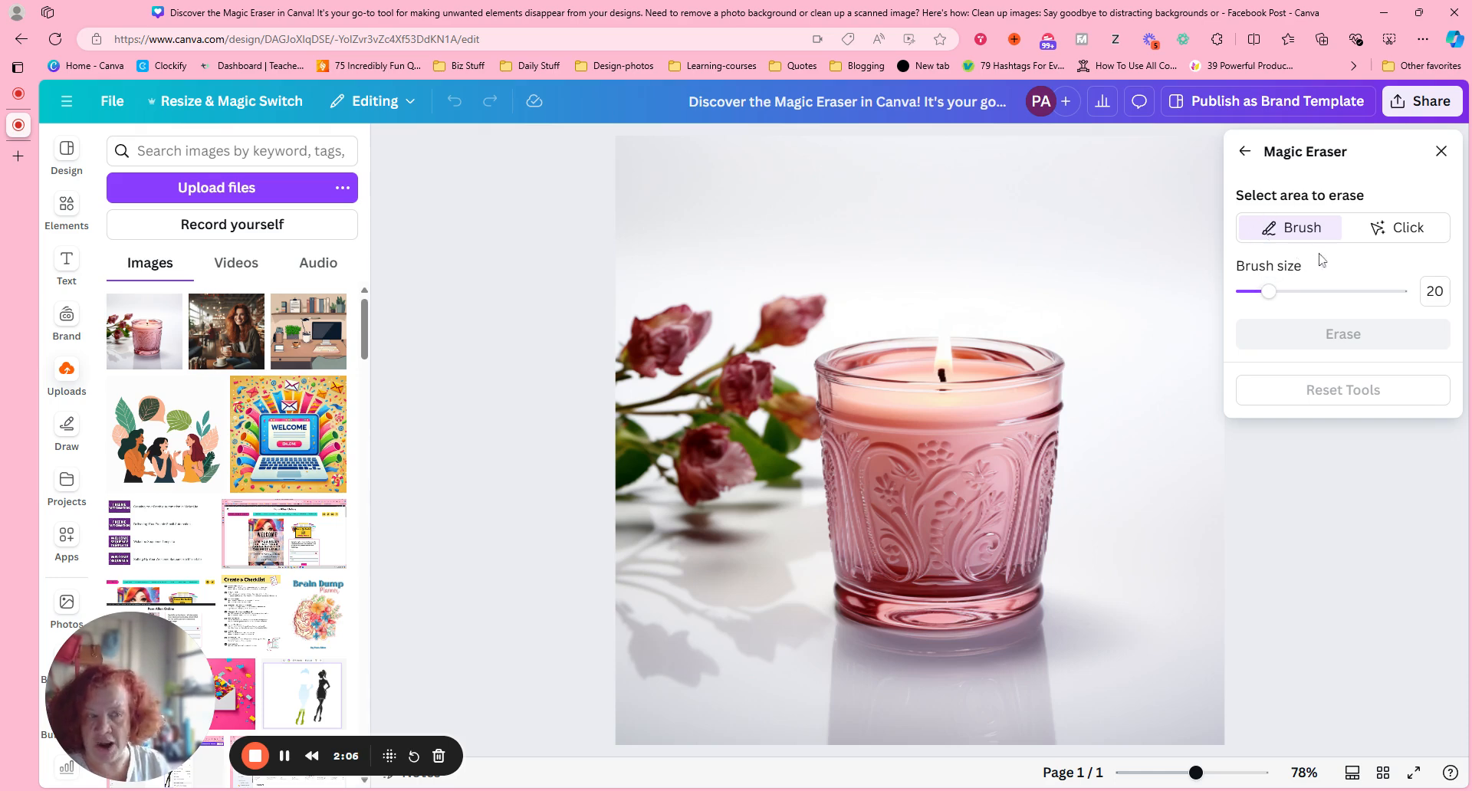
click(1400, 234)
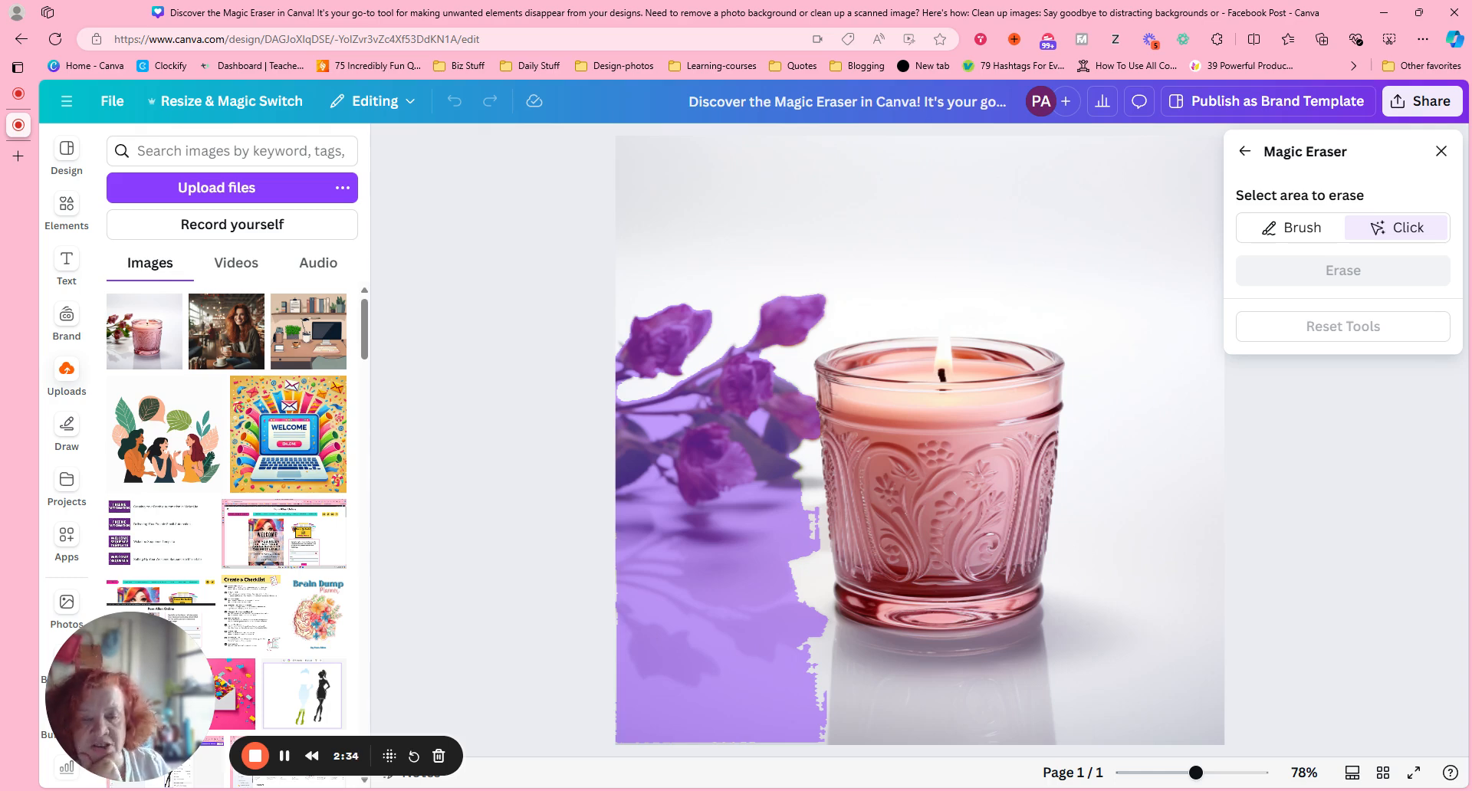
click(690, 420)
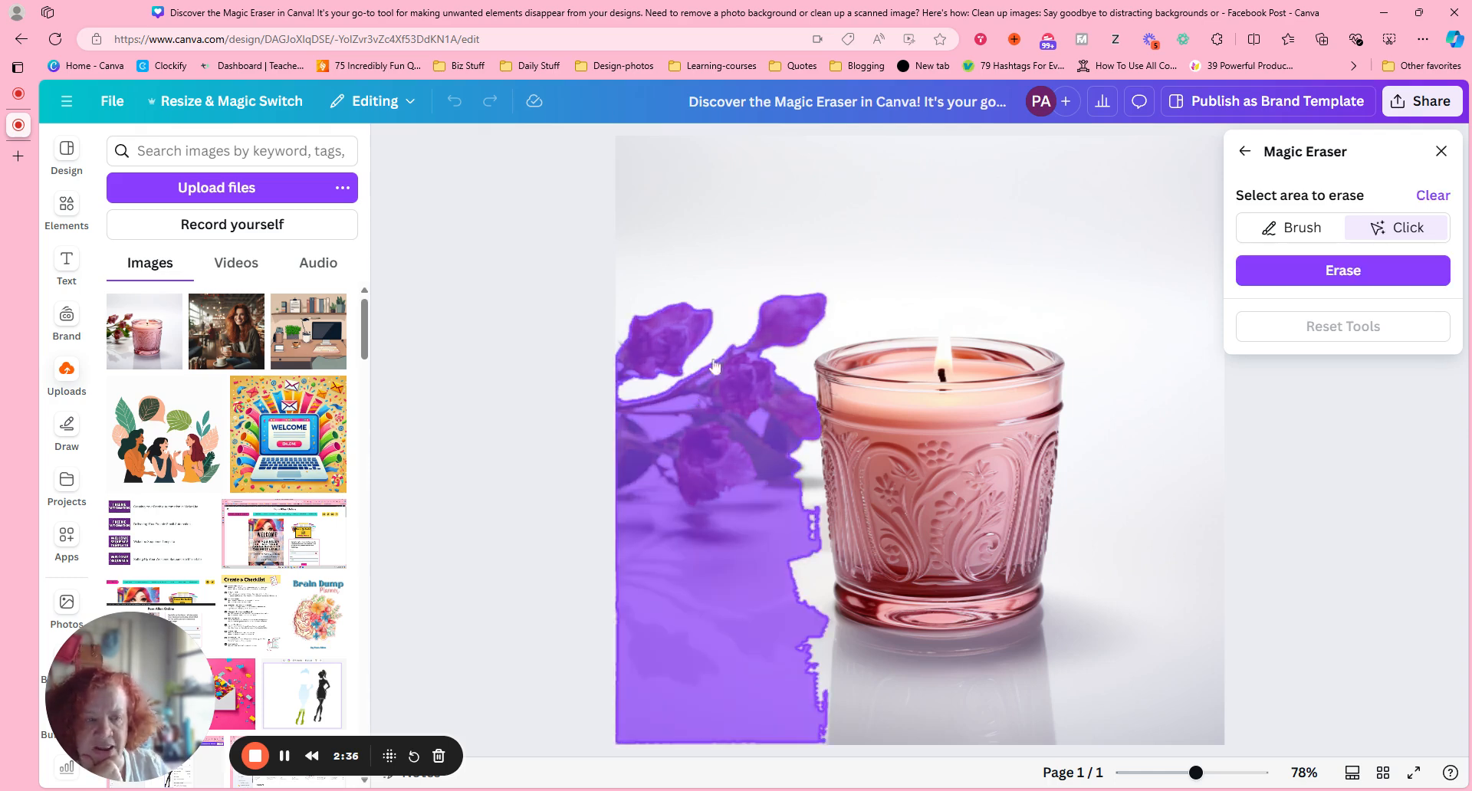
click(1355, 270)
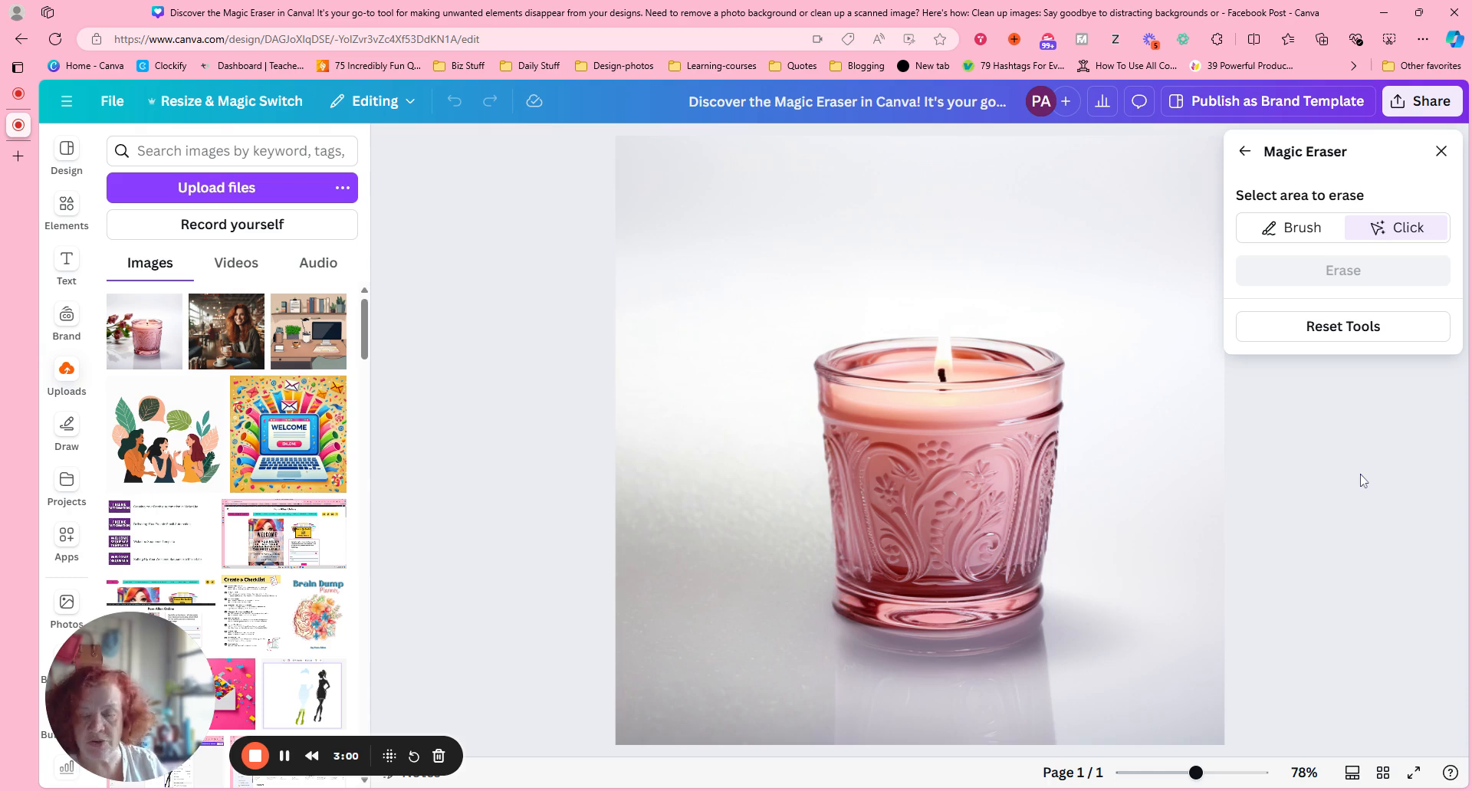
click(880, 418)
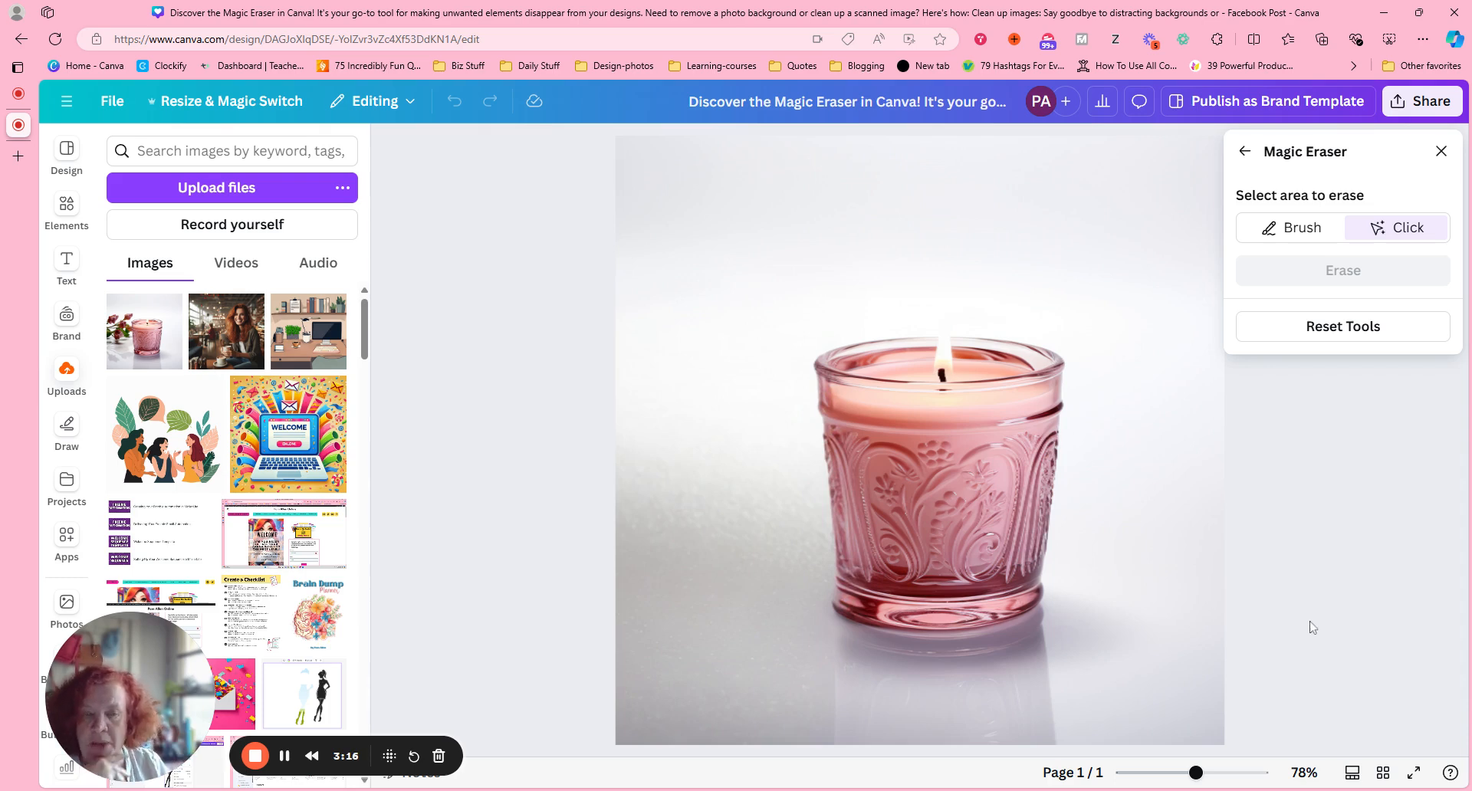
Step: Set the Magic Eraser brush size to 65, brush over the grey area left of the candle and erase it
click(1303, 230)
drag(1268, 291, 1348, 292)
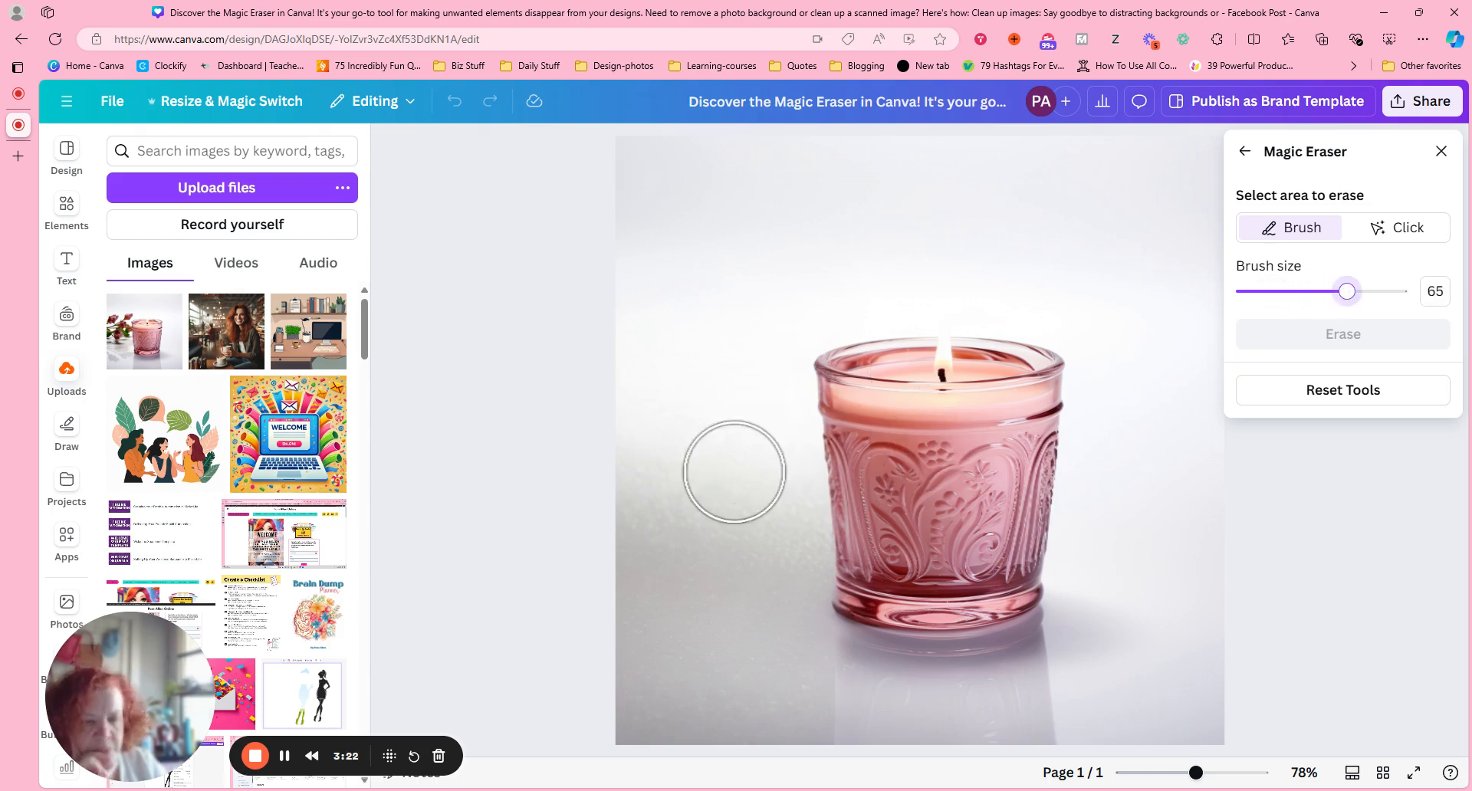
mouse_move(650, 472)
mouse_down()
mouse_move(641, 719)
mouse_move(660, 526)
mouse_move(692, 505)
mouse_move(693, 706)
mouse_move(759, 437)
mouse_move(766, 638)
mouse_move(789, 703)
mouse_up()
drag(797, 716, 772, 506)
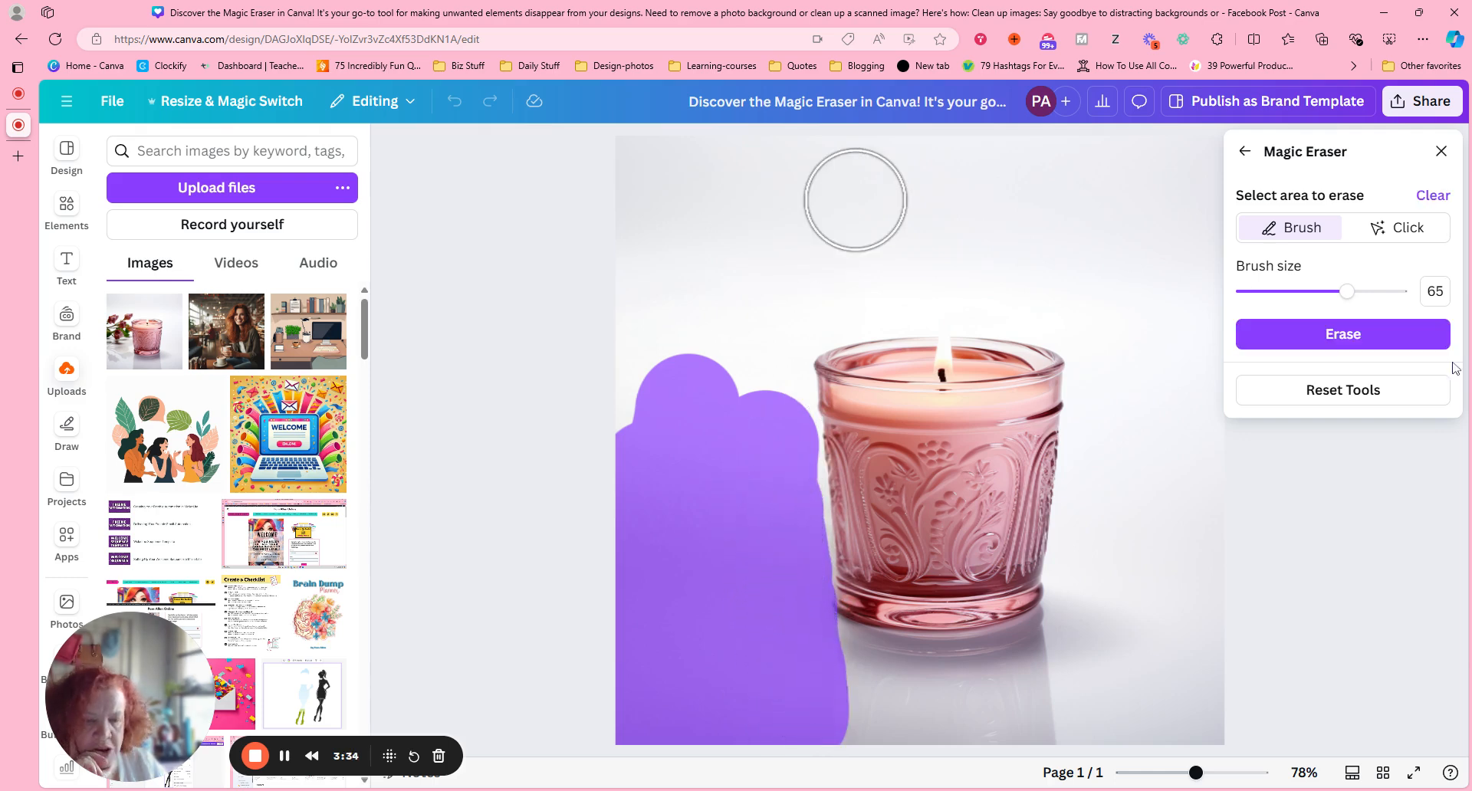
click(1389, 338)
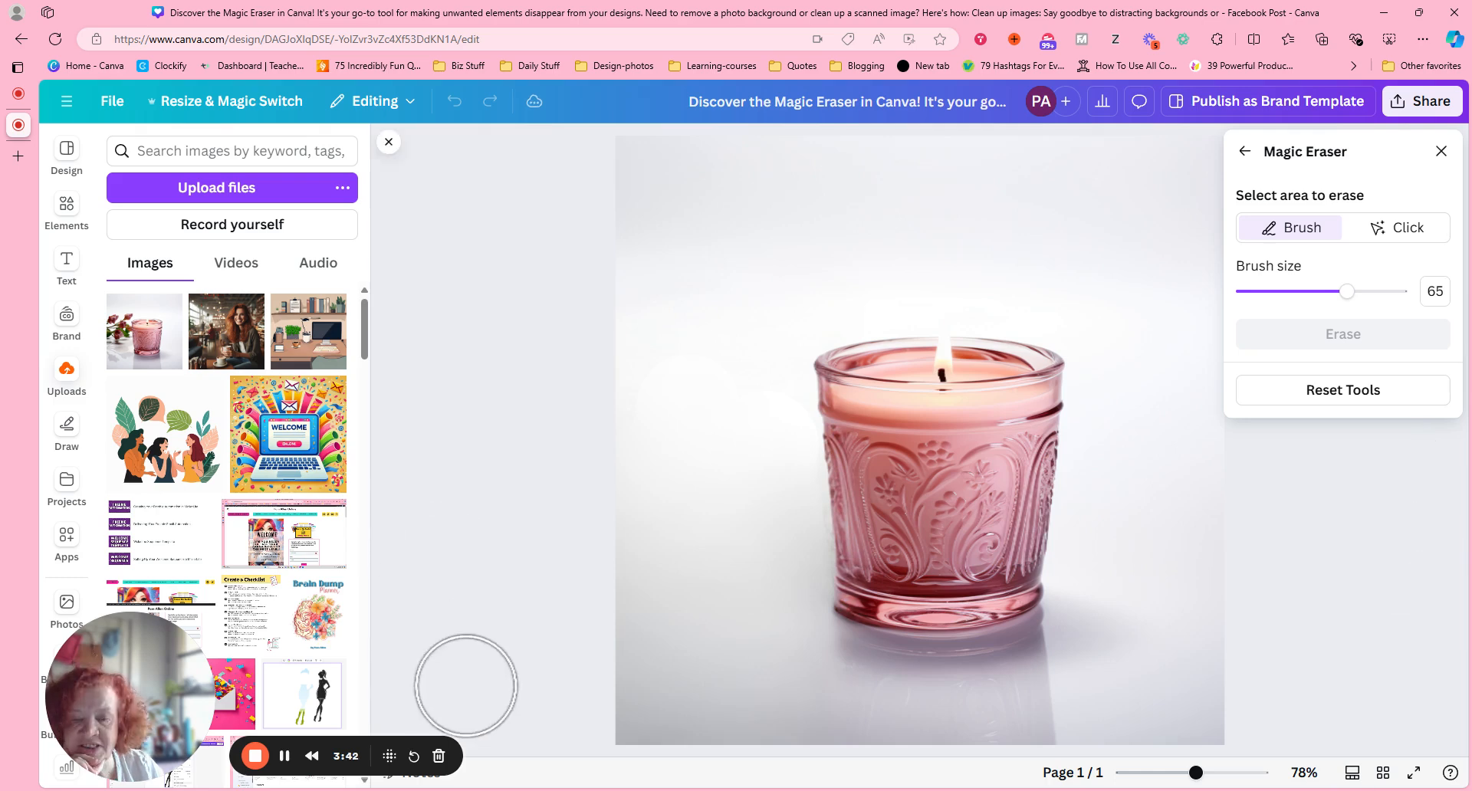
Step: Brush over the entire backdrop around the candle, erase it with Magic Eraser, and nudge the photo slightly down on the page
mouse_move(644, 562)
mouse_down()
mouse_move(641, 634)
mouse_move(664, 706)
mouse_move(805, 722)
mouse_move(762, 673)
mouse_move(757, 554)
mouse_move(704, 690)
mouse_move(658, 472)
mouse_move(638, 161)
mouse_move(631, 387)
mouse_move(706, 607)
mouse_move(743, 453)
mouse_move(719, 324)
mouse_move(724, 153)
mouse_move(756, 196)
mouse_move(775, 286)
mouse_move(756, 384)
mouse_move(766, 667)
mouse_move(1080, 703)
mouse_move(1176, 644)
mouse_move(1086, 584)
mouse_move(1061, 668)
mouse_move(838, 706)
mouse_move(1229, 679)
mouse_move(1175, 713)
mouse_move(1209, 614)
mouse_move(1183, 338)
mouse_move(1200, 135)
mouse_move(1143, 260)
mouse_move(1137, 509)
mouse_move(1106, 601)
mouse_move(1127, 352)
mouse_move(1114, 302)
mouse_move(789, 256)
mouse_move(1140, 223)
mouse_move(1055, 181)
mouse_move(760, 173)
mouse_up()
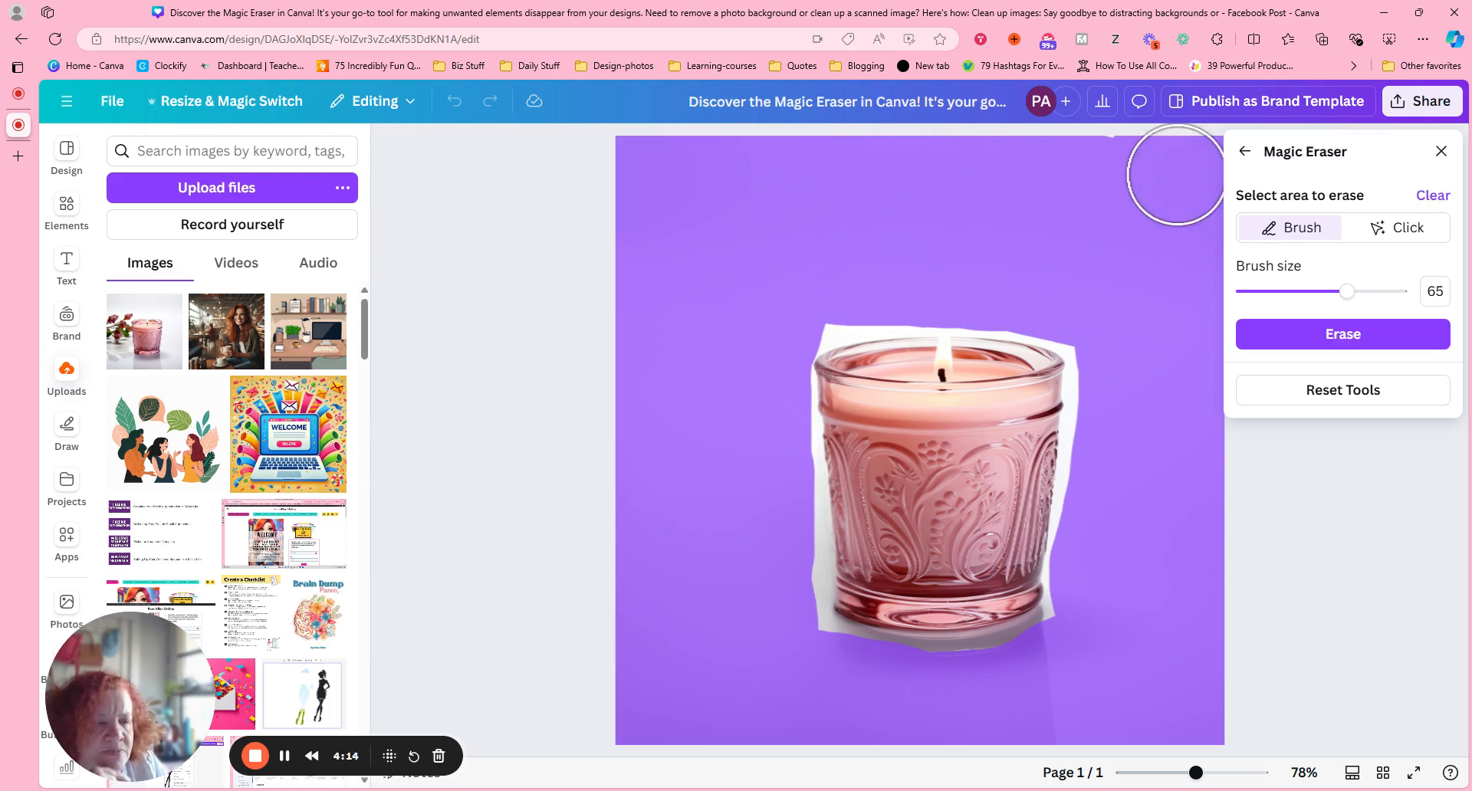
click(1335, 330)
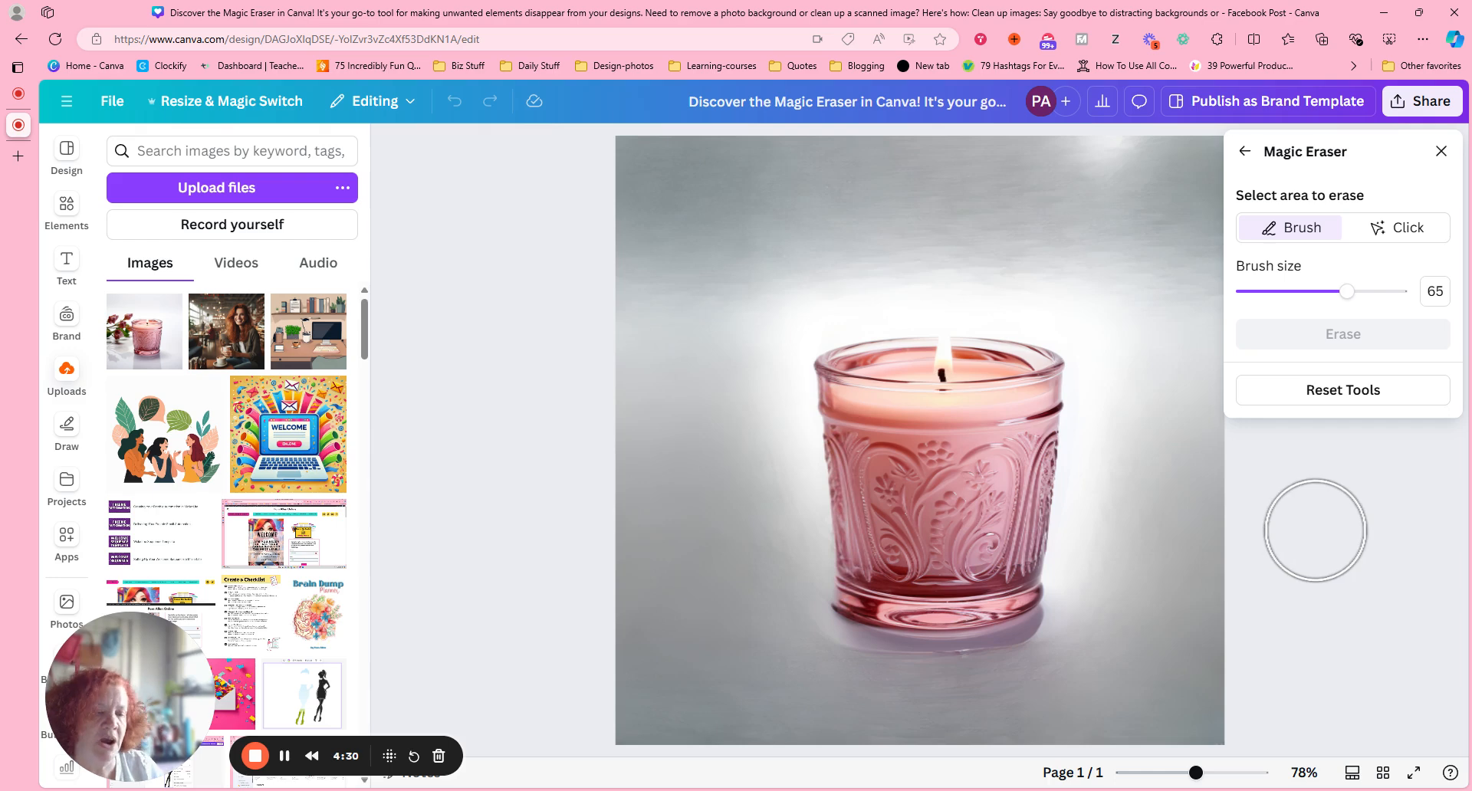
click(1441, 152)
mouse_move(994, 458)
mouse_down()
mouse_move(1023, 499)
mouse_move(1006, 459)
mouse_move(984, 473)
mouse_up()
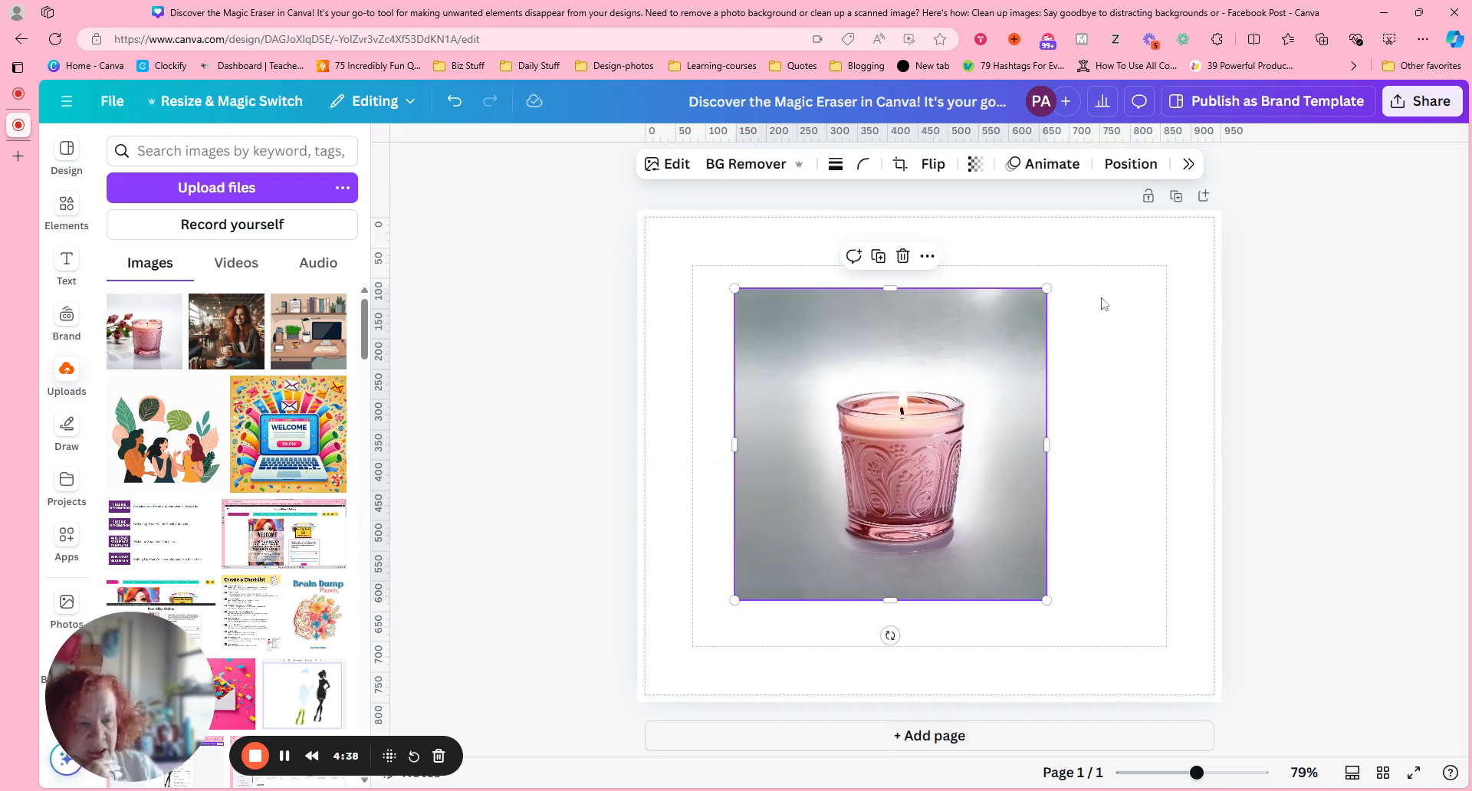
Step: Separate the candle from its photo with Magic Grab and move it to the page's lower-right corner
click(1188, 164)
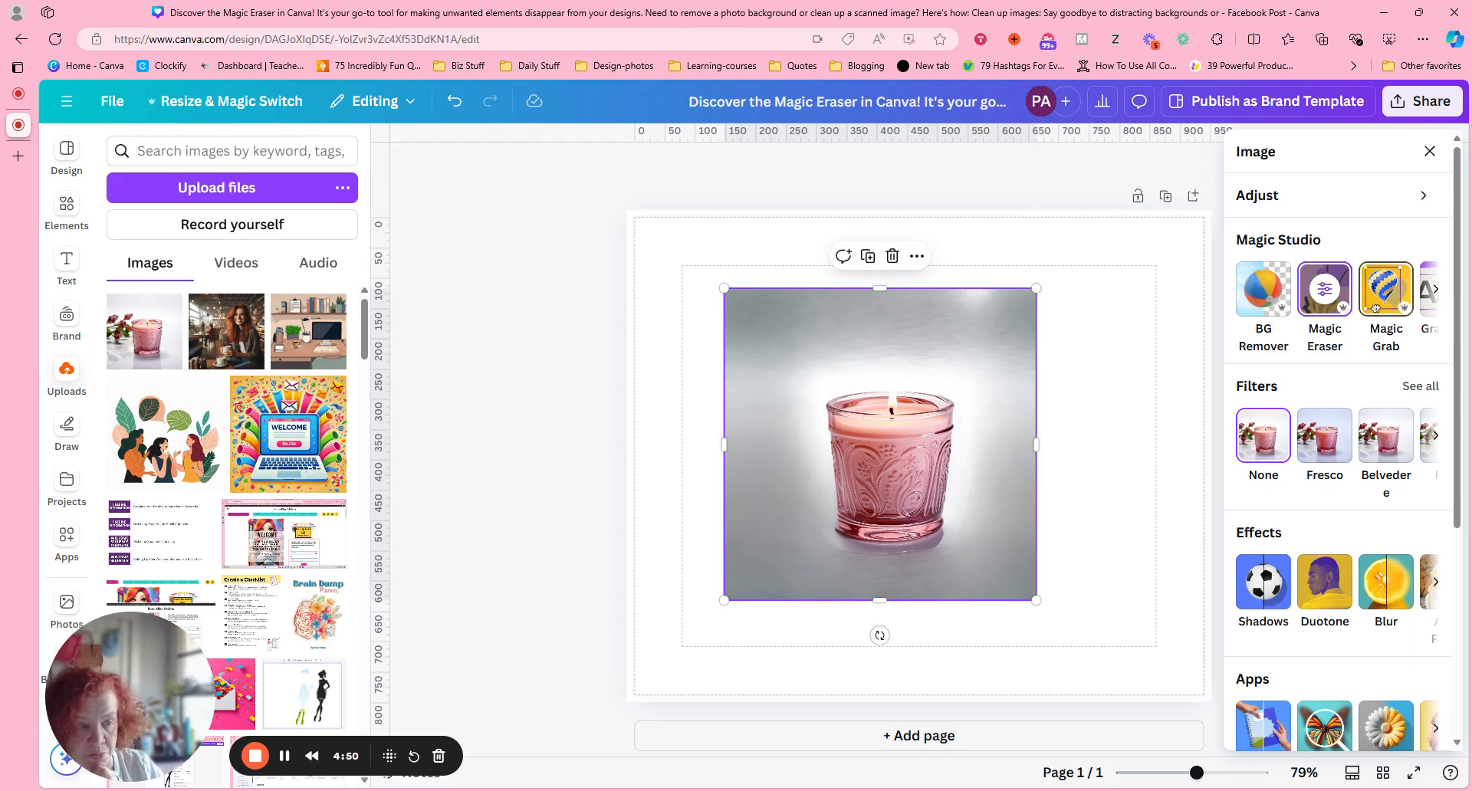
click(1388, 295)
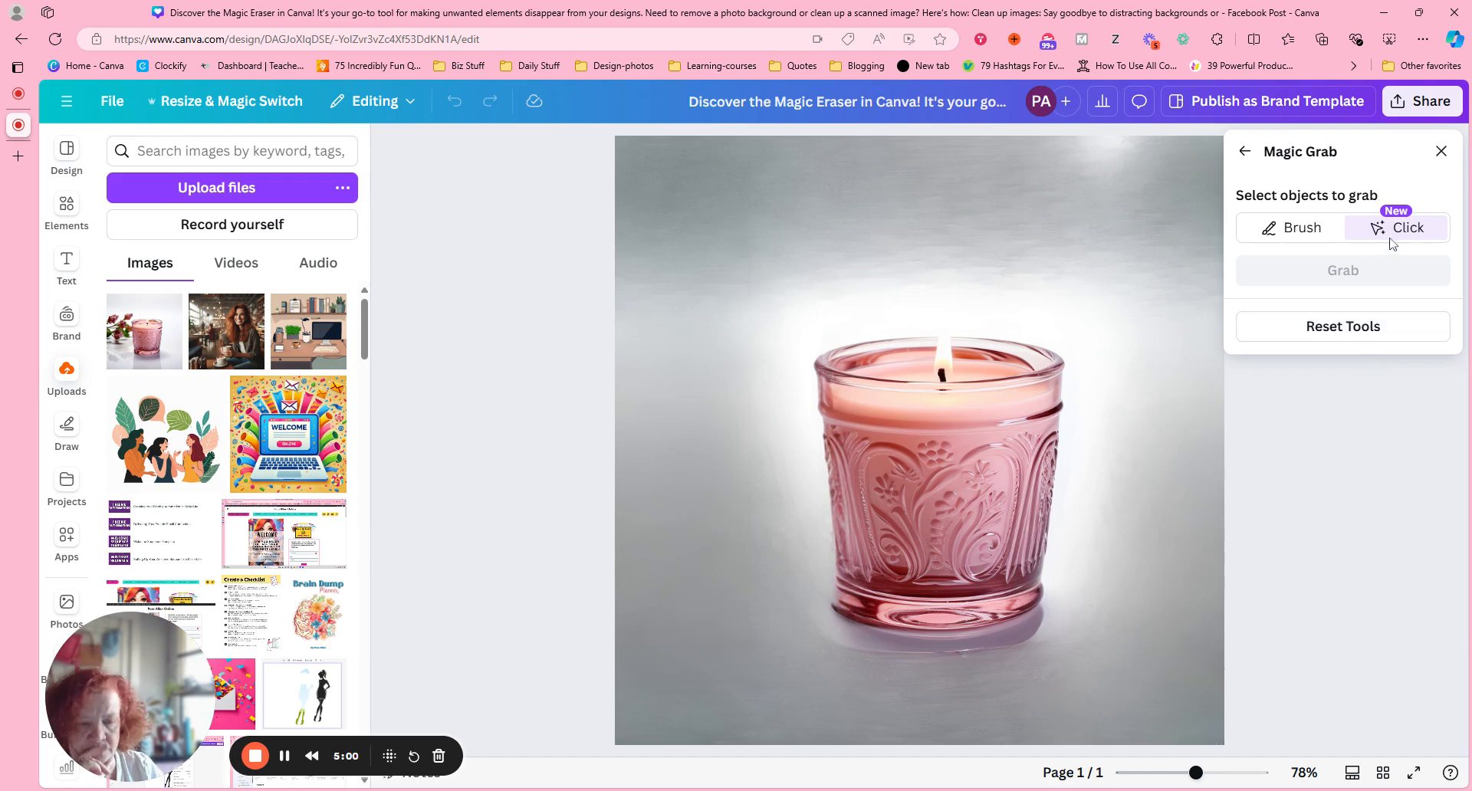
click(925, 468)
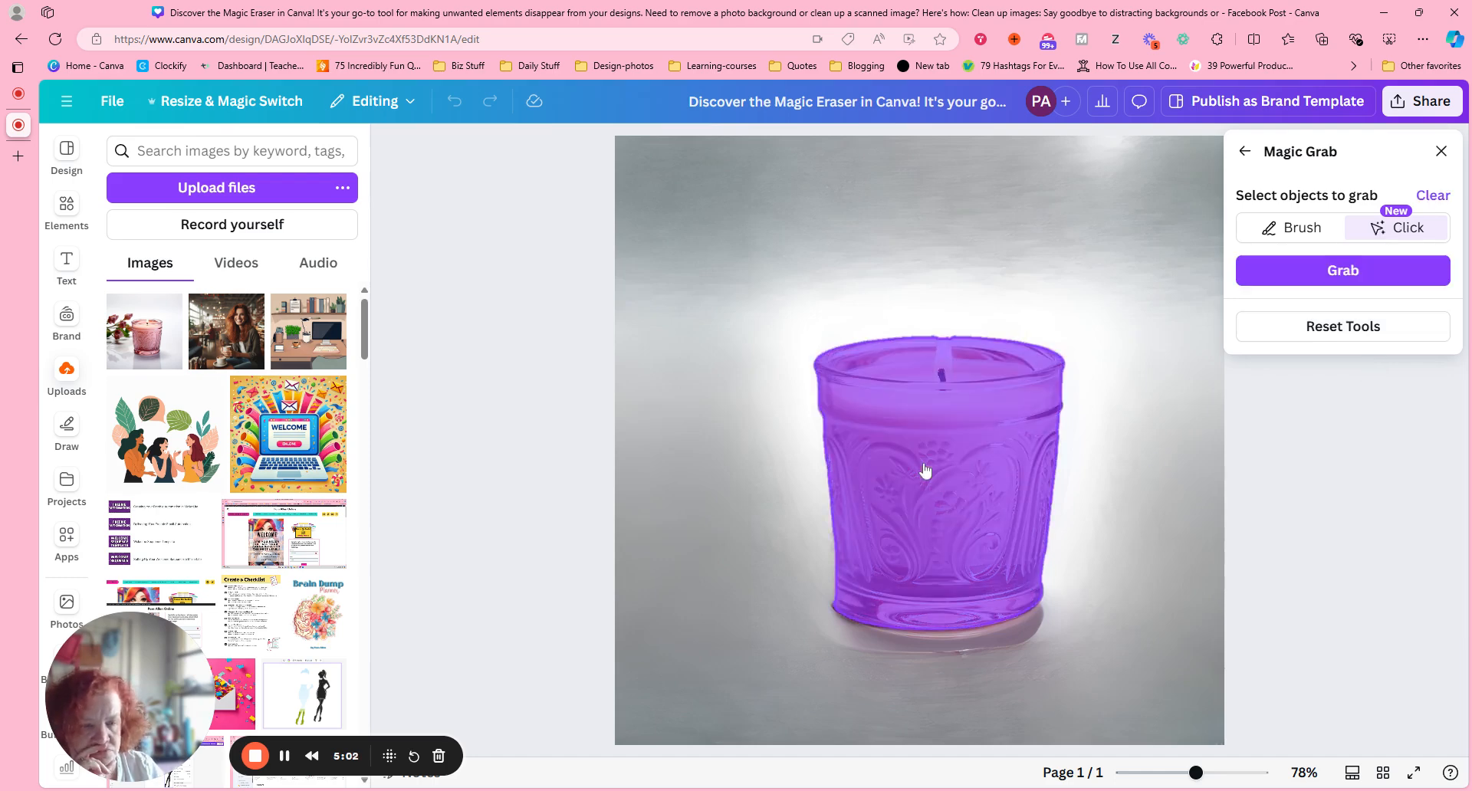
click(1385, 272)
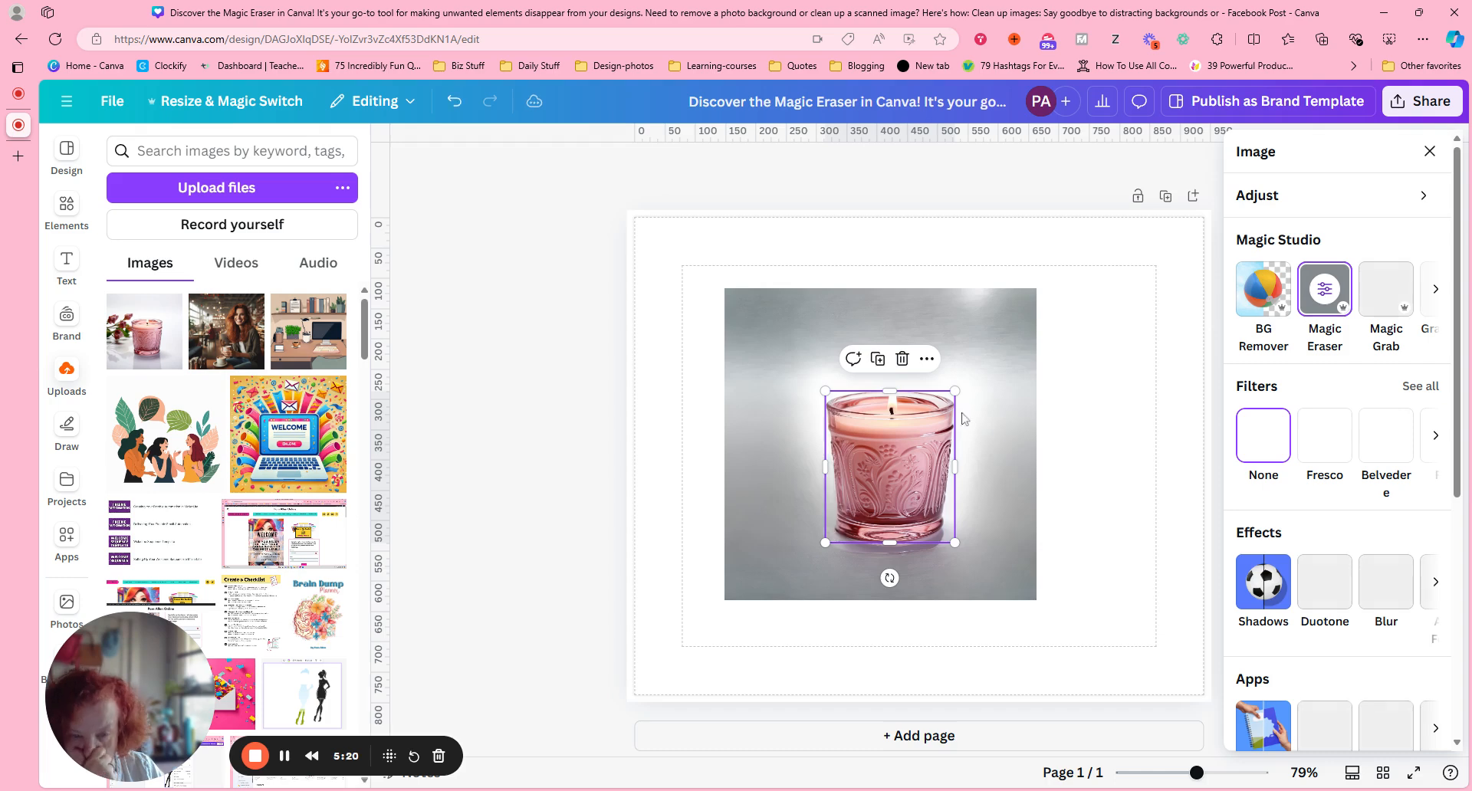
drag(889, 468, 1119, 572)
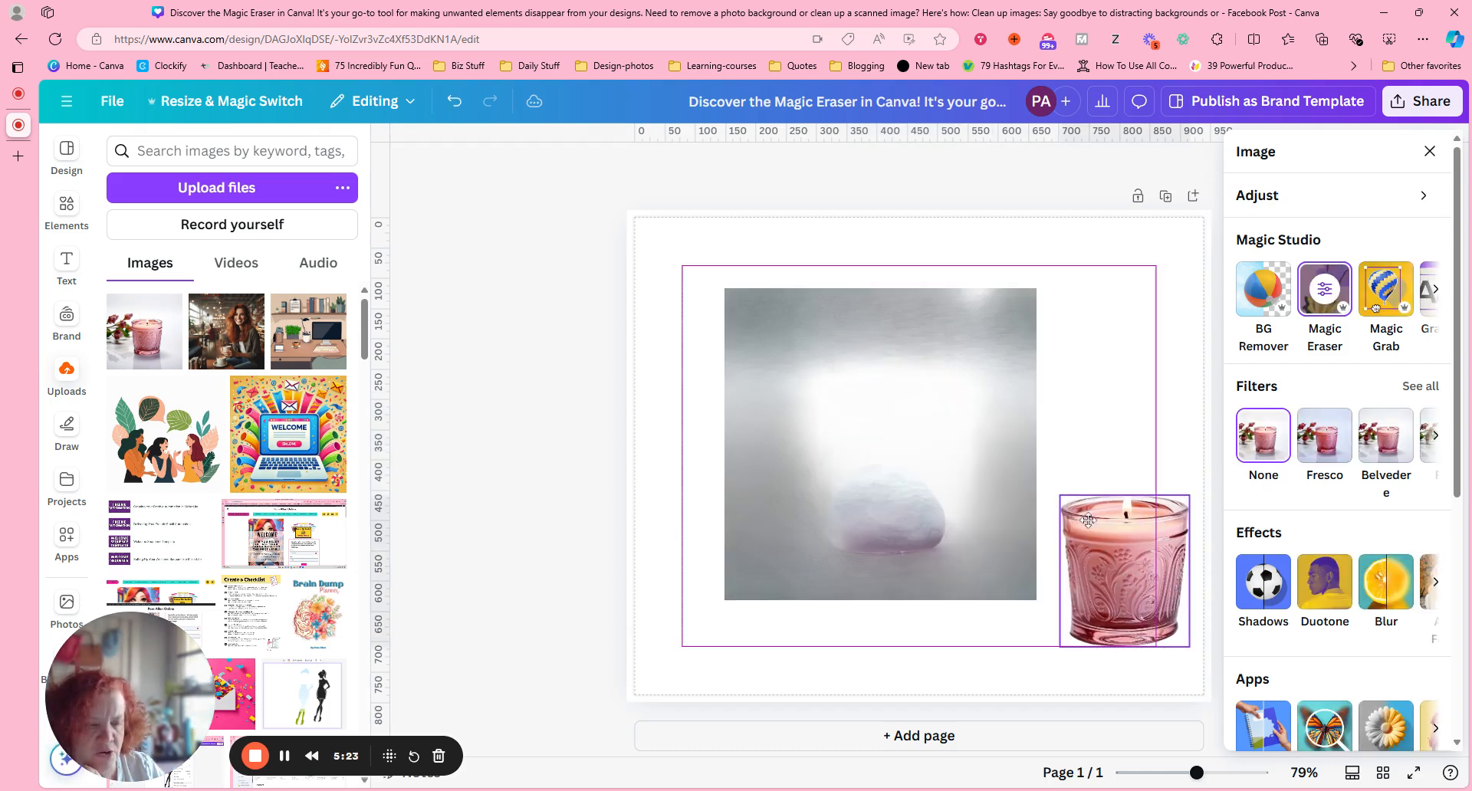
Step: Delete the leftover backdrop image, then enlarge the candle and place it in the page's lower-left corner
click(880, 347)
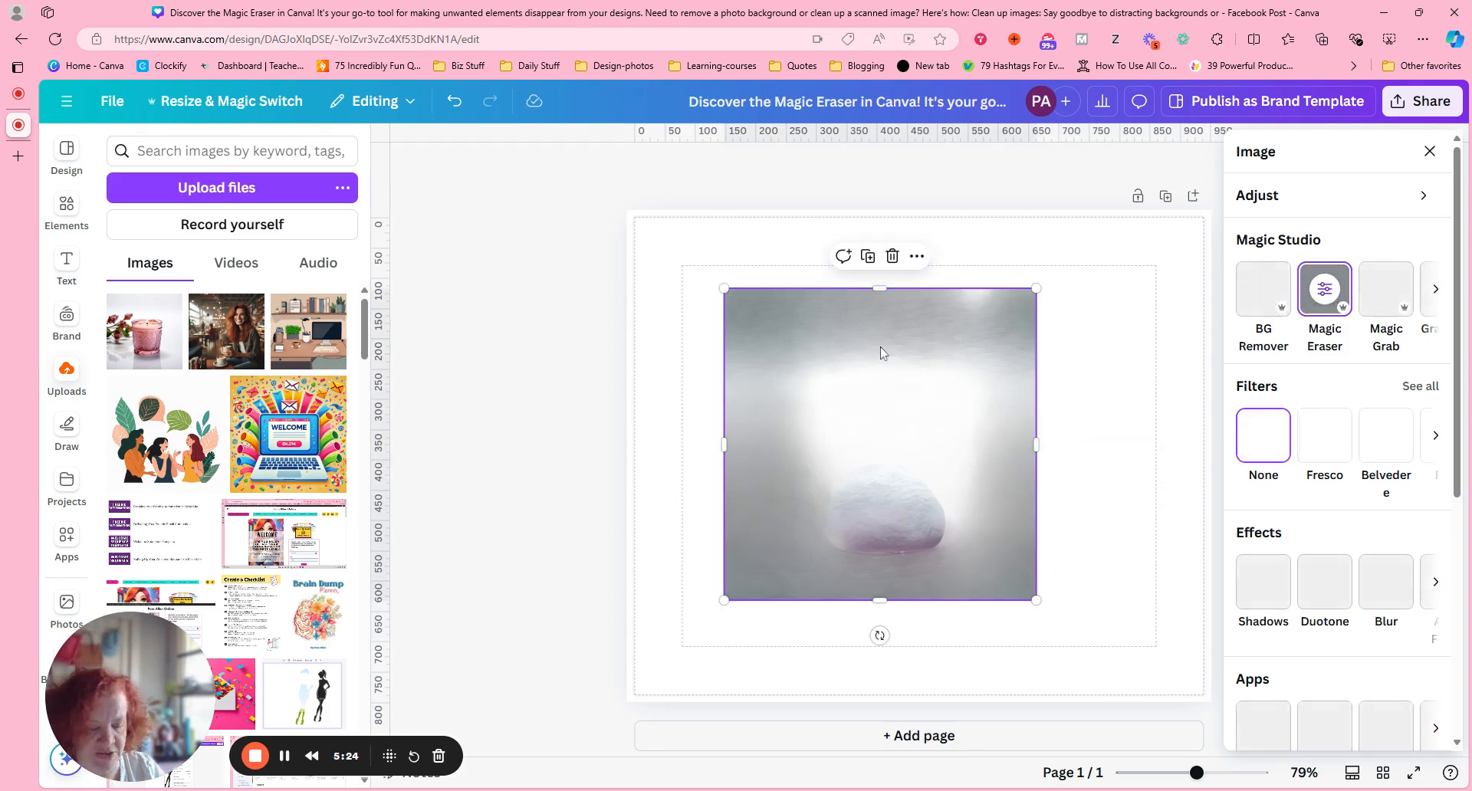
key(Delete)
drag(1116, 545, 1033, 528)
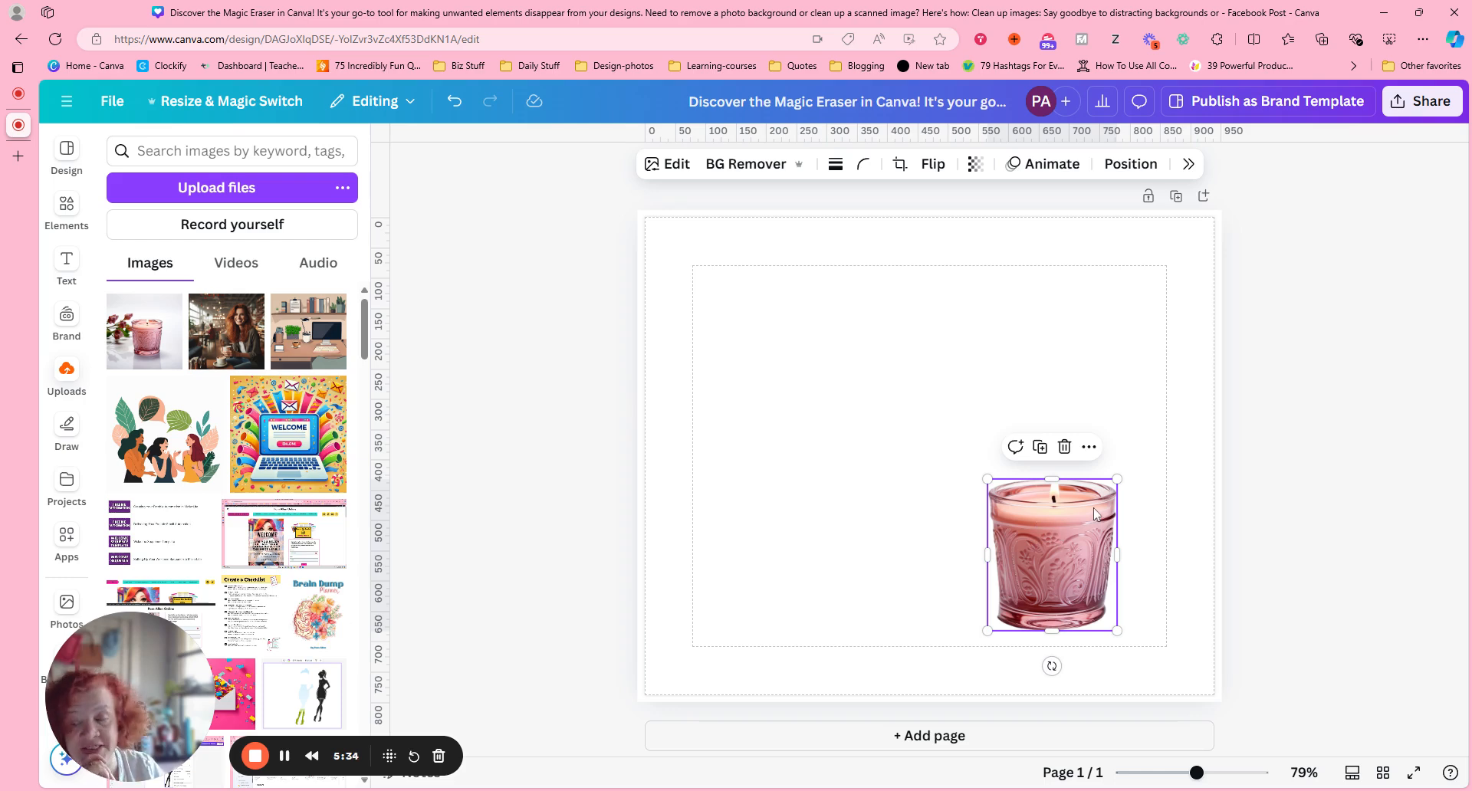
drag(1117, 479, 780, 542)
Step: Search the elements library for "tranquil background" and show all matching photos
click(337, 151)
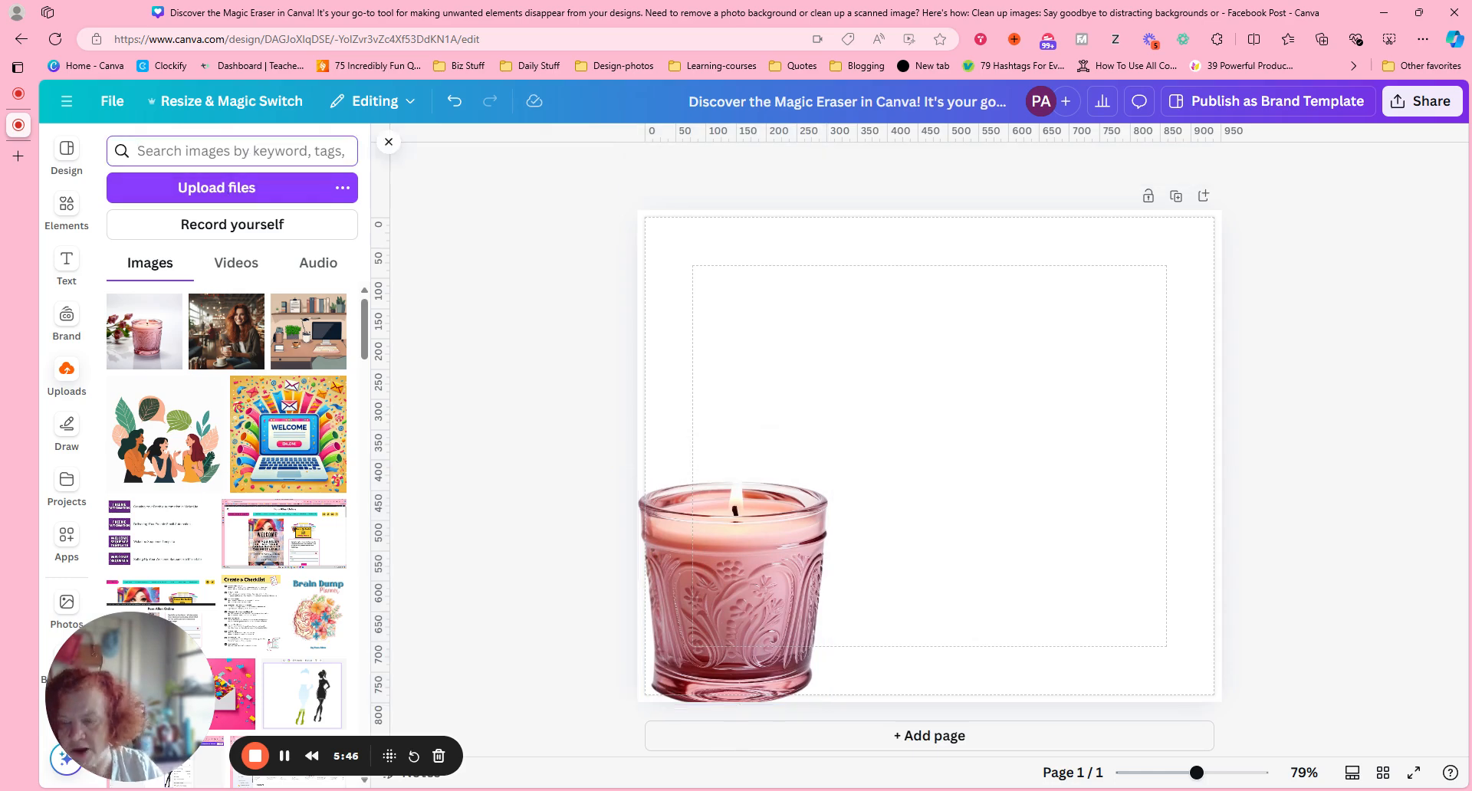
text(tranquil)
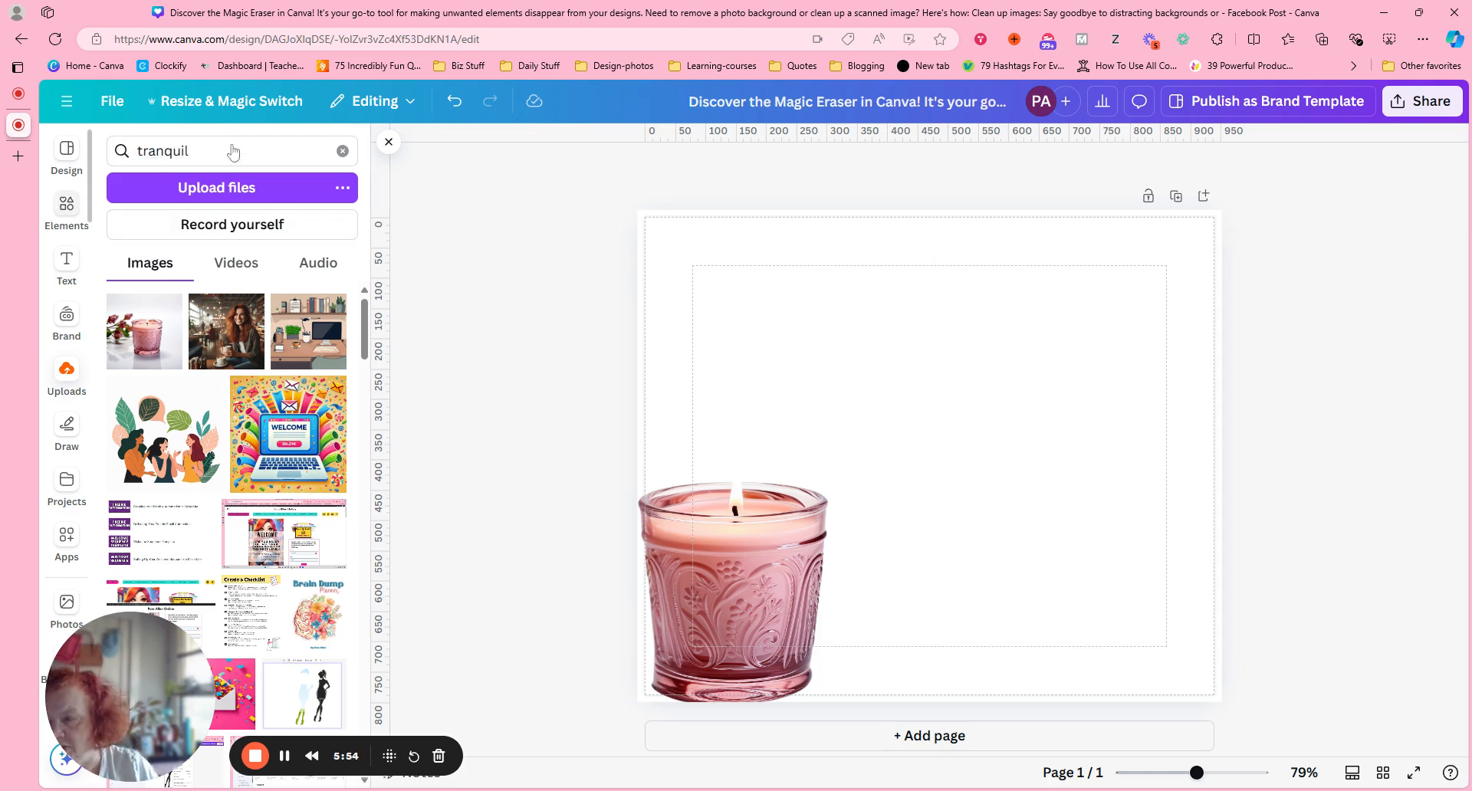
click(67, 209)
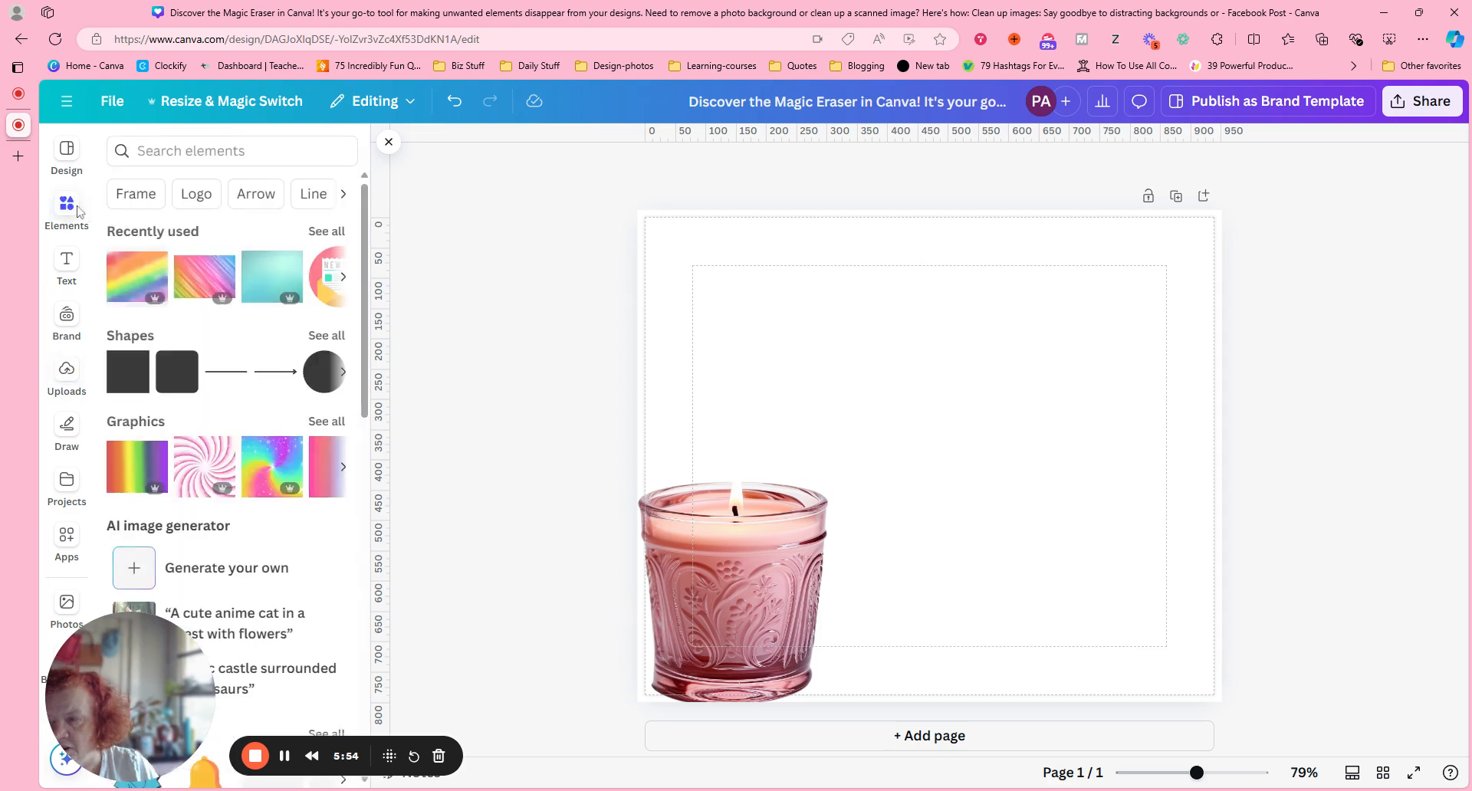
click(222, 151)
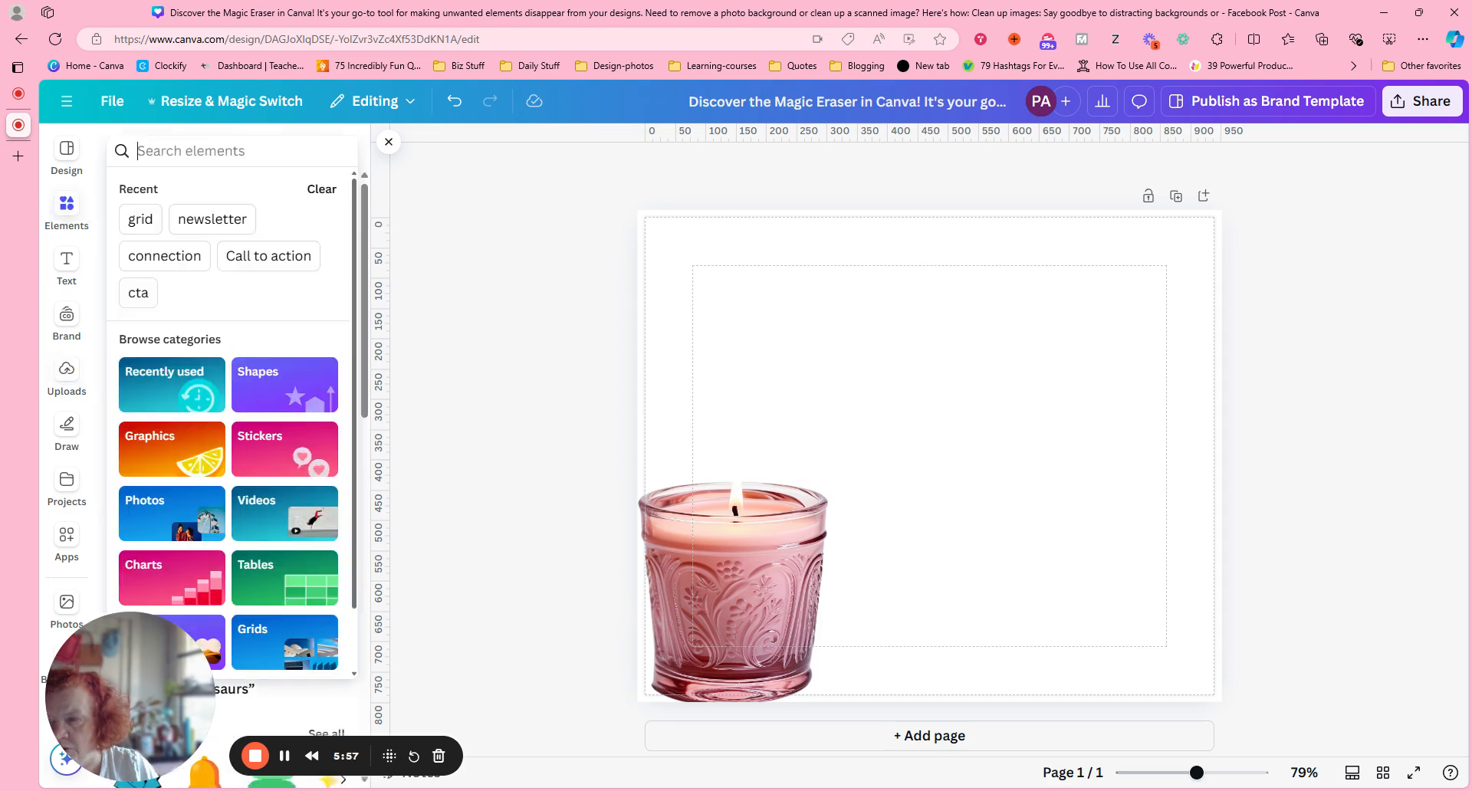
text(t)
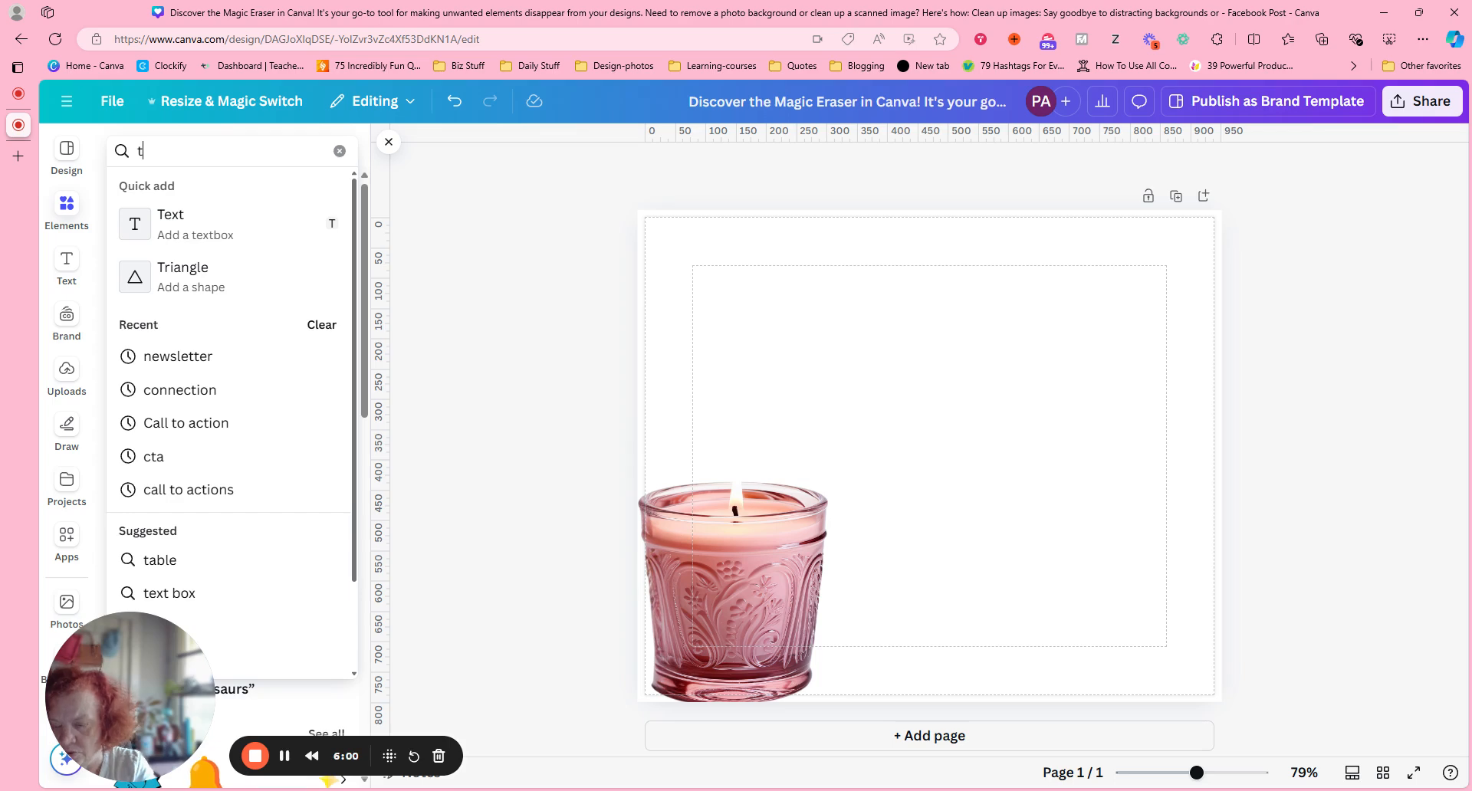
text(ranqu)
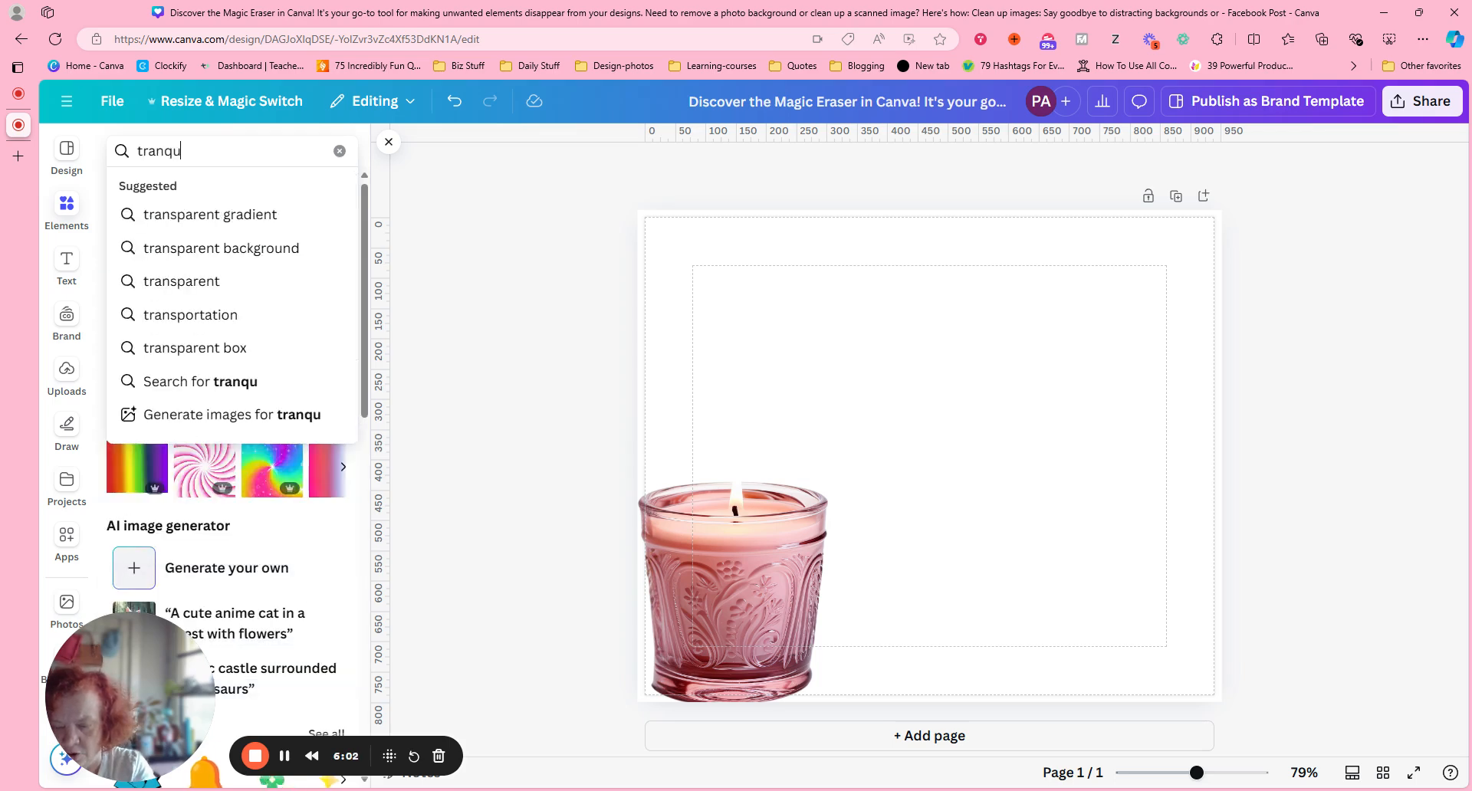
text(il)
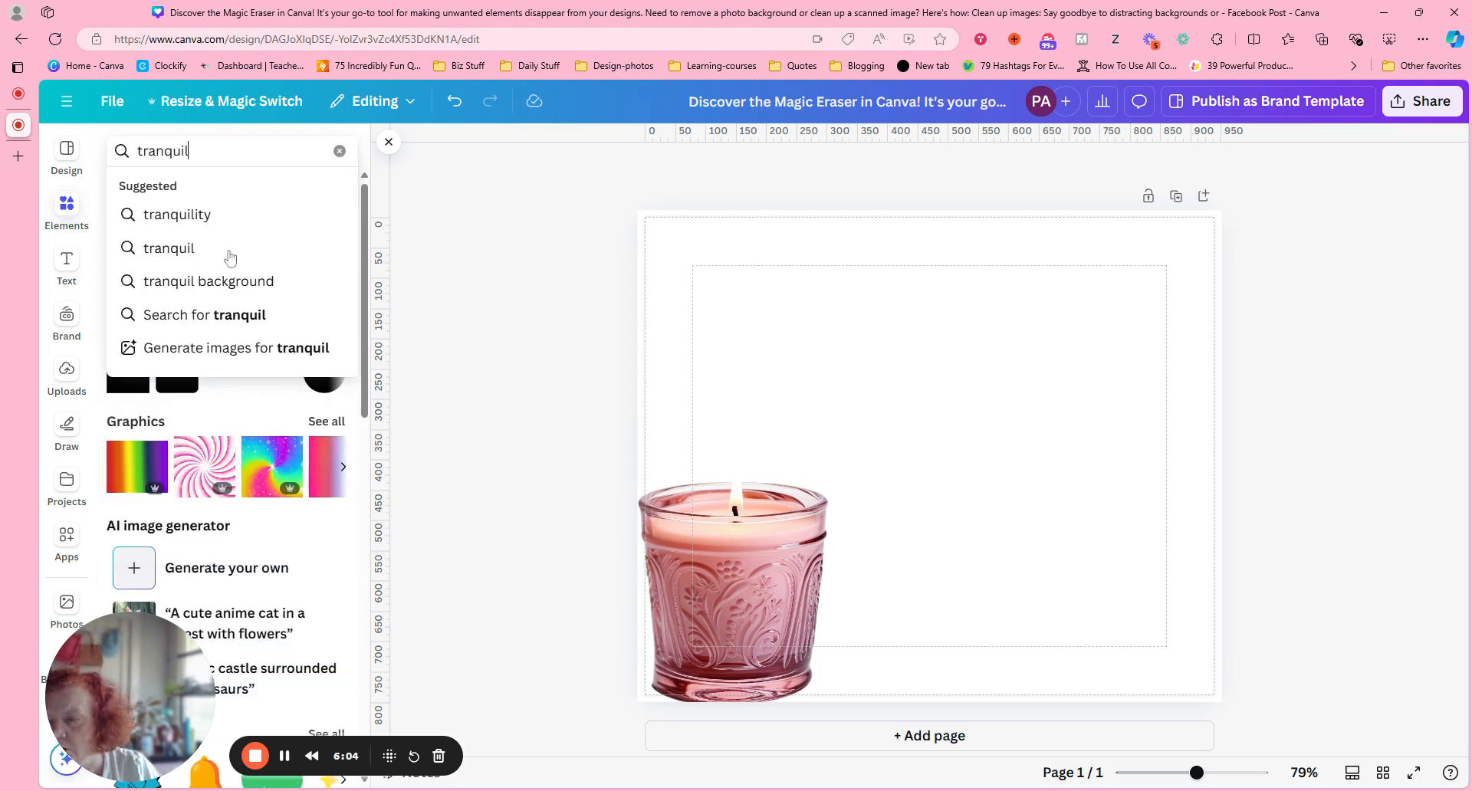
click(236, 294)
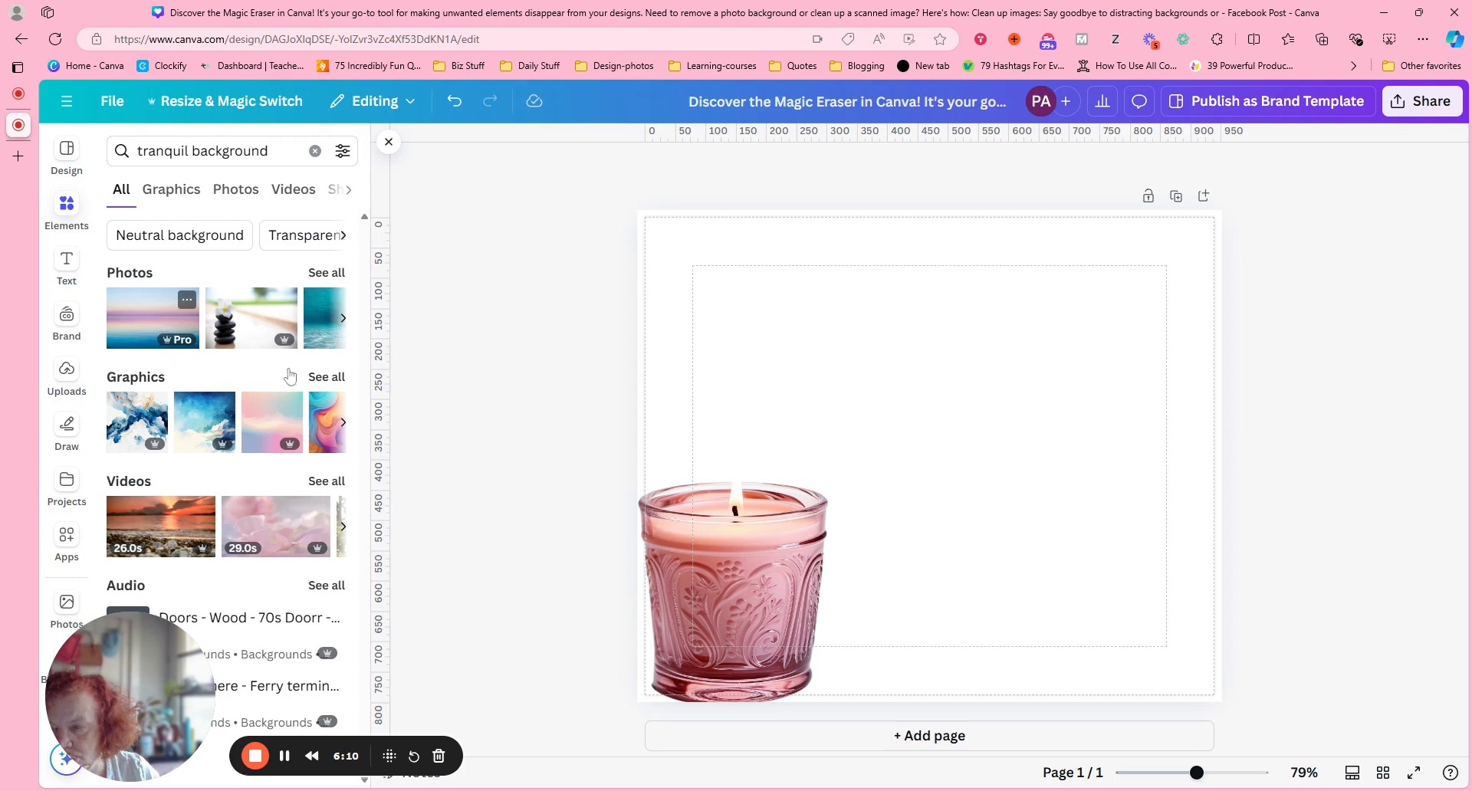
click(337, 274)
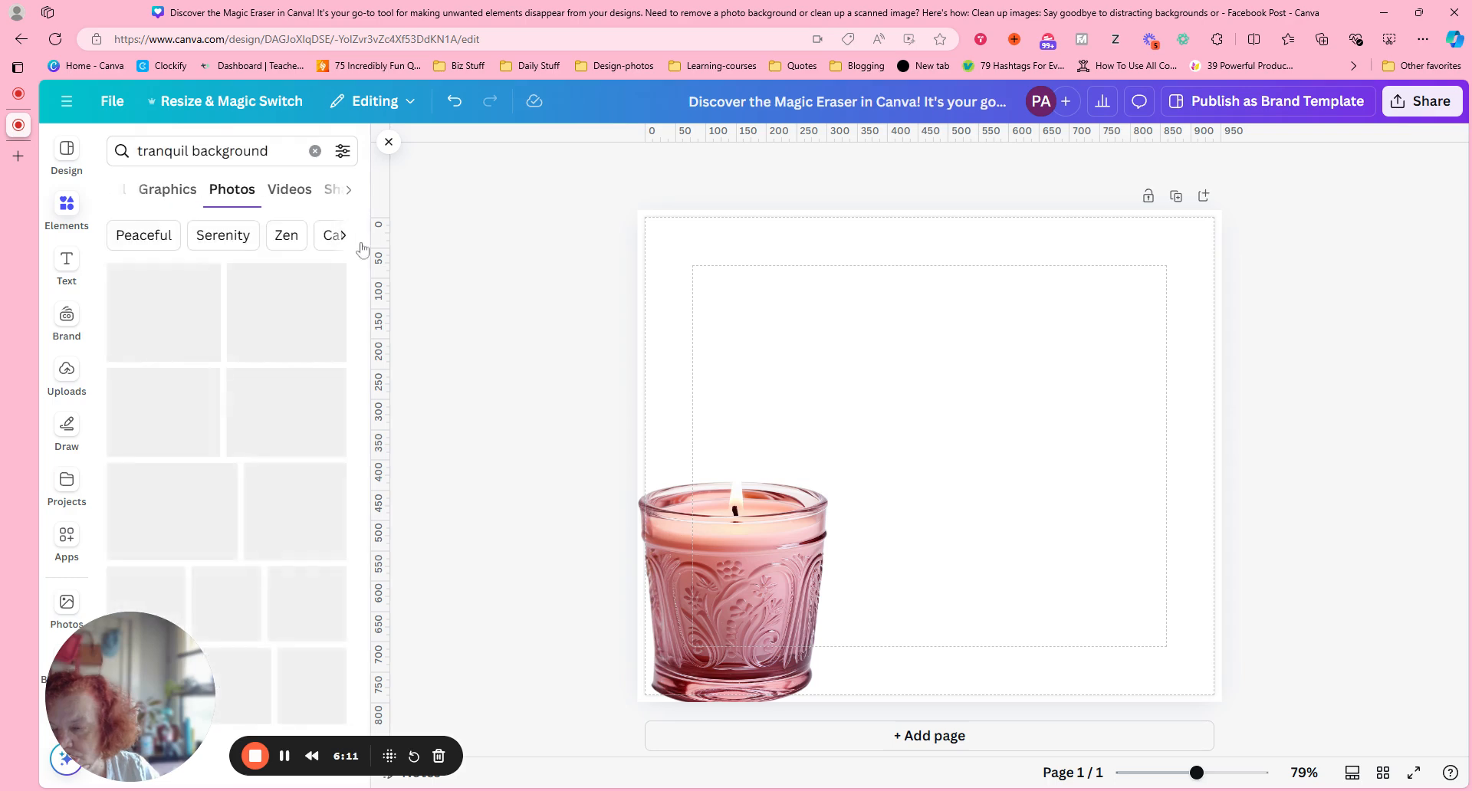
Step: Add the photo of stacked black stones with a white flower and set it as the page background
drag(366, 243, 354, 273)
scroll(365, 610, down, 4)
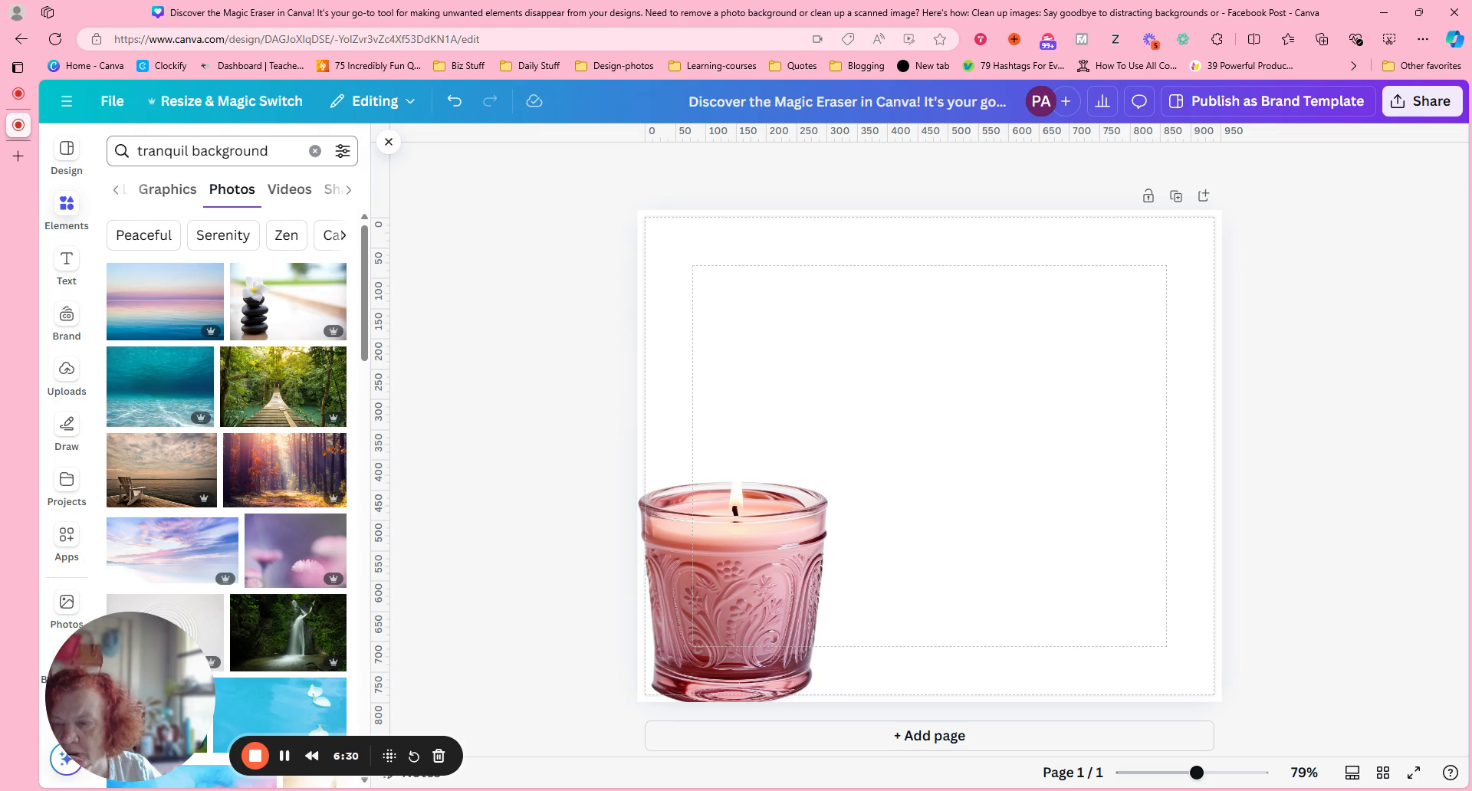
click(281, 332)
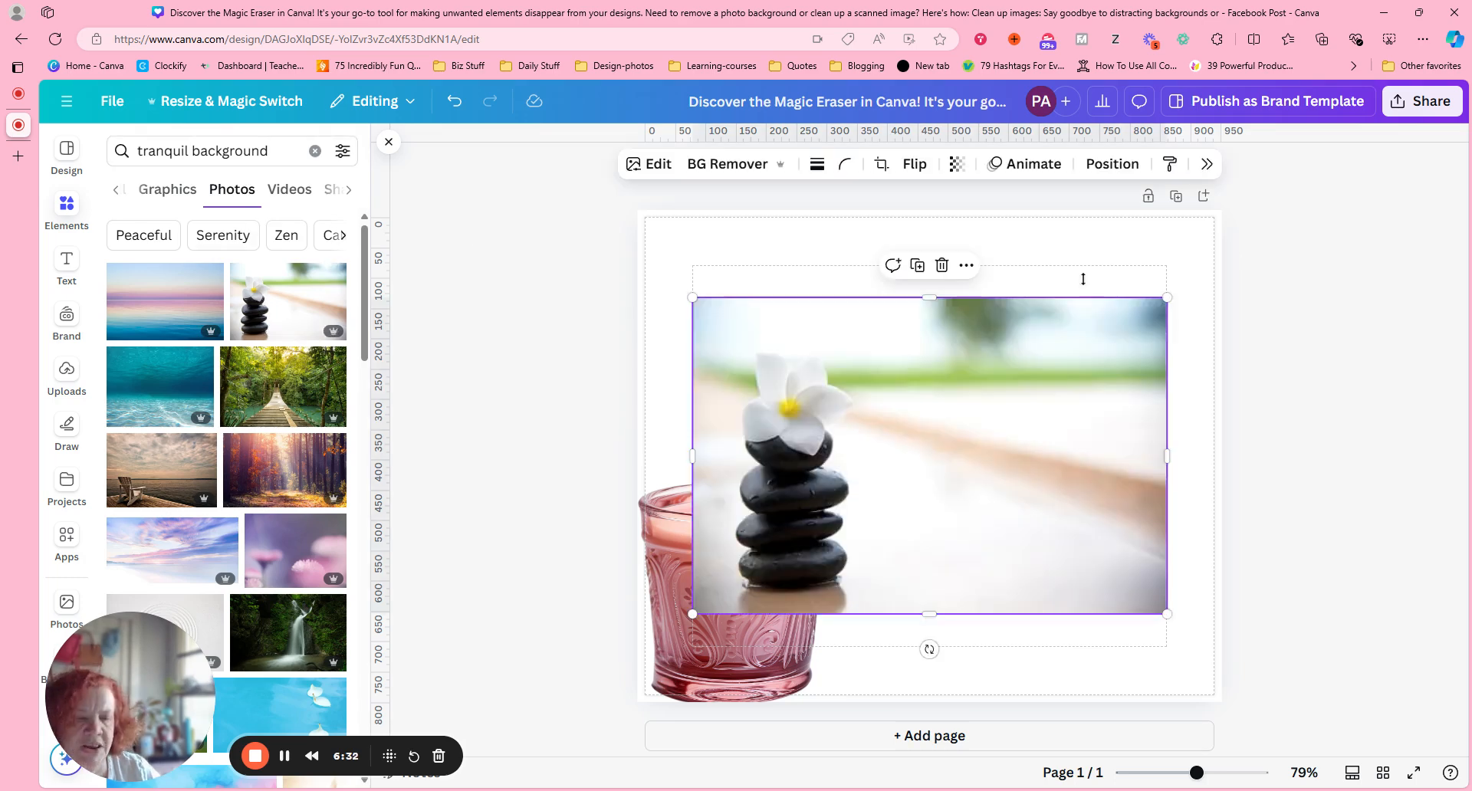
click(965, 267)
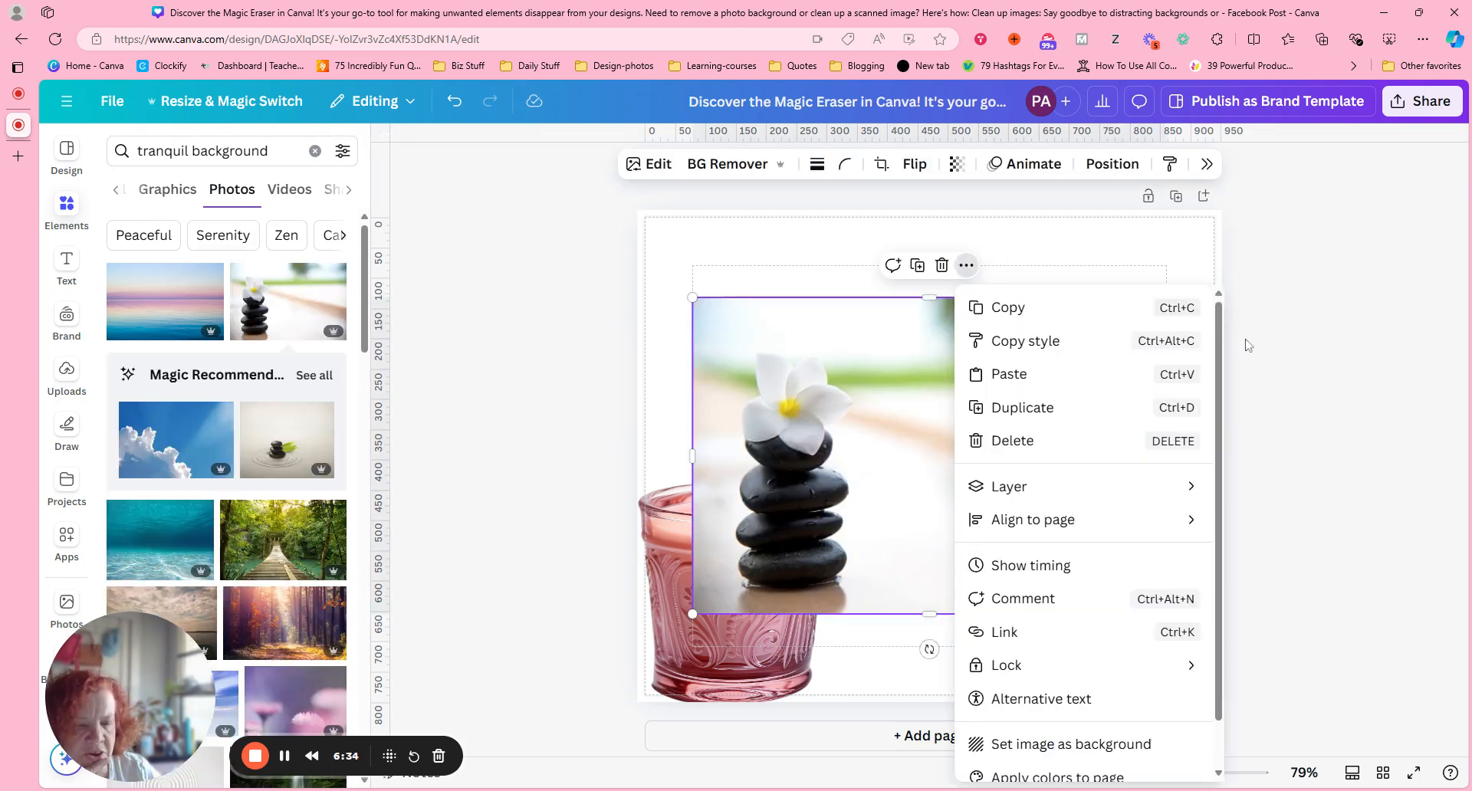
click(1073, 744)
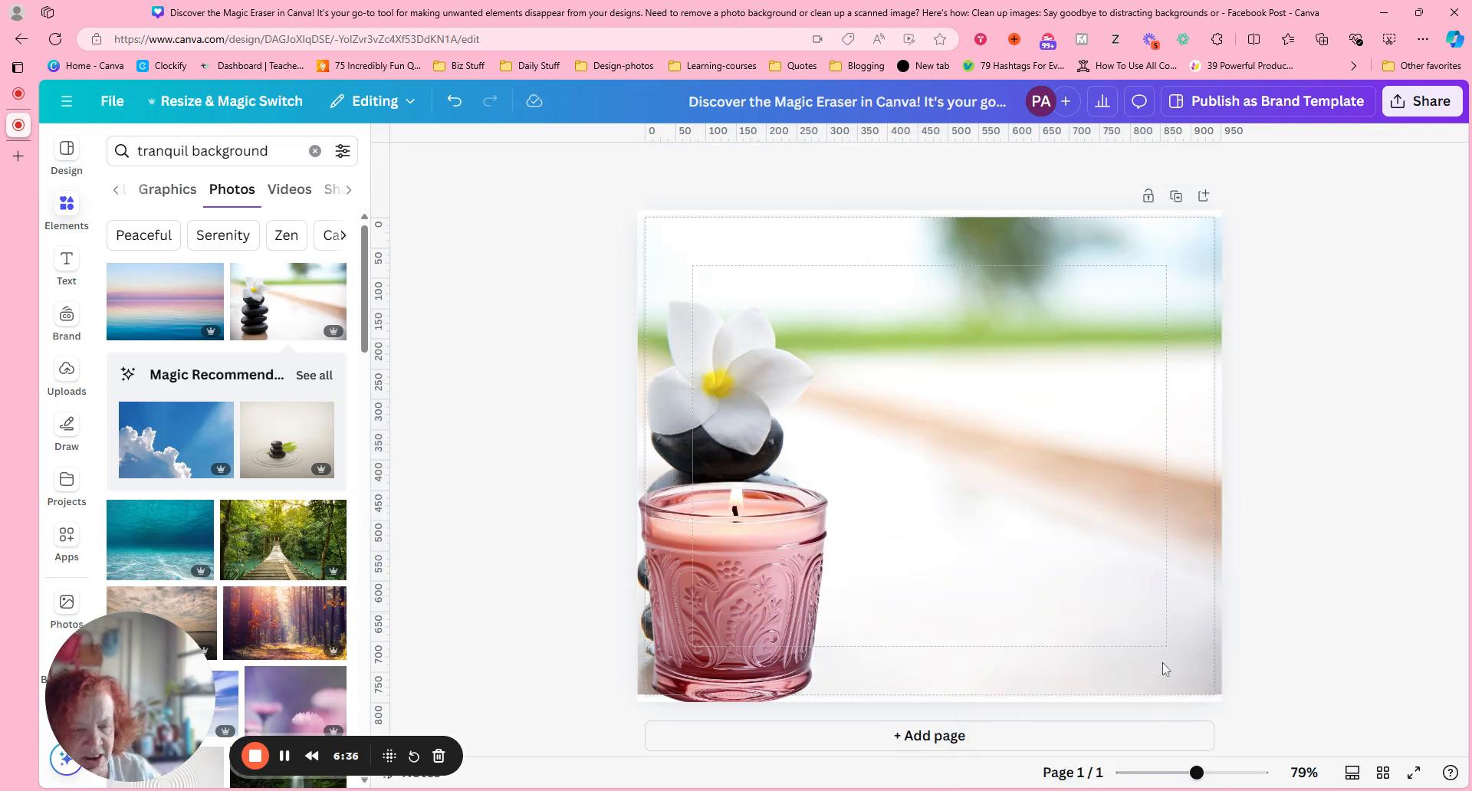
Step: Shrink the candle and place it beside the base of the stacked stones
drag(713, 613, 1096, 557)
drag(1213, 425, 1115, 534)
drag(949, 571, 891, 587)
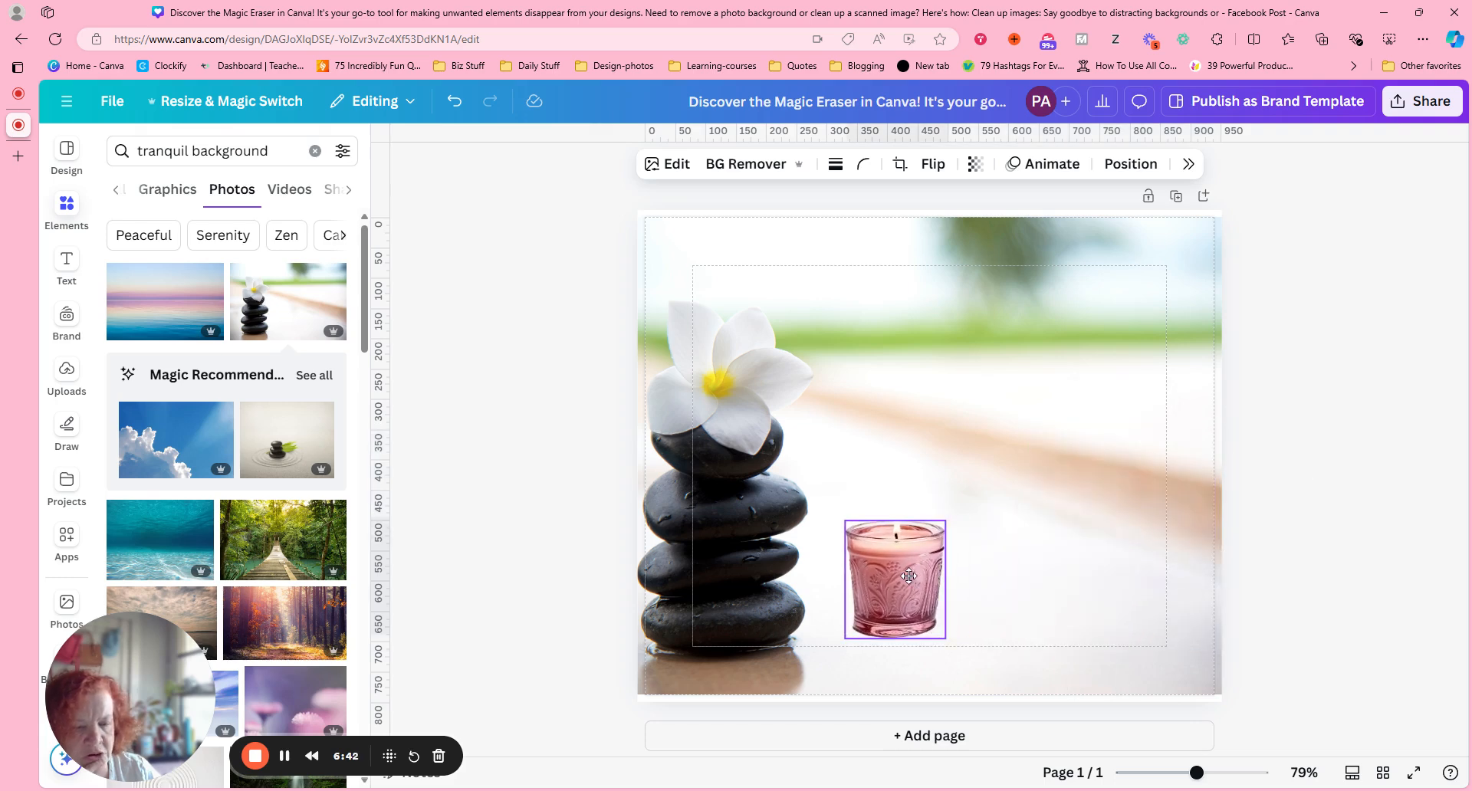
Step: Move the candle into the page's lower-right corner and enlarge it there
click(1295, 359)
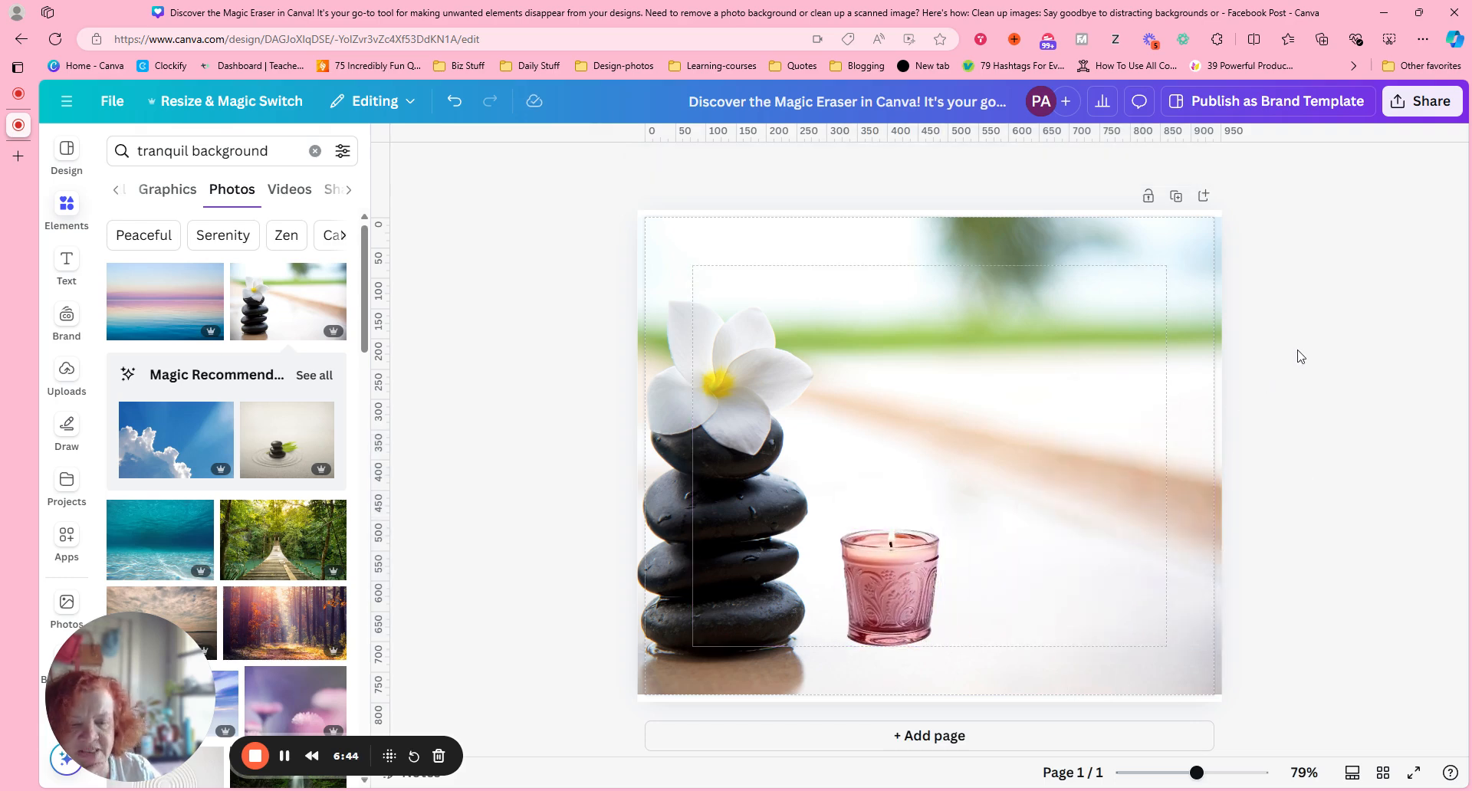
key(ctrl+z)
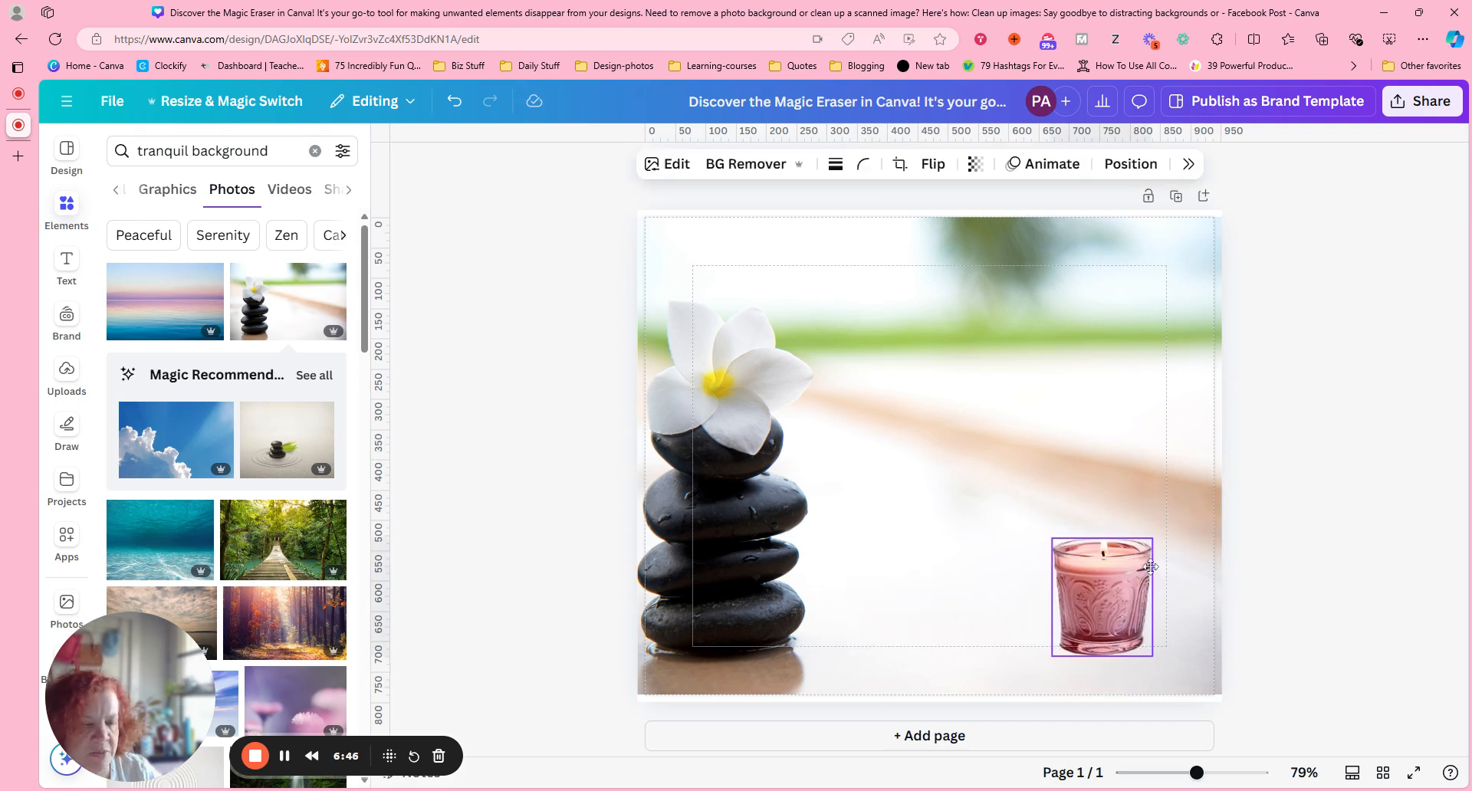
drag(1184, 507, 1207, 477)
drag(1145, 578, 1146, 620)
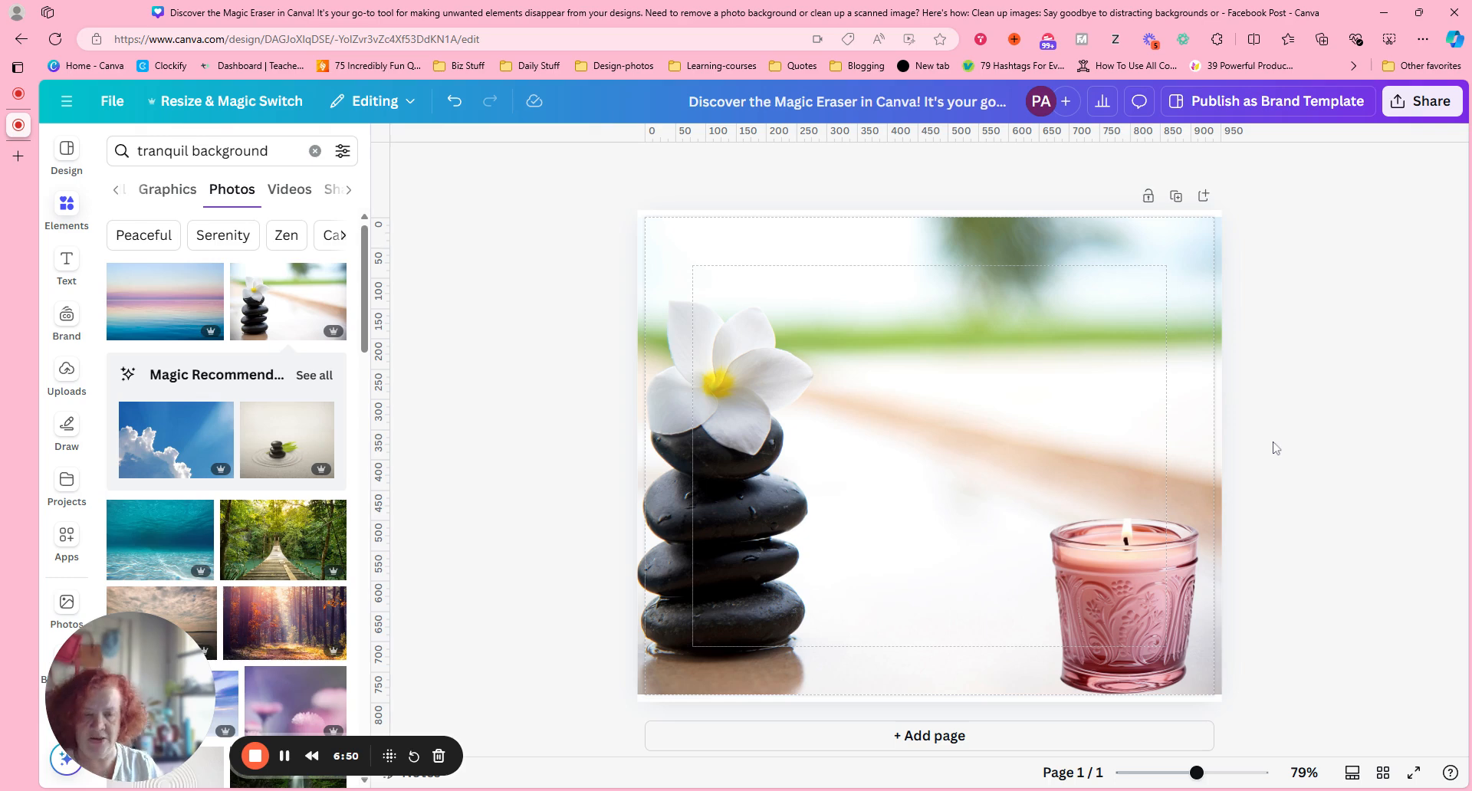
Step: Add a second page, insert the uploaded photo of the red-haired woman in a café, and enlarge it
click(855, 737)
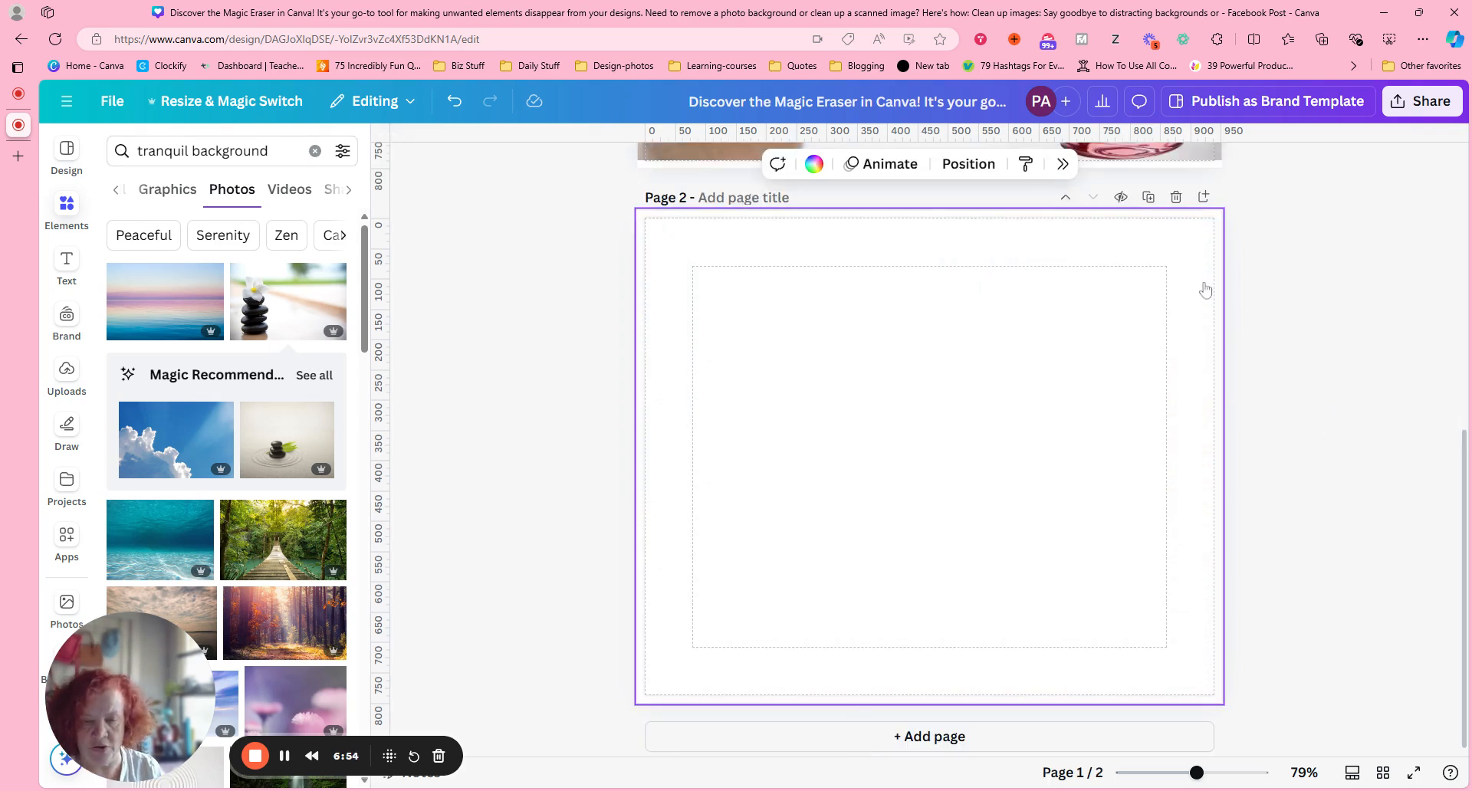
click(77, 371)
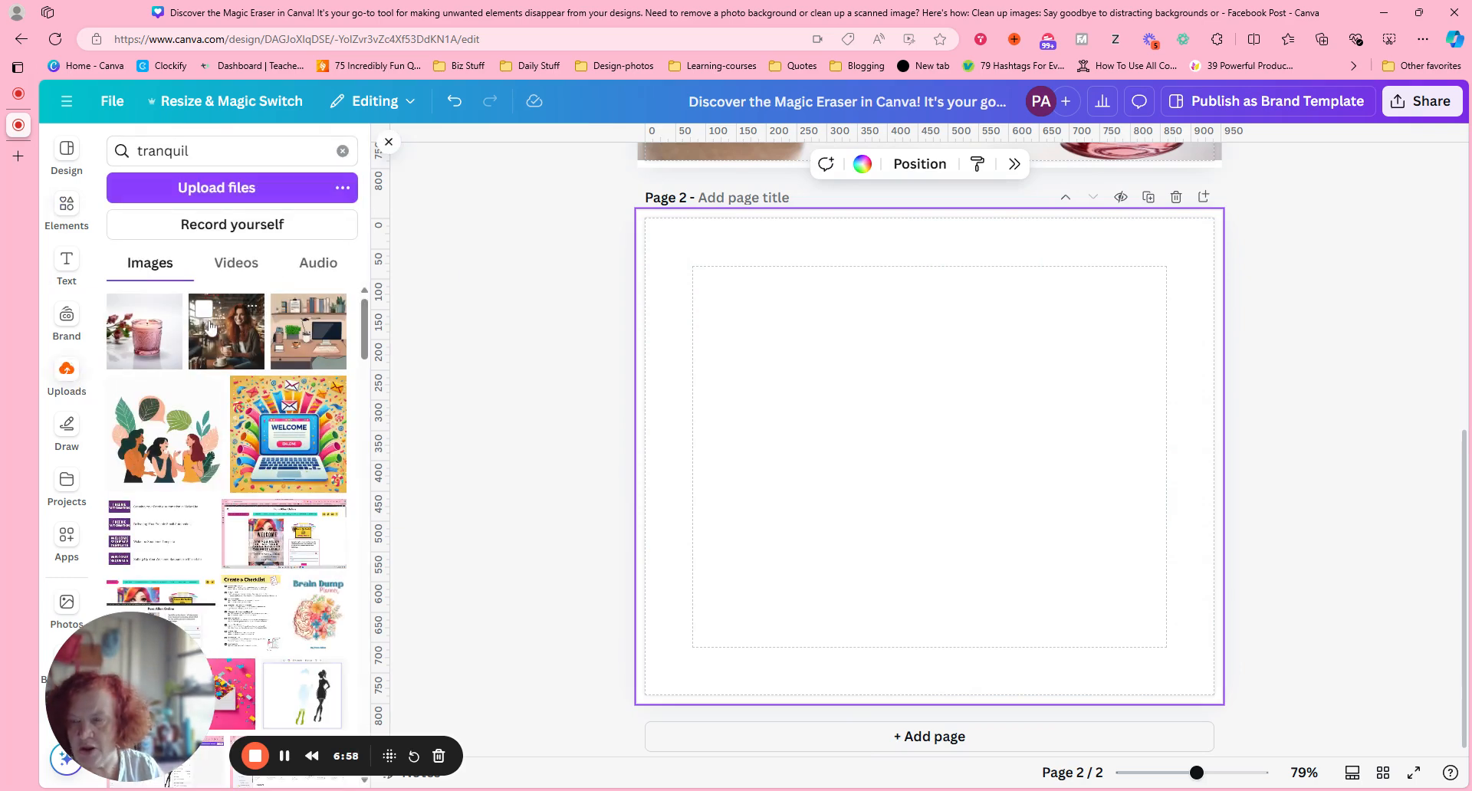
drag(927, 412, 927, 414)
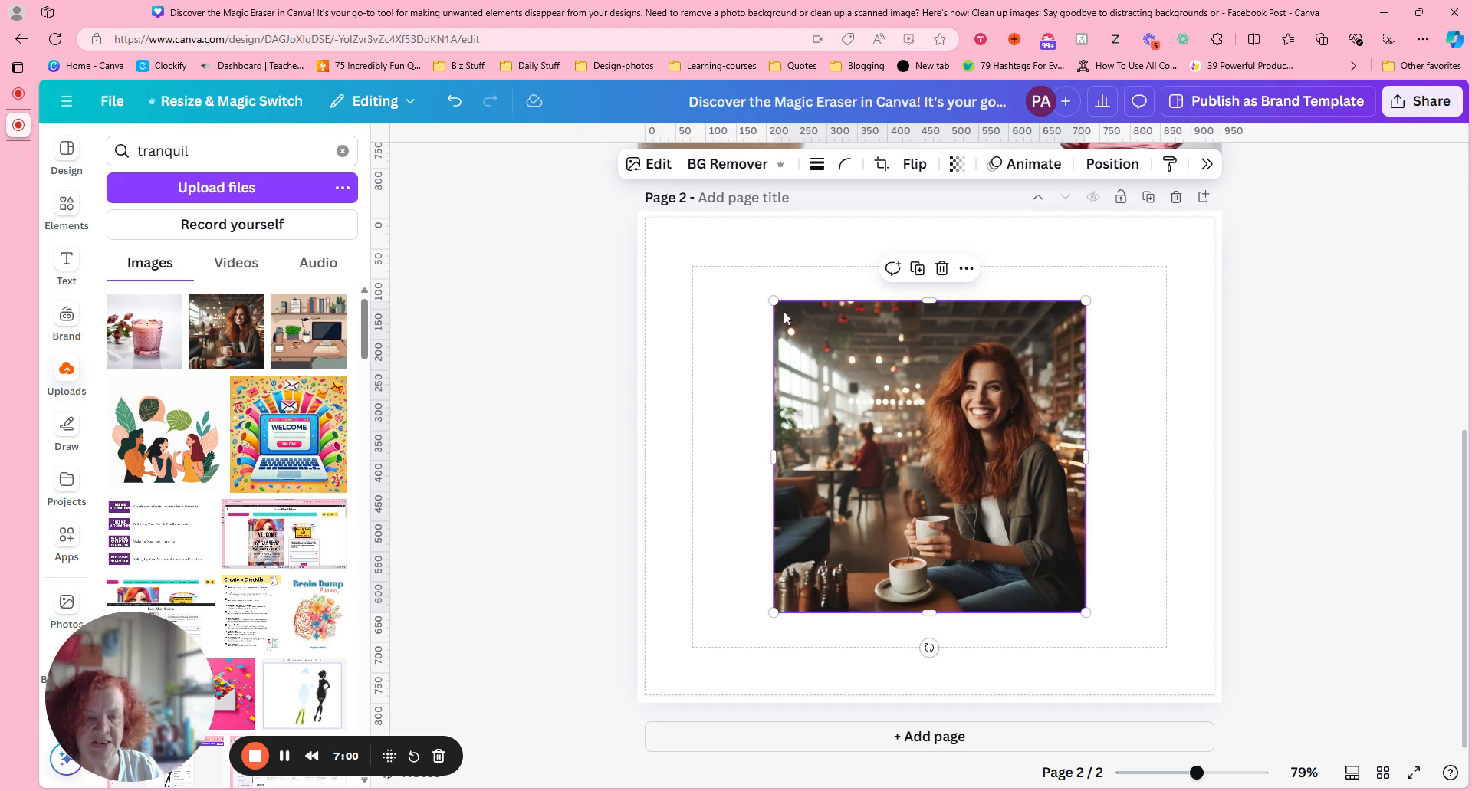
drag(771, 293, 719, 246)
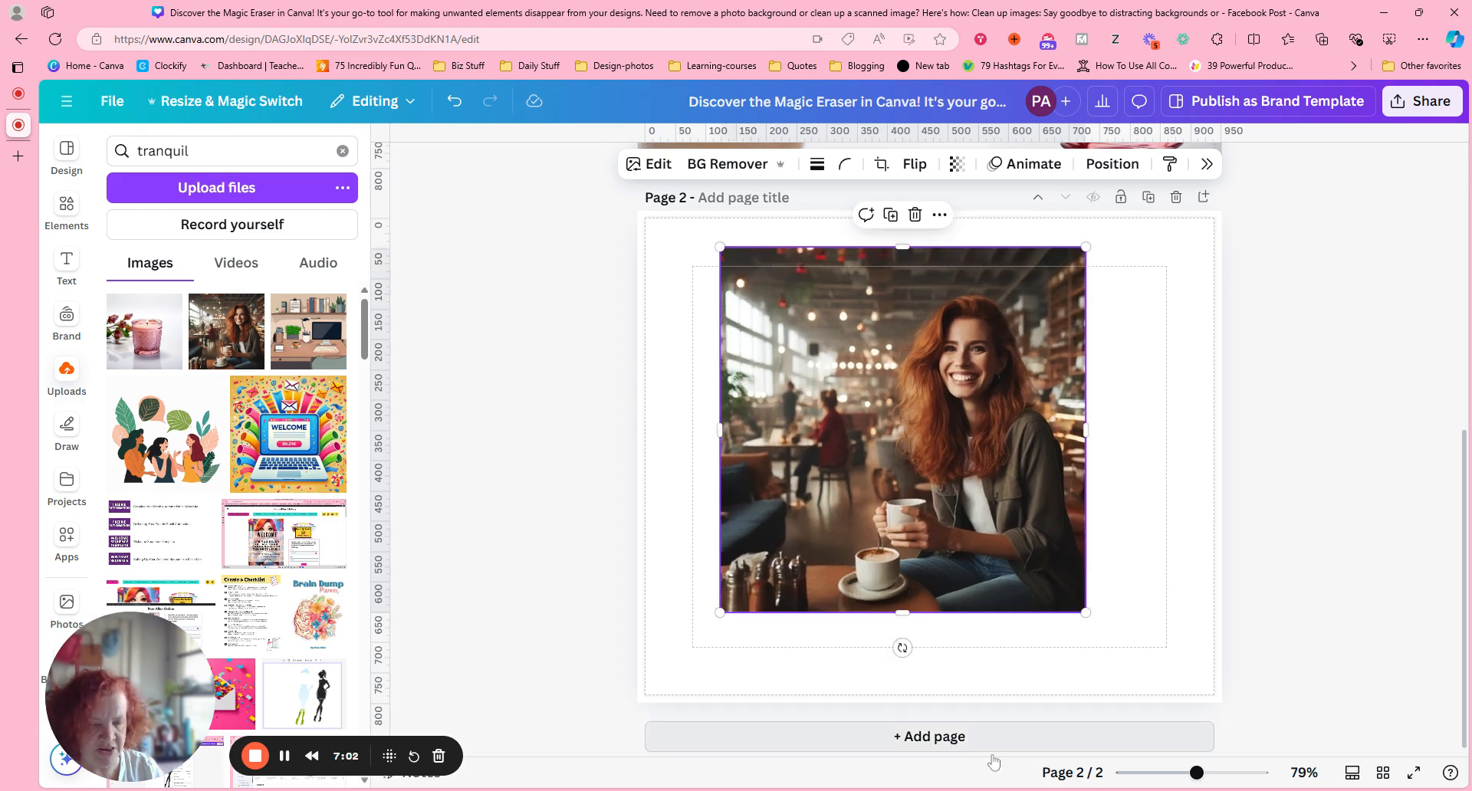
Step: Erase the coffee cup on the saucer and the row of shakers from the café photo using Magic Eraser's Click selection
drag(1215, 776, 1221, 773)
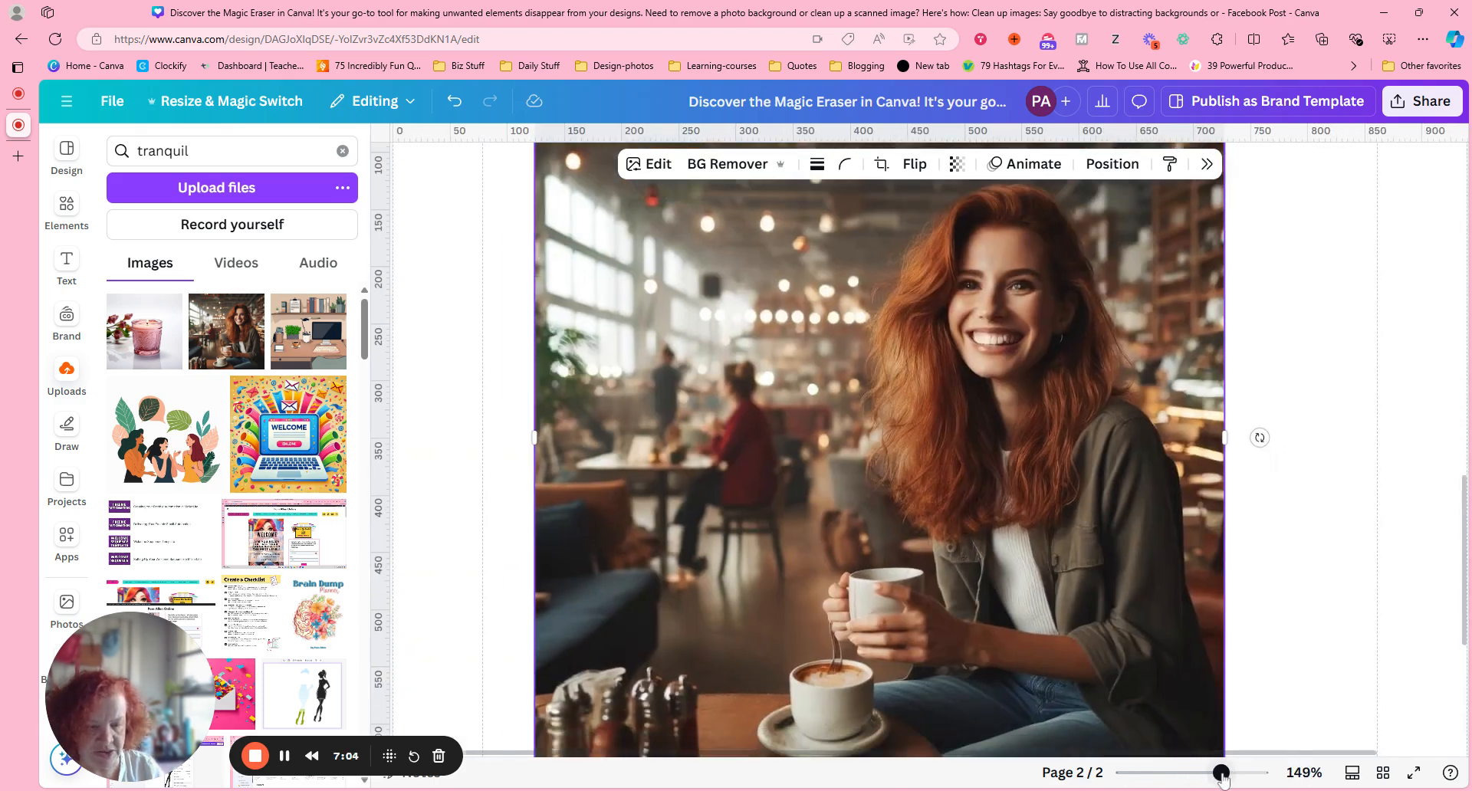
scroll(919, 445, down, 3)
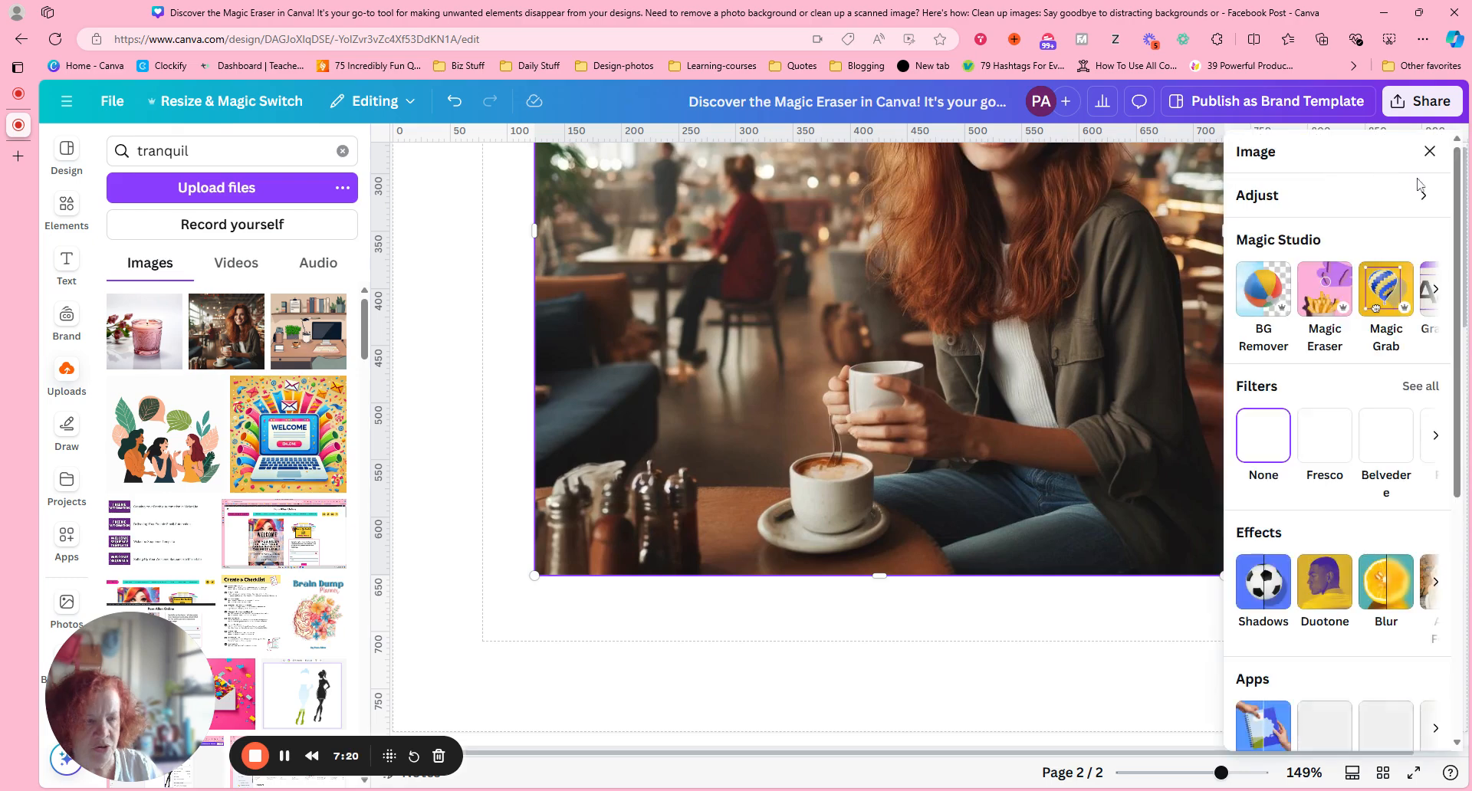
click(1338, 305)
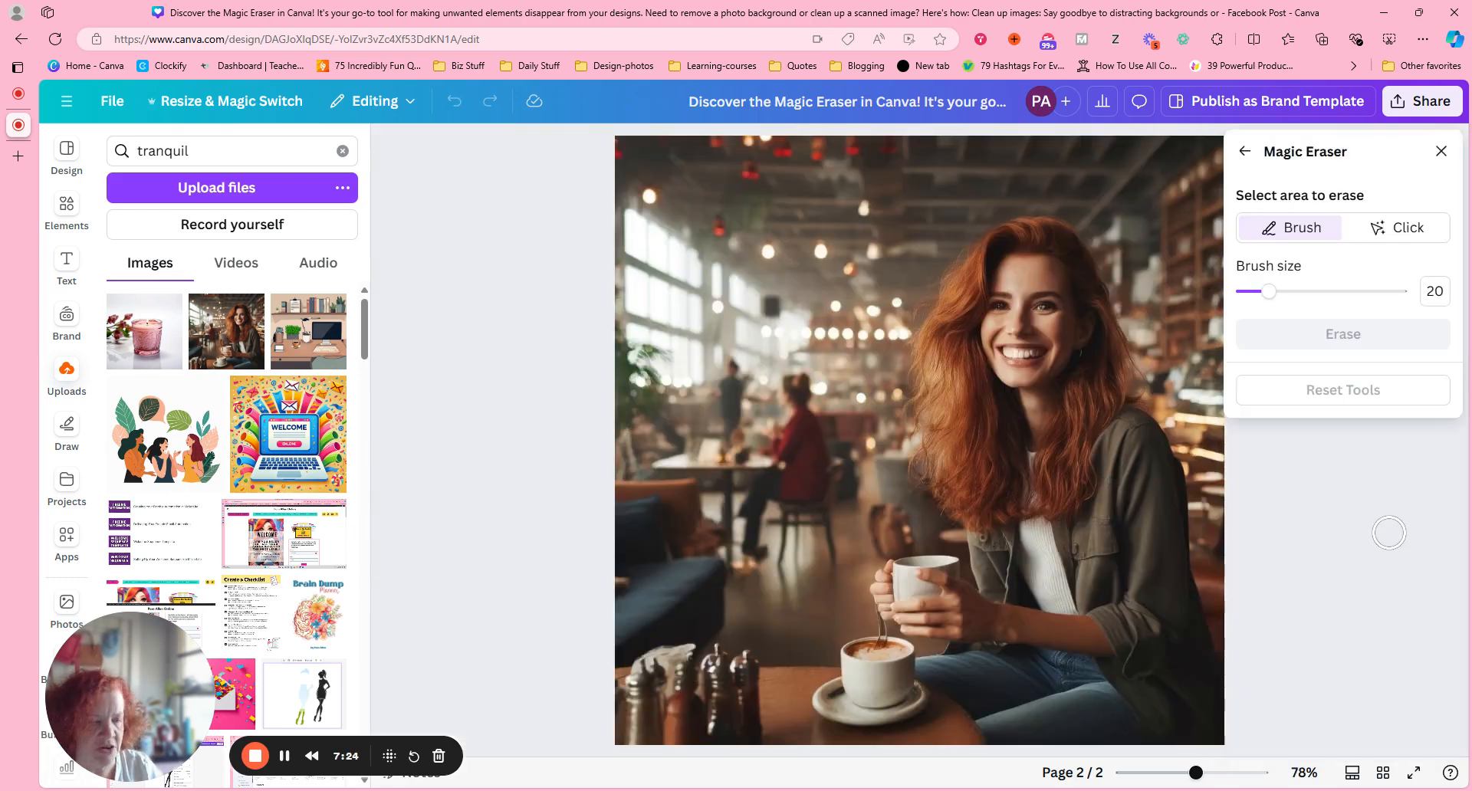
click(1390, 230)
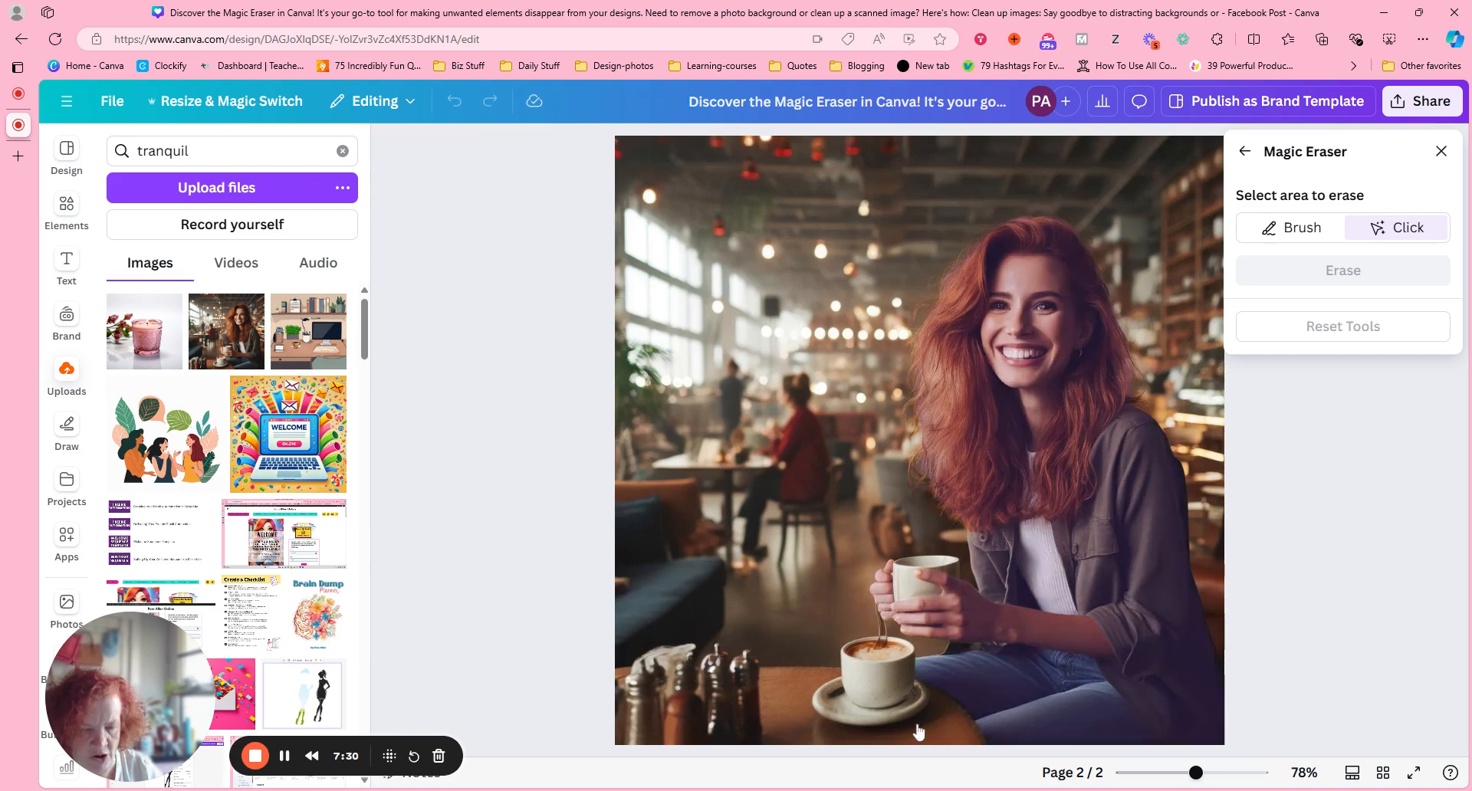
click(882, 640)
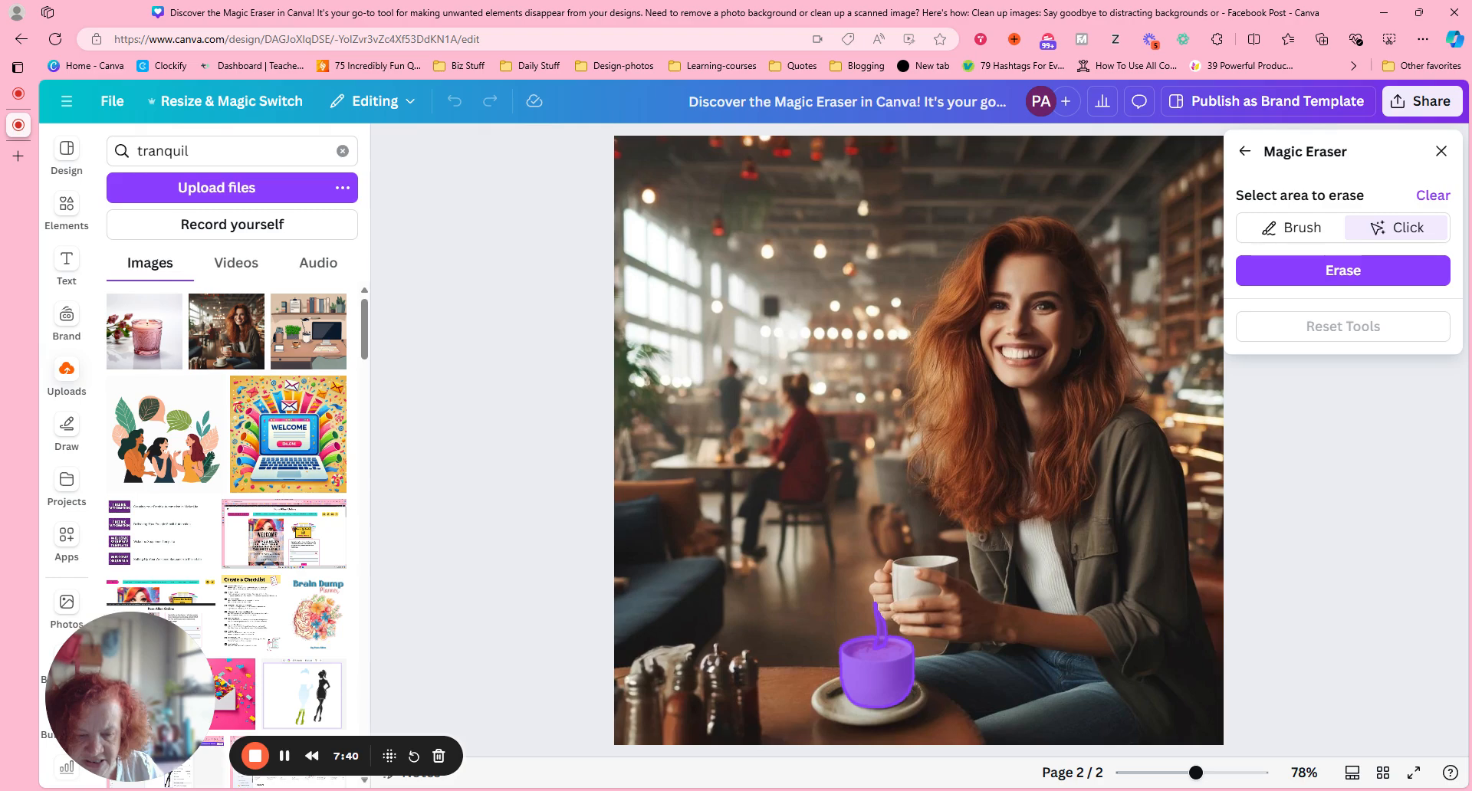
click(742, 674)
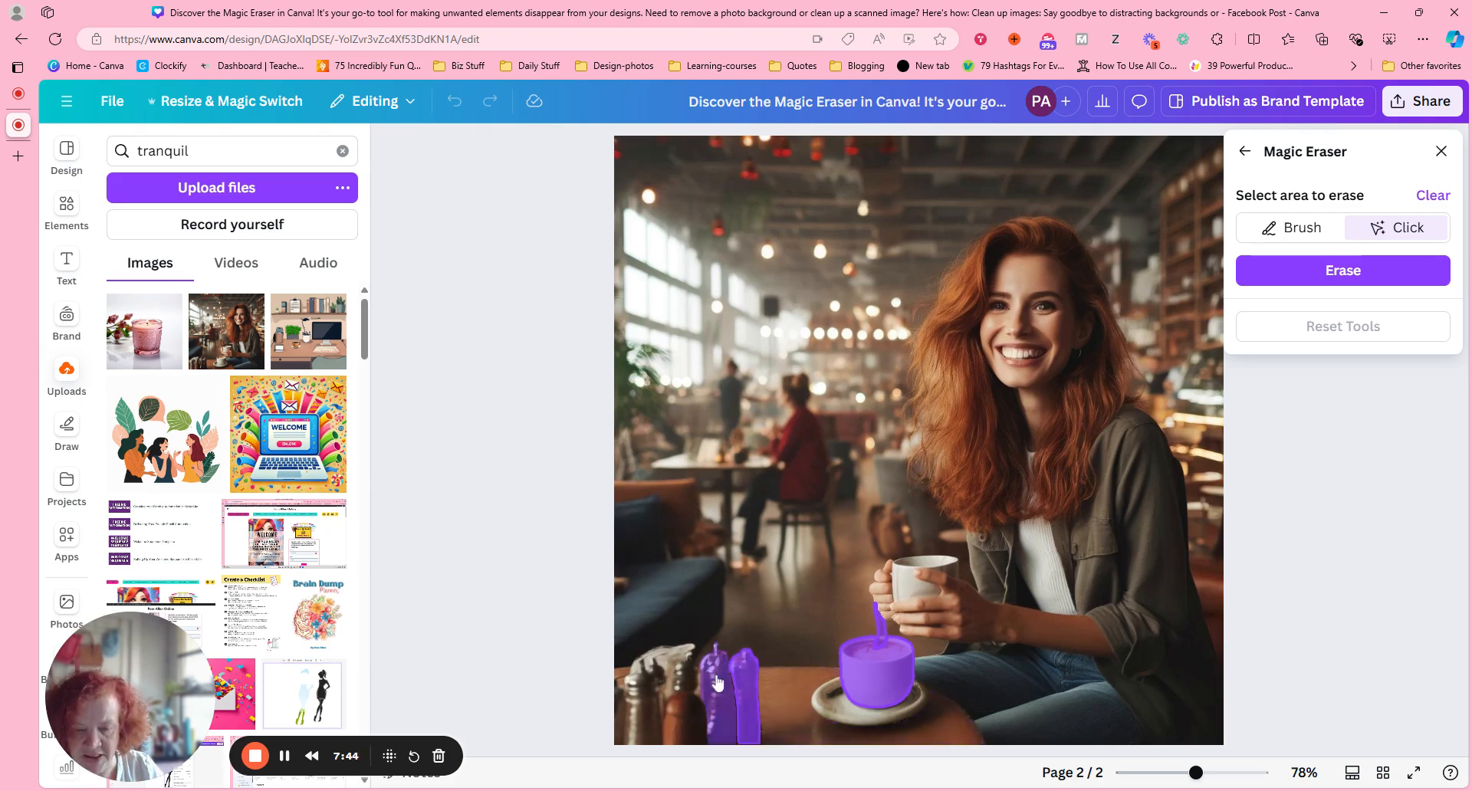
click(687, 705)
click(636, 701)
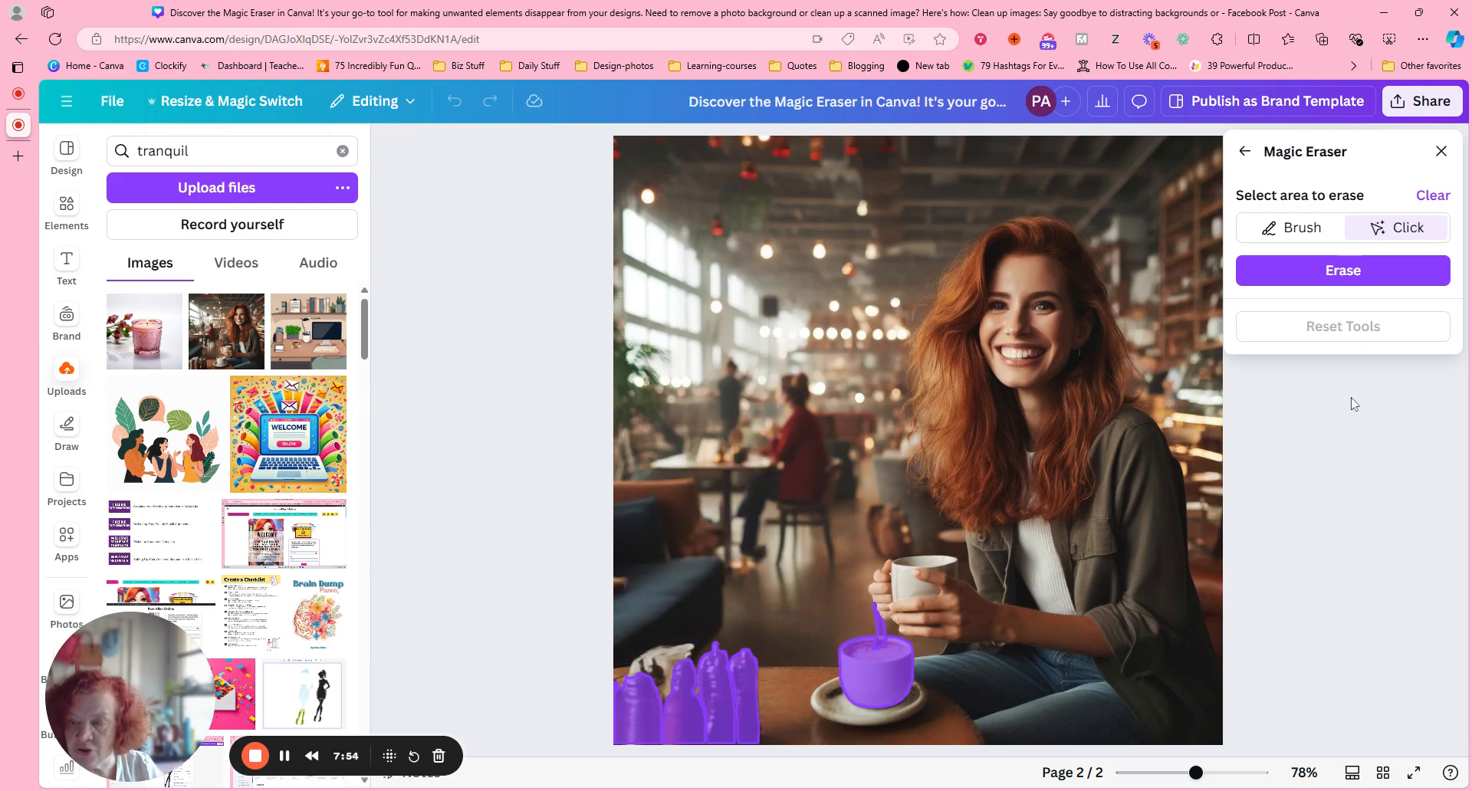
click(1358, 271)
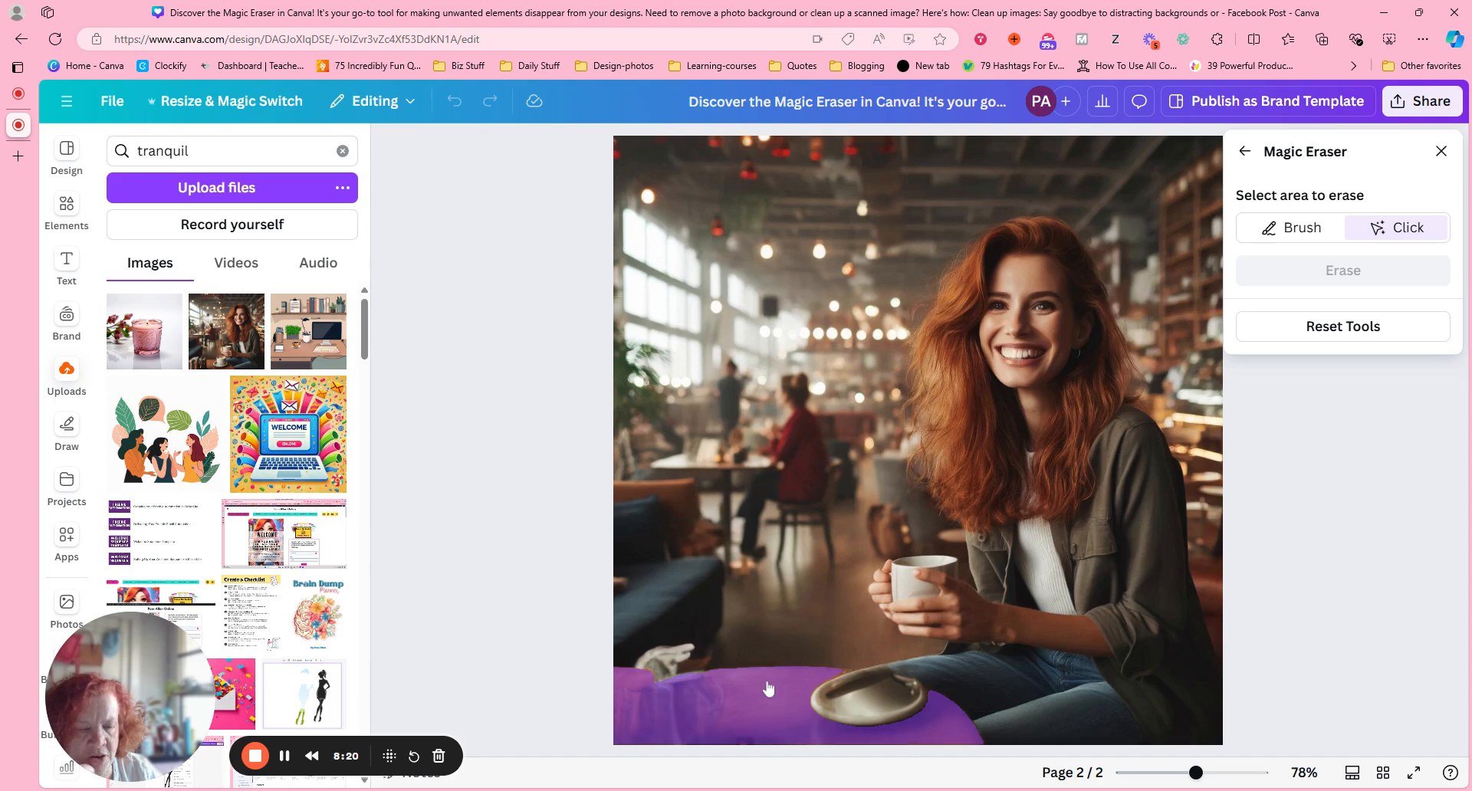
Step: Erase the remaining tabletop from the café photo with the Click selection and close Magic Eraser
click(701, 695)
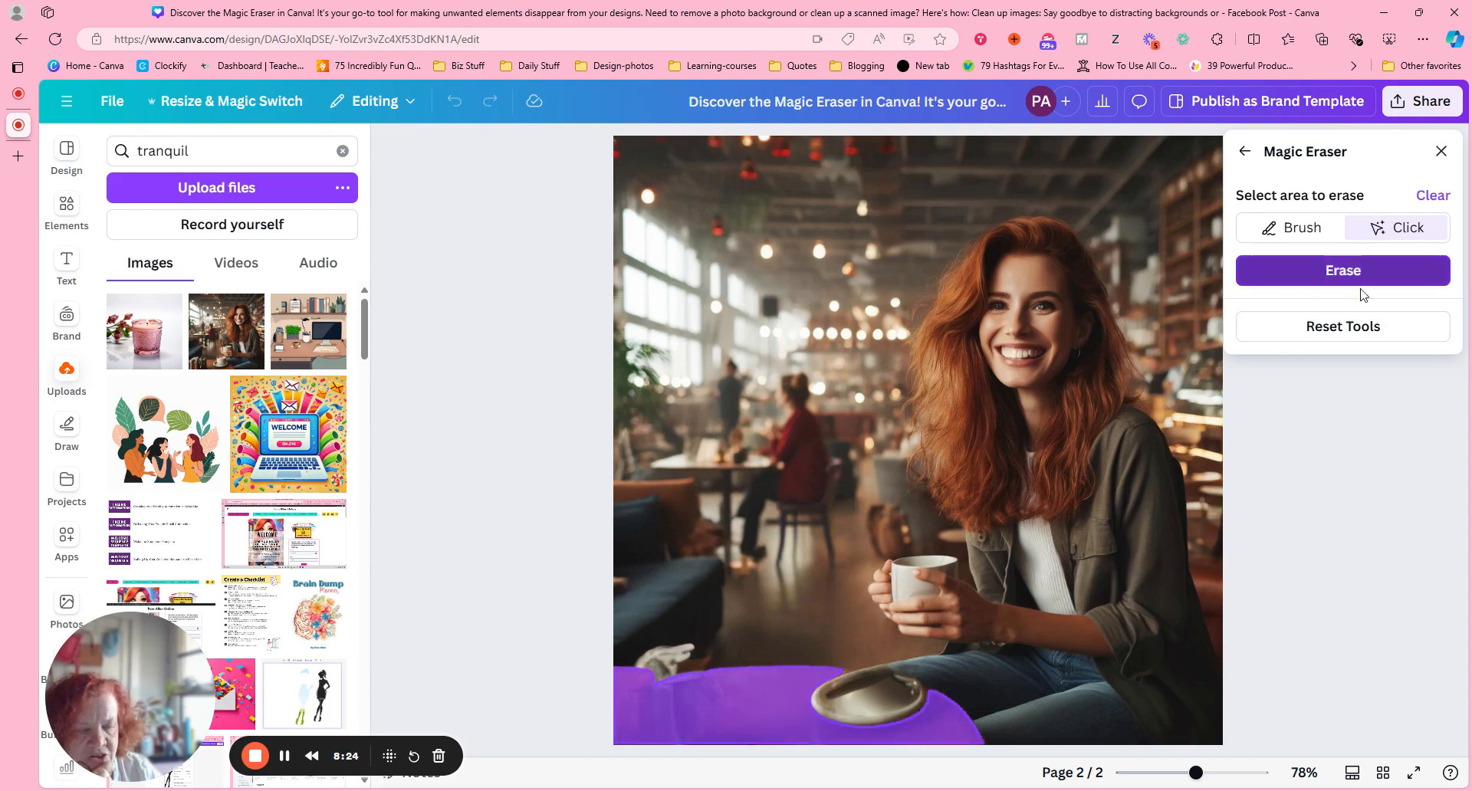
click(1324, 272)
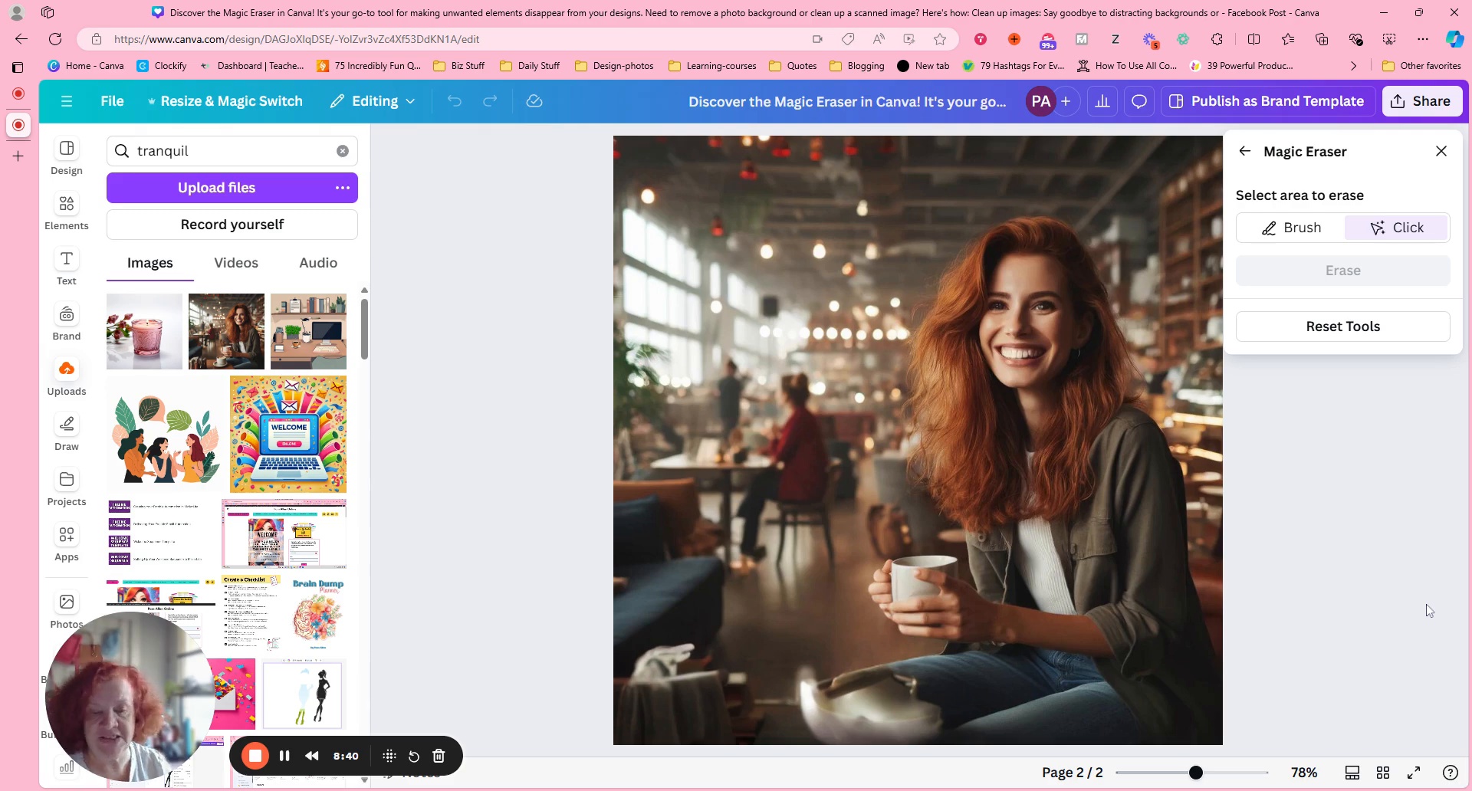
click(971, 599)
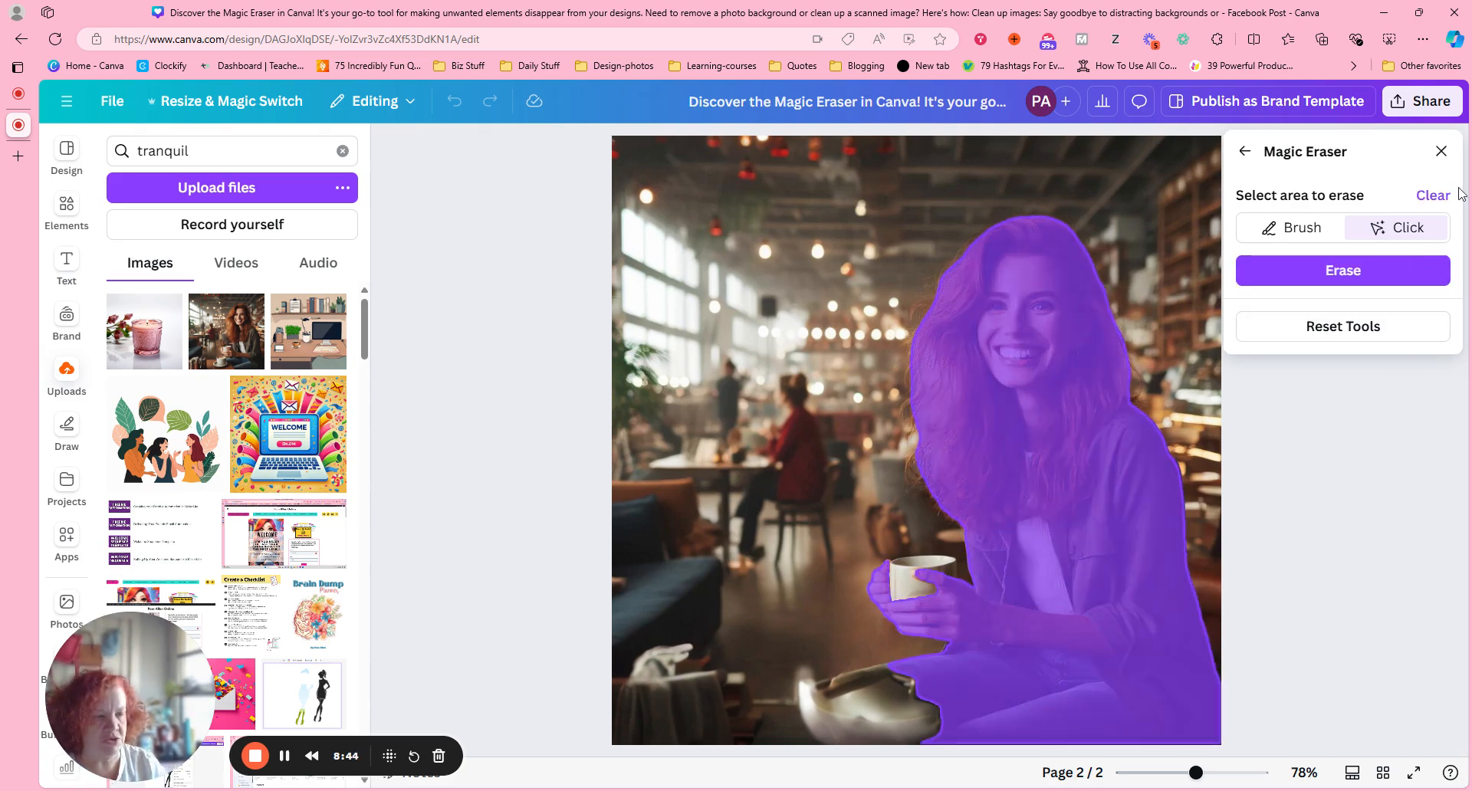
click(1434, 156)
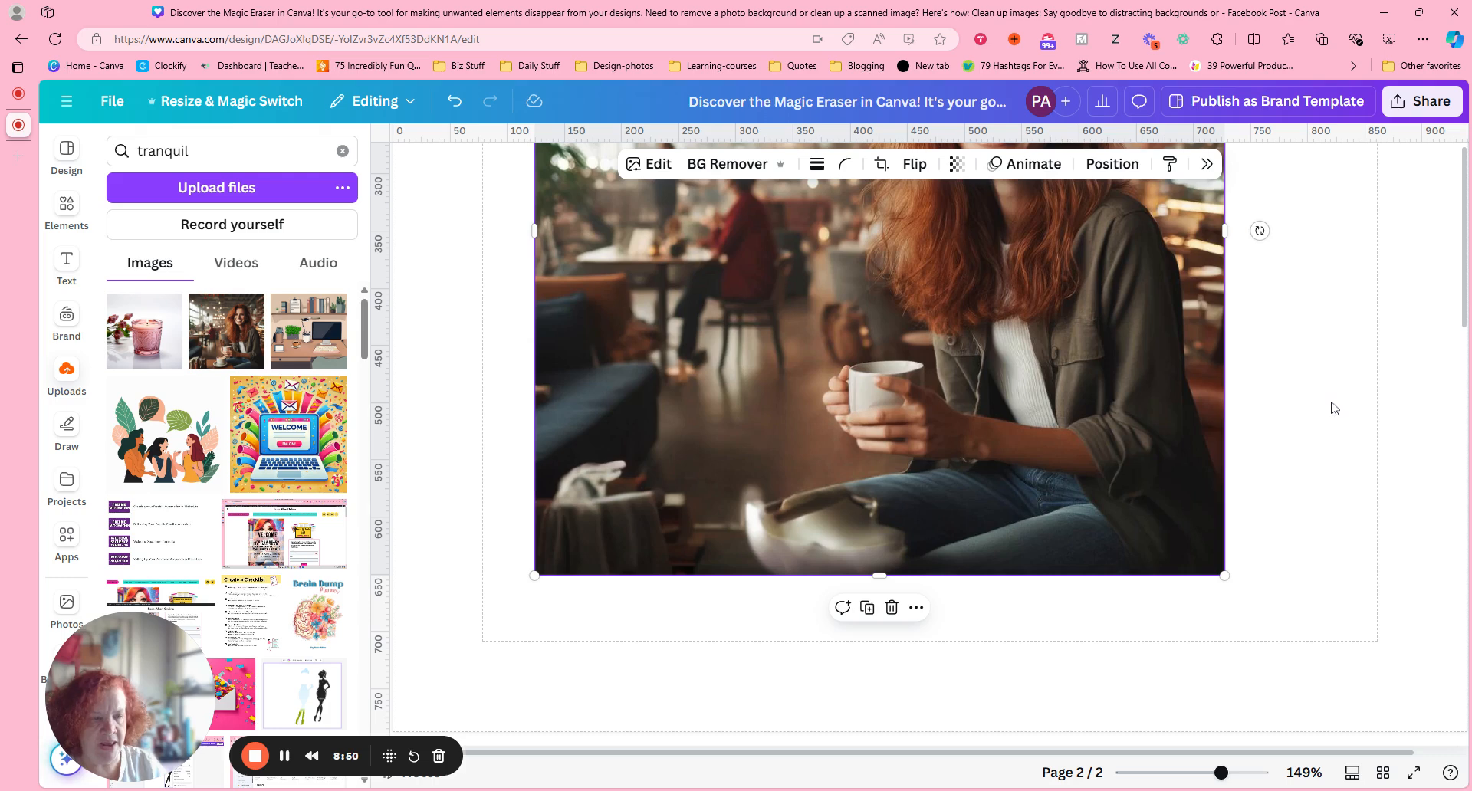
Step: Crop the café photo's lower edge up to just below the woman's hands
click(1334, 407)
click(856, 571)
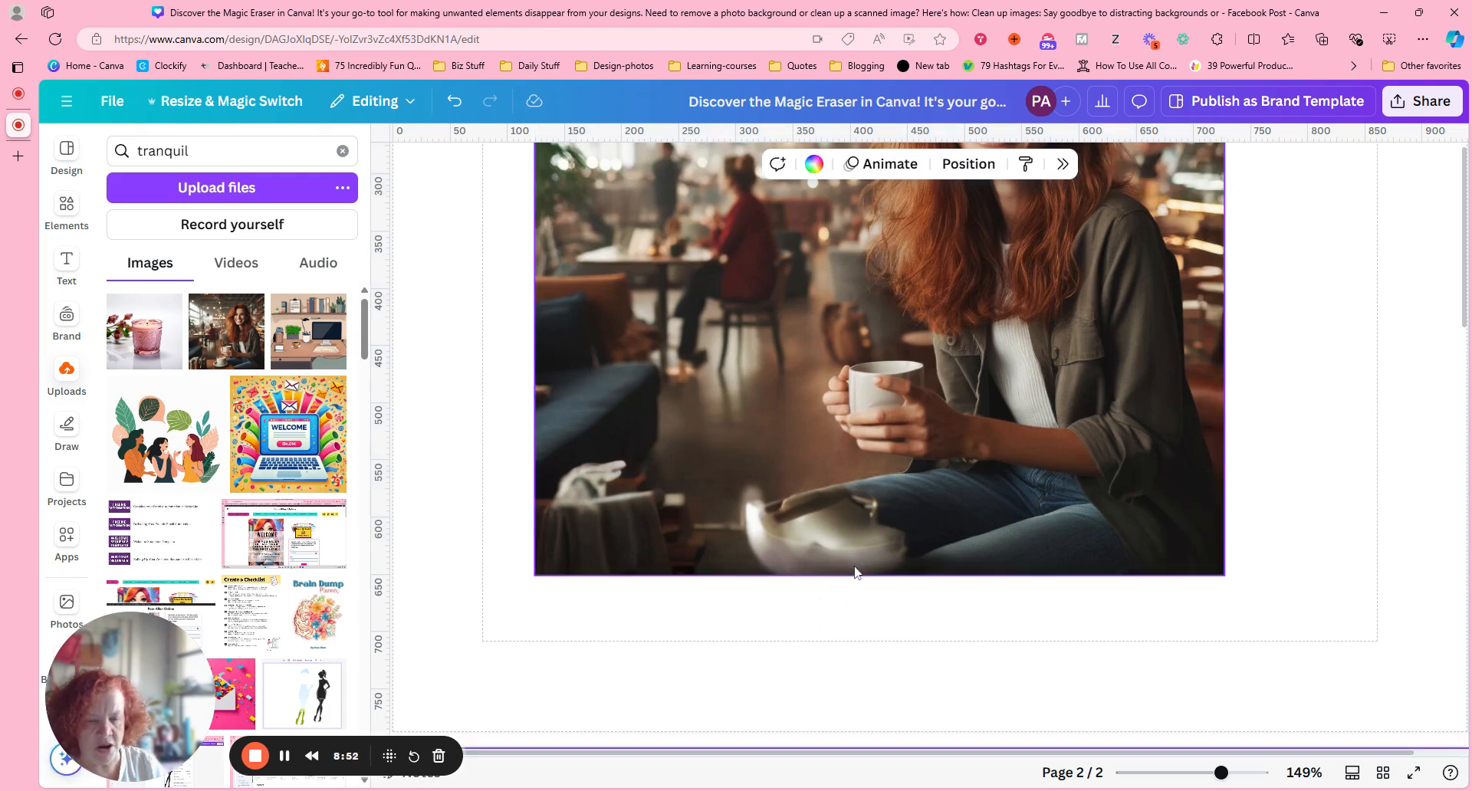
drag(876, 573, 902, 480)
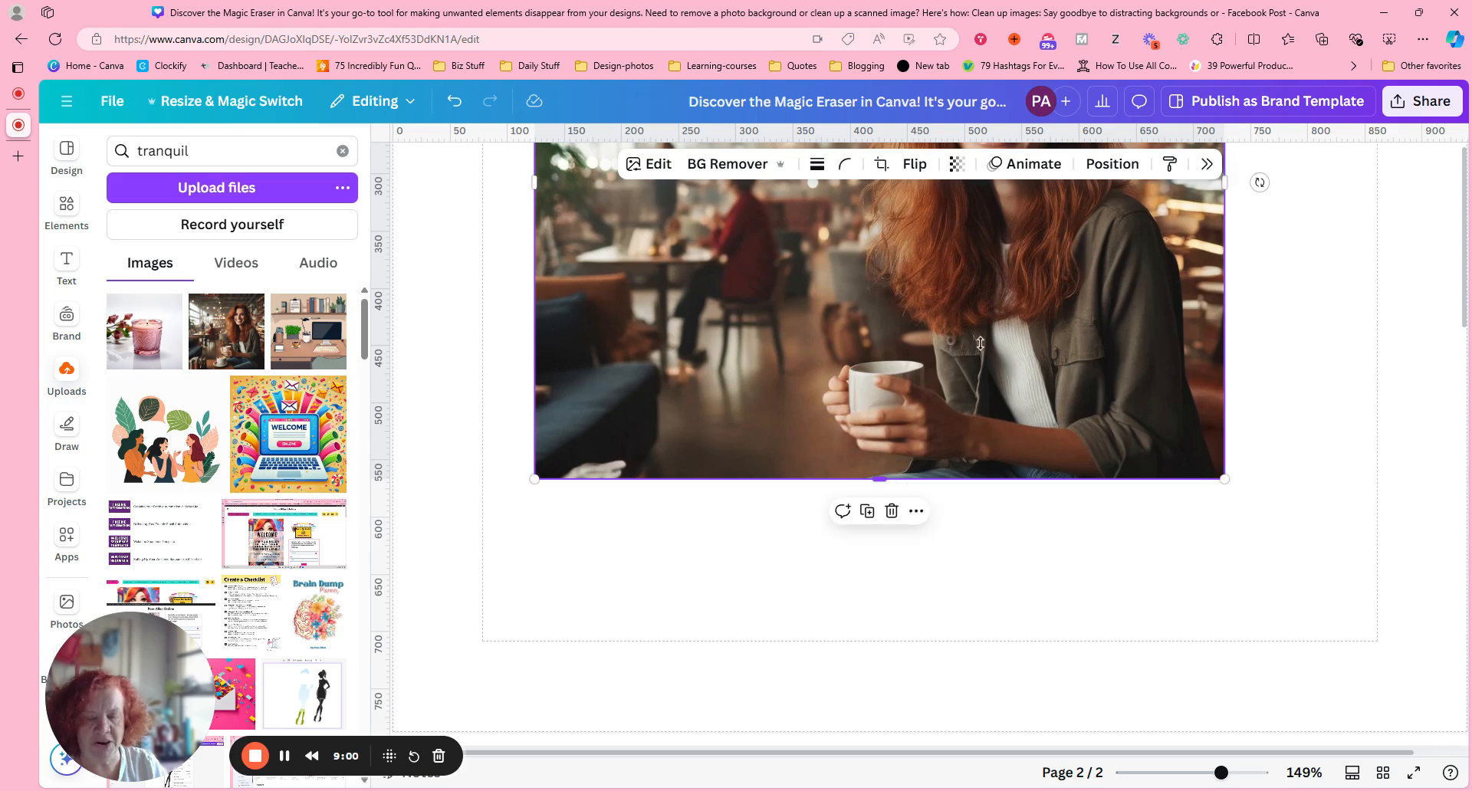
click(1347, 311)
Step: Enlarge the café photo on page 2 and extend its lower edge to restore the cropped part, centring it on the page
drag(1222, 773, 1192, 773)
scroll(1042, 359, up, 2)
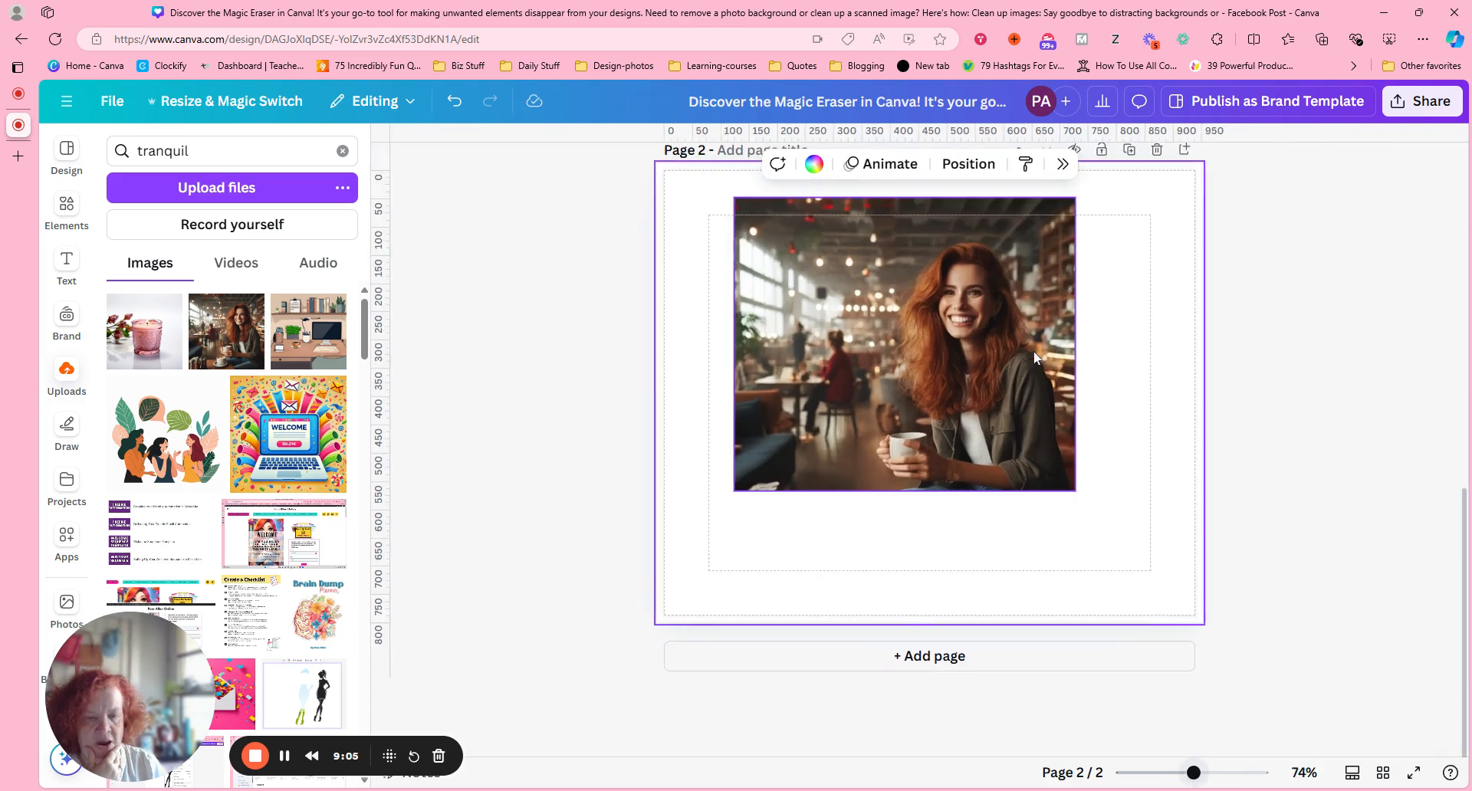
click(1035, 392)
drag(1035, 392, 1031, 365)
scroll(1084, 544, up, 1)
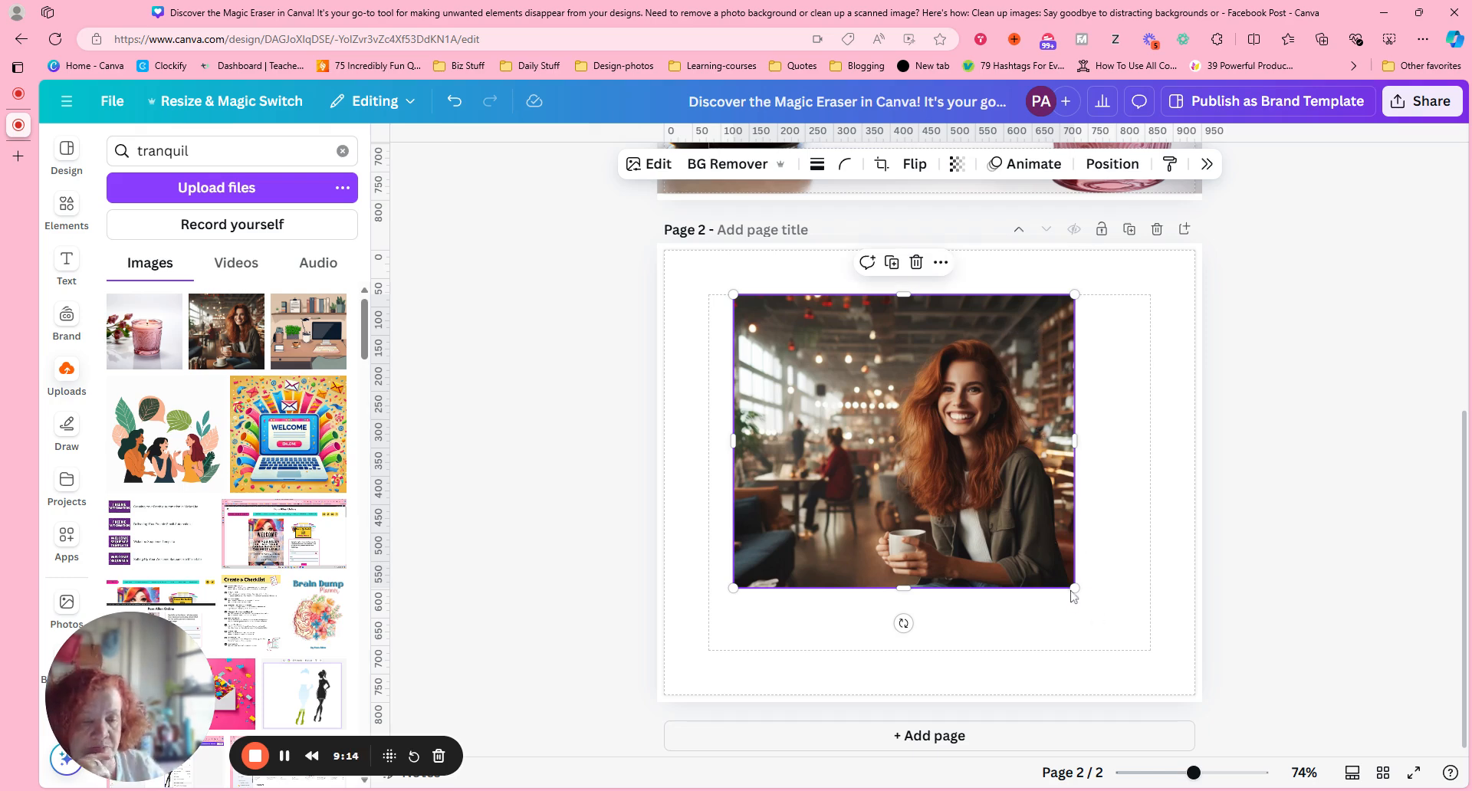
drag(1071, 585, 1142, 646)
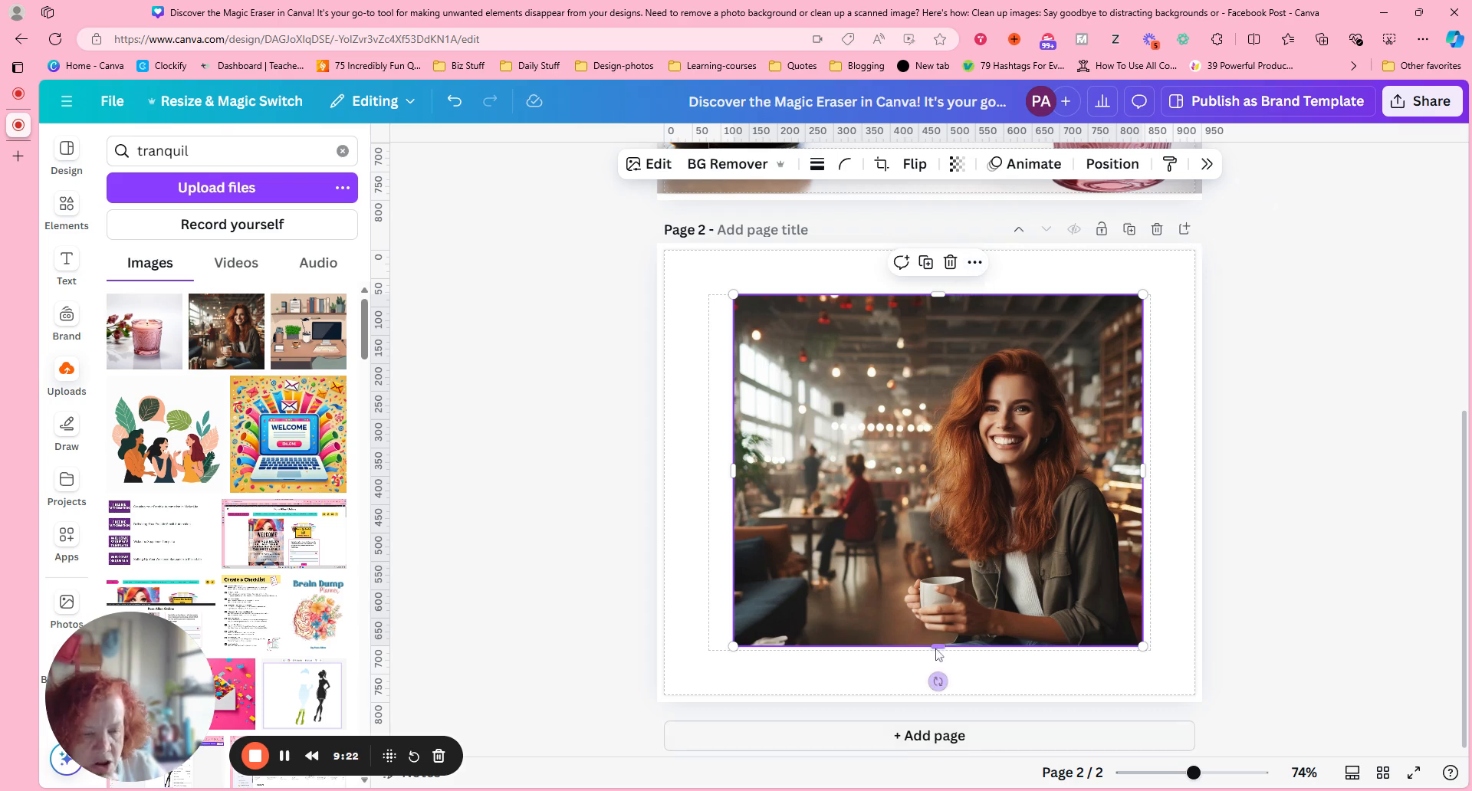
drag(937, 664, 939, 703)
mouse_move(985, 586)
mouse_down()
mouse_move(977, 539)
mouse_move(979, 568)
mouse_up()
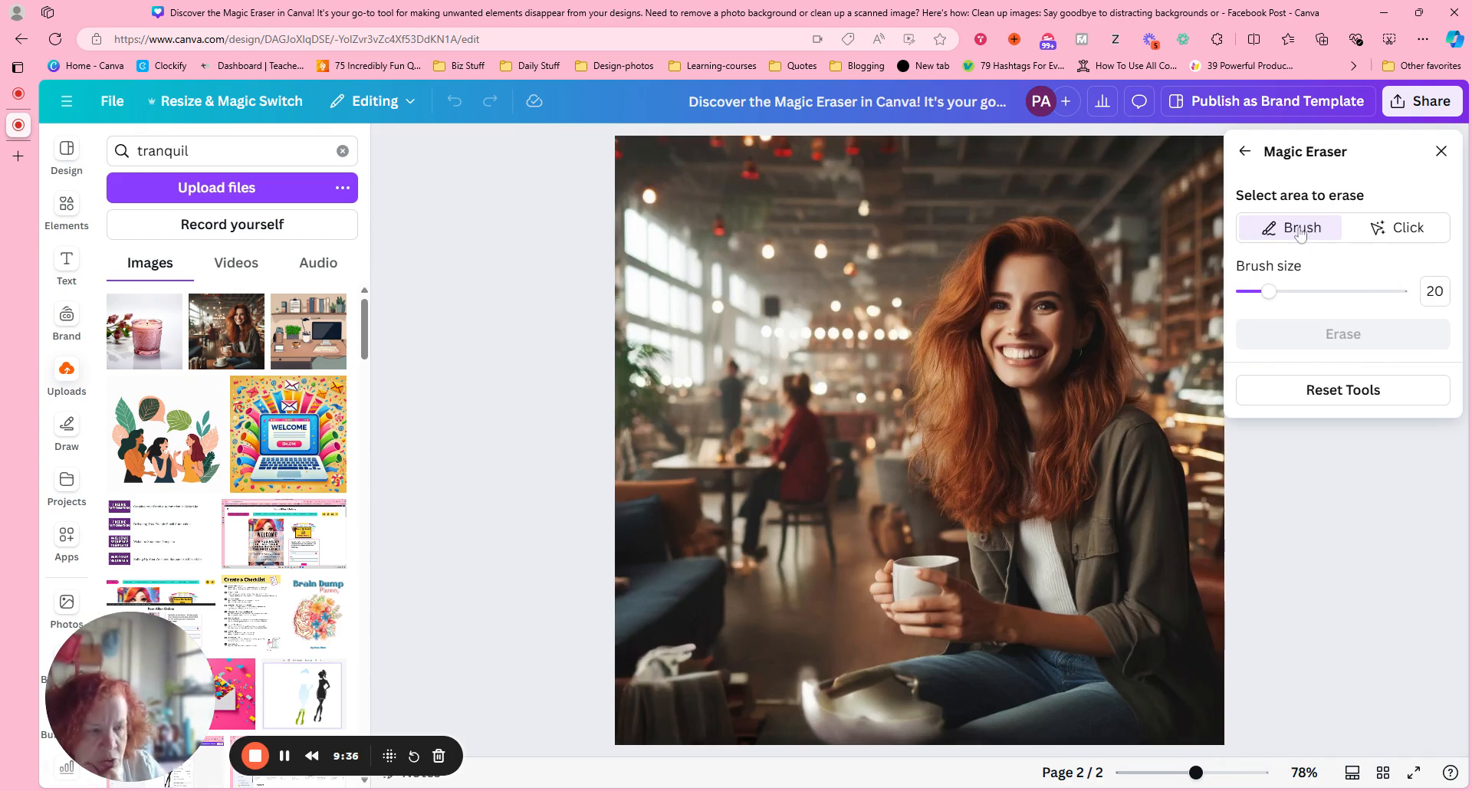
Step: Set the Magic Eraser brush size to 33 and erase the blurry saucer and shaker leftovers along the photo's bottom
drag(1268, 291, 1291, 291)
mouse_move(640, 679)
mouse_down()
mouse_move(709, 679)
mouse_move(653, 678)
mouse_move(673, 700)
mouse_move(779, 680)
mouse_move(860, 701)
mouse_move(923, 690)
mouse_move(735, 685)
mouse_move(622, 710)
mouse_move(629, 720)
mouse_move(883, 712)
mouse_move(938, 725)
mouse_move(676, 728)
mouse_move(979, 708)
mouse_move(952, 690)
mouse_move(707, 679)
mouse_move(667, 677)
mouse_move(724, 725)
mouse_move(985, 732)
mouse_up()
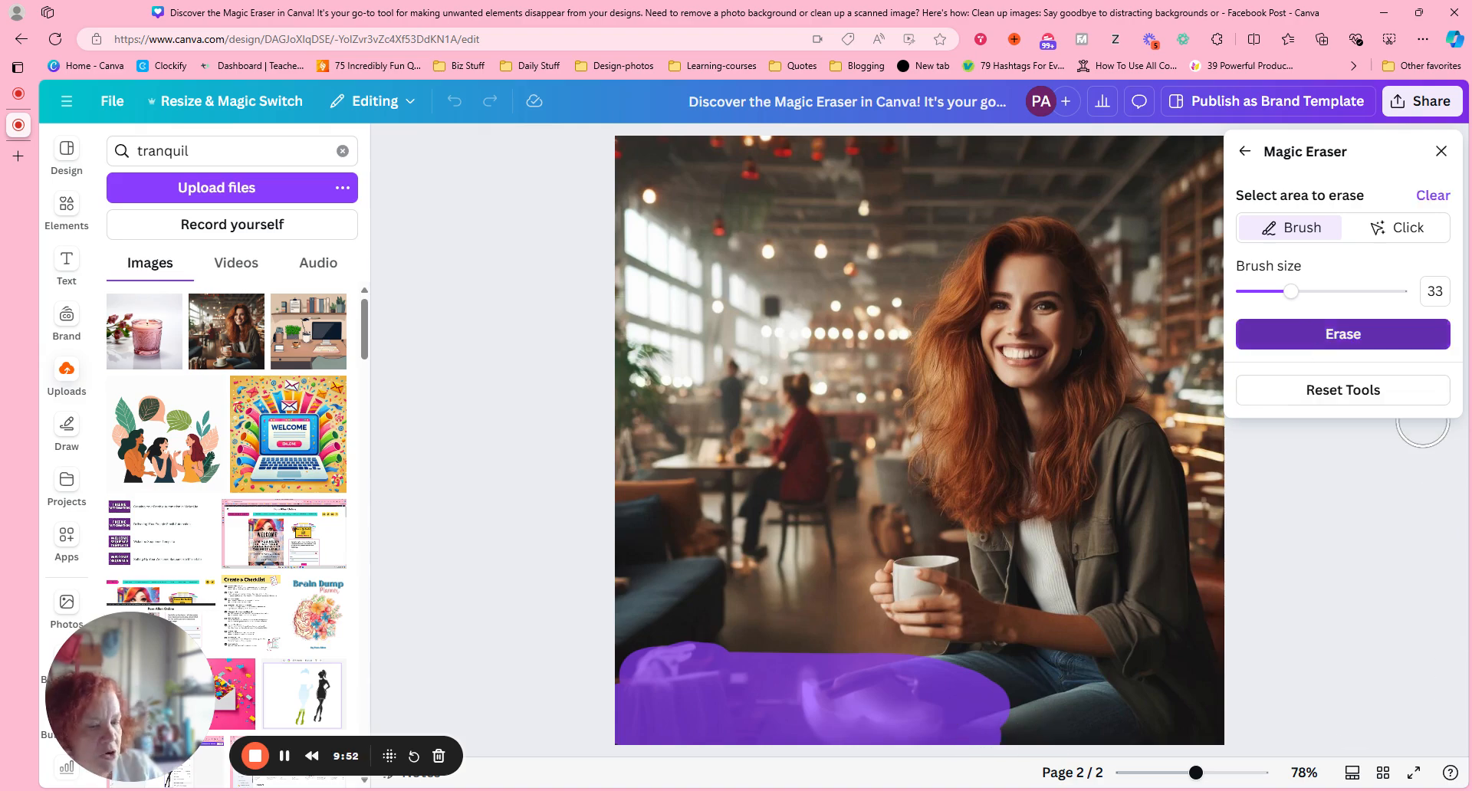
click(1340, 337)
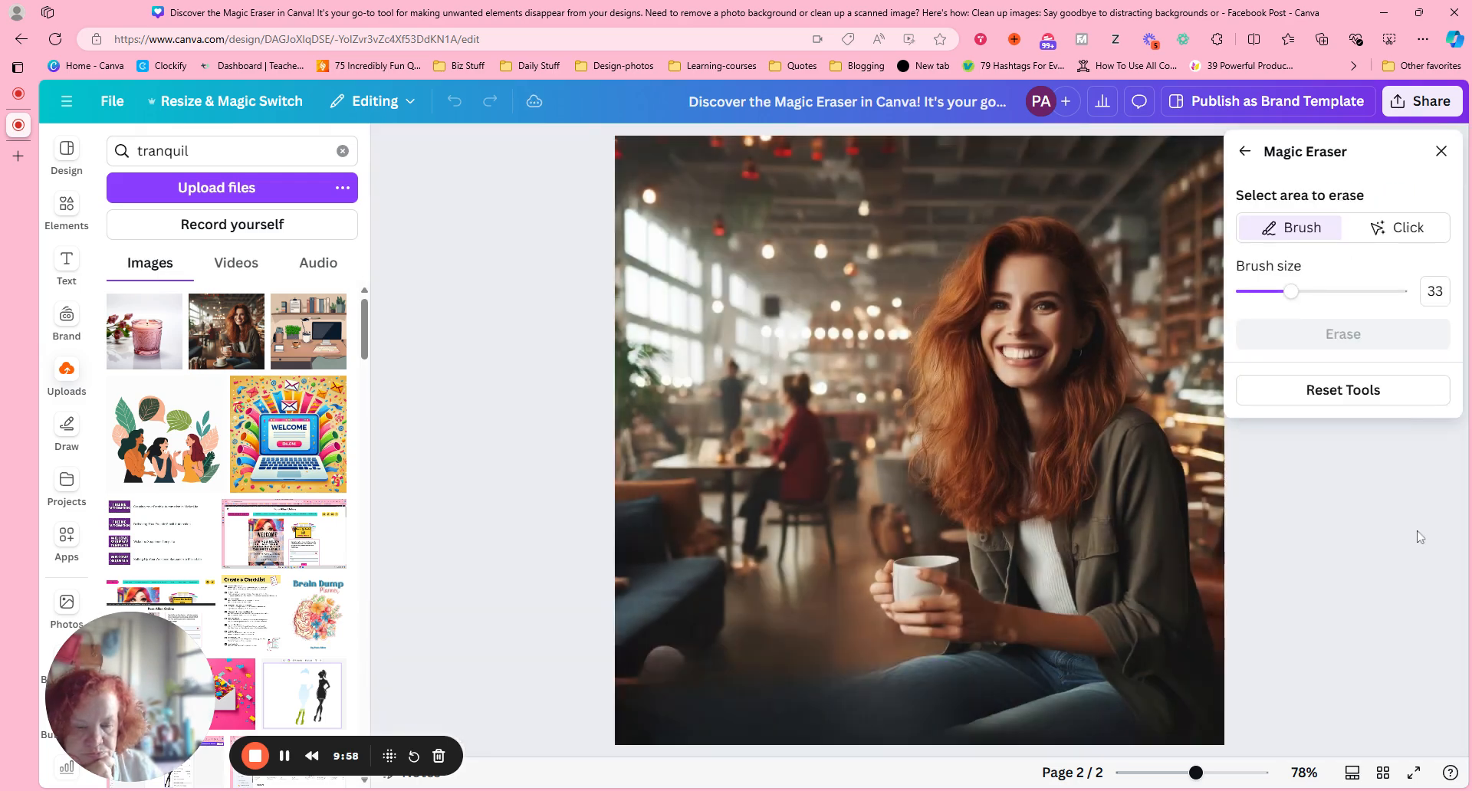
Step: Erase the remaining spot in the photo's lower-left corner, then extend the photo's lower edge down to its full height
drag(675, 673, 642, 683)
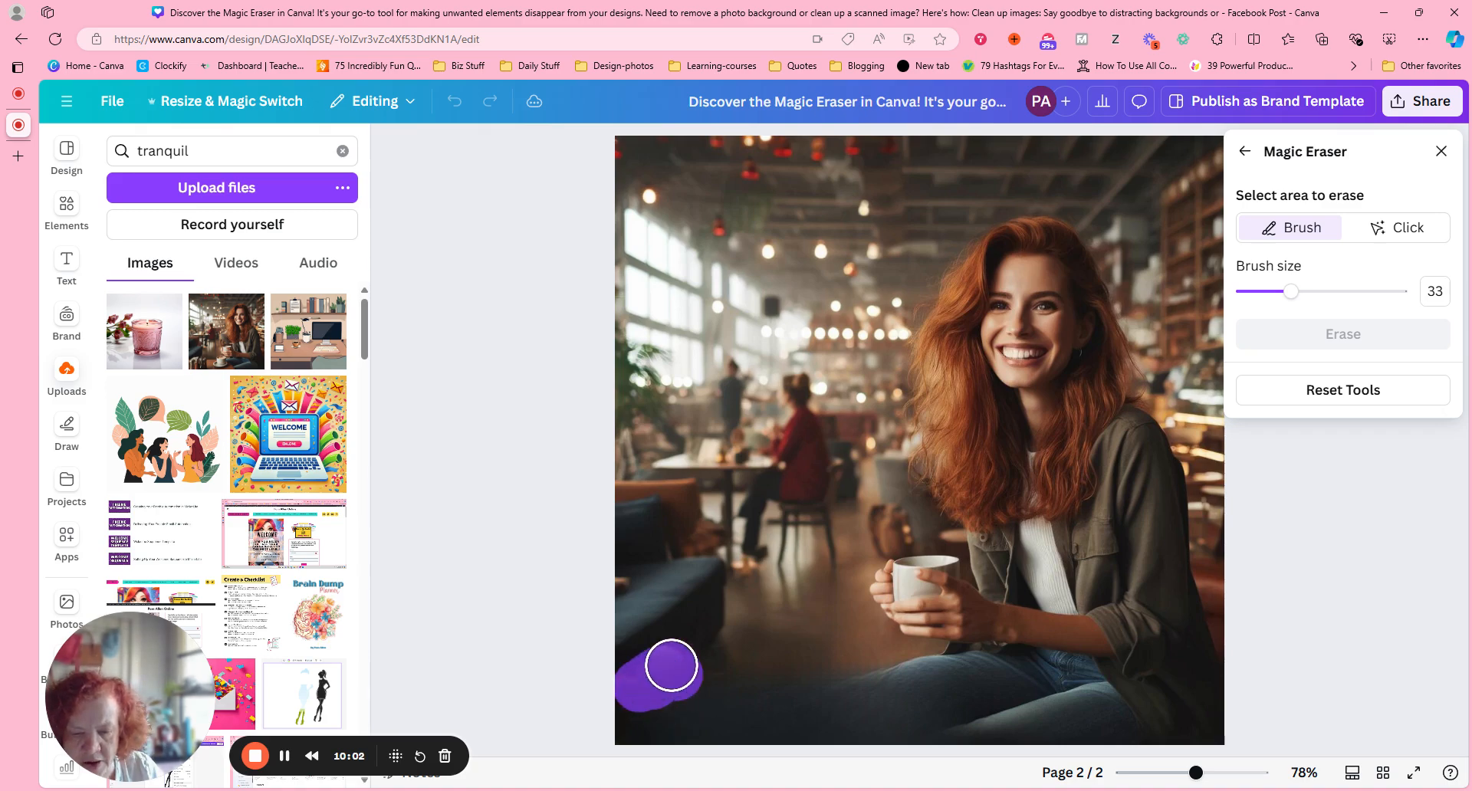
click(1332, 337)
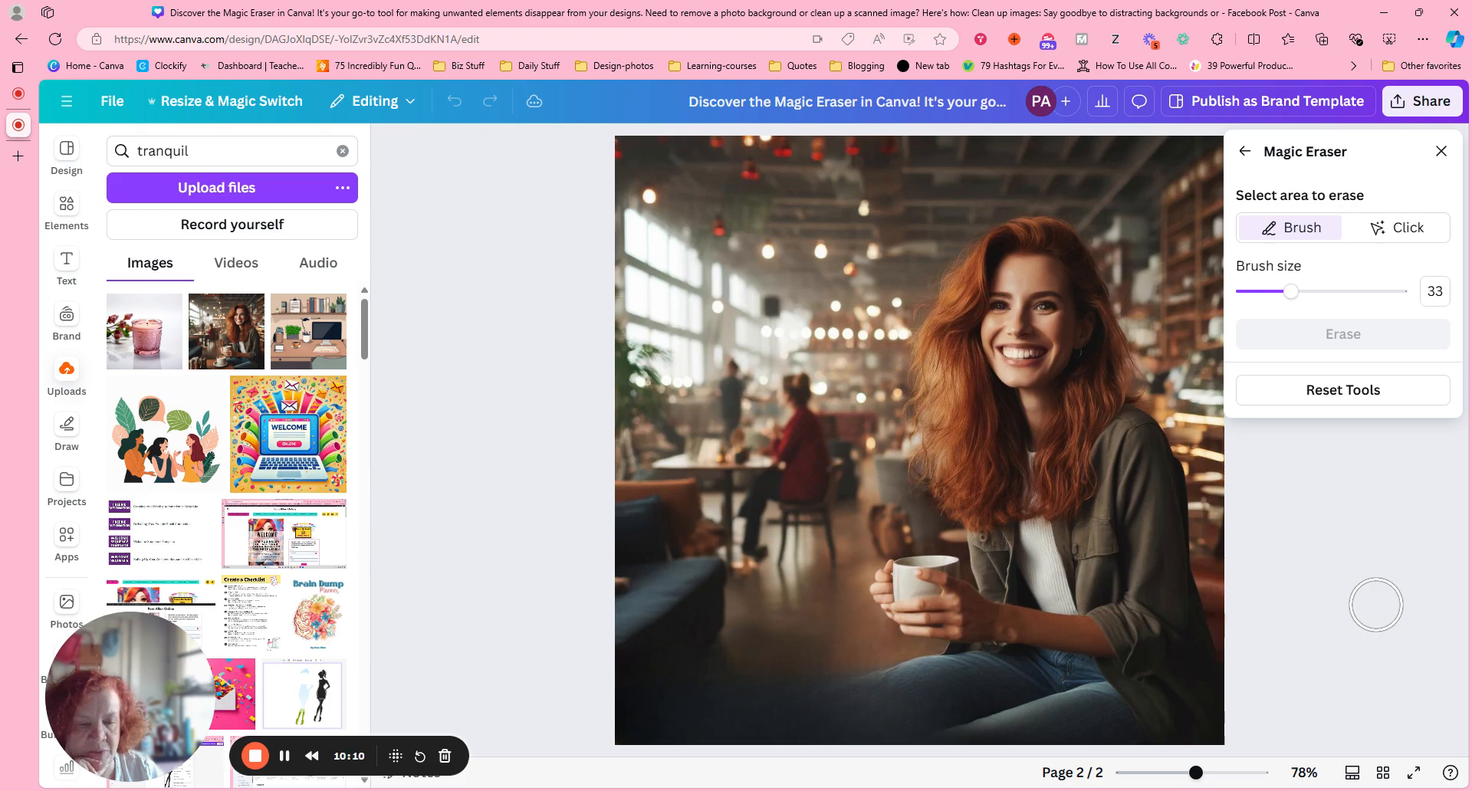
click(1439, 150)
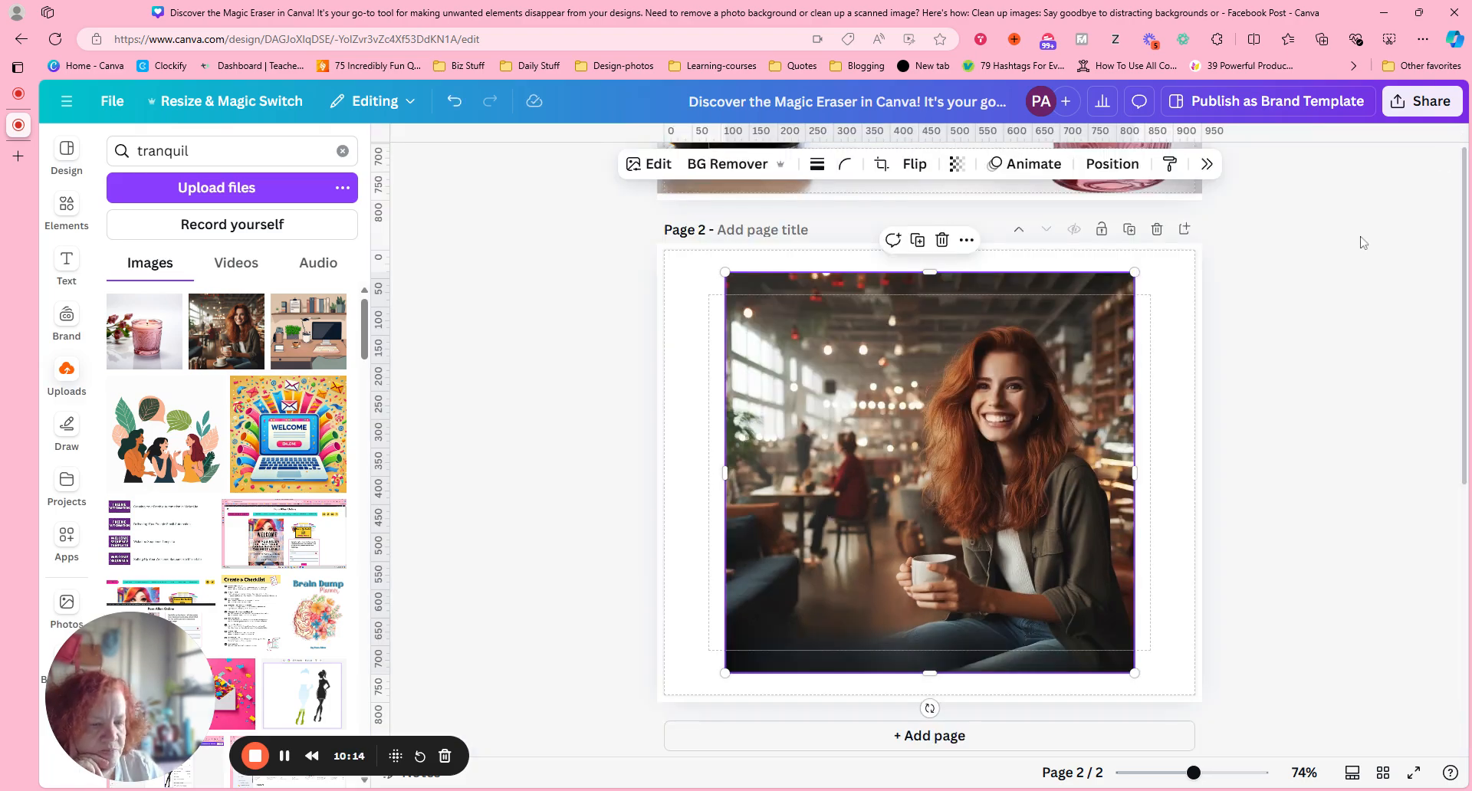
mouse_move(929, 670)
mouse_down()
mouse_move(932, 643)
mouse_move(931, 689)
mouse_up()
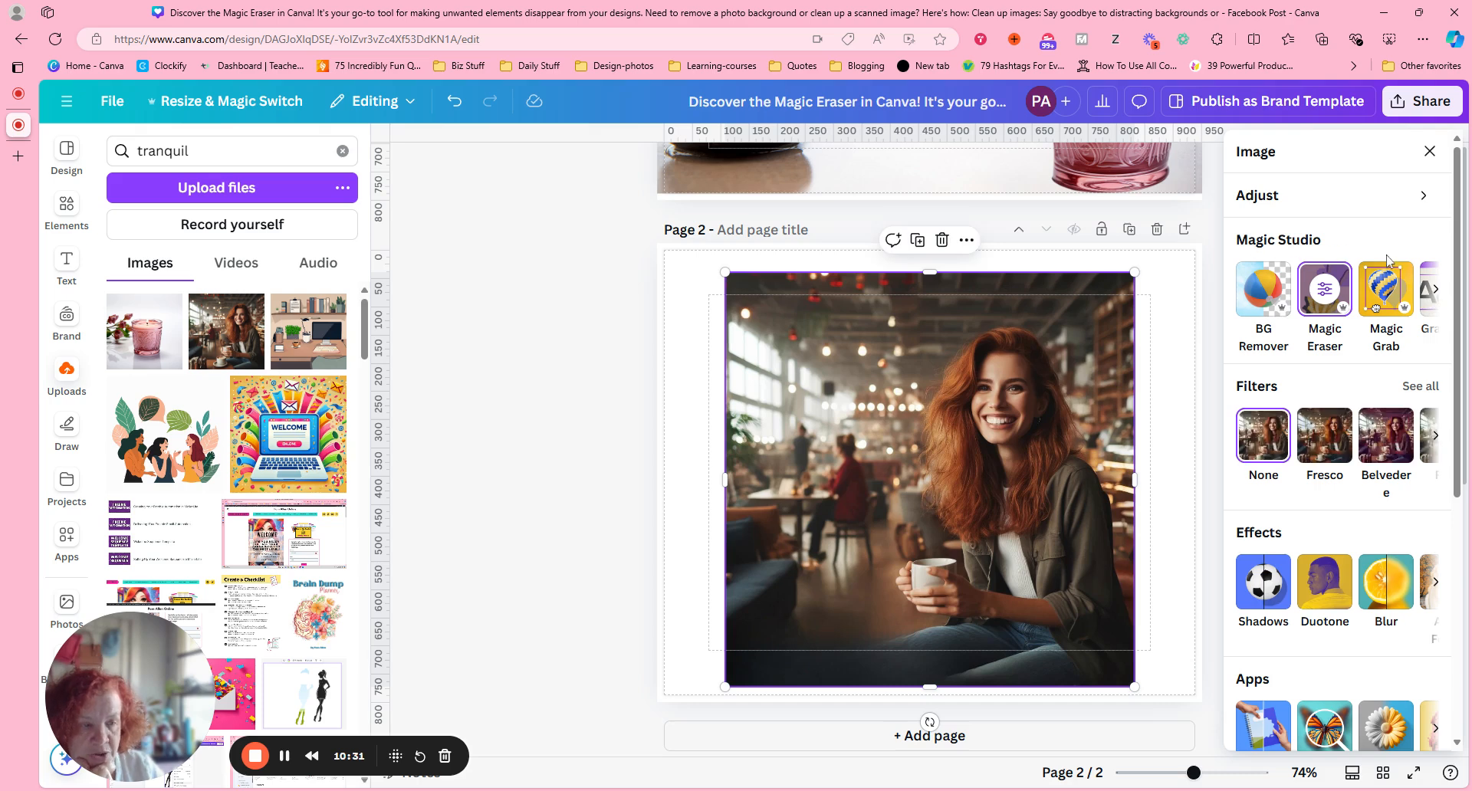
Step: Use Magic Edit with the size 40 brush over the café photo's lower-left area and generate a "Brown cafe table"
click(1435, 289)
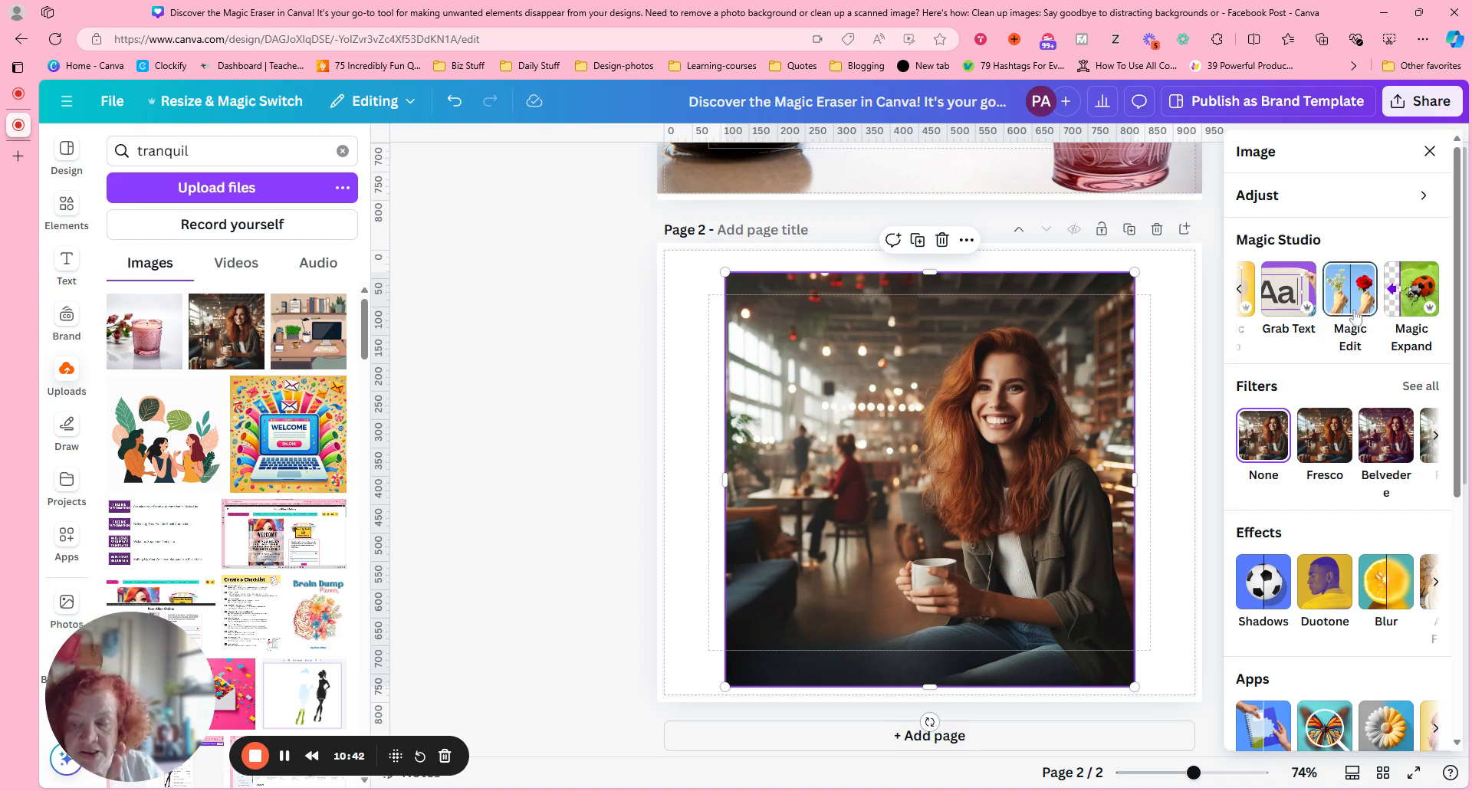
click(1352, 312)
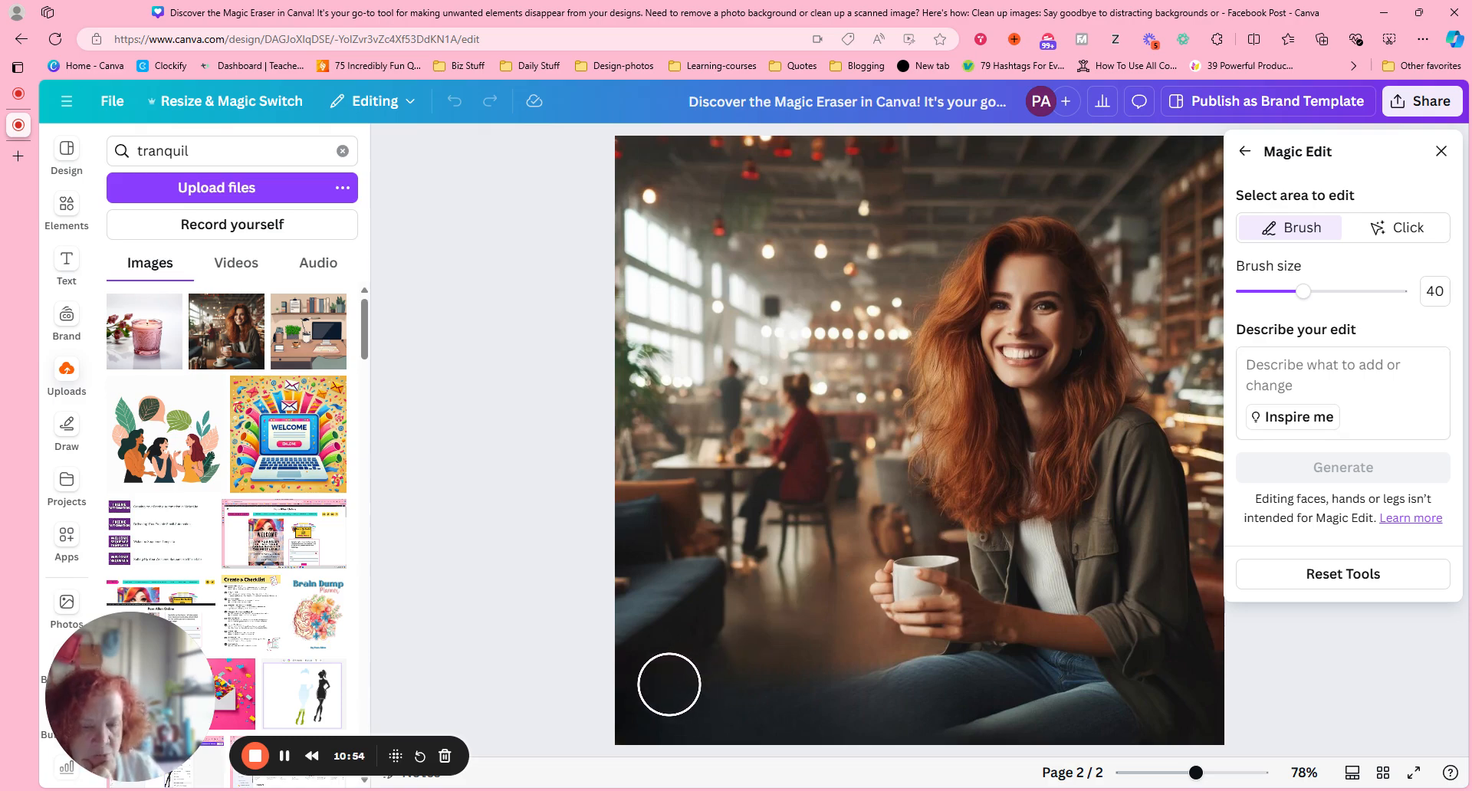
mouse_move(660, 679)
mouse_down()
mouse_move(849, 665)
mouse_move(946, 686)
mouse_move(986, 719)
mouse_move(624, 713)
mouse_move(973, 729)
mouse_move(930, 689)
mouse_move(840, 660)
mouse_move(590, 654)
mouse_up()
click(1317, 393)
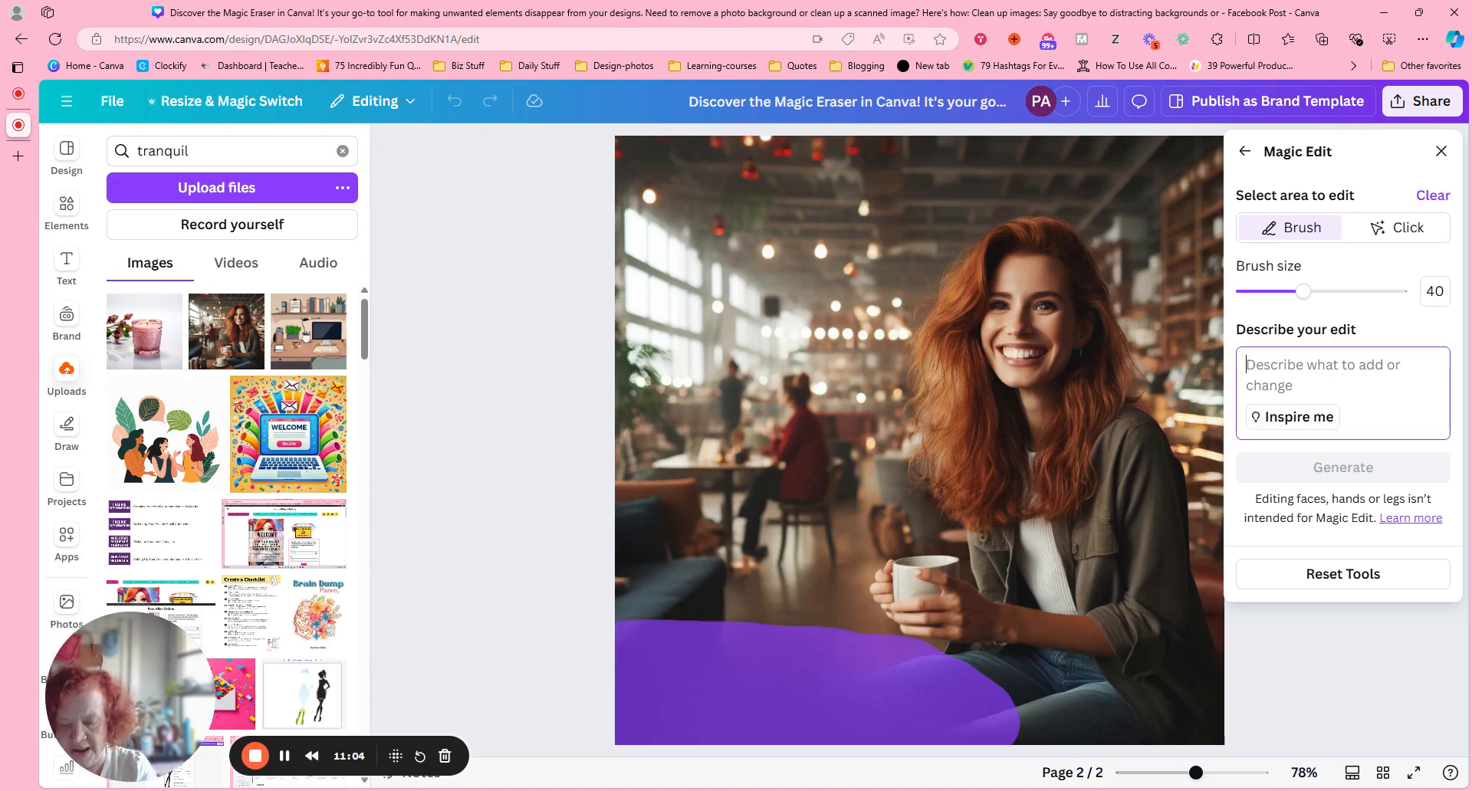
text(Brown cafe table)
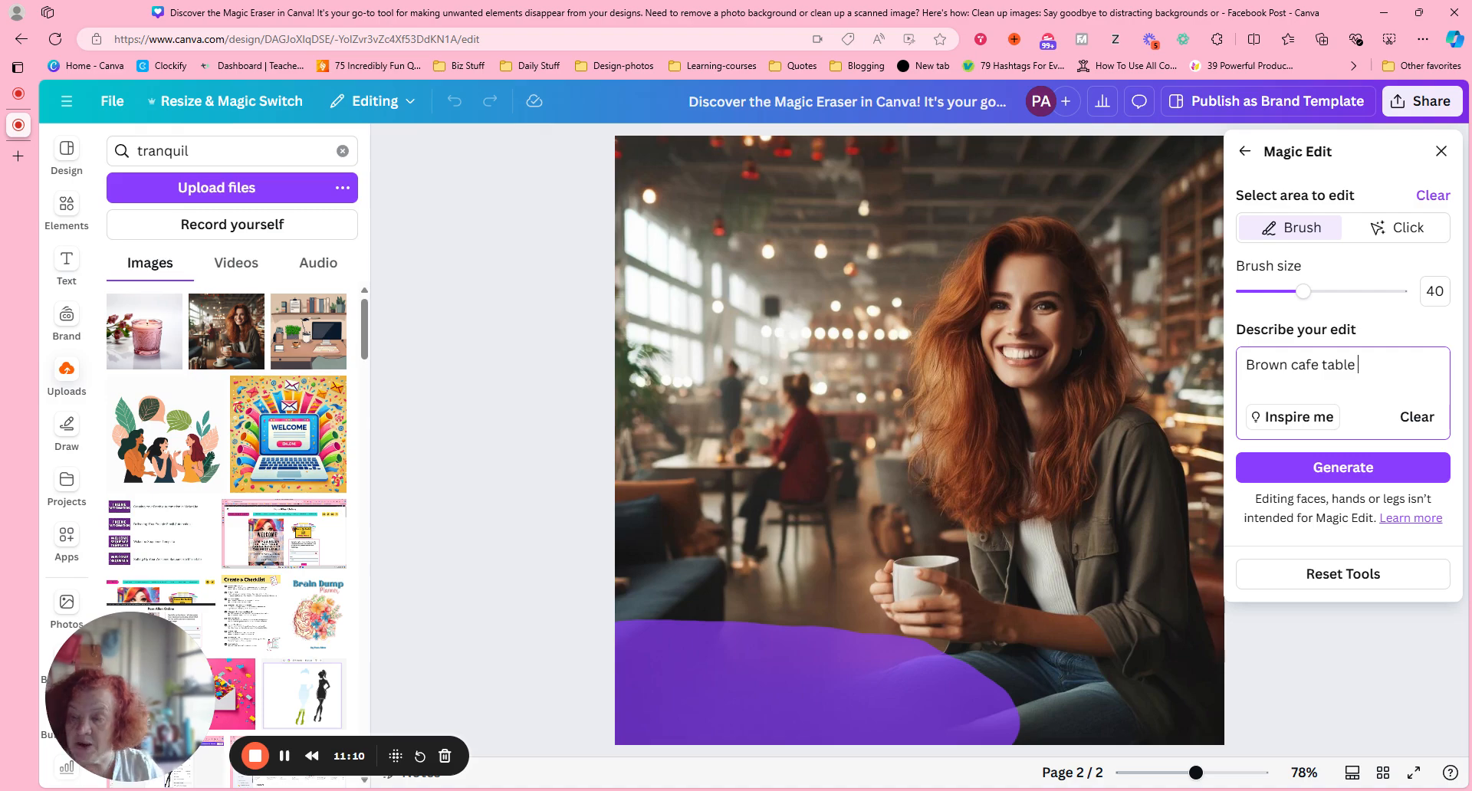
click(1305, 466)
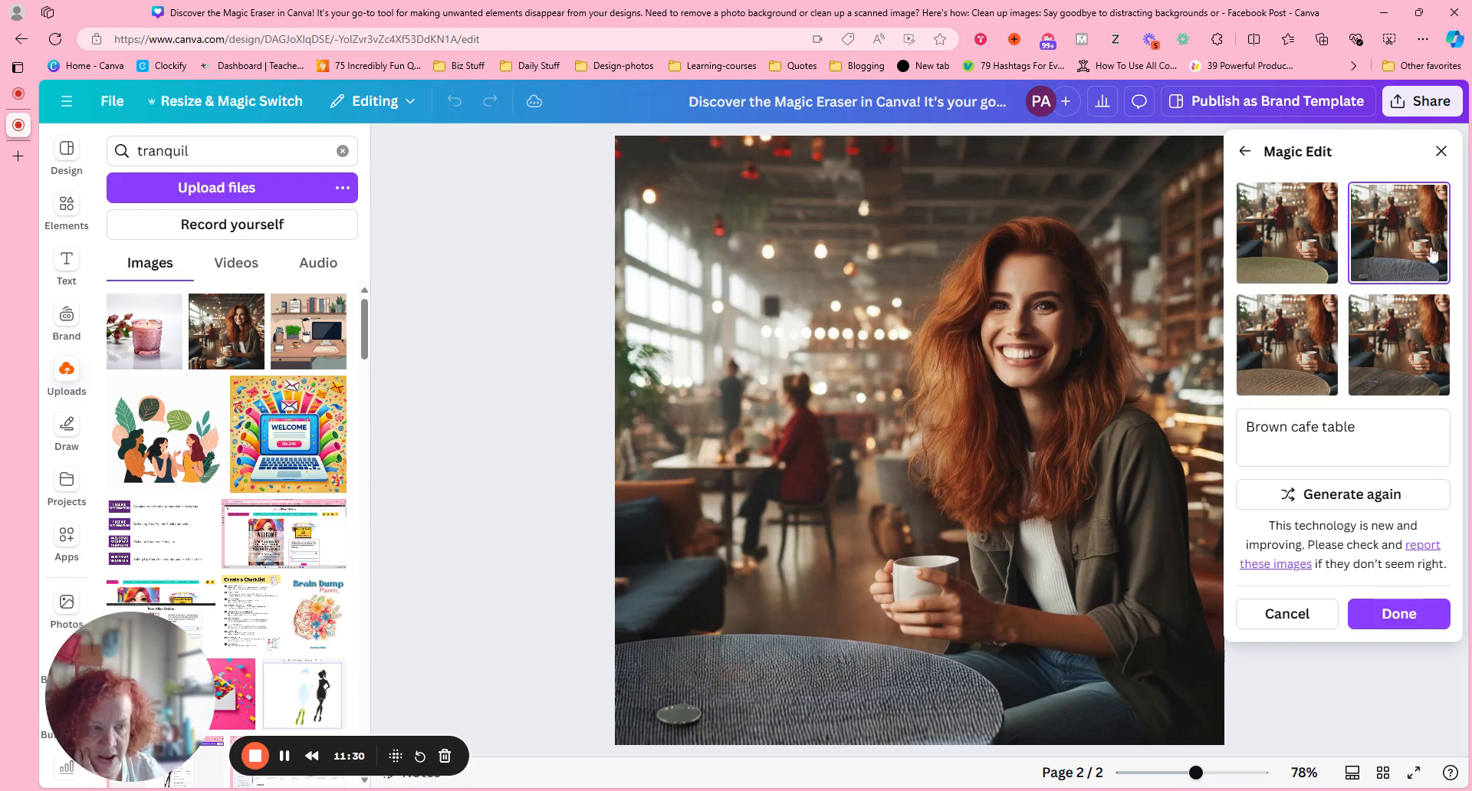
Step: Compare the four generated tables and apply the version with the dark wooden plank tabletop
click(1301, 263)
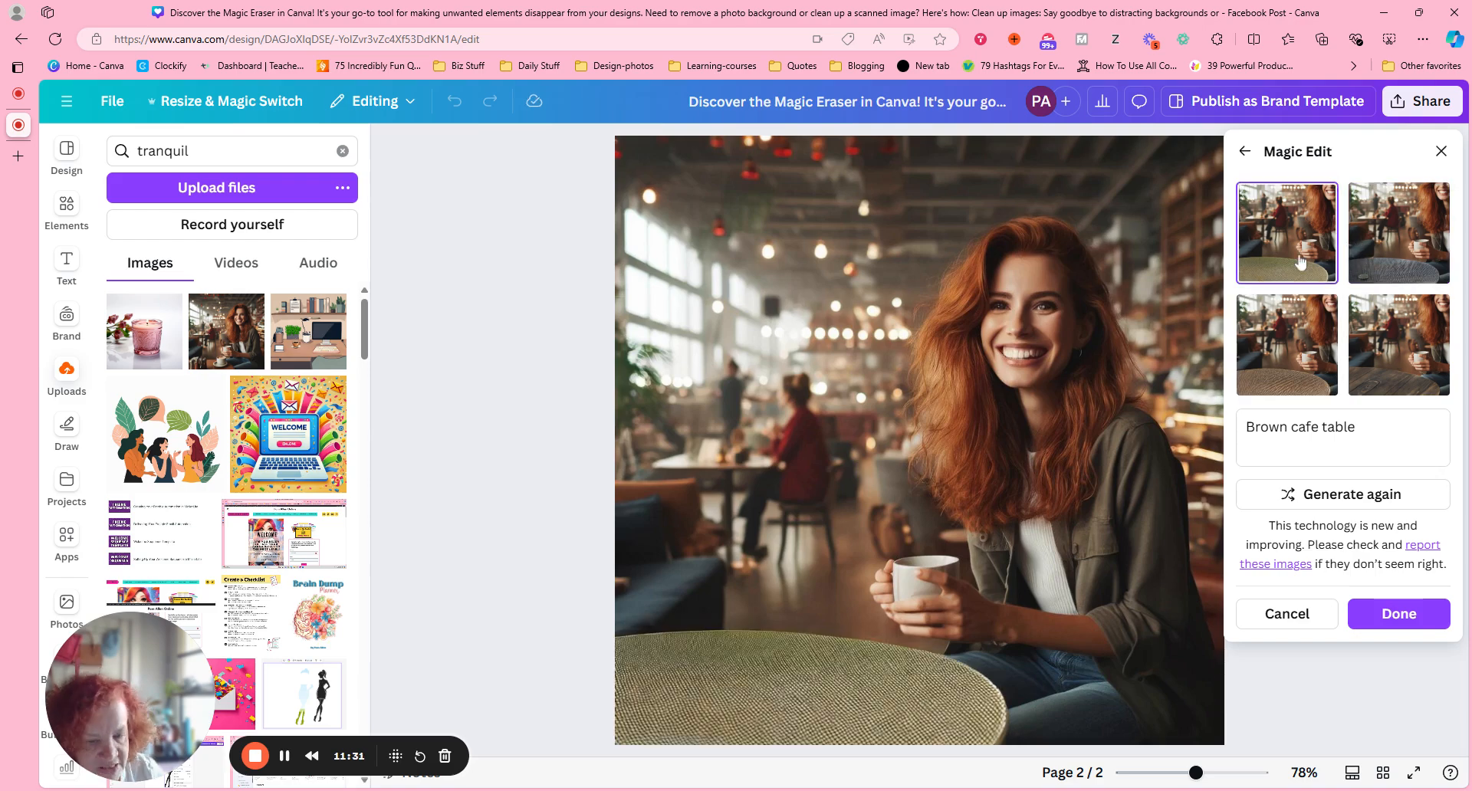
click(1289, 335)
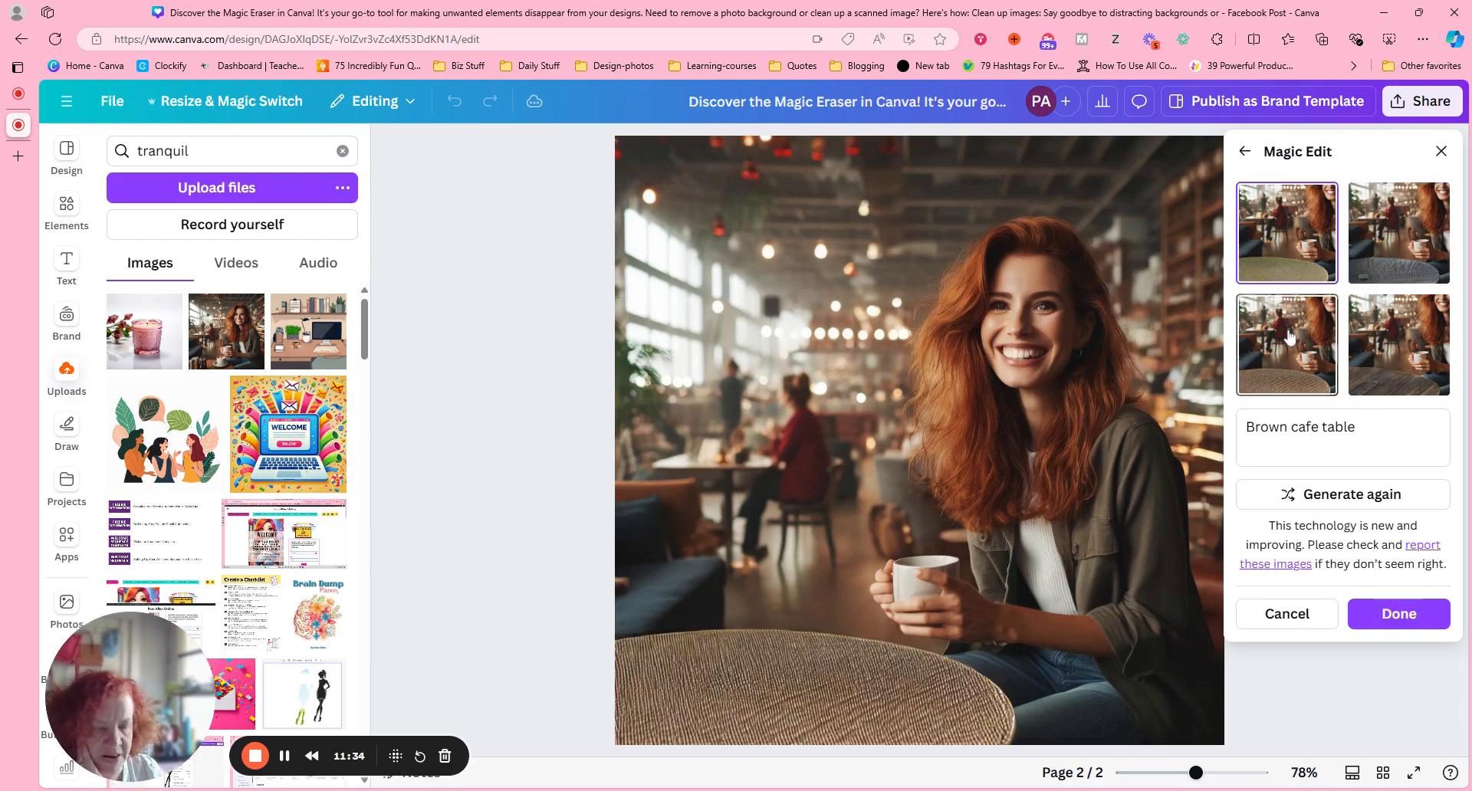
click(1399, 345)
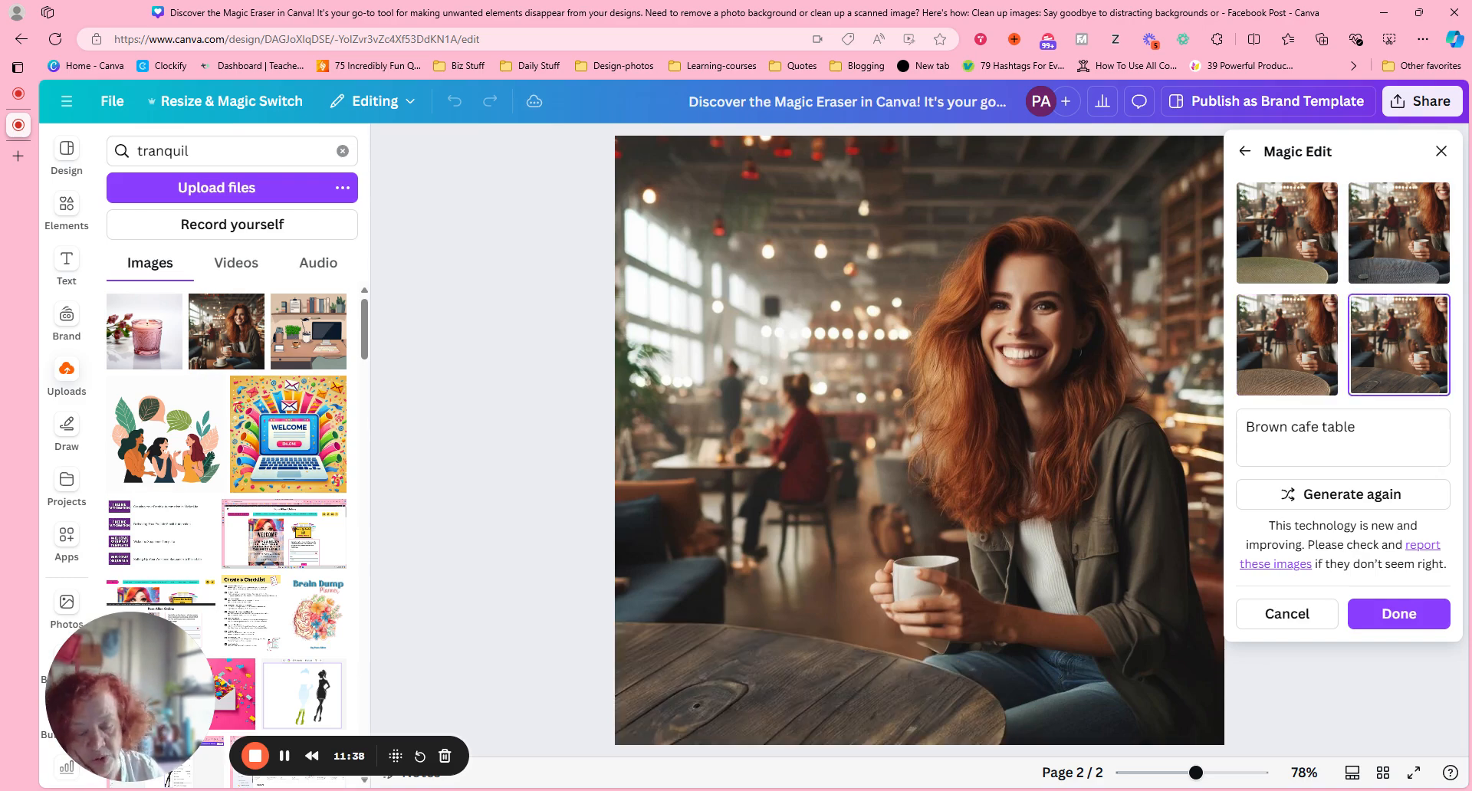
click(1395, 259)
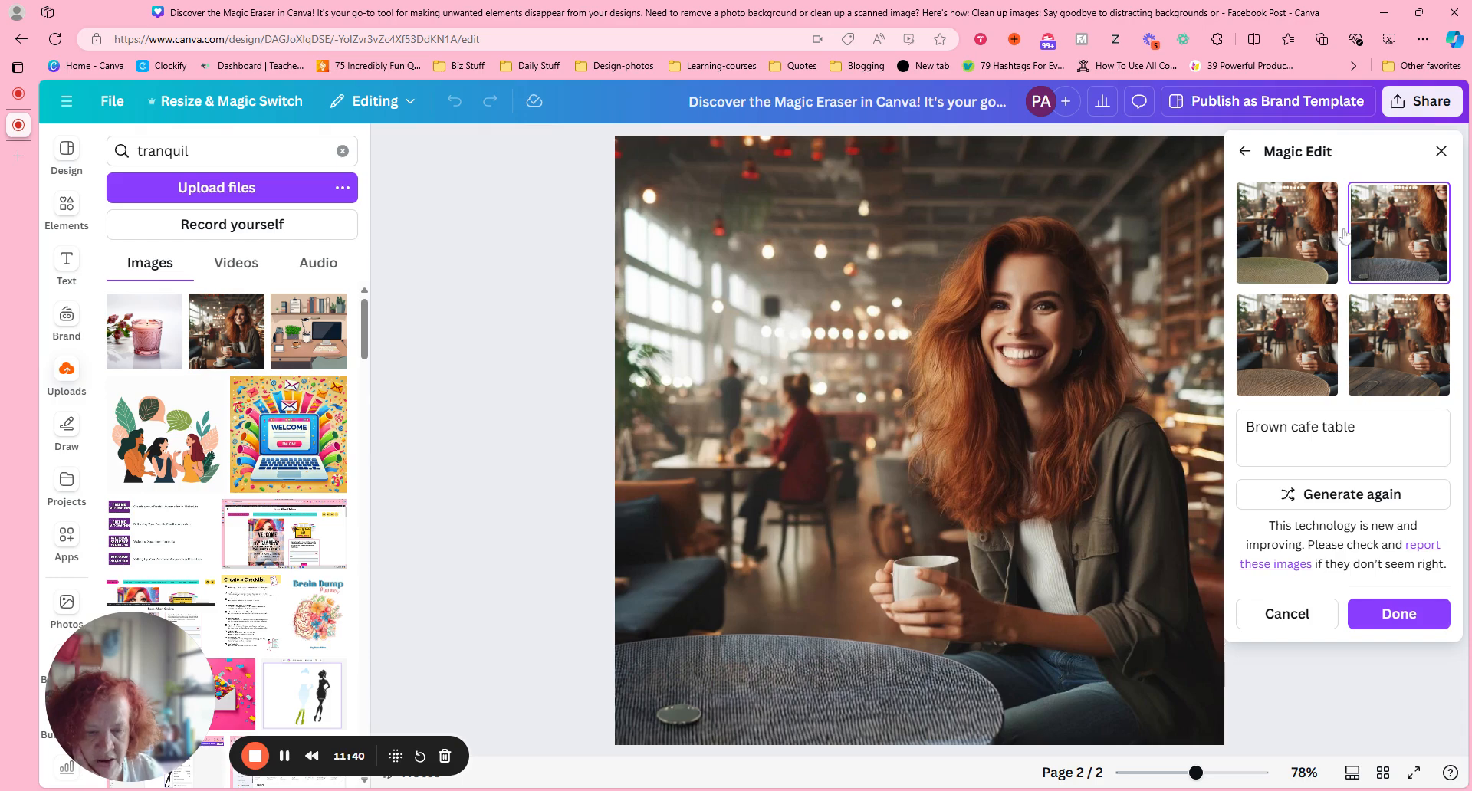
click(1317, 242)
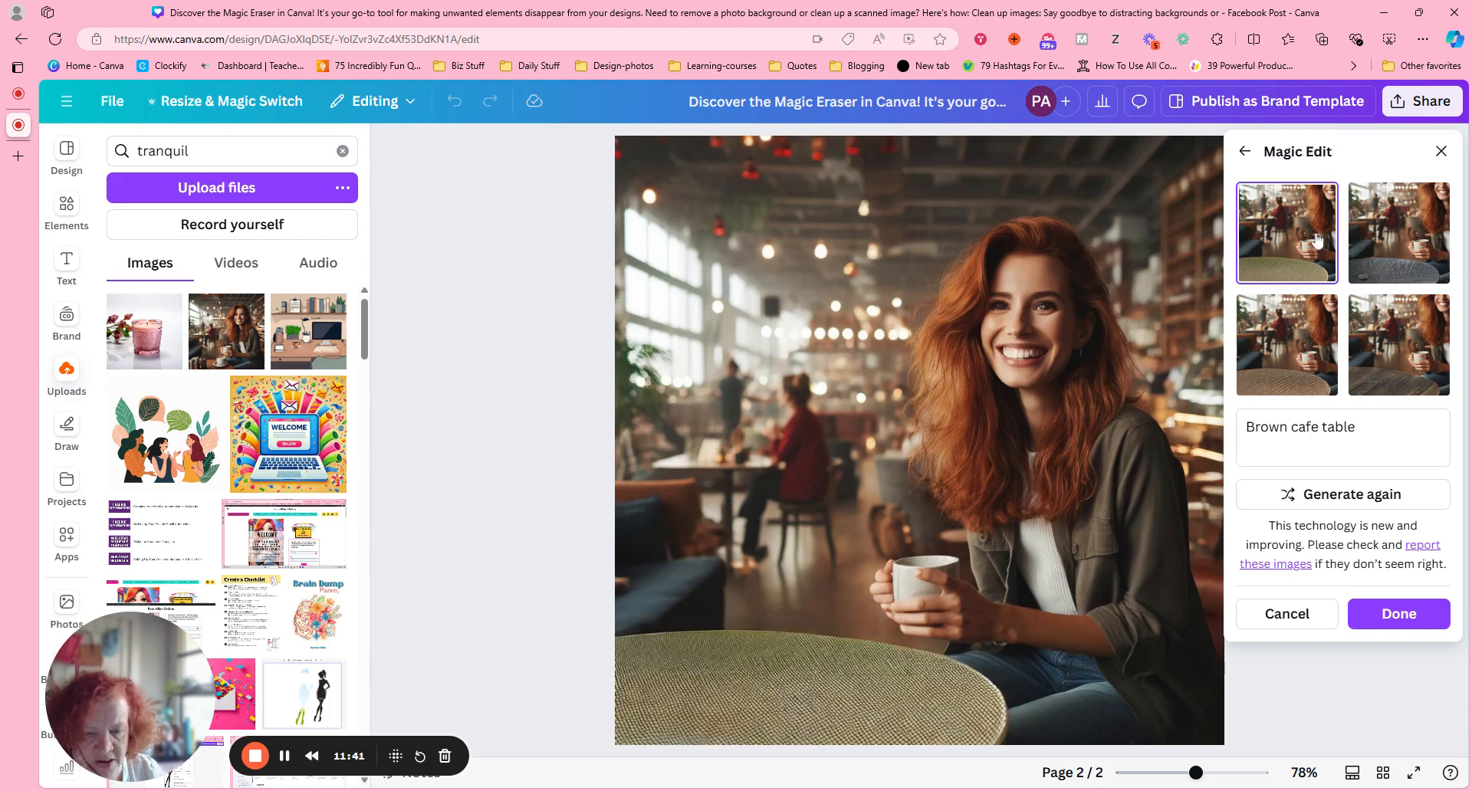
click(1287, 362)
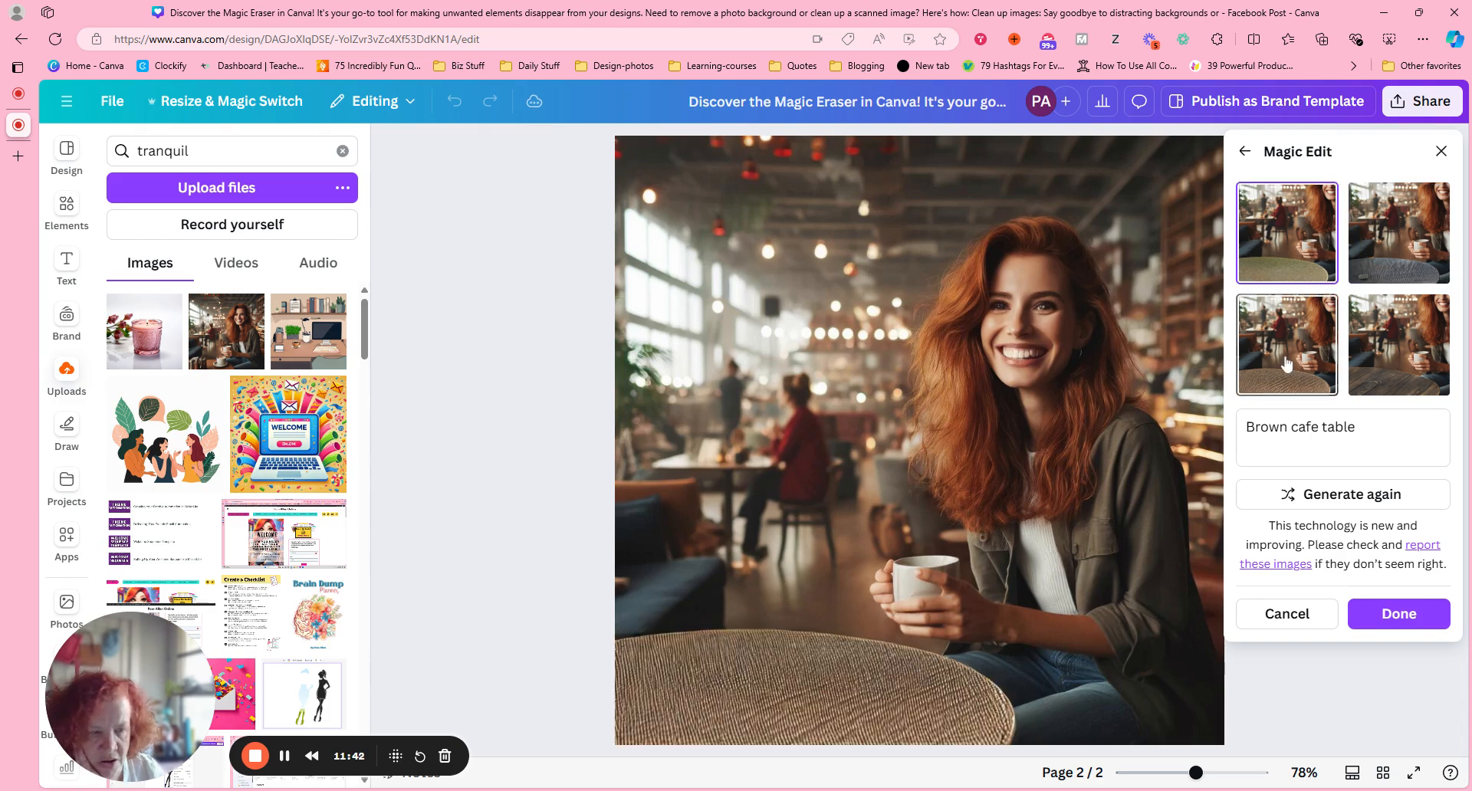
click(1381, 363)
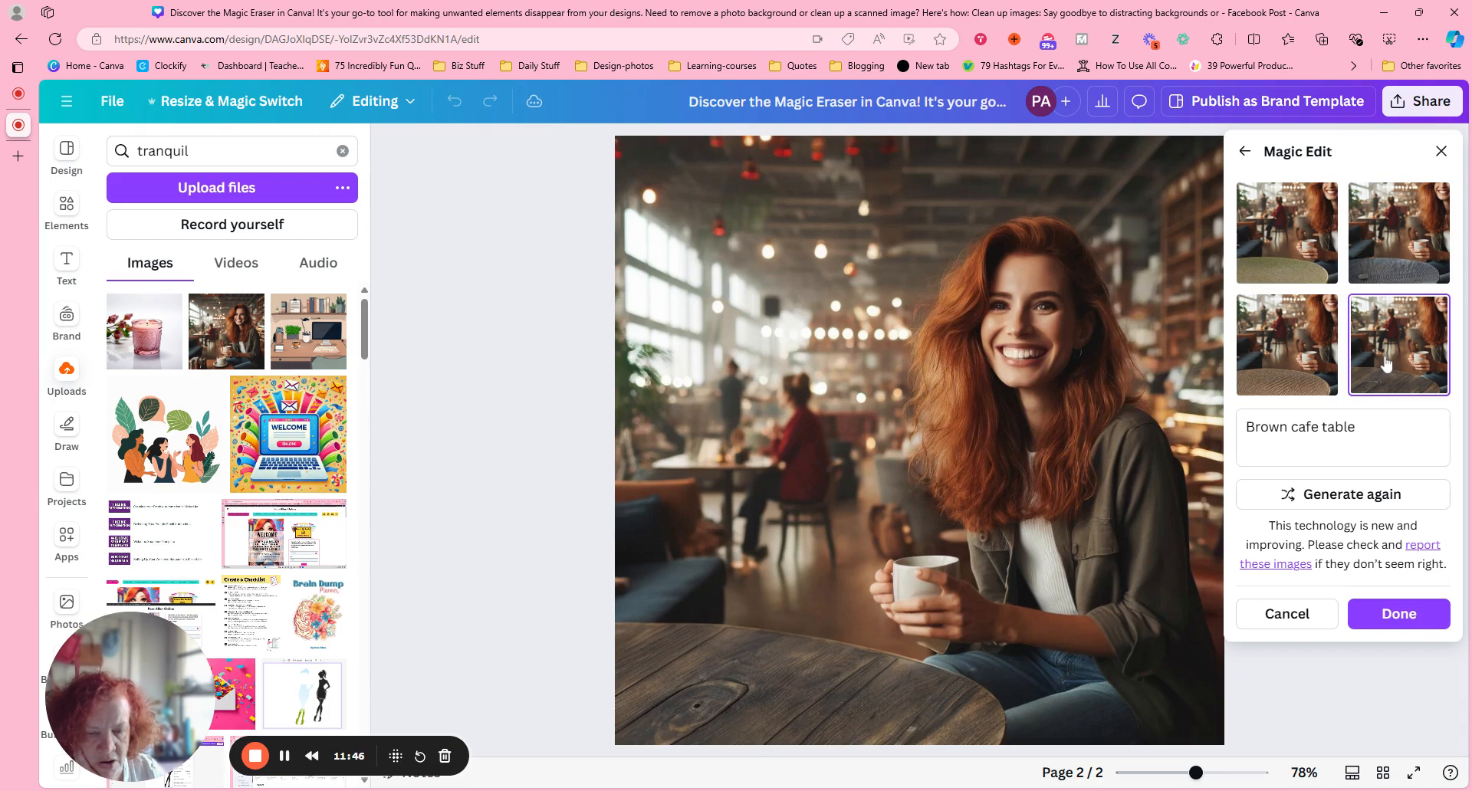
click(1415, 619)
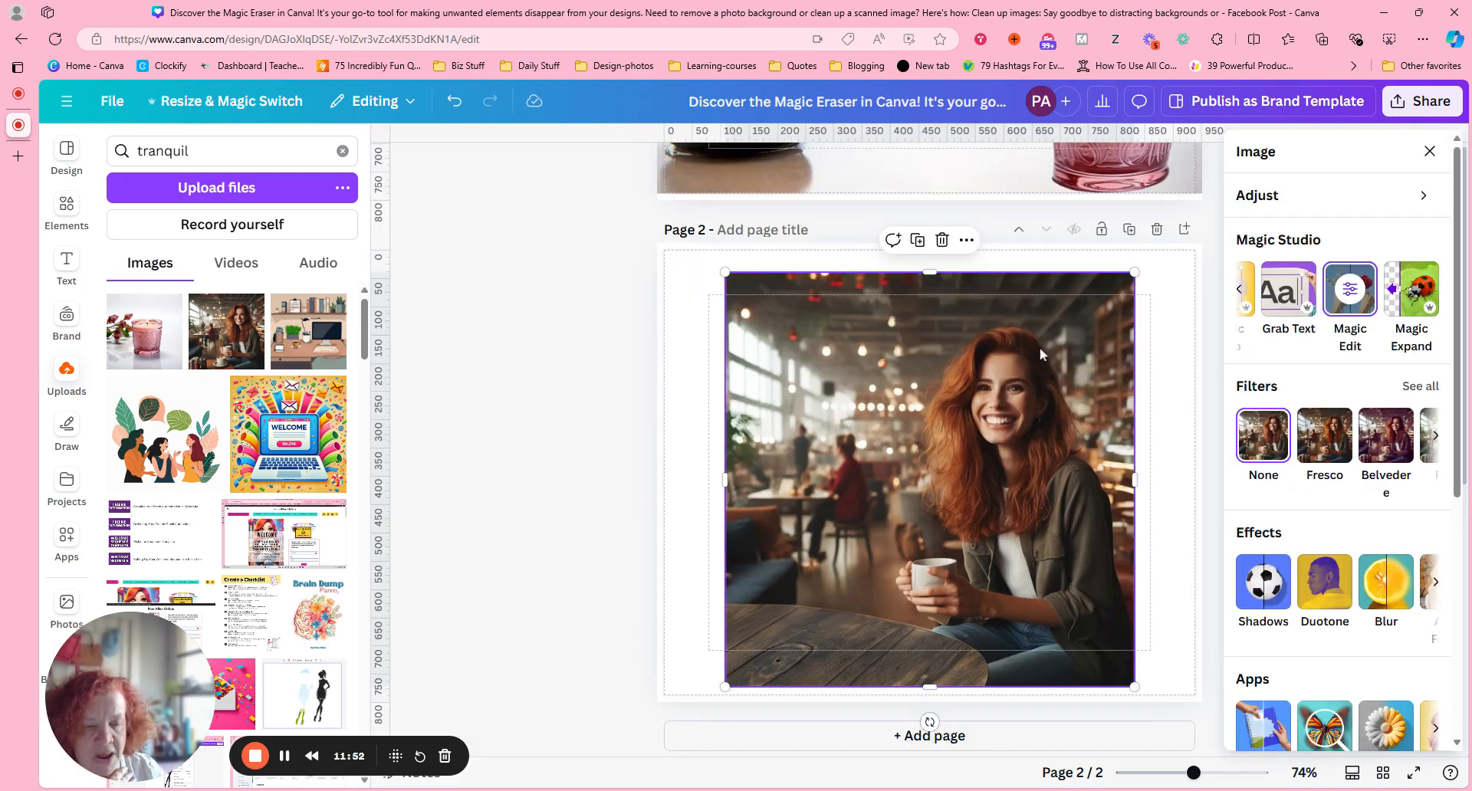
Step: Set the edited café photo as the background of page 2 and check the enlarged result
click(966, 240)
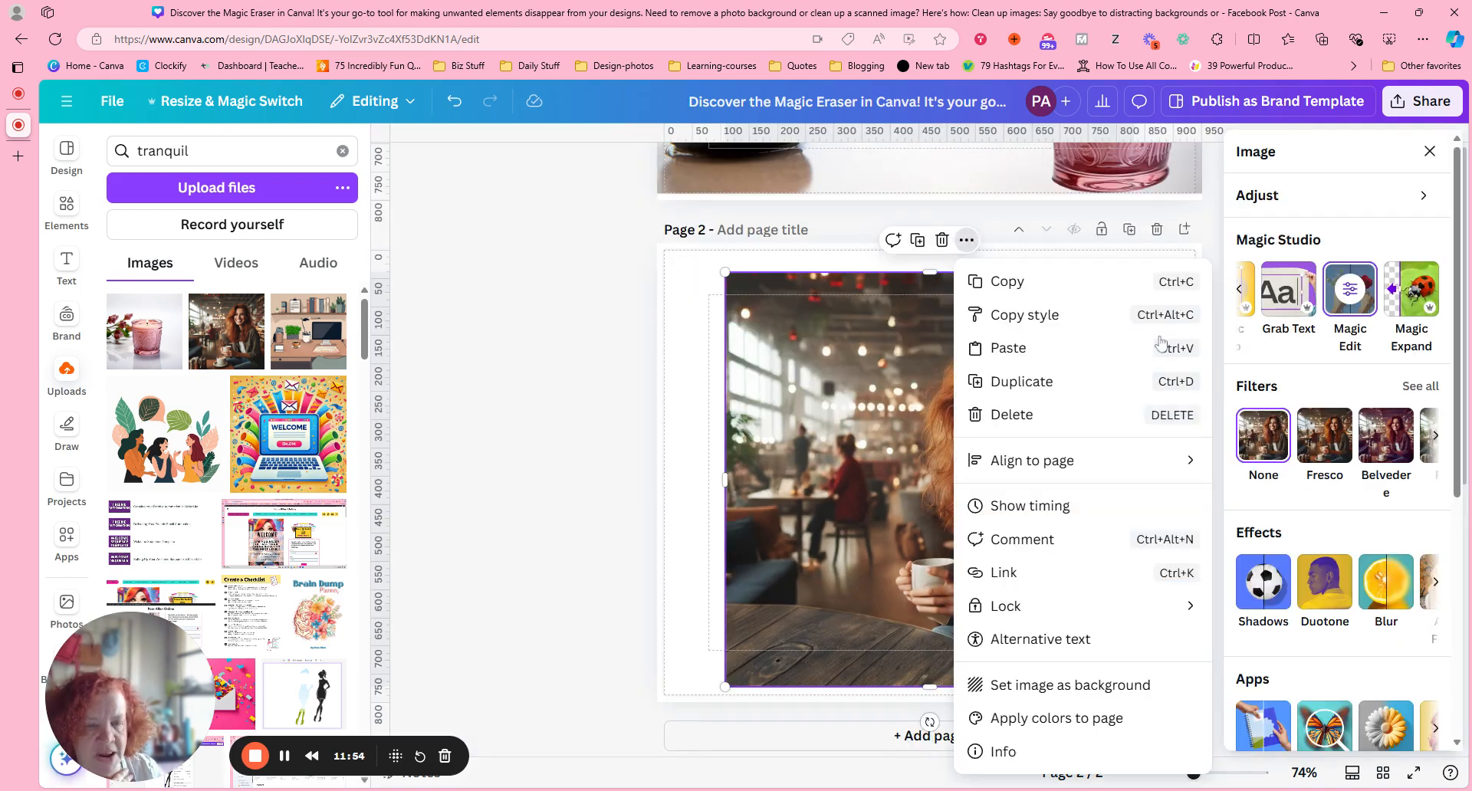
click(1121, 687)
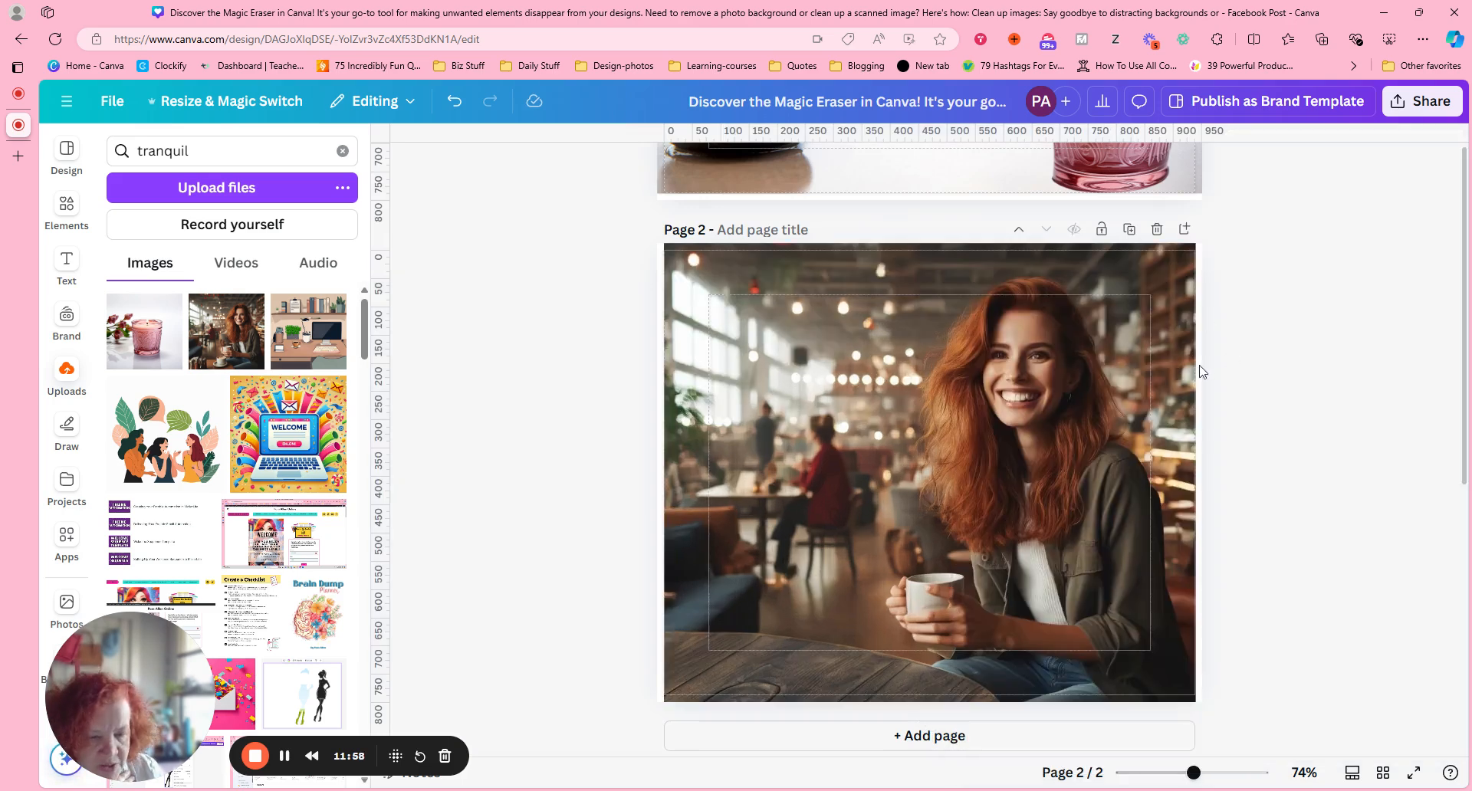
mouse_move(1193, 772)
mouse_down()
mouse_move(1176, 773)
mouse_move(1249, 767)
mouse_move(1195, 765)
mouse_move(1211, 773)
mouse_up()
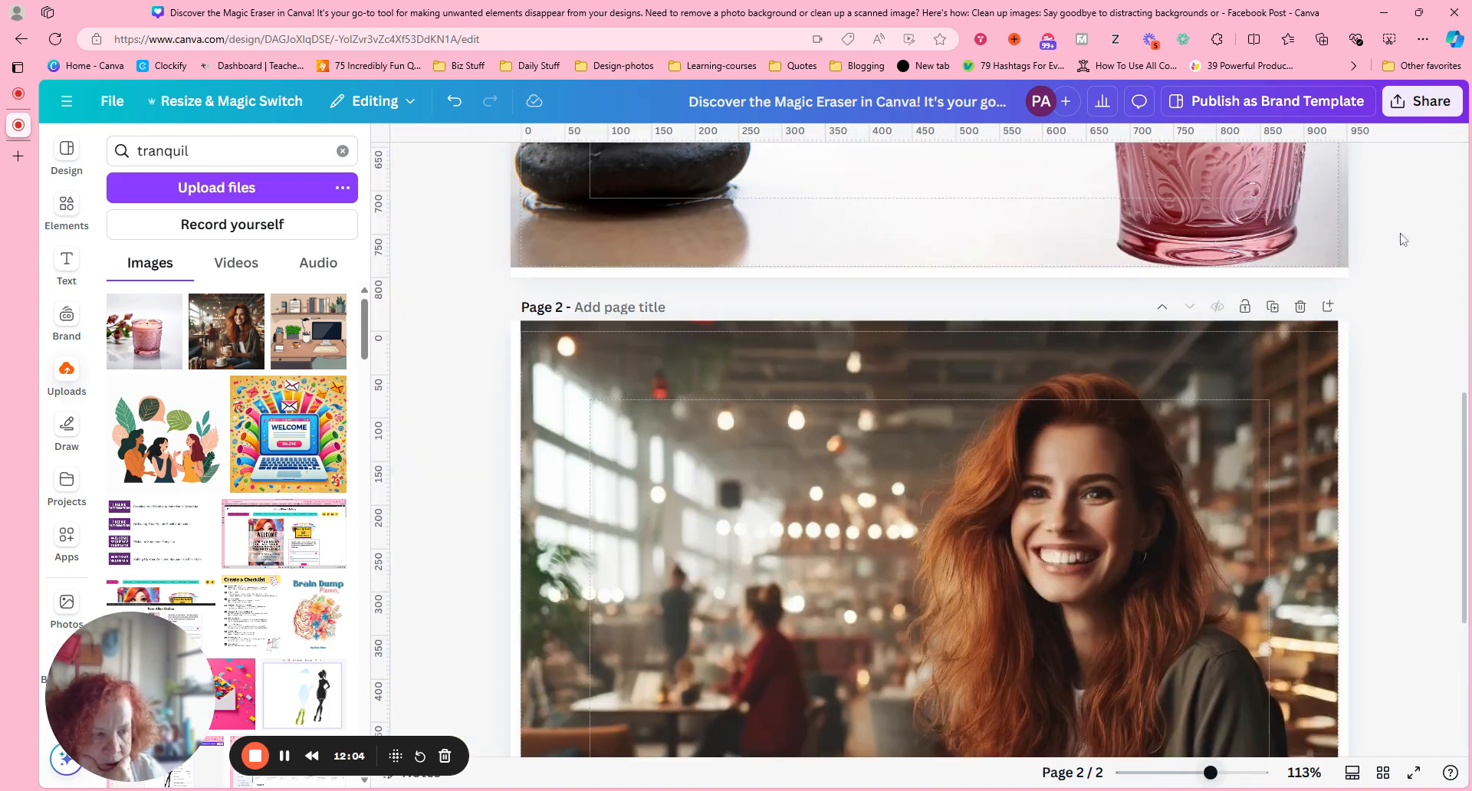
scroll(1430, 367, down, 4)
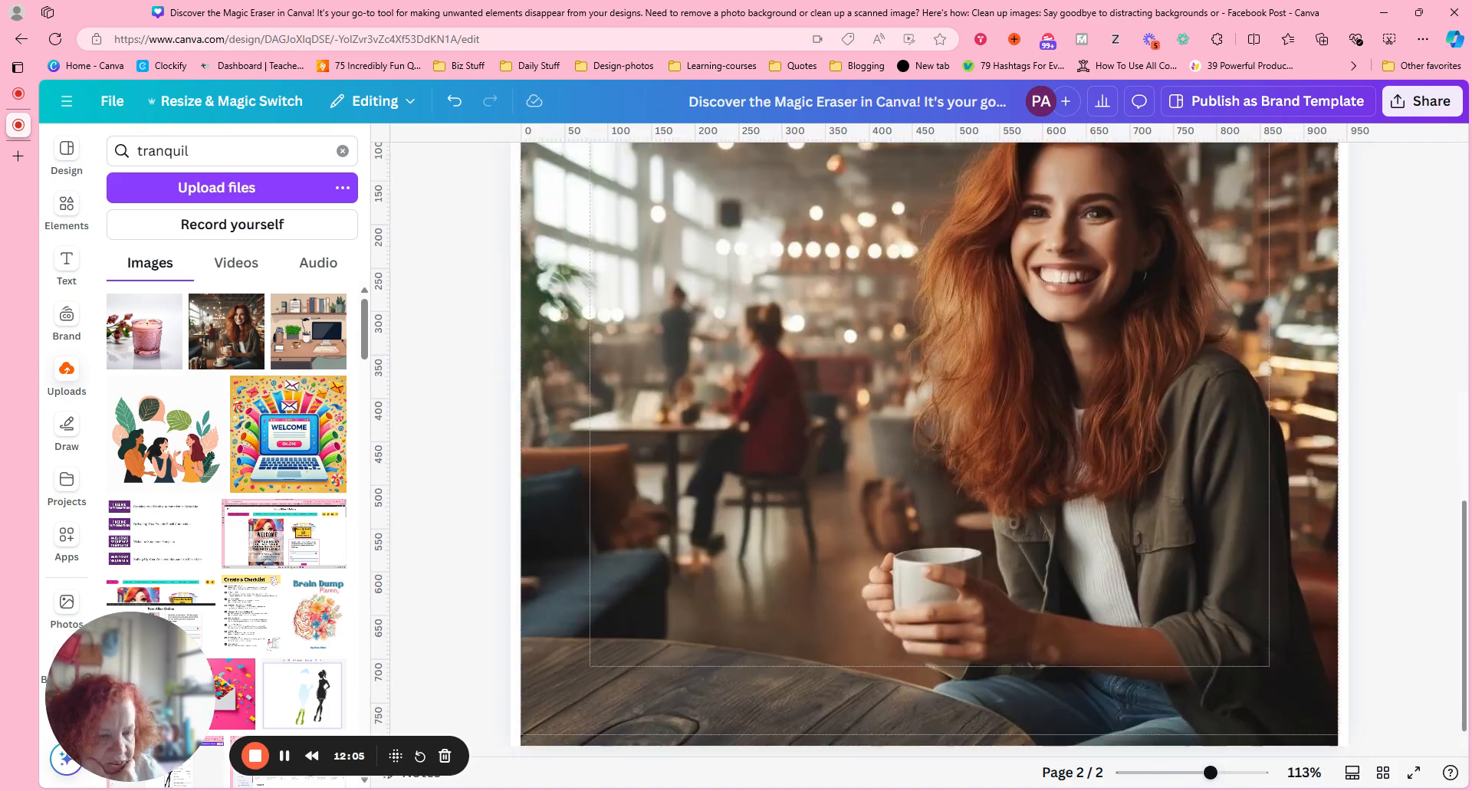
scroll(791, 552, down, 1)
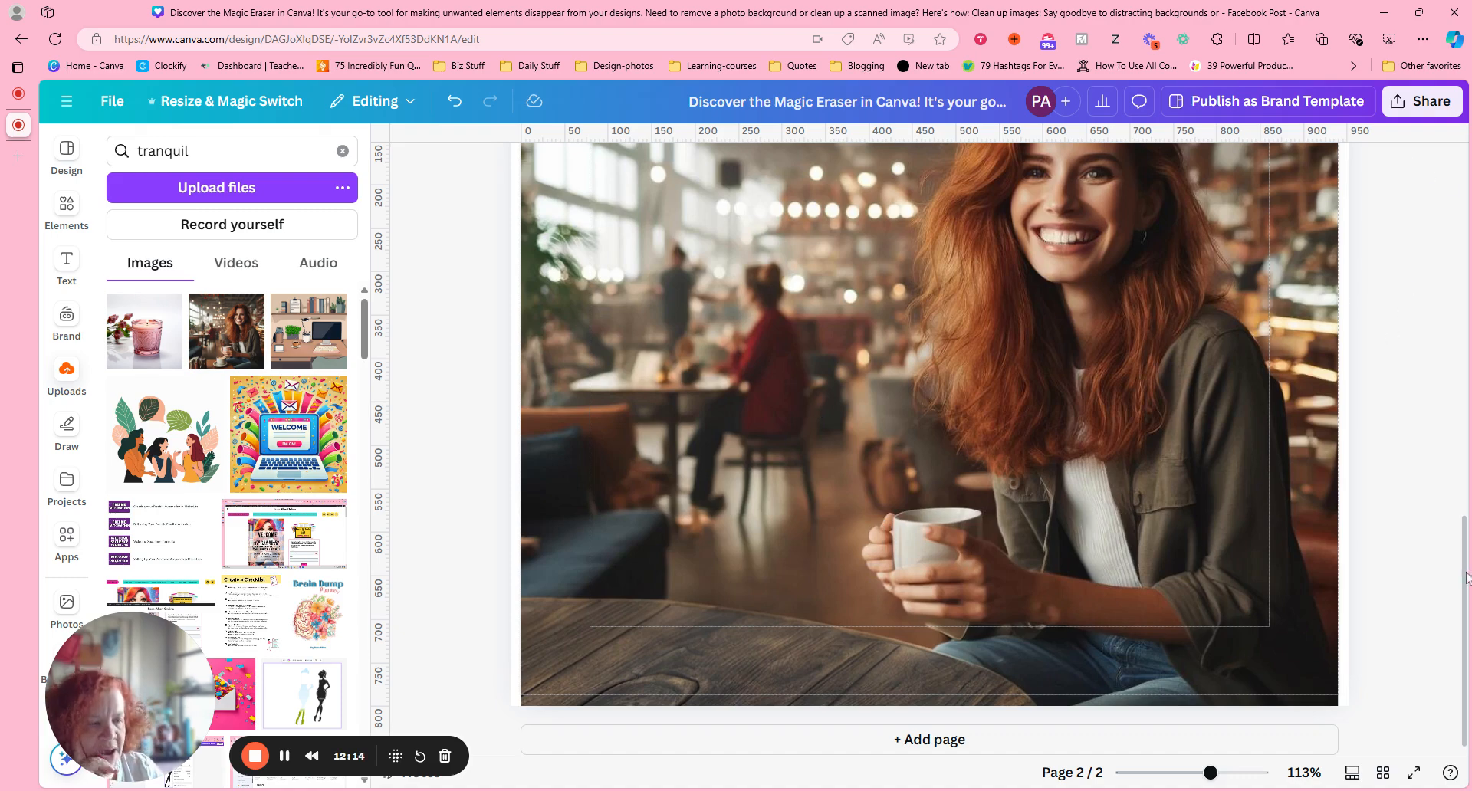
scroll(1466, 574, up, 5)
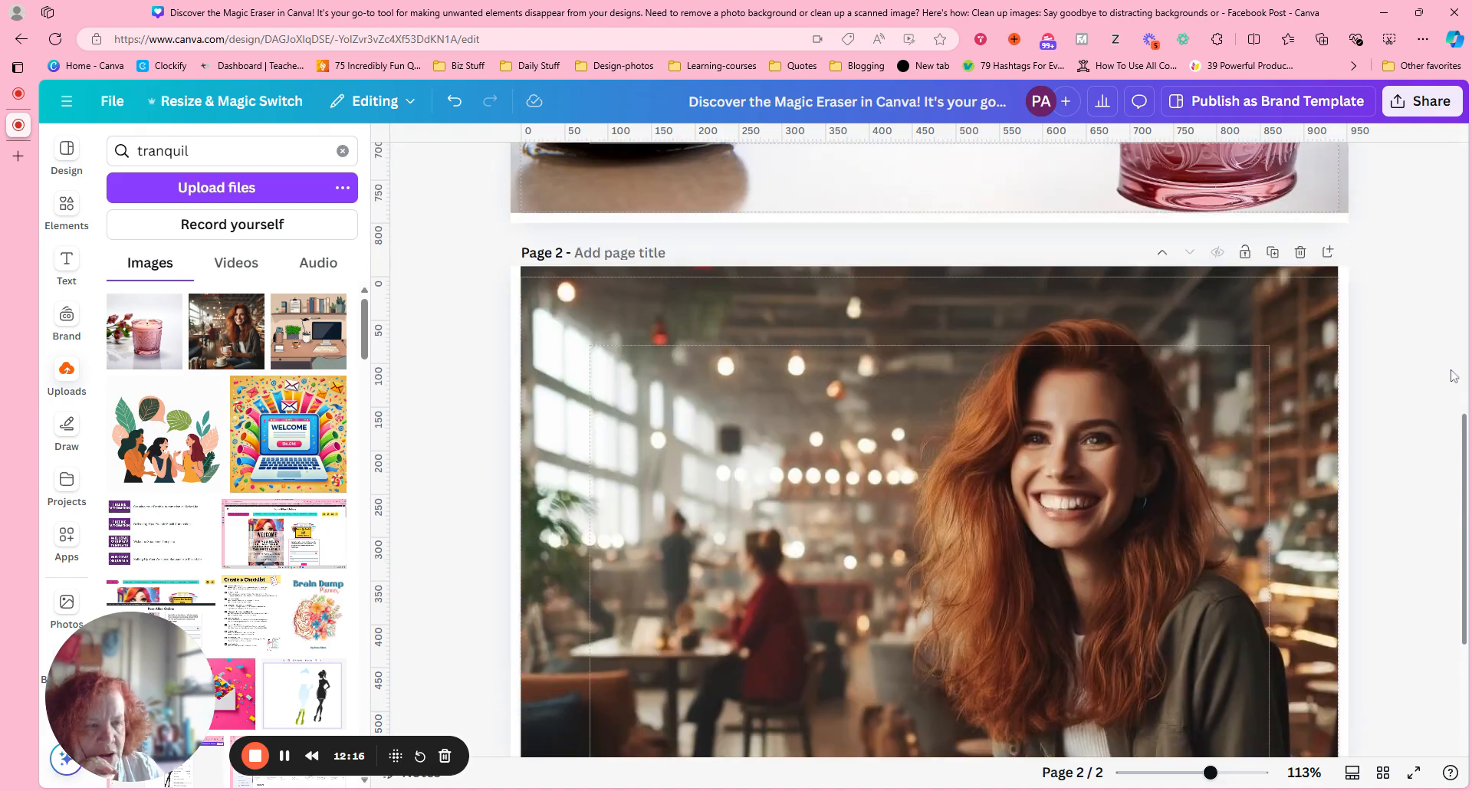
Step: Erase the mark above the fingers beside the cup on the background photo, using Magic Eraser with brush size 8
click(1099, 557)
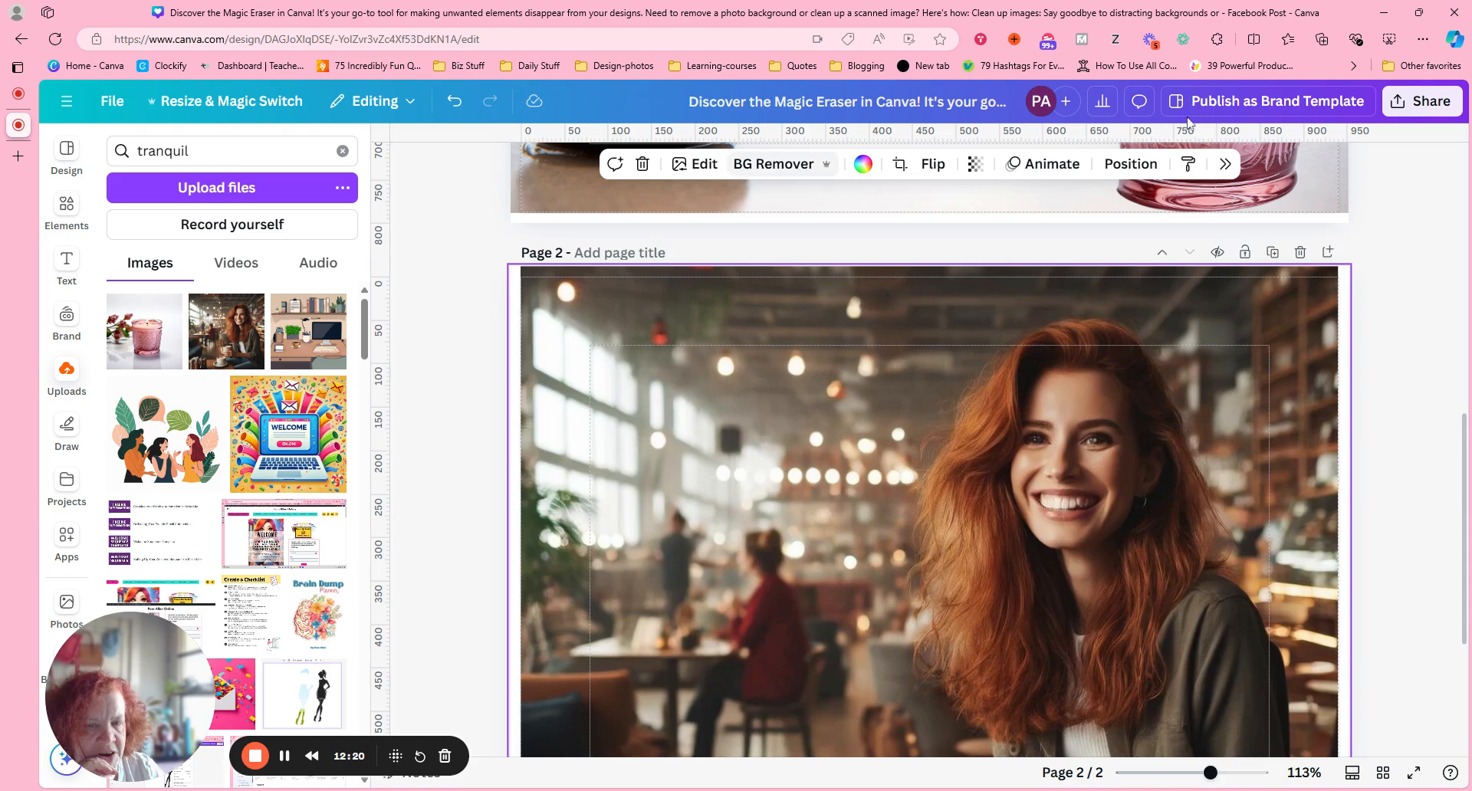
click(1224, 164)
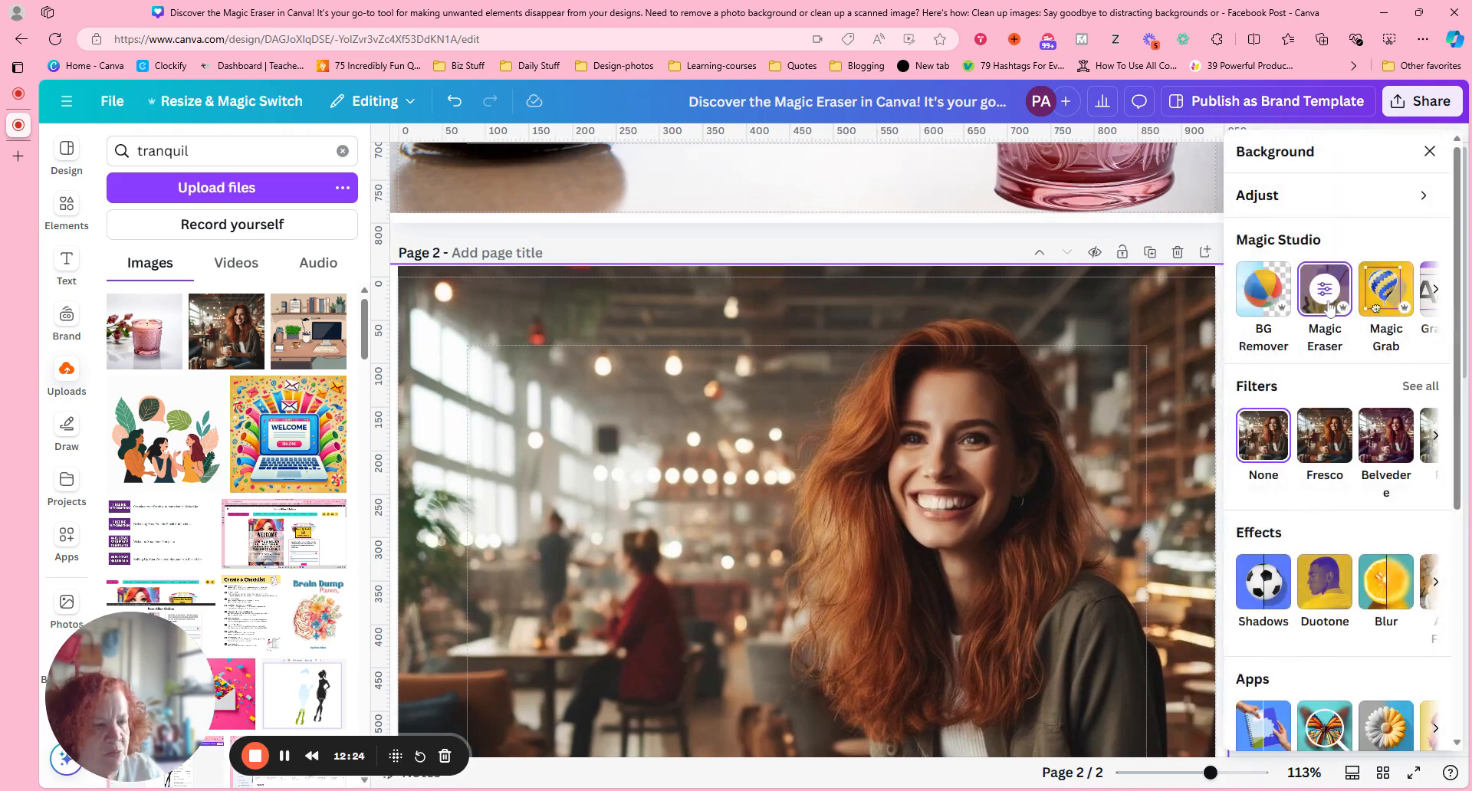
click(1329, 308)
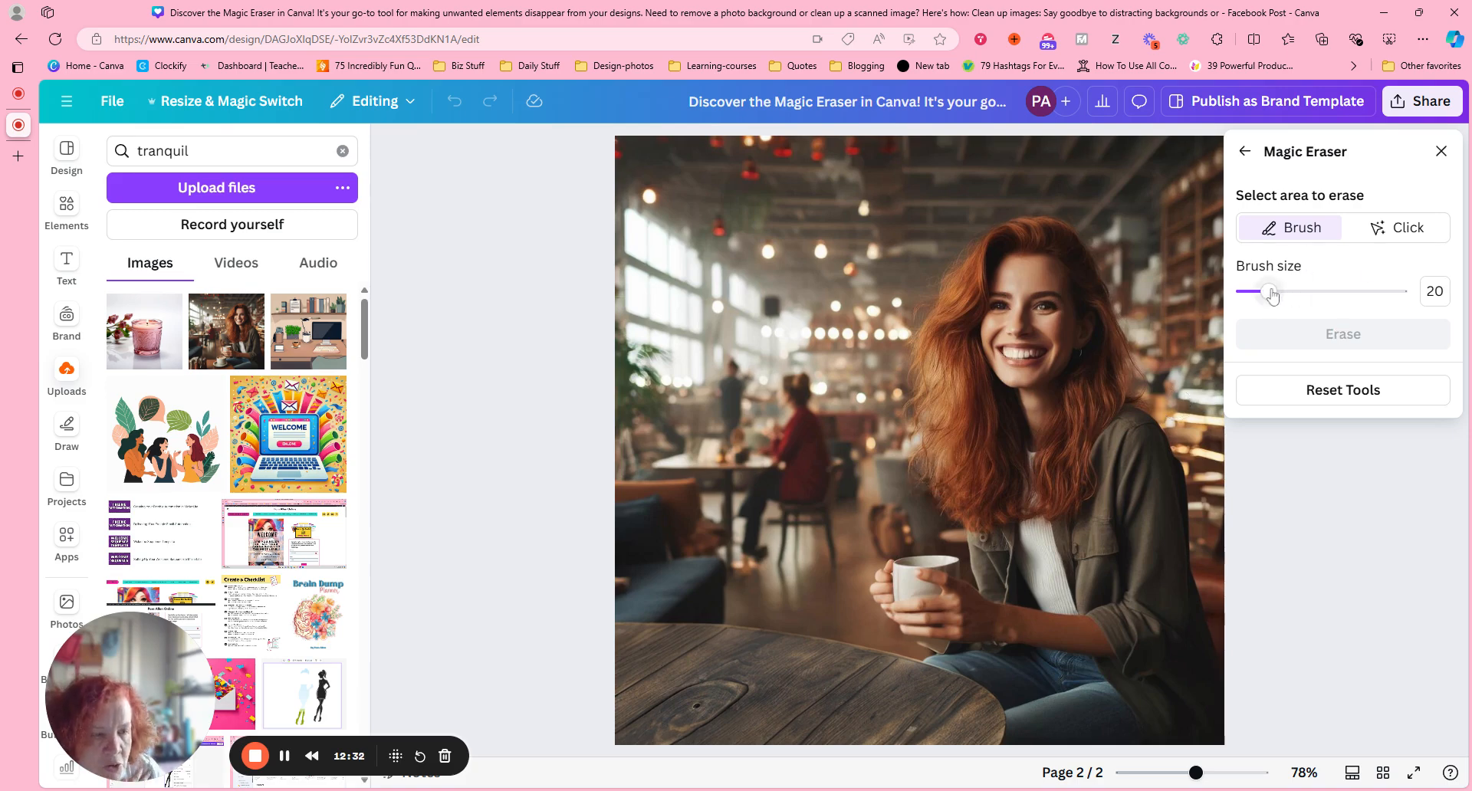
drag(1270, 294, 1248, 293)
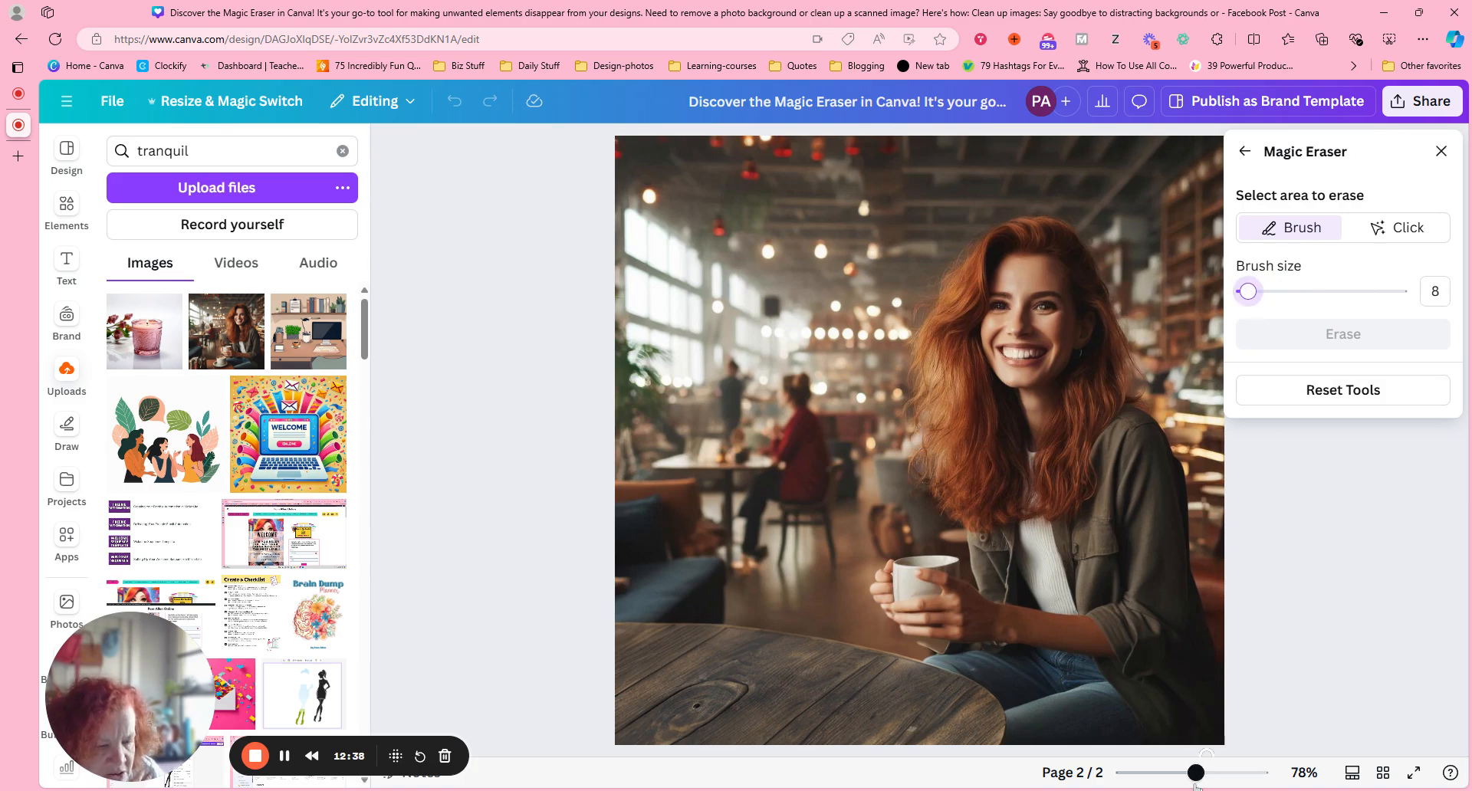
drag(1195, 773, 1217, 772)
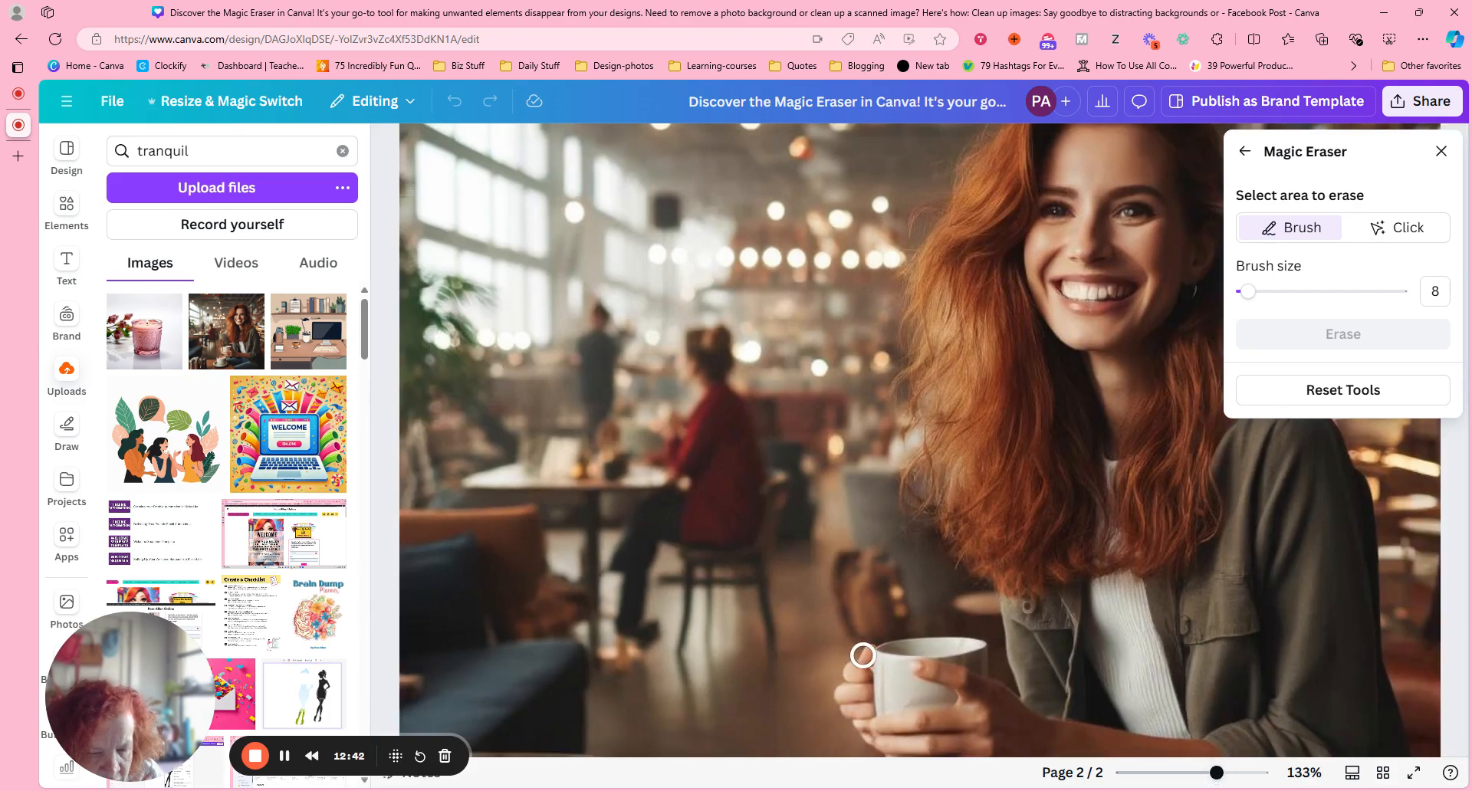
click(862, 655)
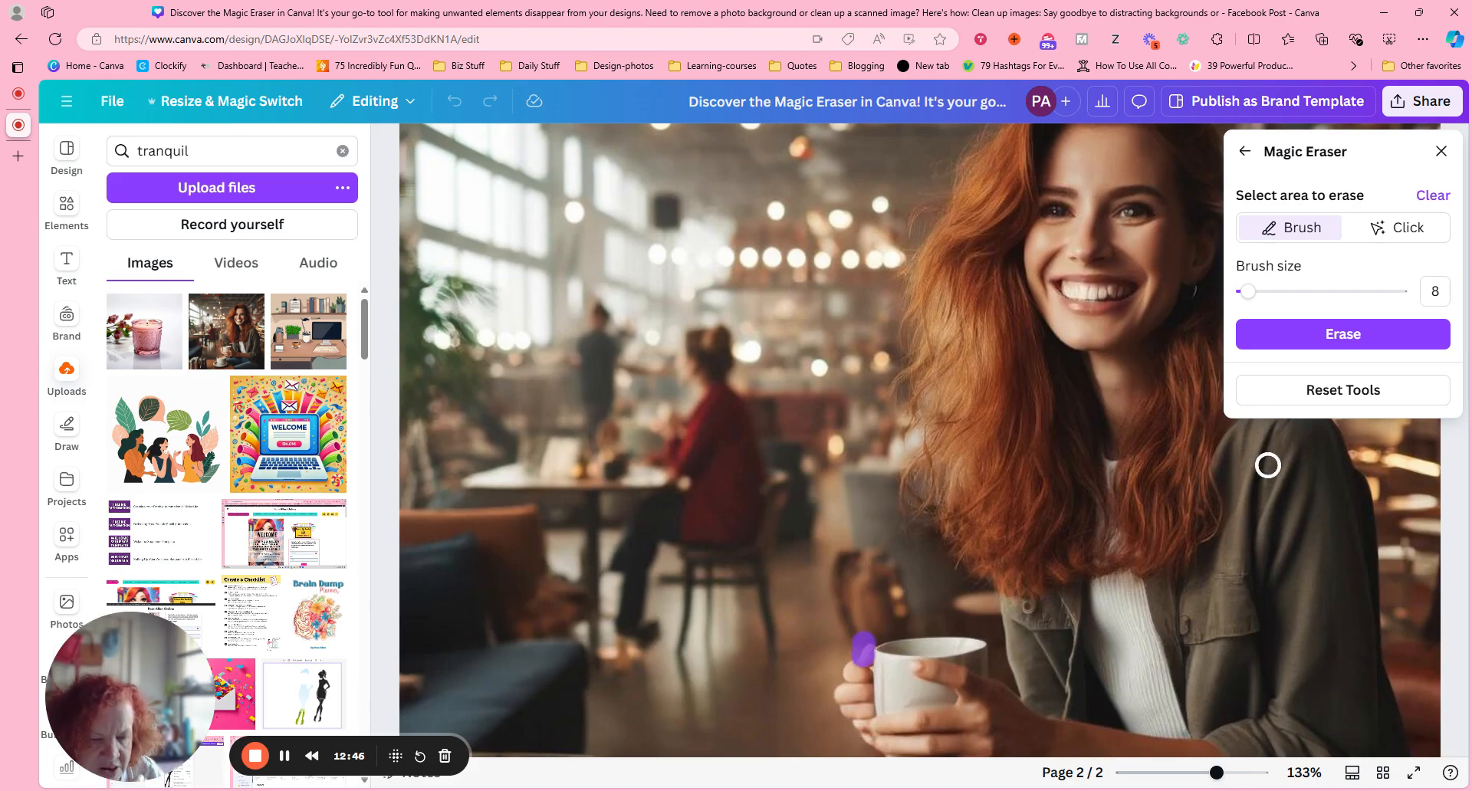
click(1340, 337)
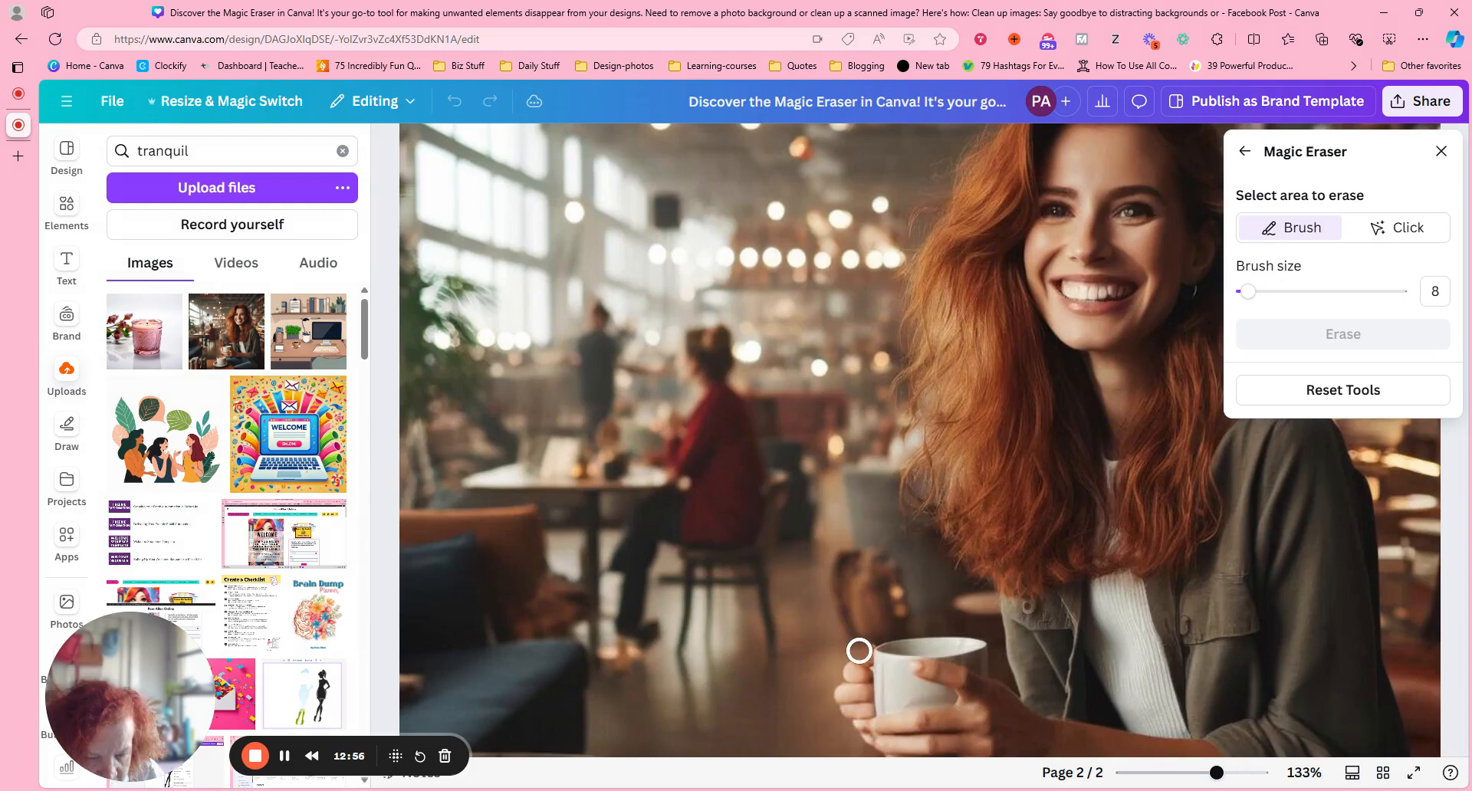
Step: Erase the remaining traces between the fingertips and the cup with brush sizes 8 and 6, and leave Magic Eraser
click(862, 652)
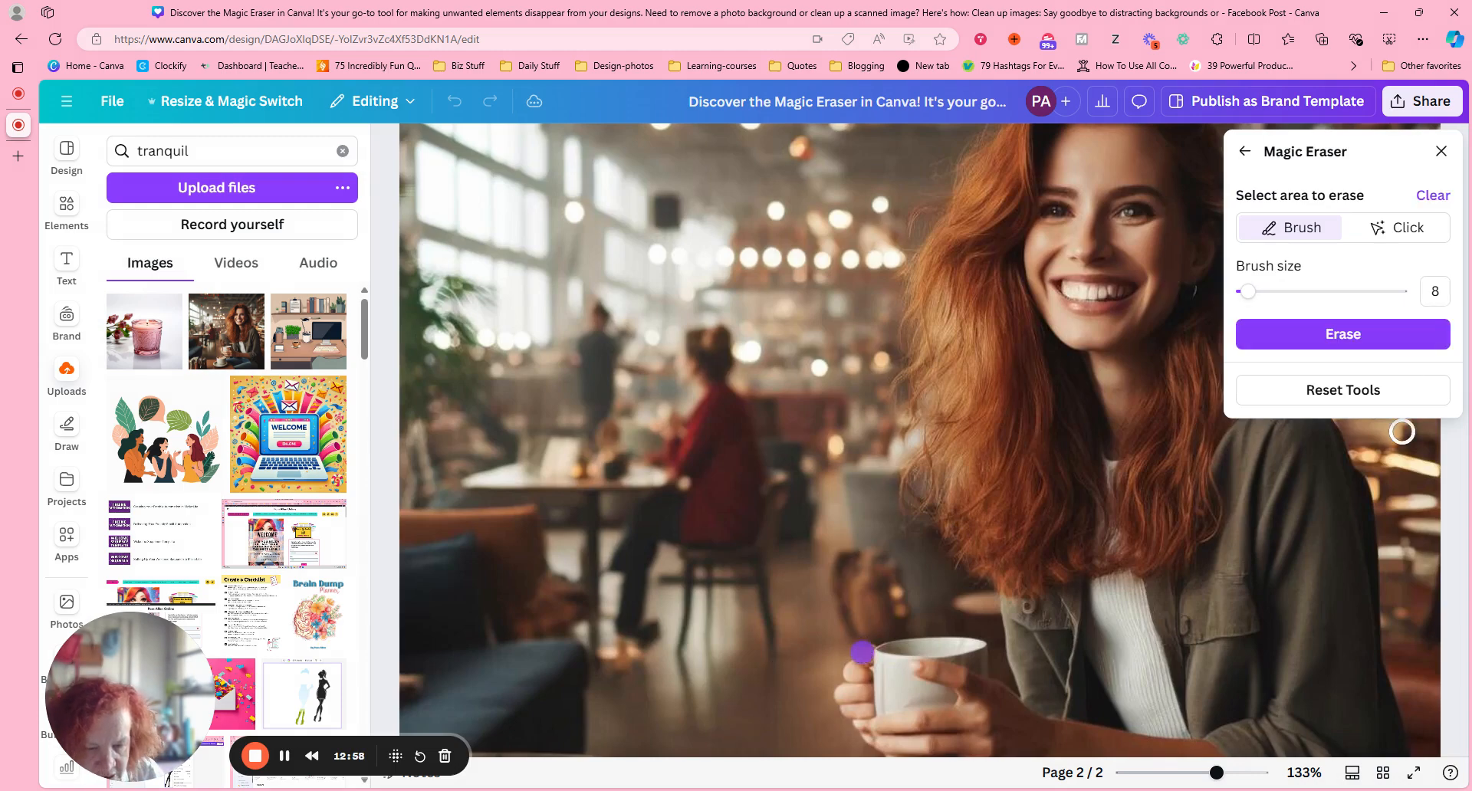
click(1358, 345)
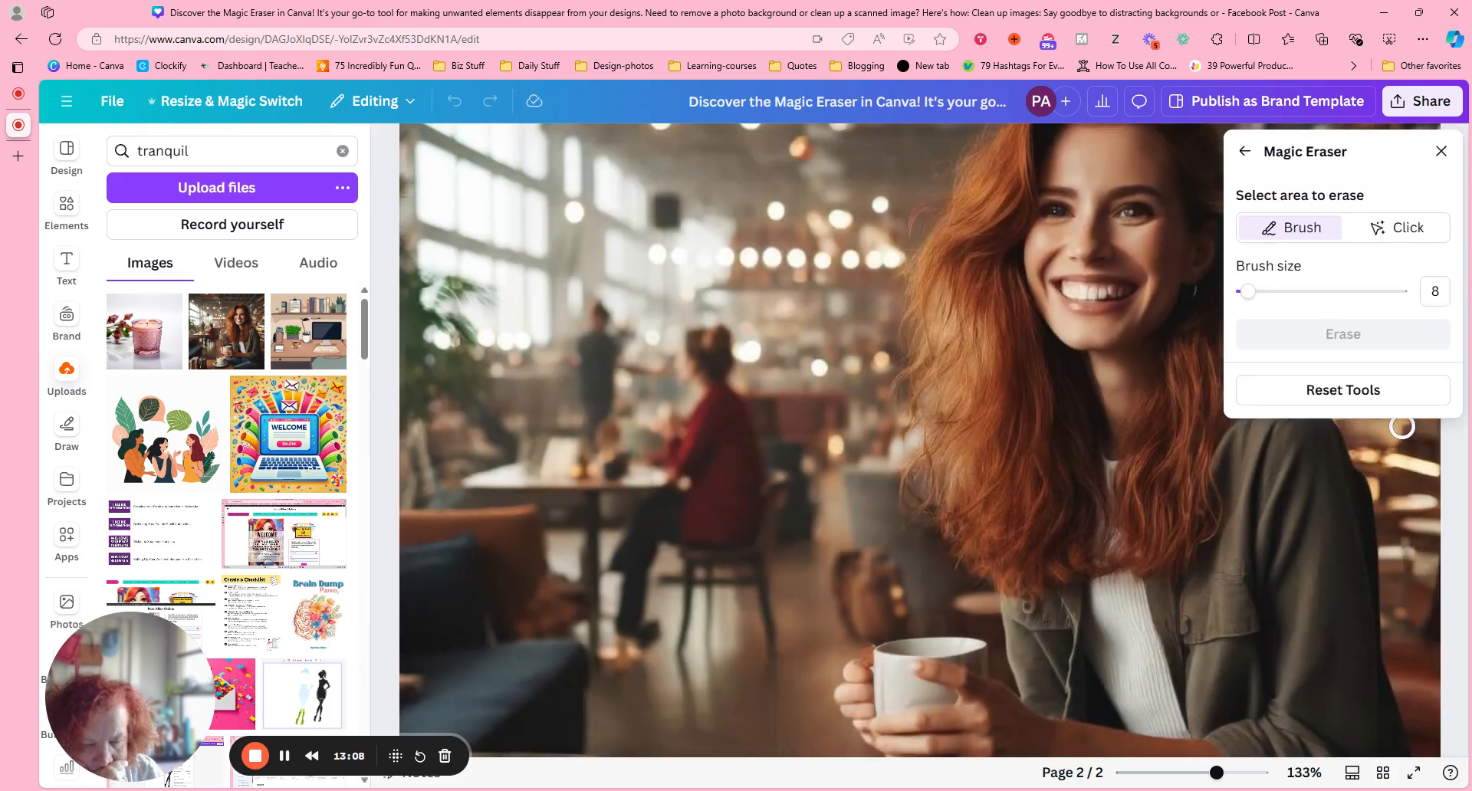
drag(1248, 304, 1245, 303)
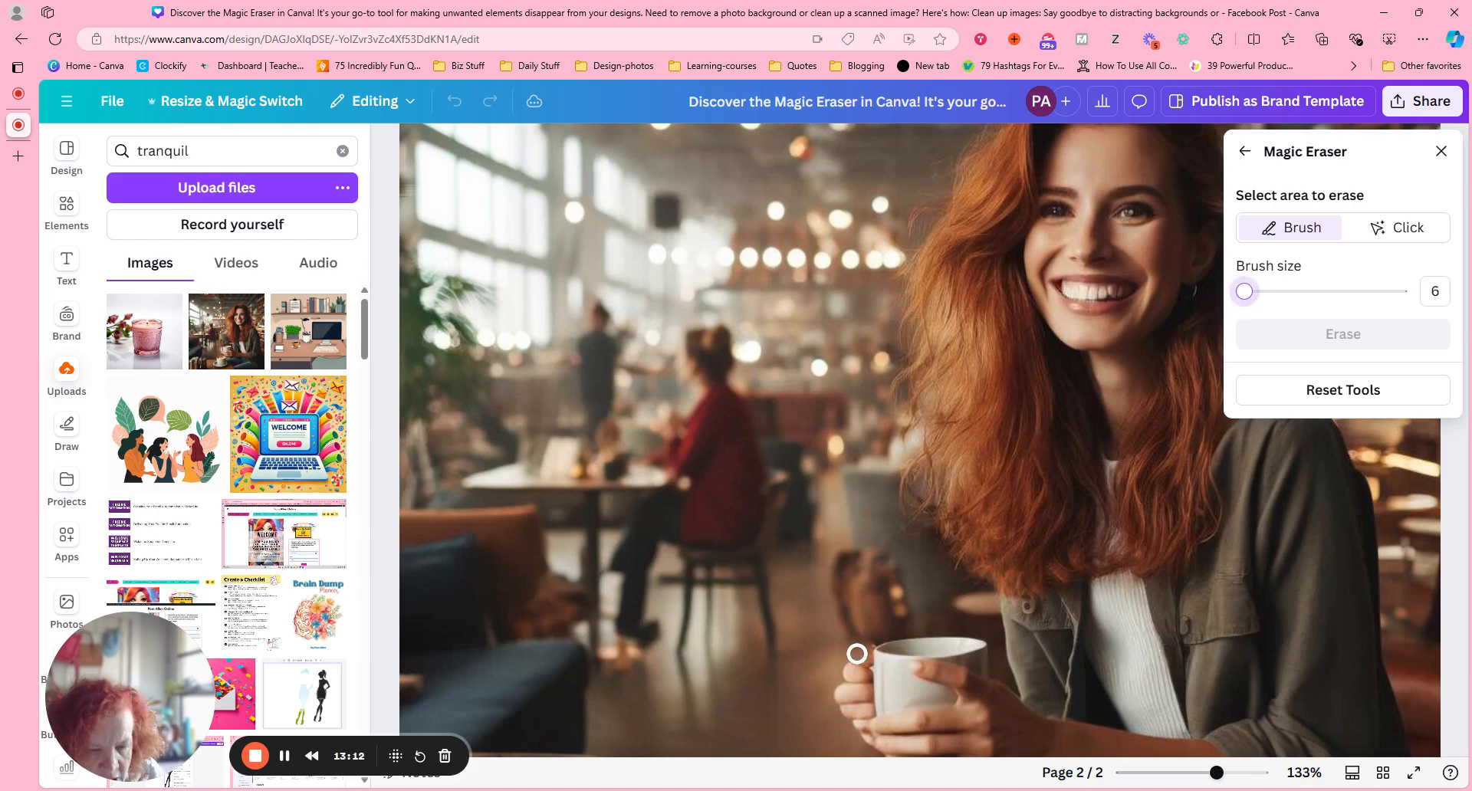
drag(867, 659, 868, 650)
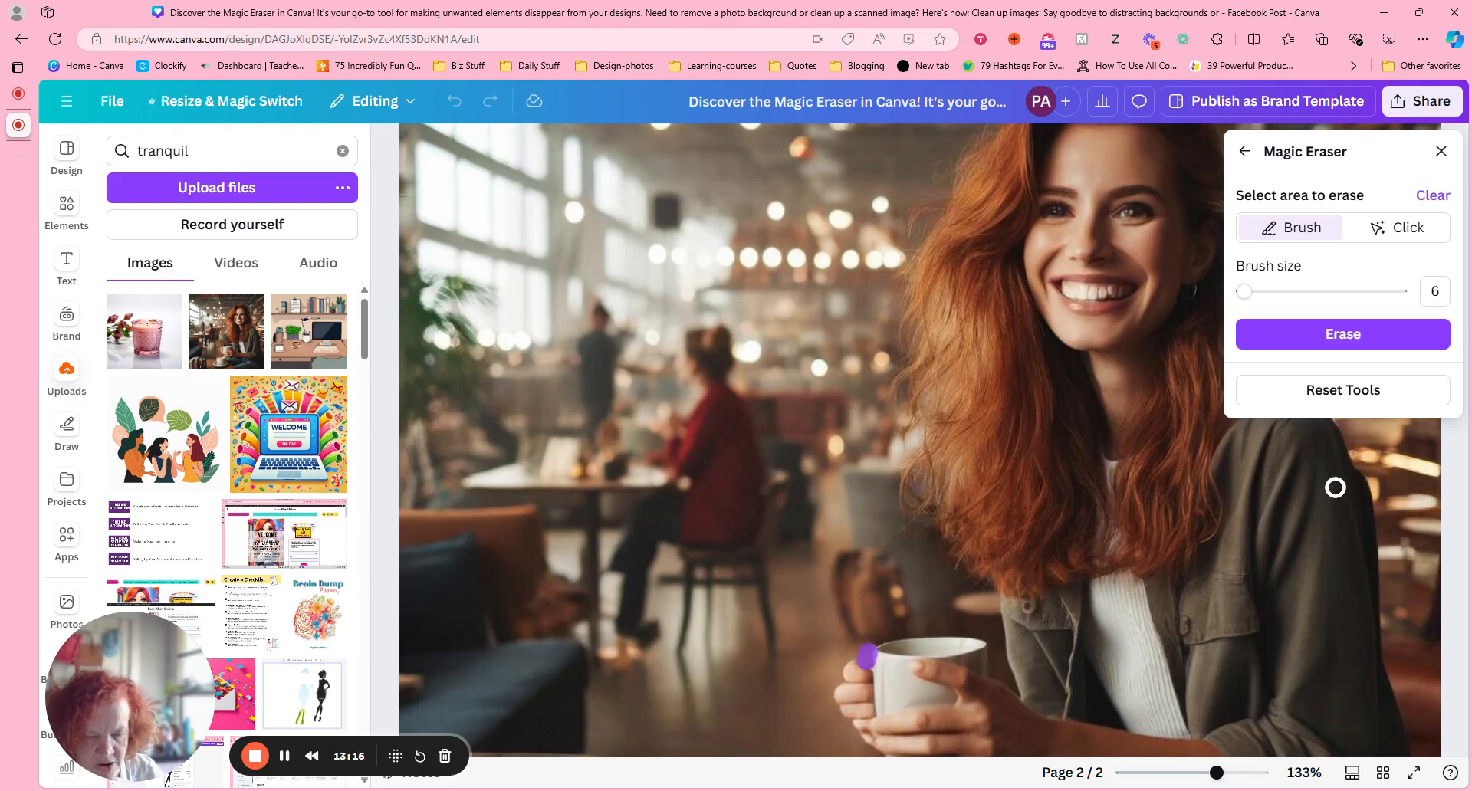
click(1342, 335)
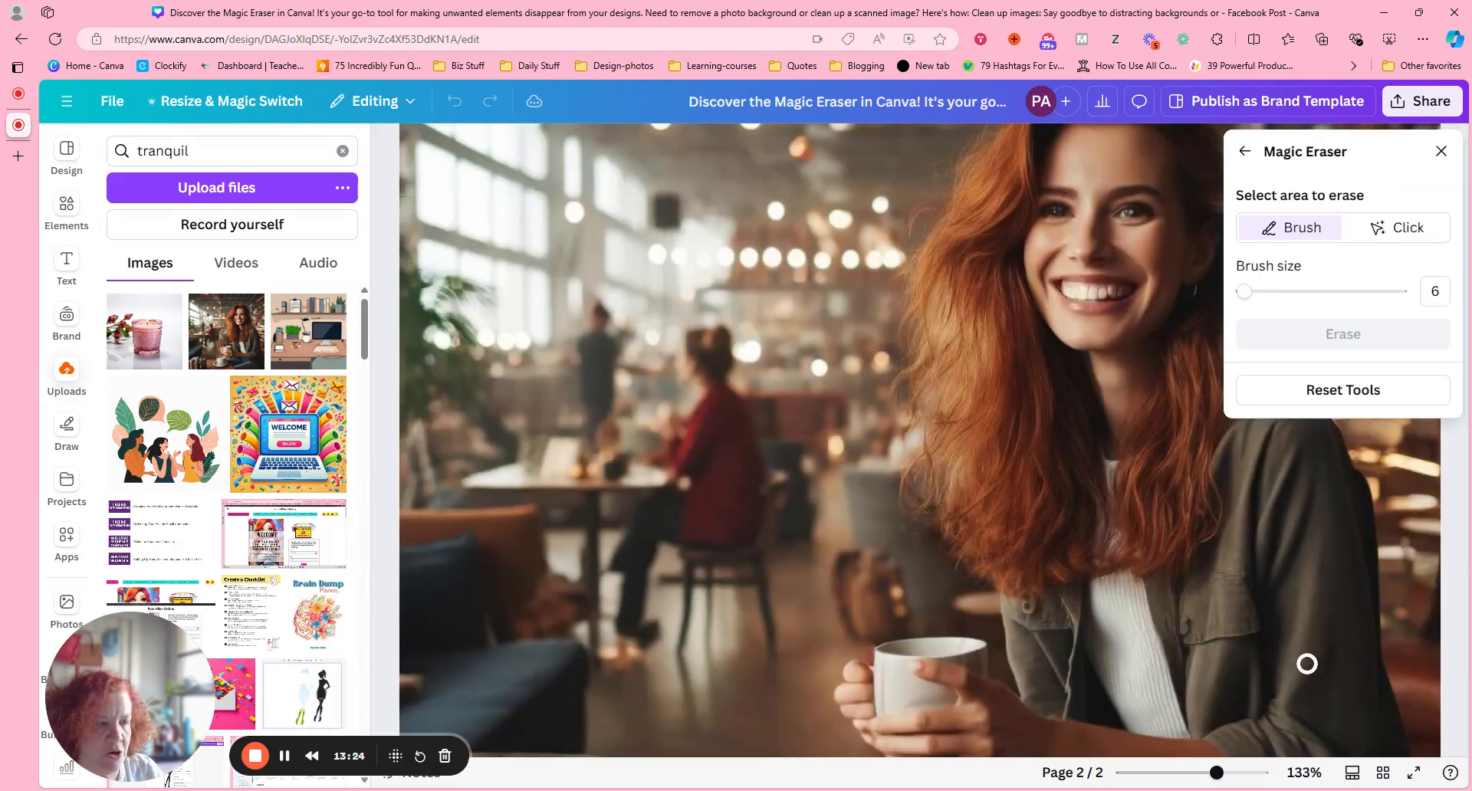
drag(1217, 772, 1193, 782)
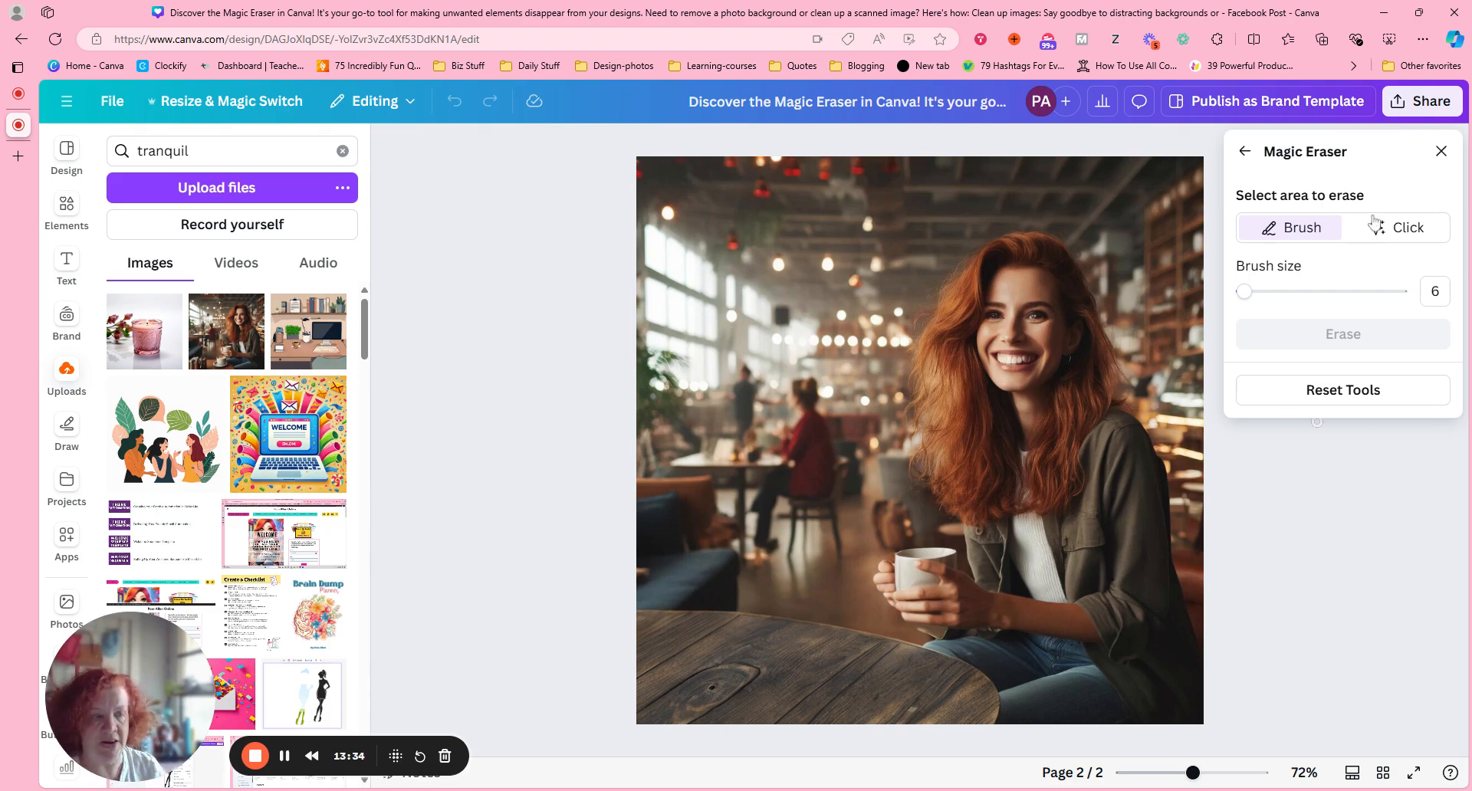
click(1441, 152)
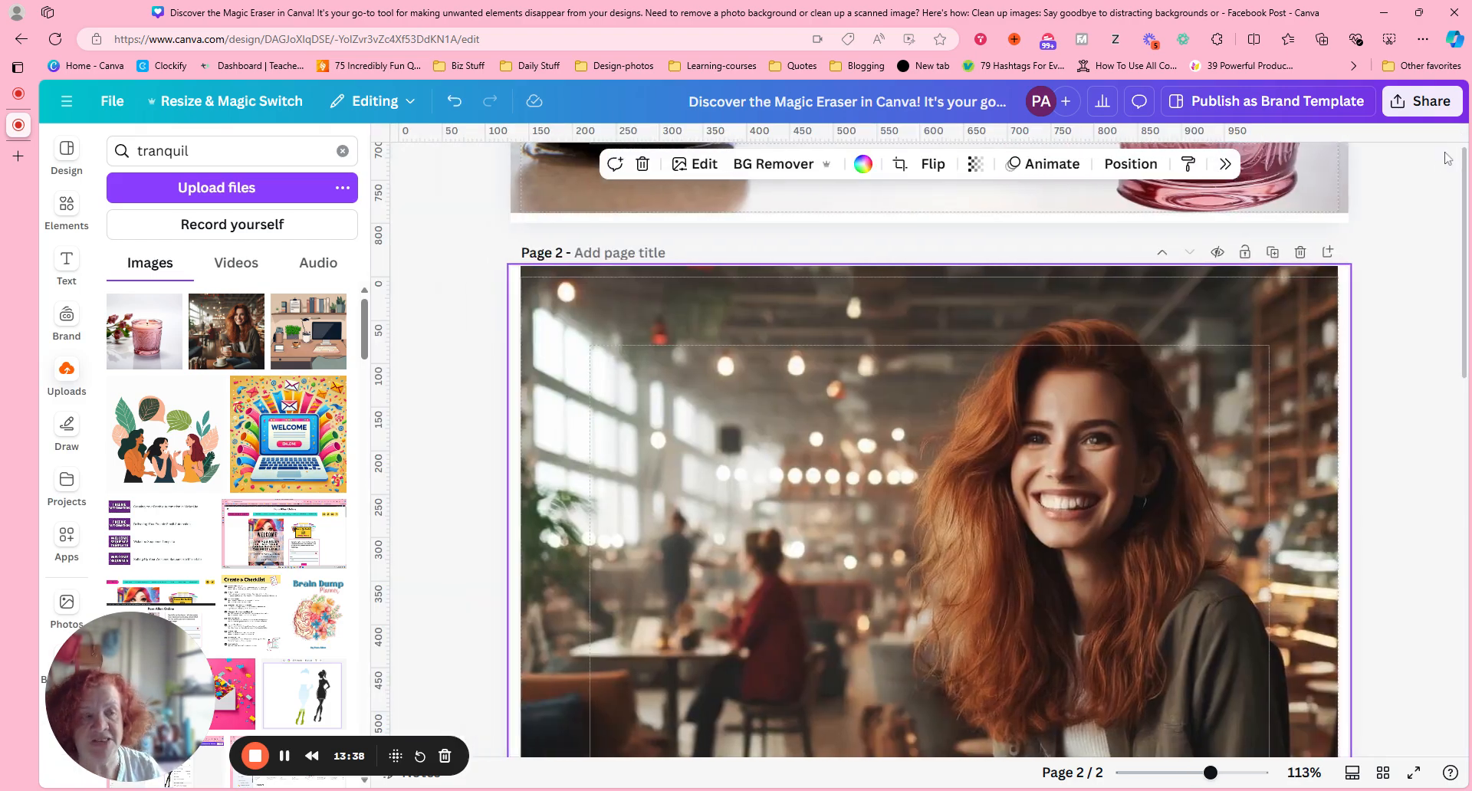
scroll(1465, 302, up, 10)
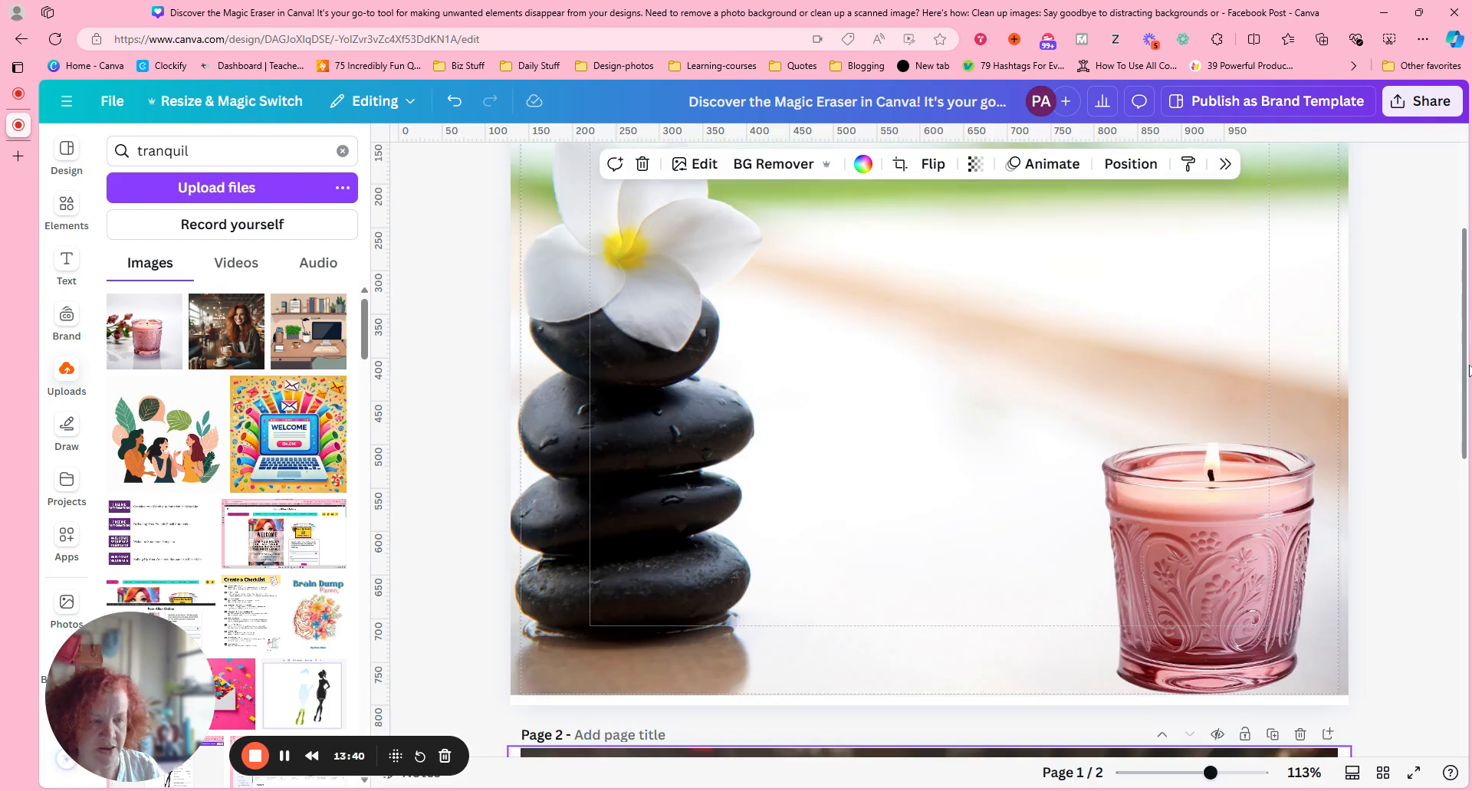
scroll(1467, 242, down, 10)
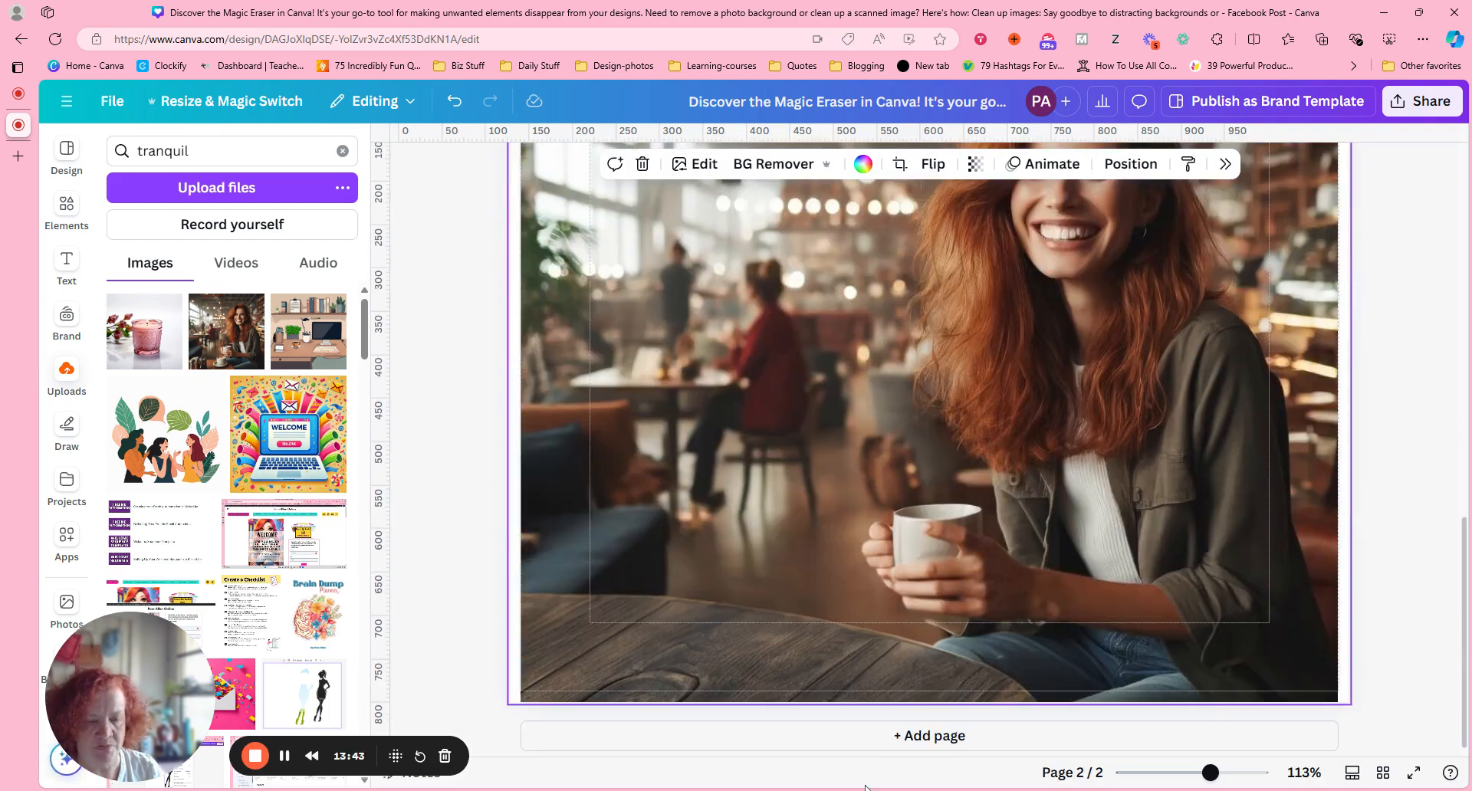
Step: Add a third page, place the uploaded desk workspace illustration on it and move it toward the page's left margin
click(874, 738)
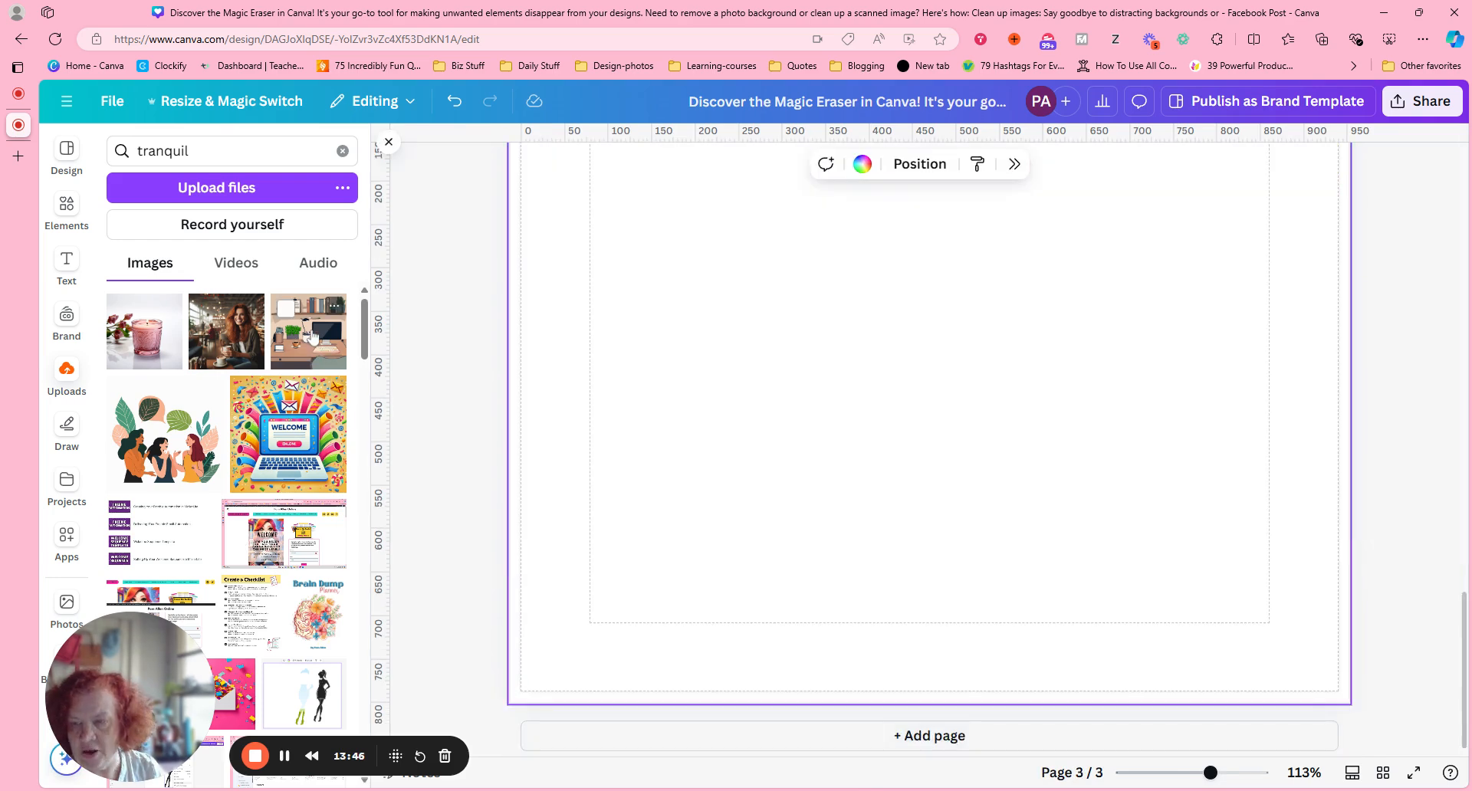
click(310, 336)
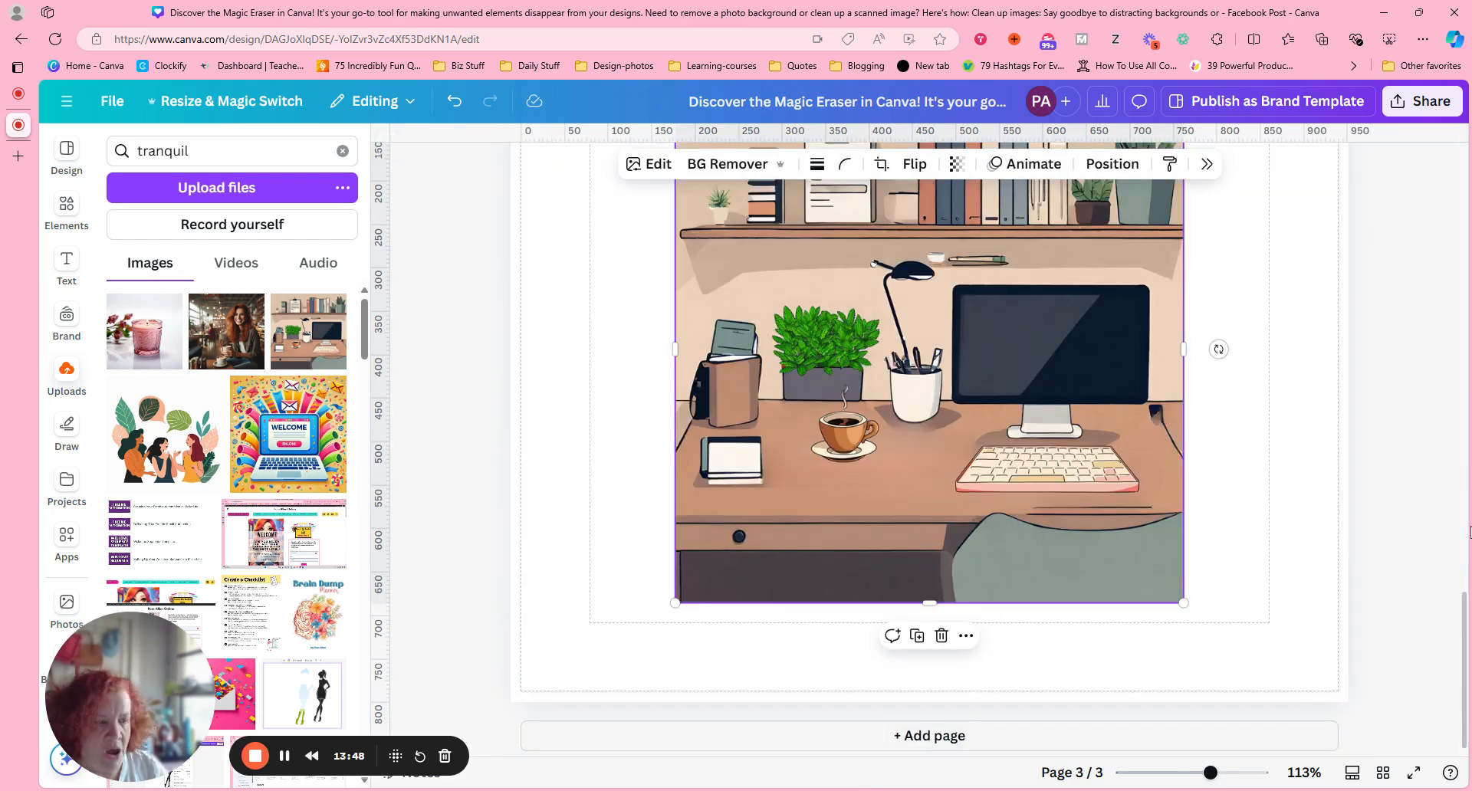
drag(1467, 589, 1467, 574)
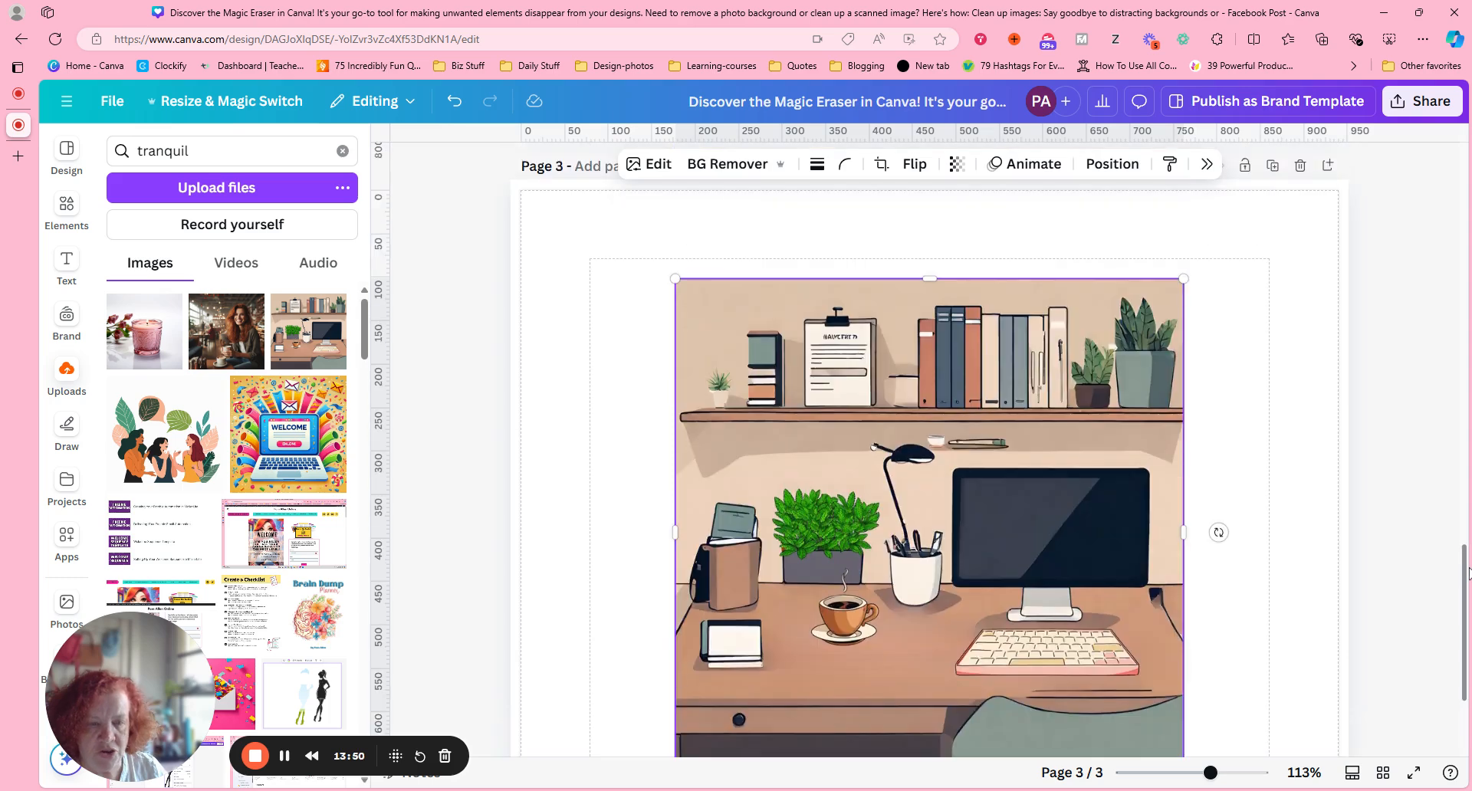
scroll(1467, 580, down, 1)
drag(936, 505, 861, 481)
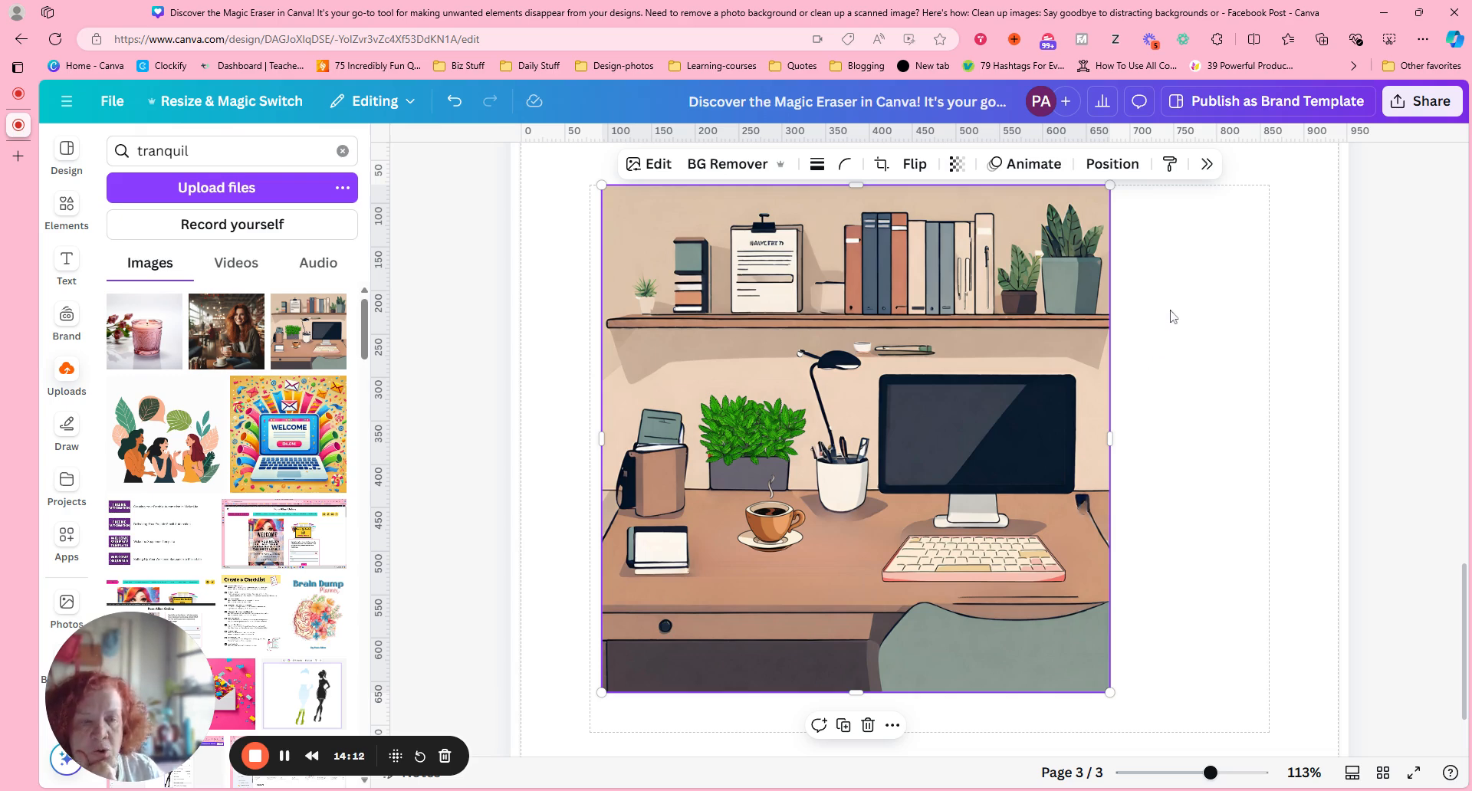
Step: Start Magic Eraser on the desk illustration and brush over the pen pot with brush size 25
click(1215, 170)
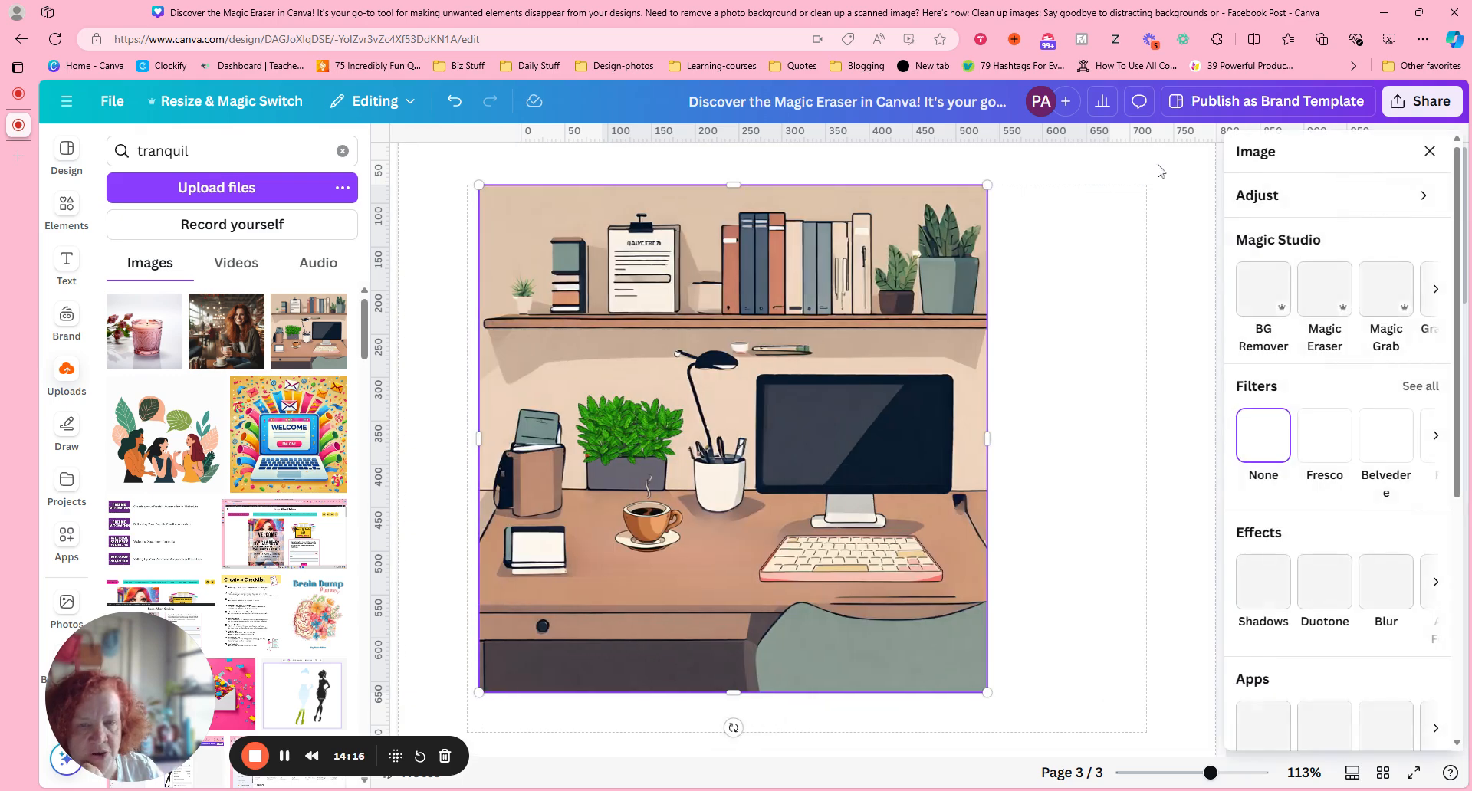
click(1326, 291)
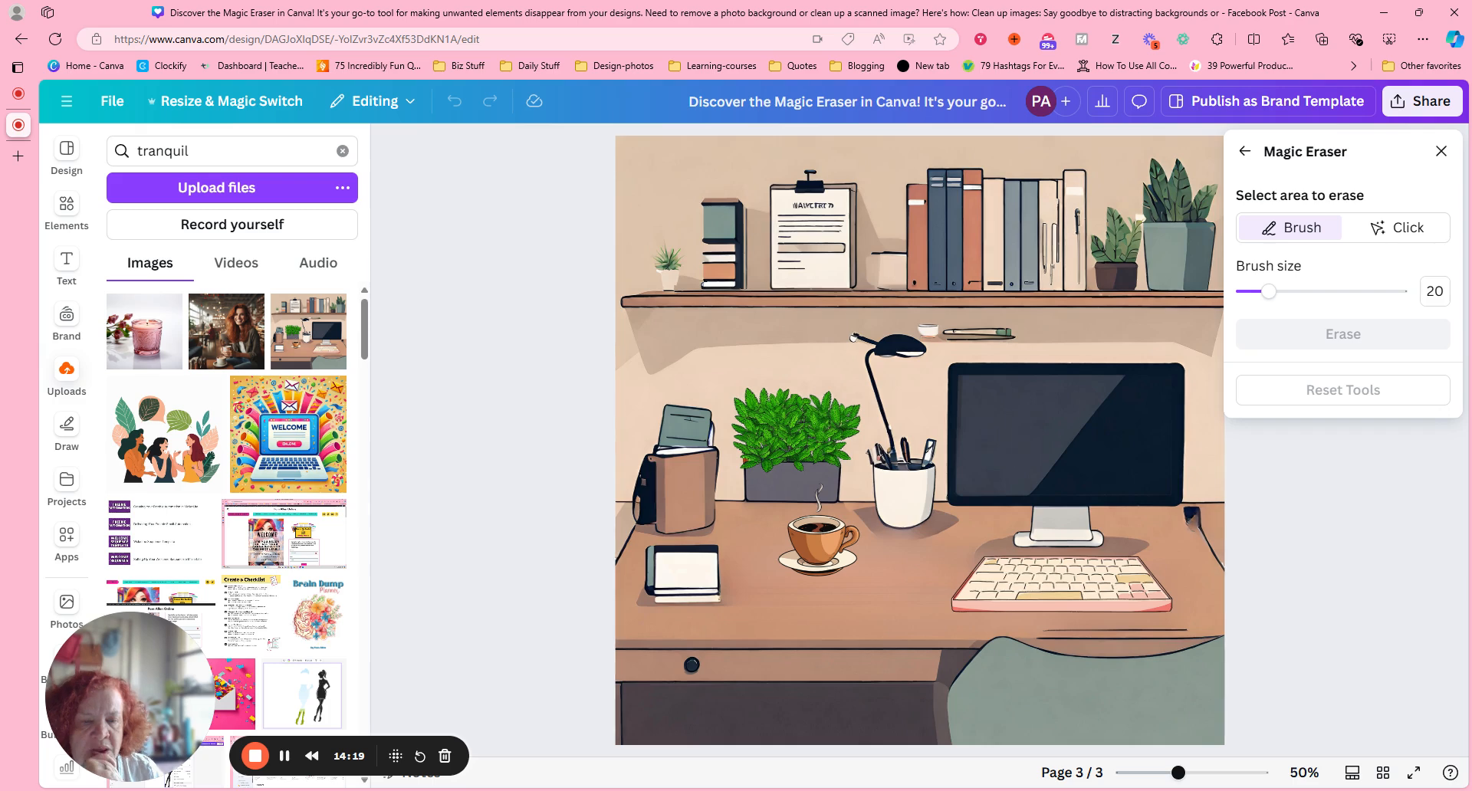
click(1410, 228)
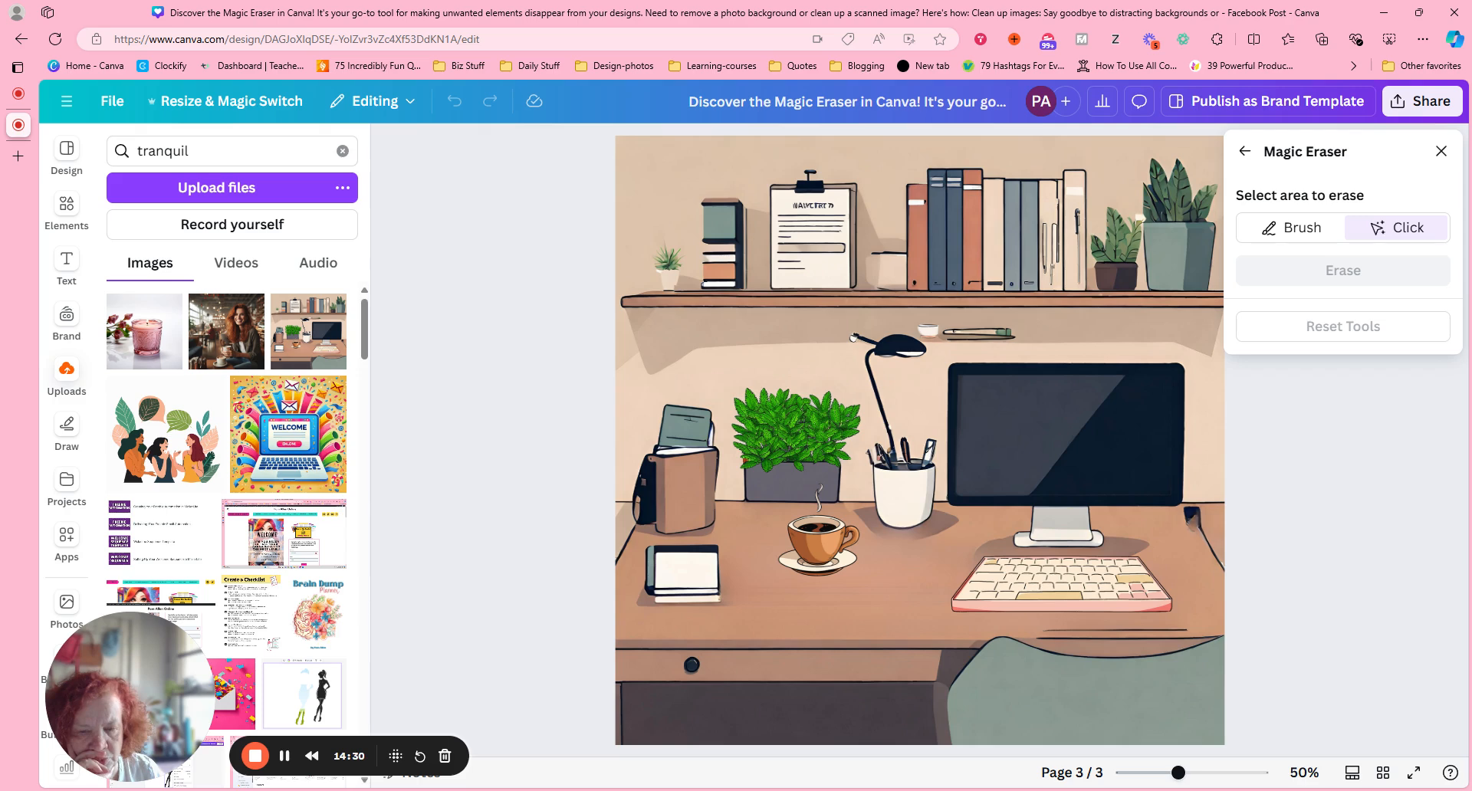
click(1292, 223)
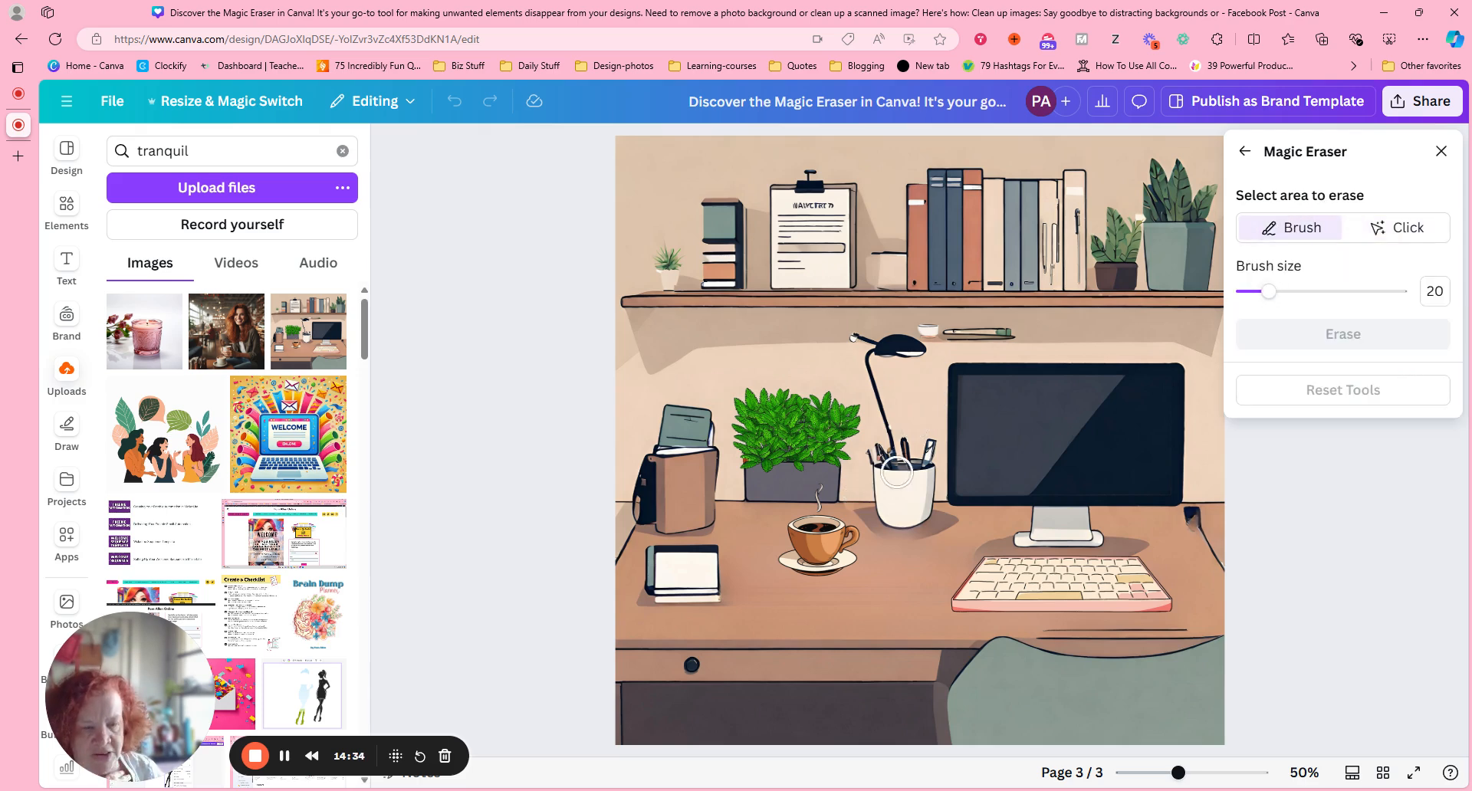
drag(1268, 293, 1278, 300)
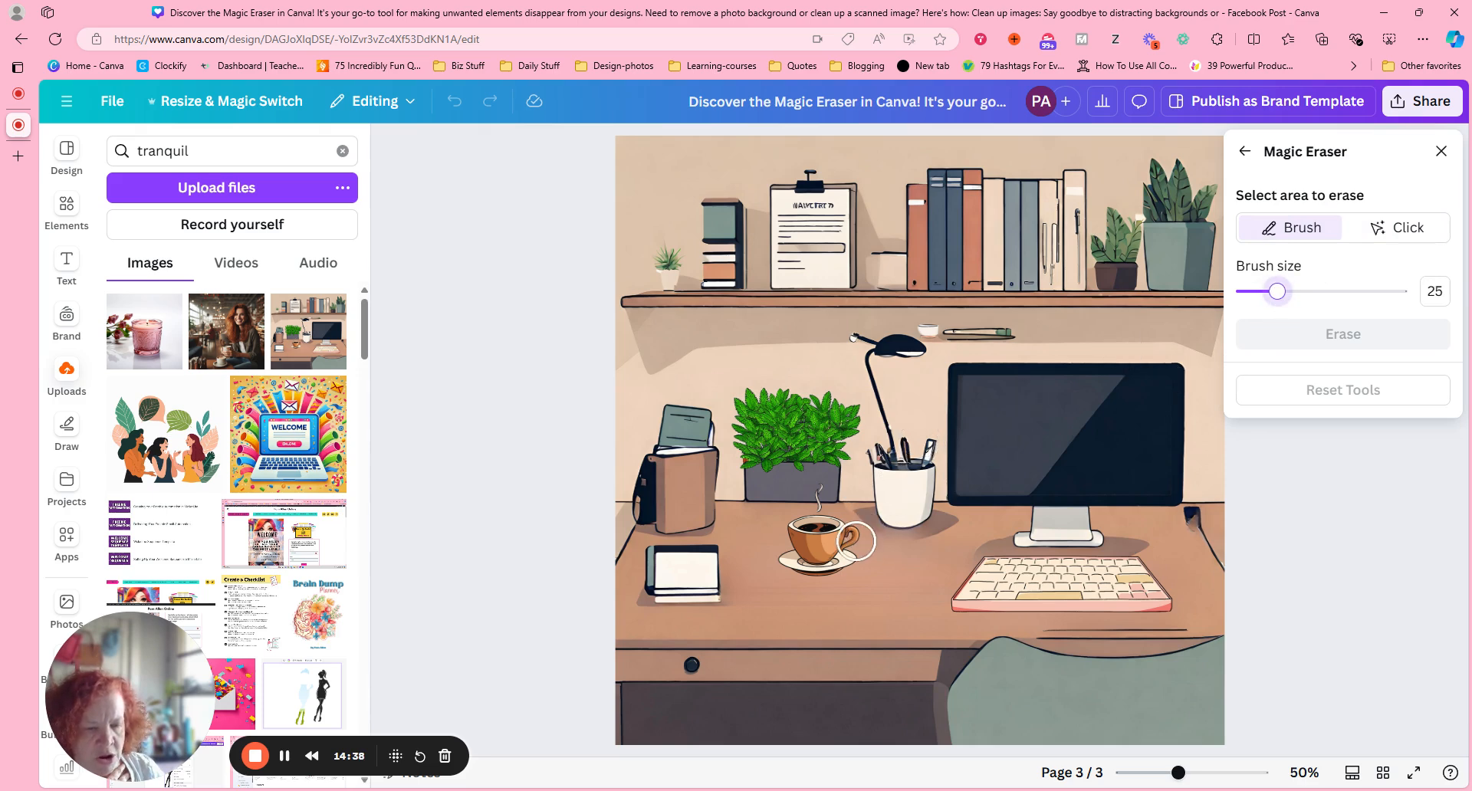
click(907, 524)
mouse_move(906, 525)
mouse_down()
mouse_move(871, 508)
mouse_move(936, 519)
mouse_move(915, 512)
mouse_move(918, 457)
mouse_move(866, 460)
mouse_move(927, 453)
mouse_move(925, 513)
mouse_move(883, 502)
mouse_up()
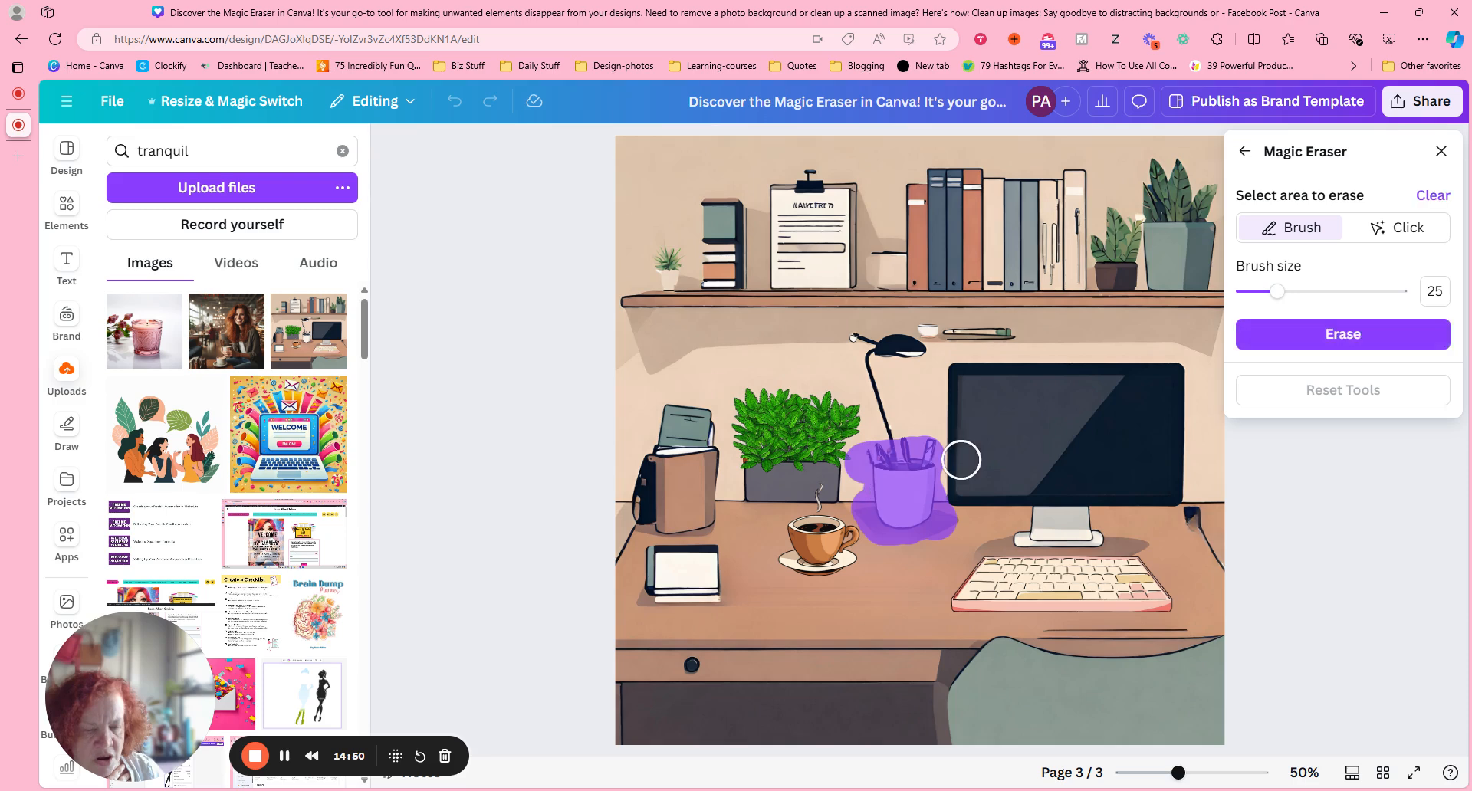
Step: Brush over the desk lamp and the small items under the shelf with brush size 12, and erase the marked areas
drag(1276, 292, 1254, 293)
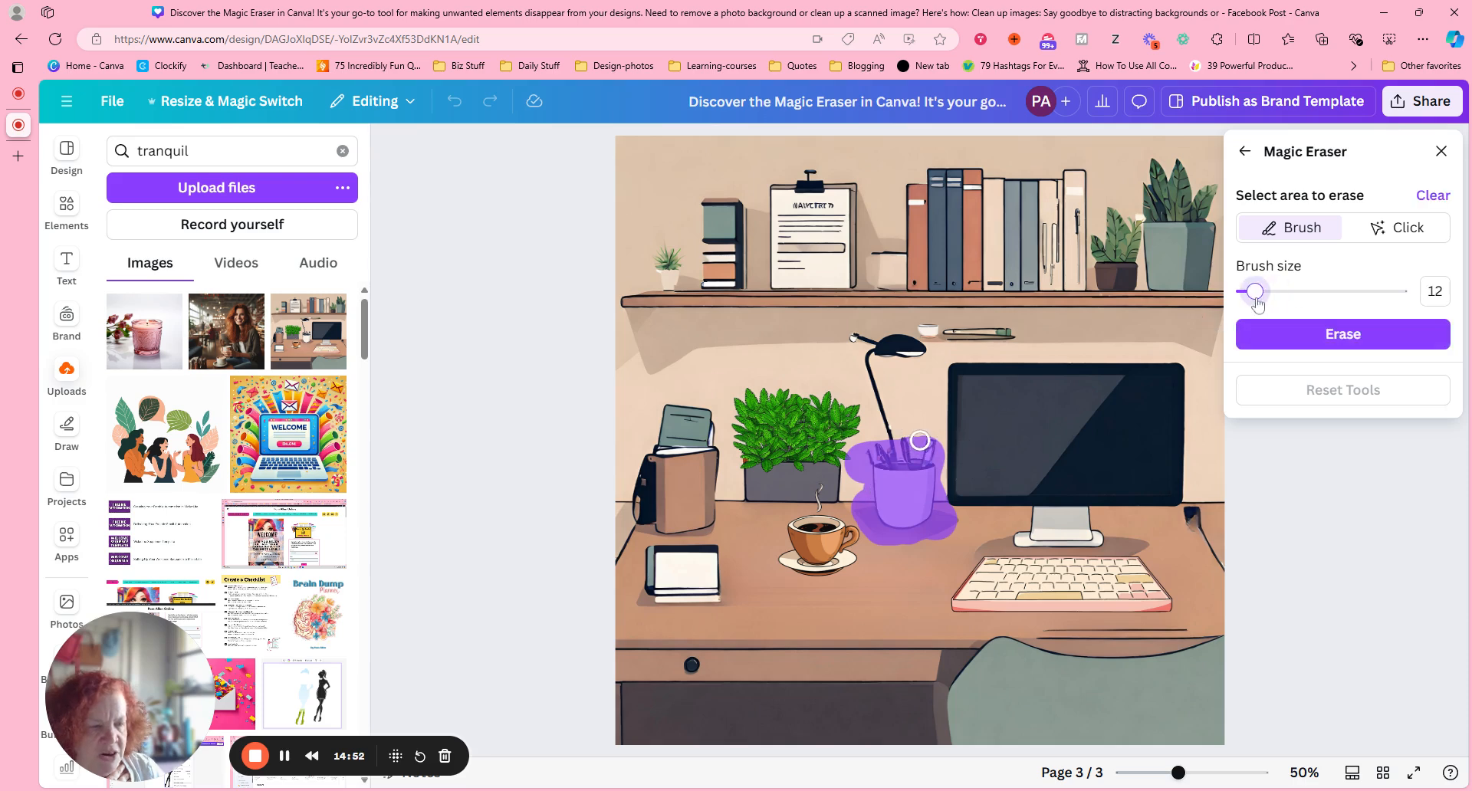
mouse_move(897, 451)
mouse_down()
mouse_move(861, 347)
mouse_move(925, 348)
mouse_move(841, 335)
mouse_move(1074, 335)
mouse_up()
click(1343, 333)
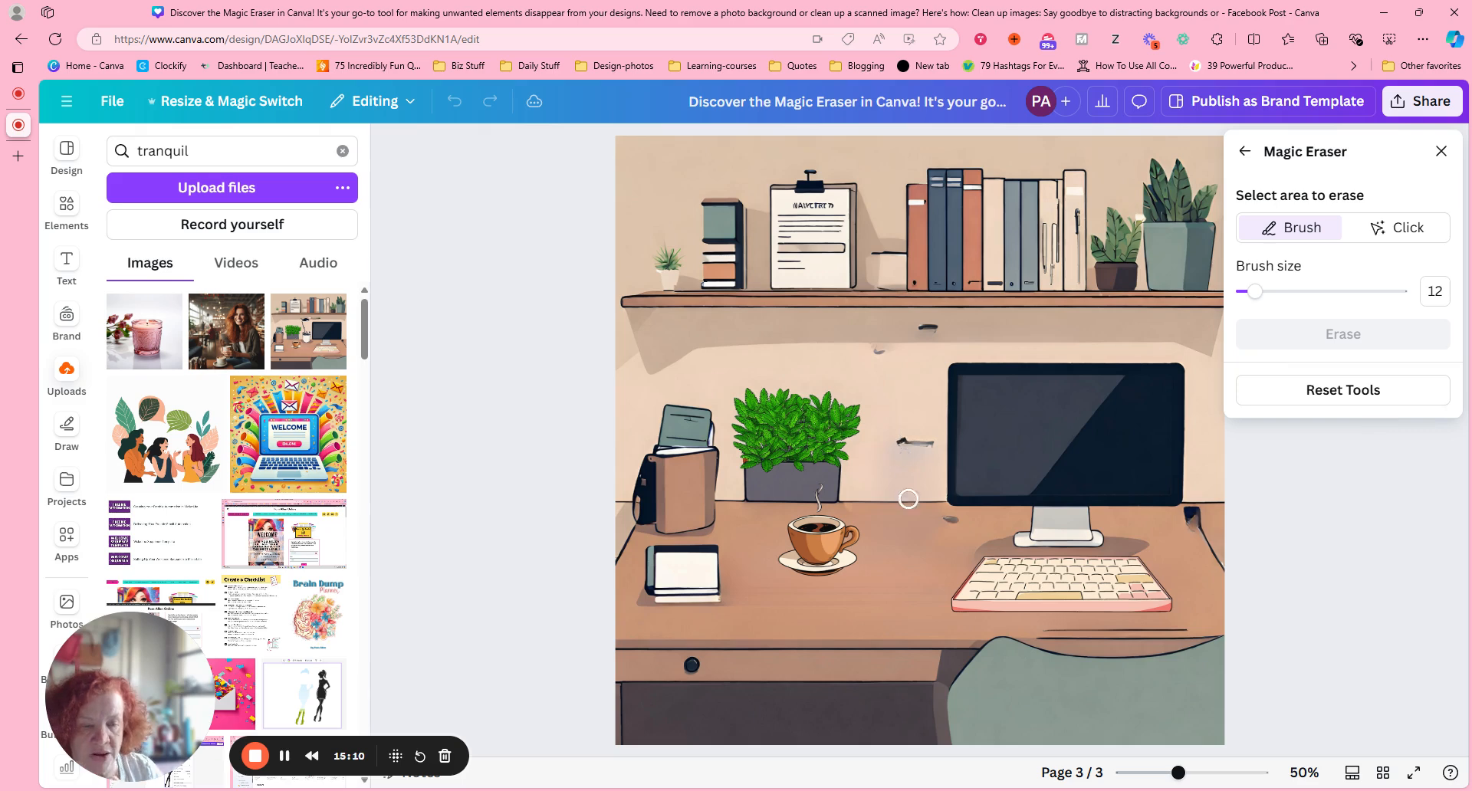
Step: Erase the leftover marks on the desk, on the wall and under the shelf, using brush size 12
drag(956, 530, 939, 517)
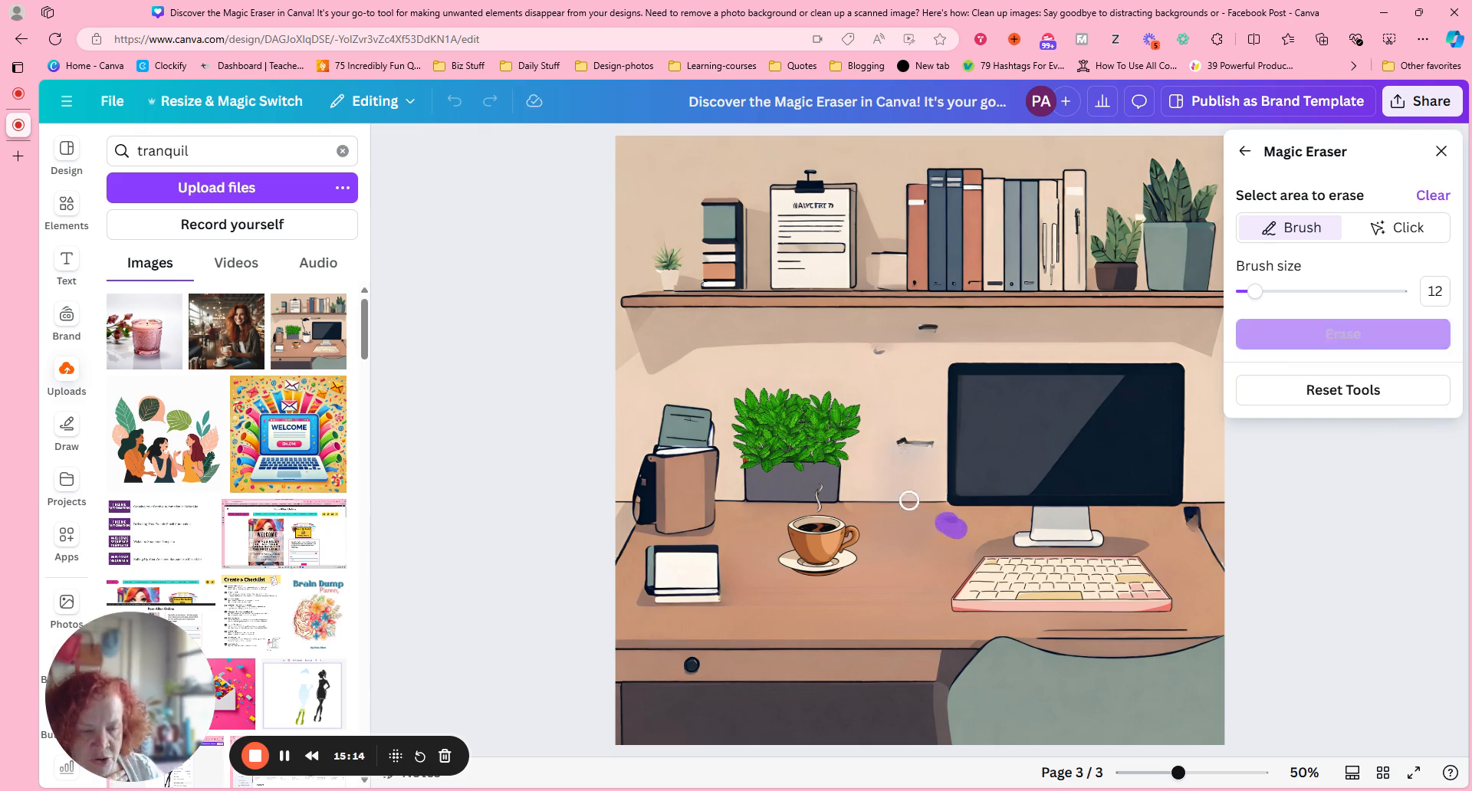
drag(935, 443, 896, 447)
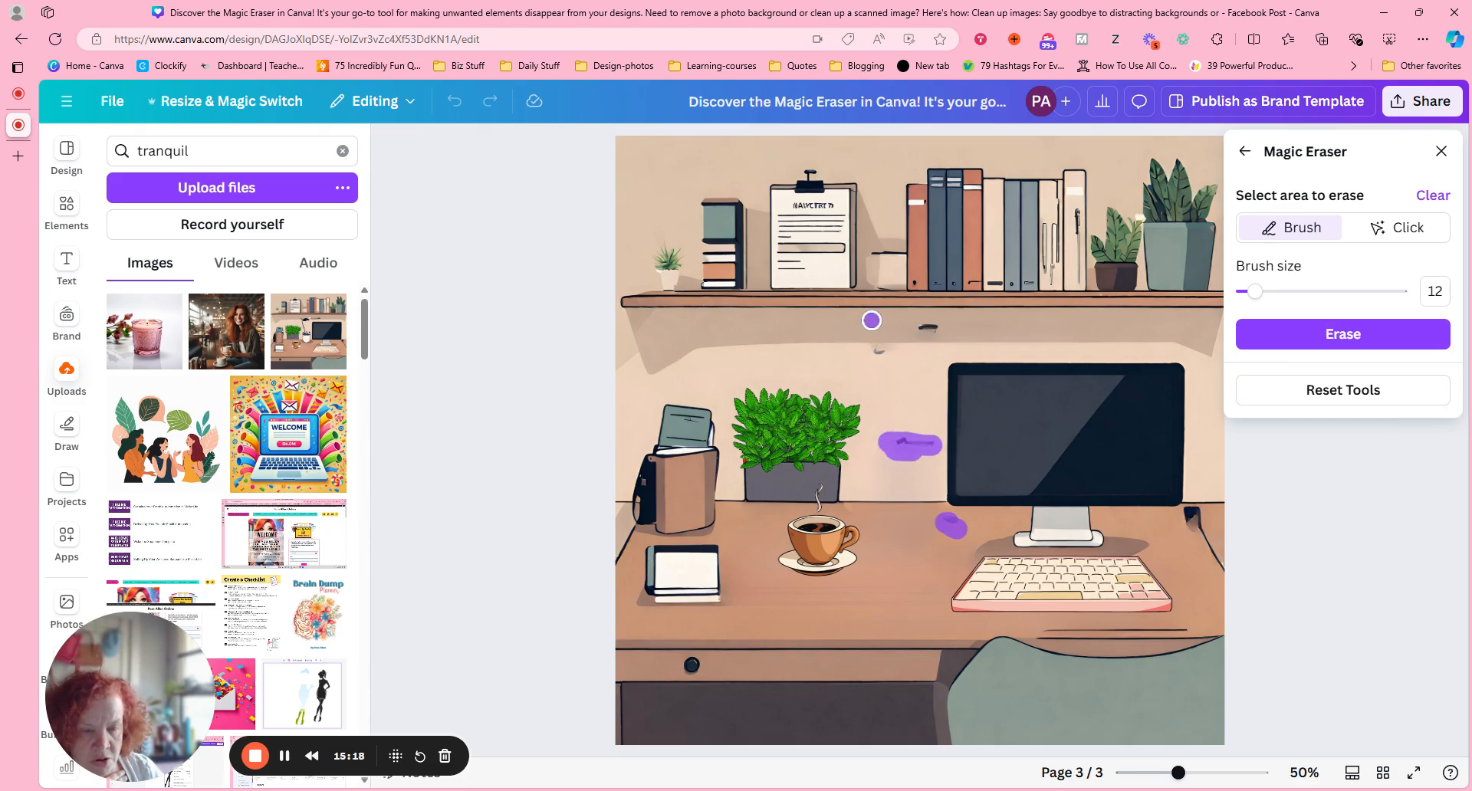
click(870, 321)
click(881, 347)
drag(936, 329, 915, 329)
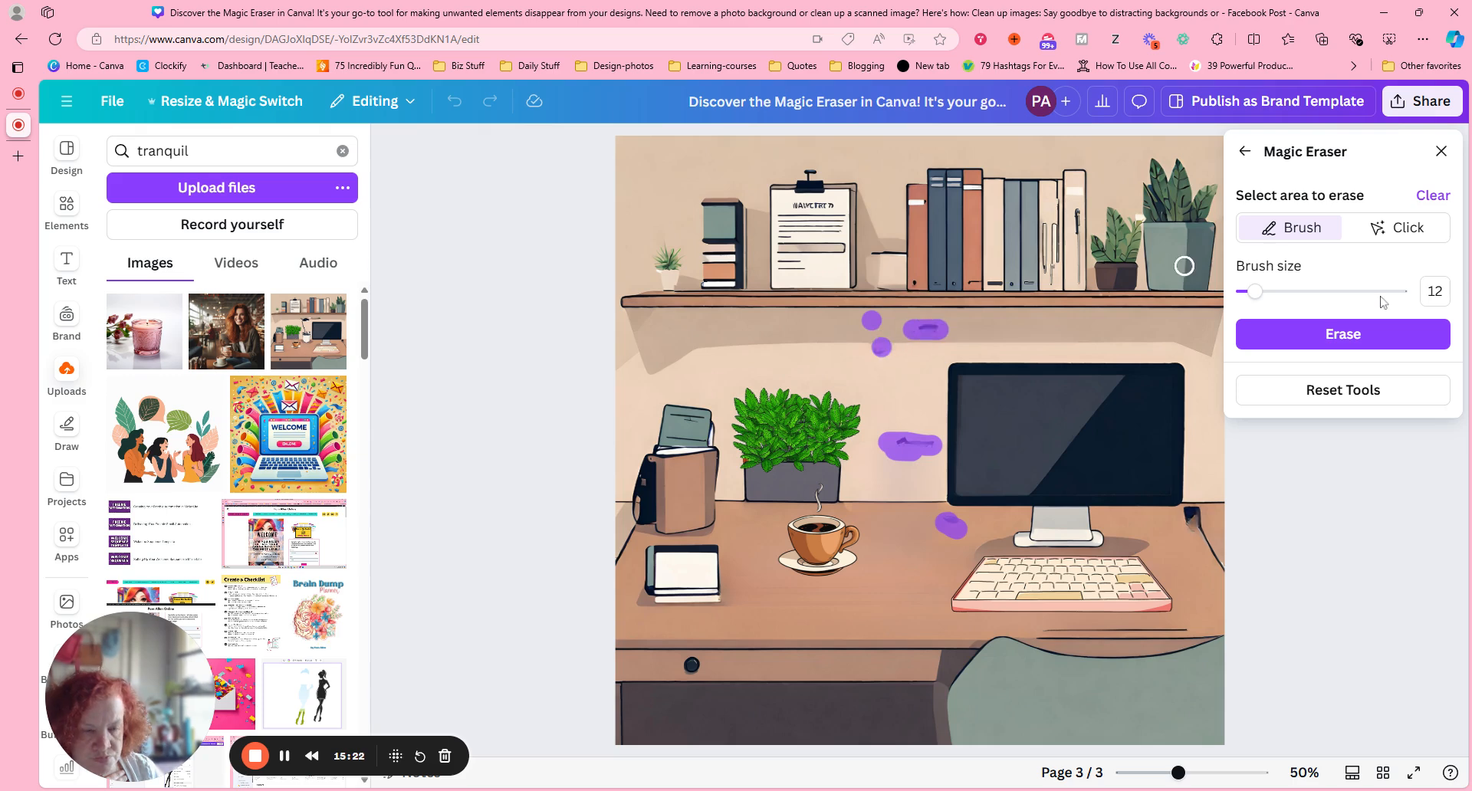
click(1355, 343)
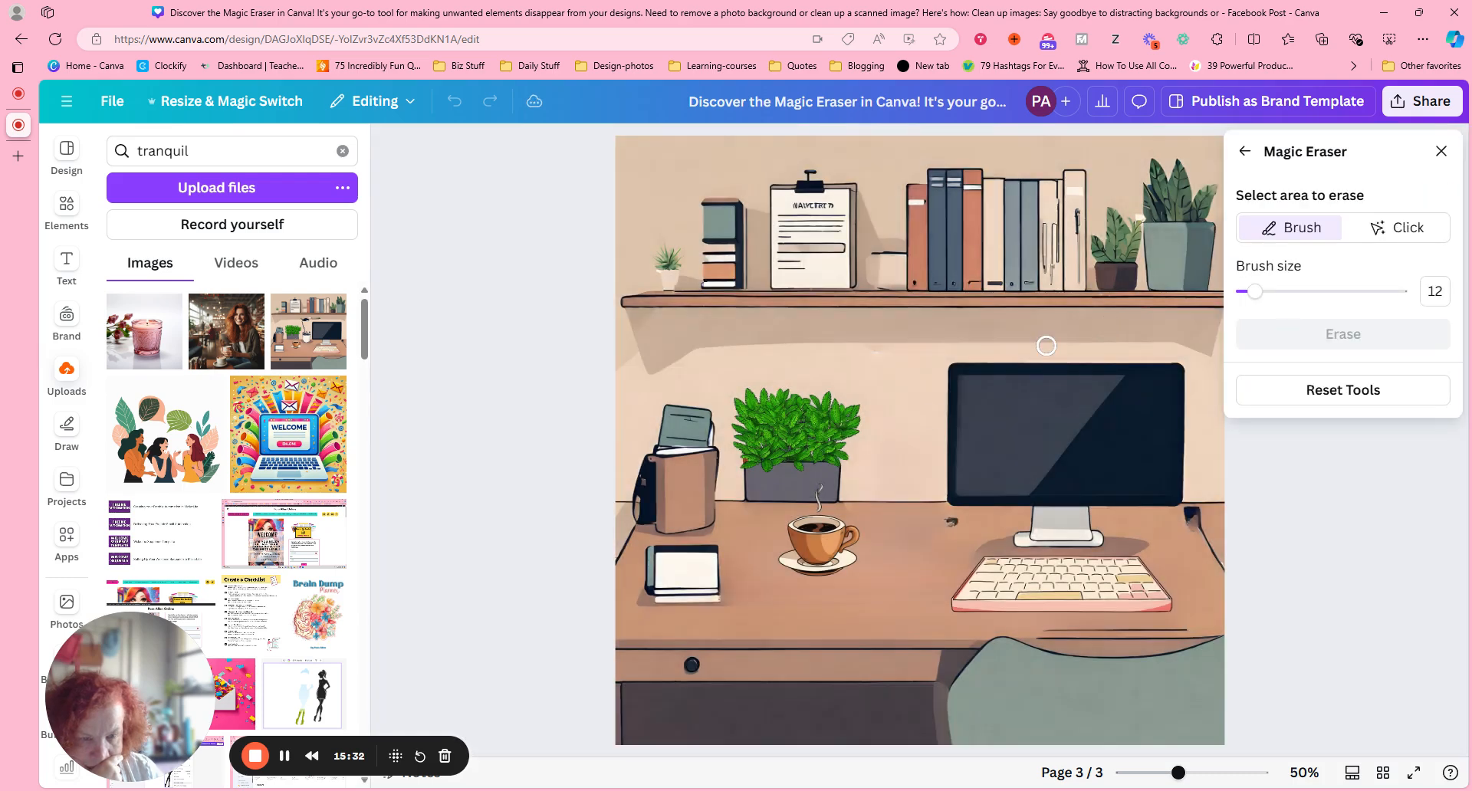
Step: Erase the remaining traces on the desk beside the monitor and on the wall below the shelf, and leave Magic Eraser
mouse_move(953, 523)
mouse_down()
mouse_move(925, 529)
mouse_move(944, 525)
mouse_up()
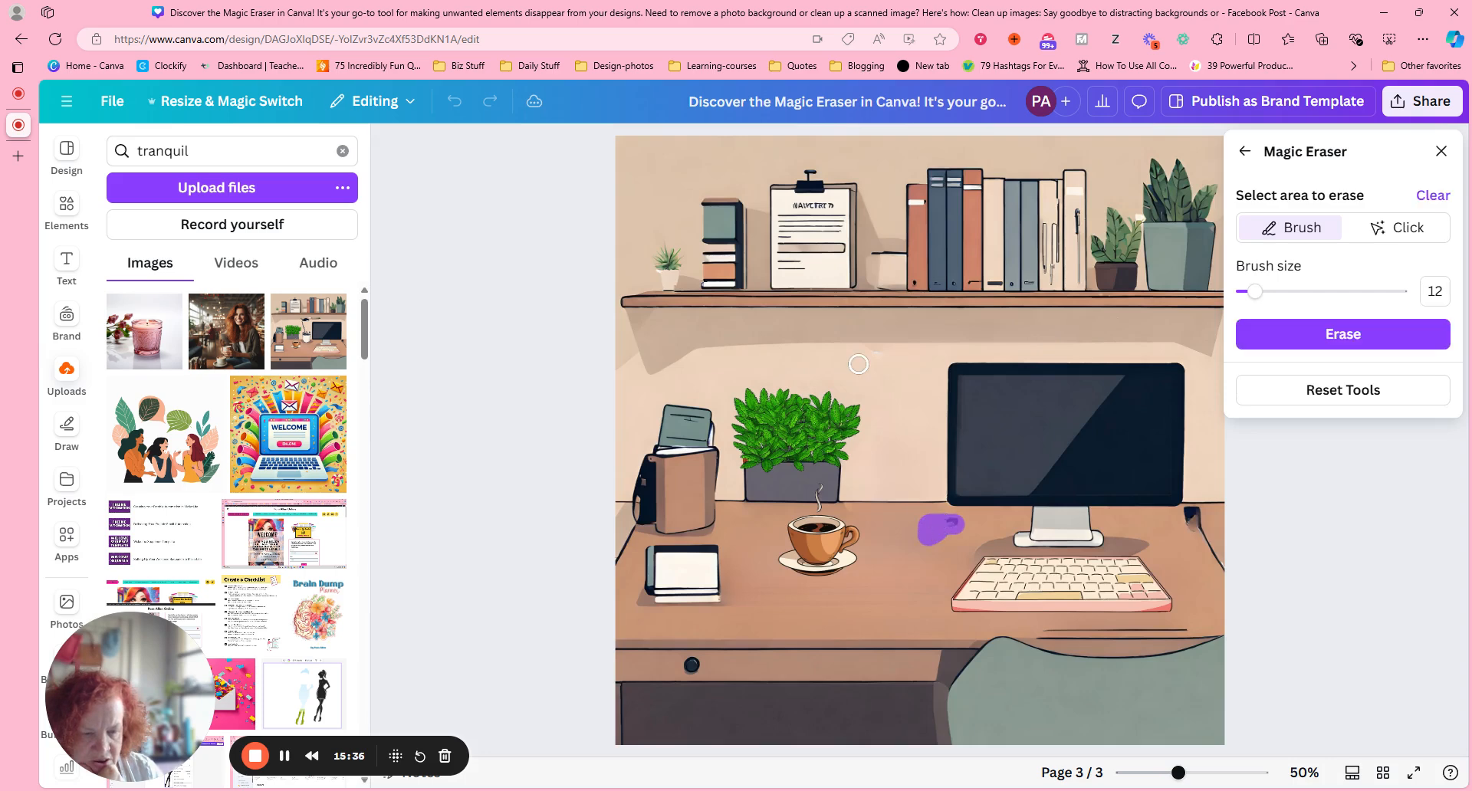
drag(857, 347, 883, 345)
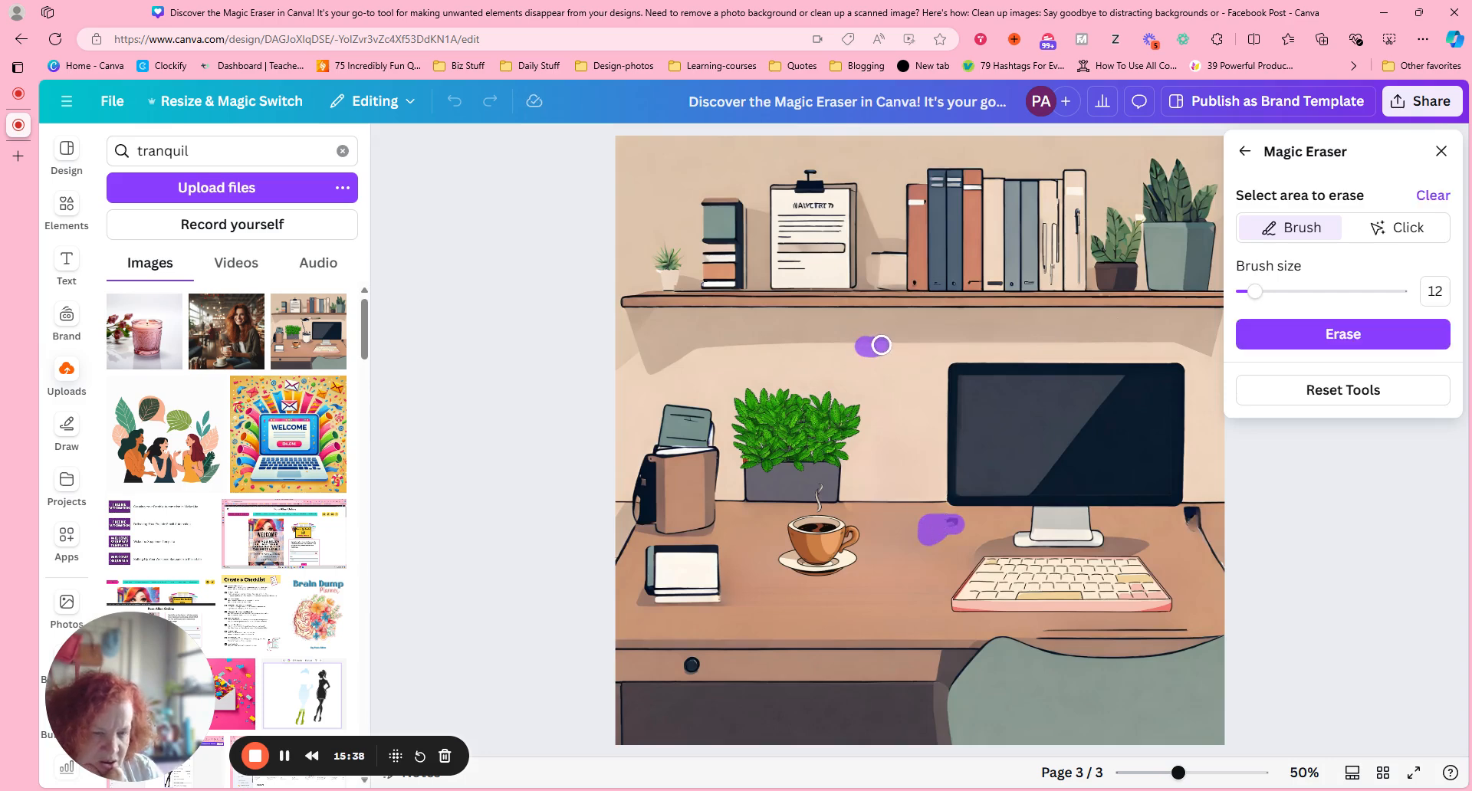
click(1366, 334)
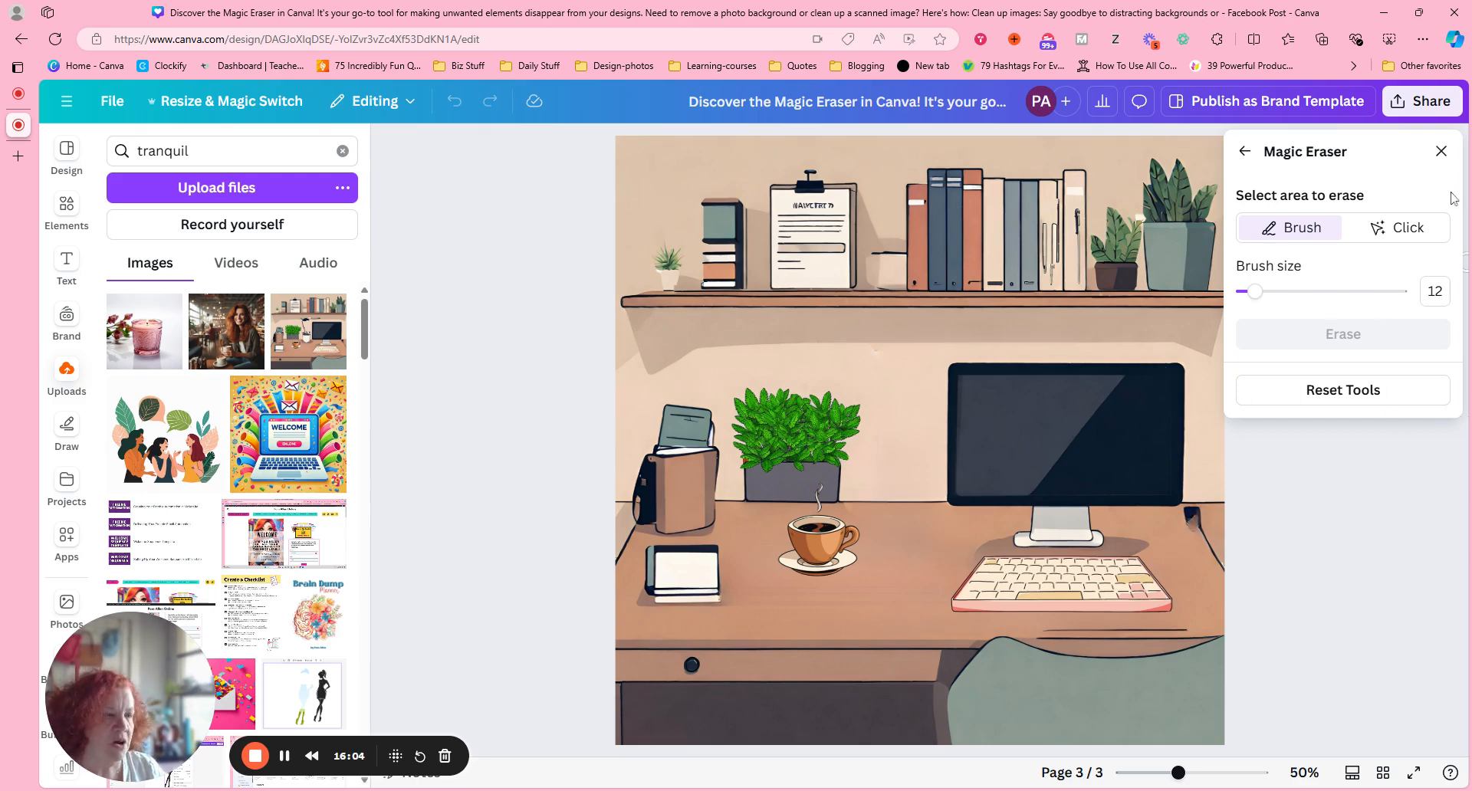
click(1441, 152)
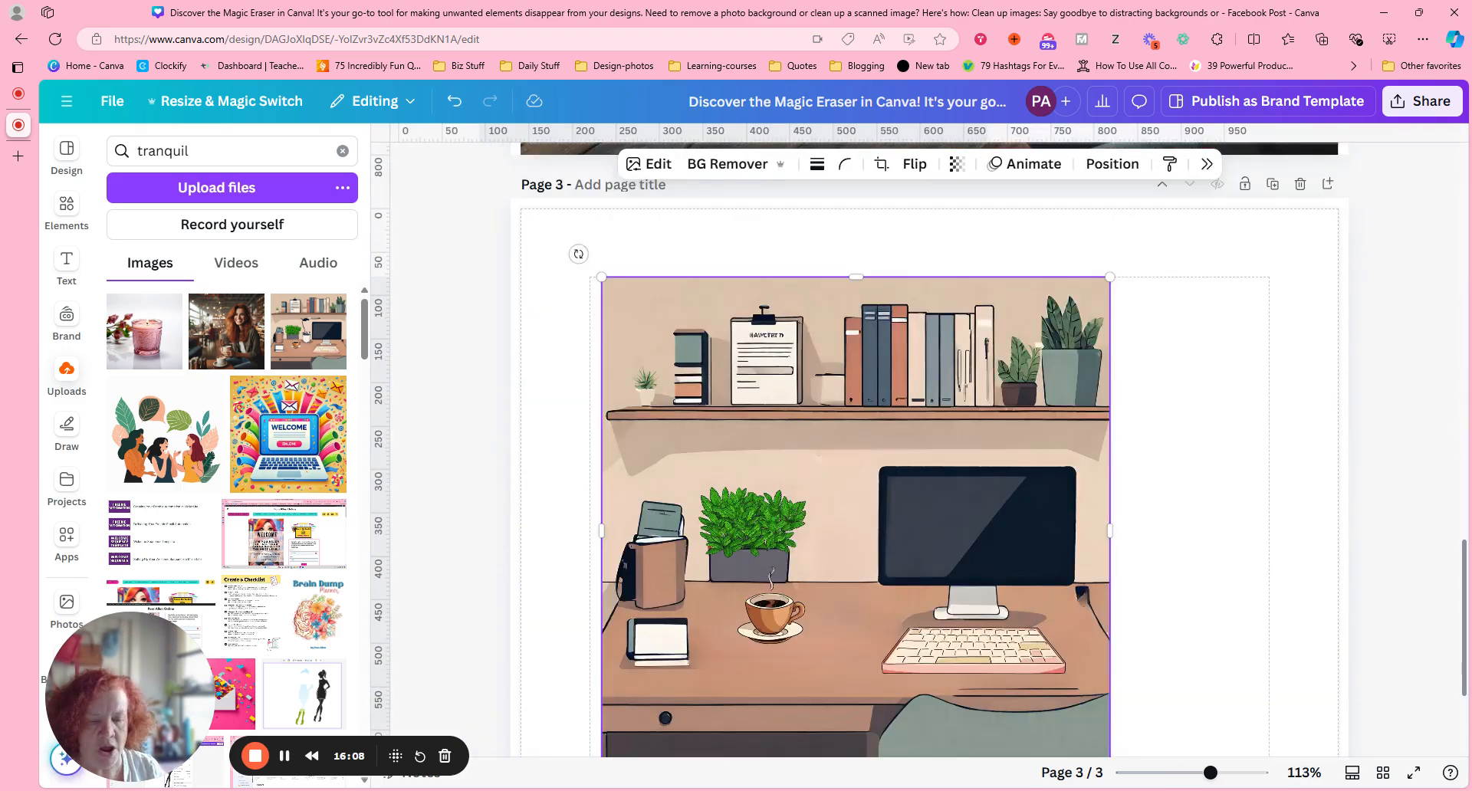
Step: Add a fourth page, place the uploaded illustration of three women talking on it, enlarge it and reposition it
click(959, 743)
mouse_move(214, 418)
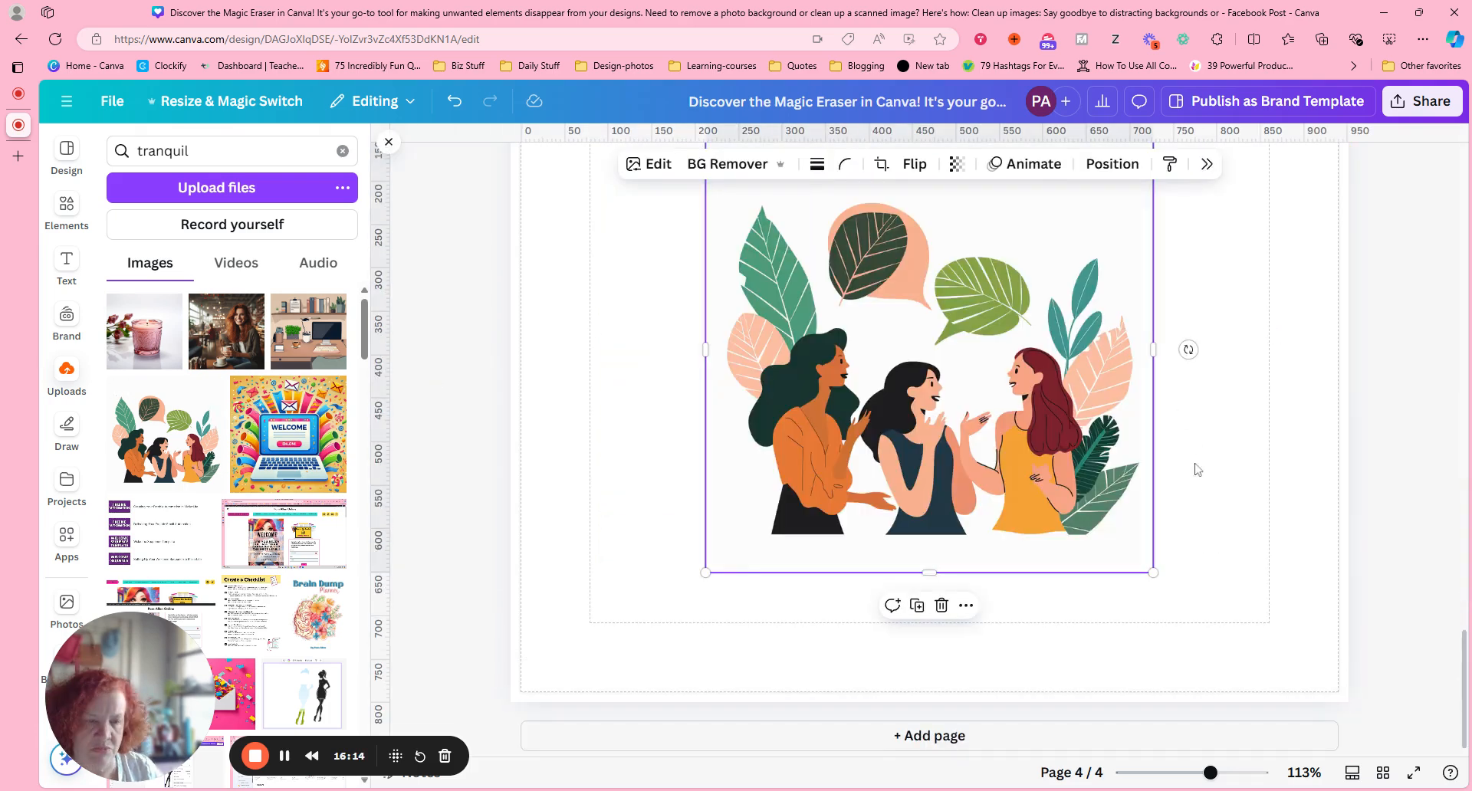
drag(1154, 574, 1245, 620)
drag(910, 310, 860, 326)
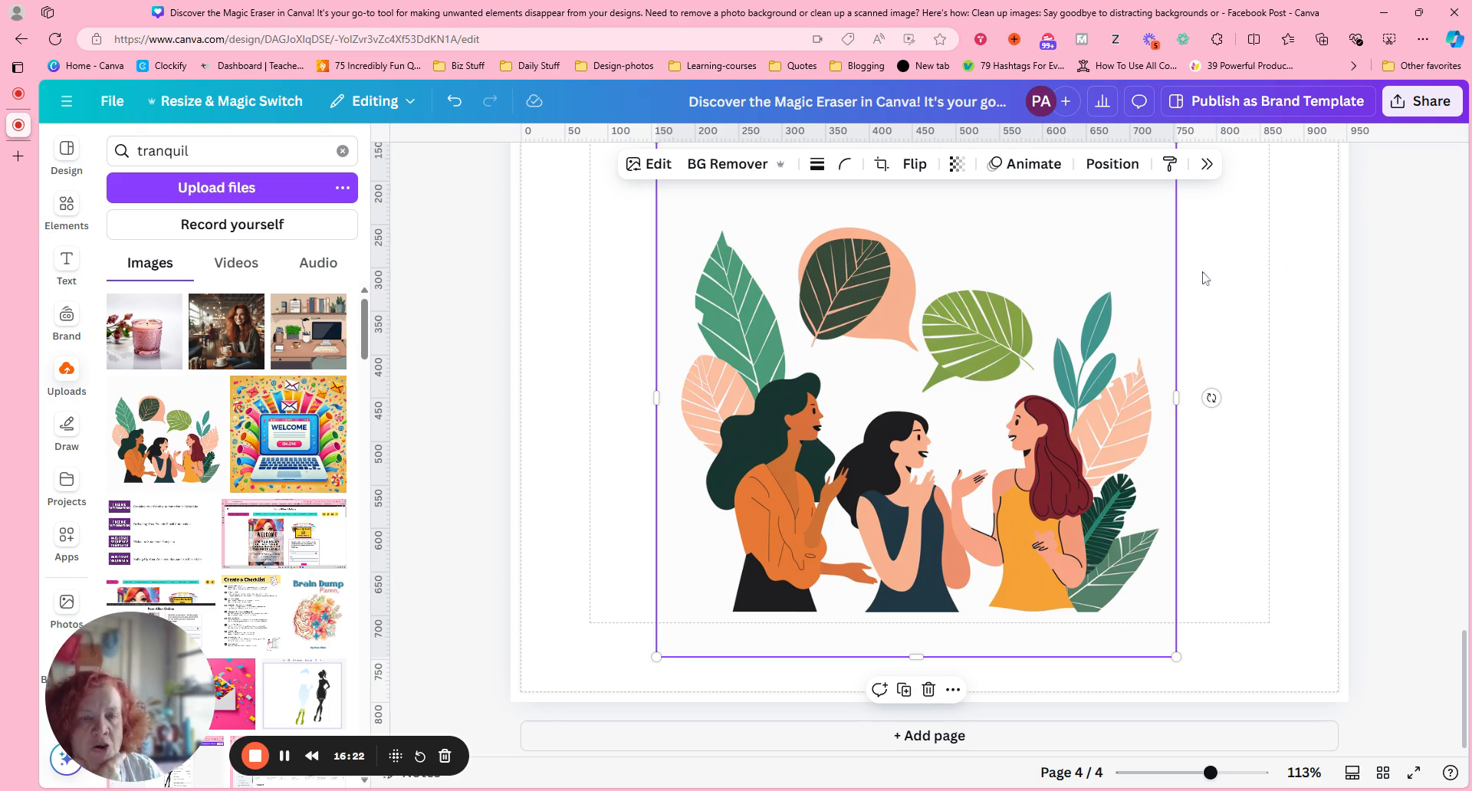
Step: Erase the two leaf-shaped speech bubbles above the women, using Magic Eraser with brush size 53
click(649, 164)
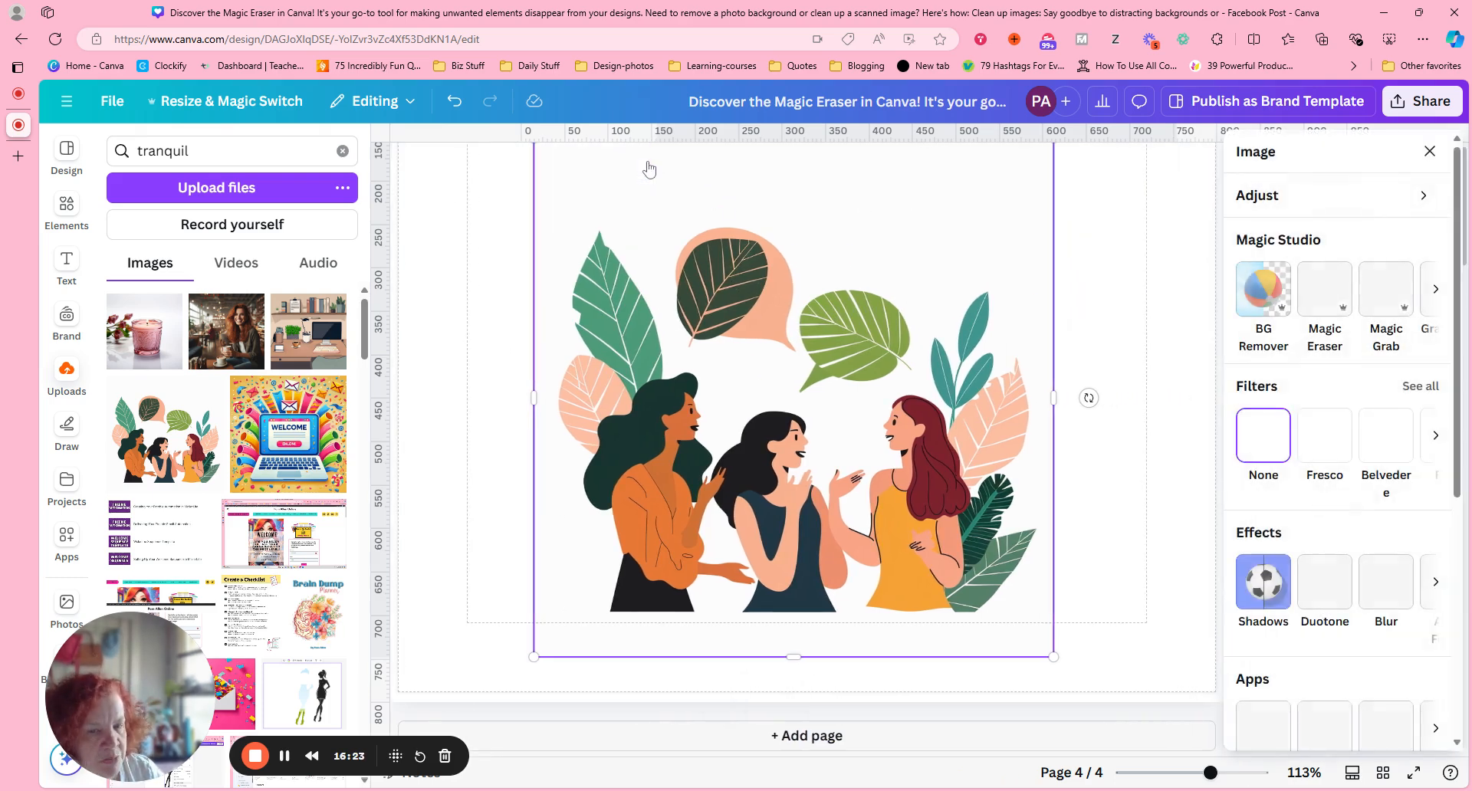
click(1326, 303)
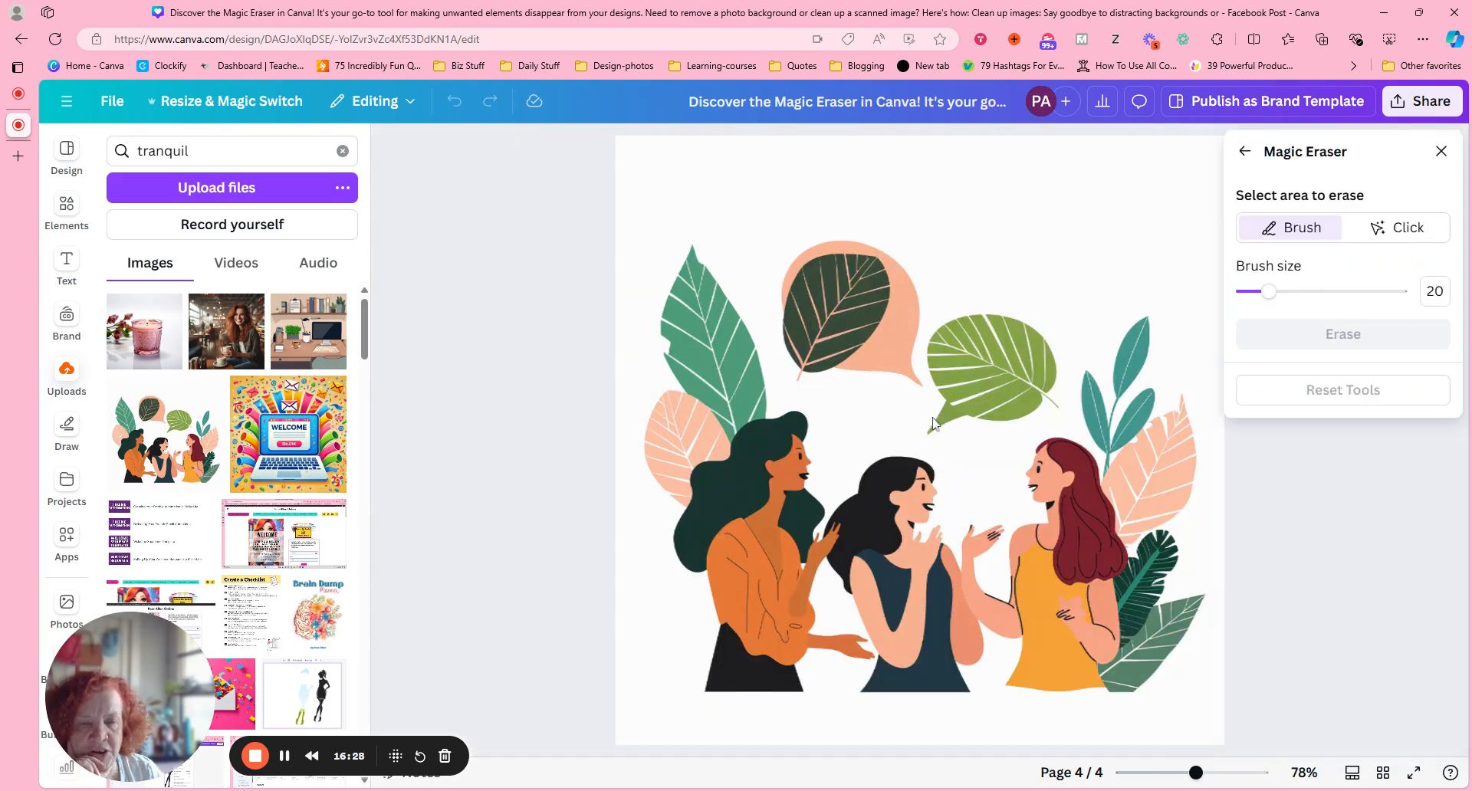
click(1407, 228)
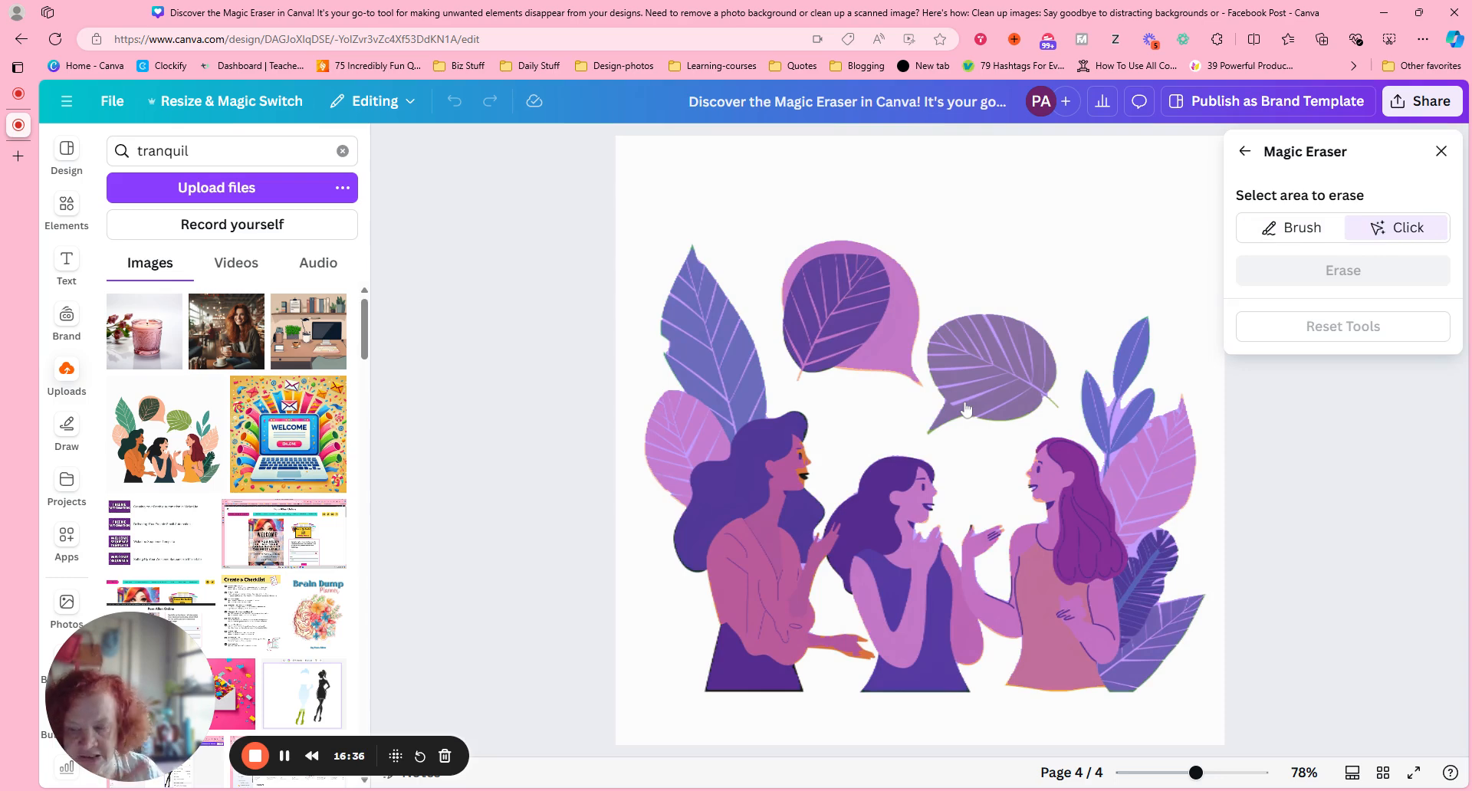
click(1301, 230)
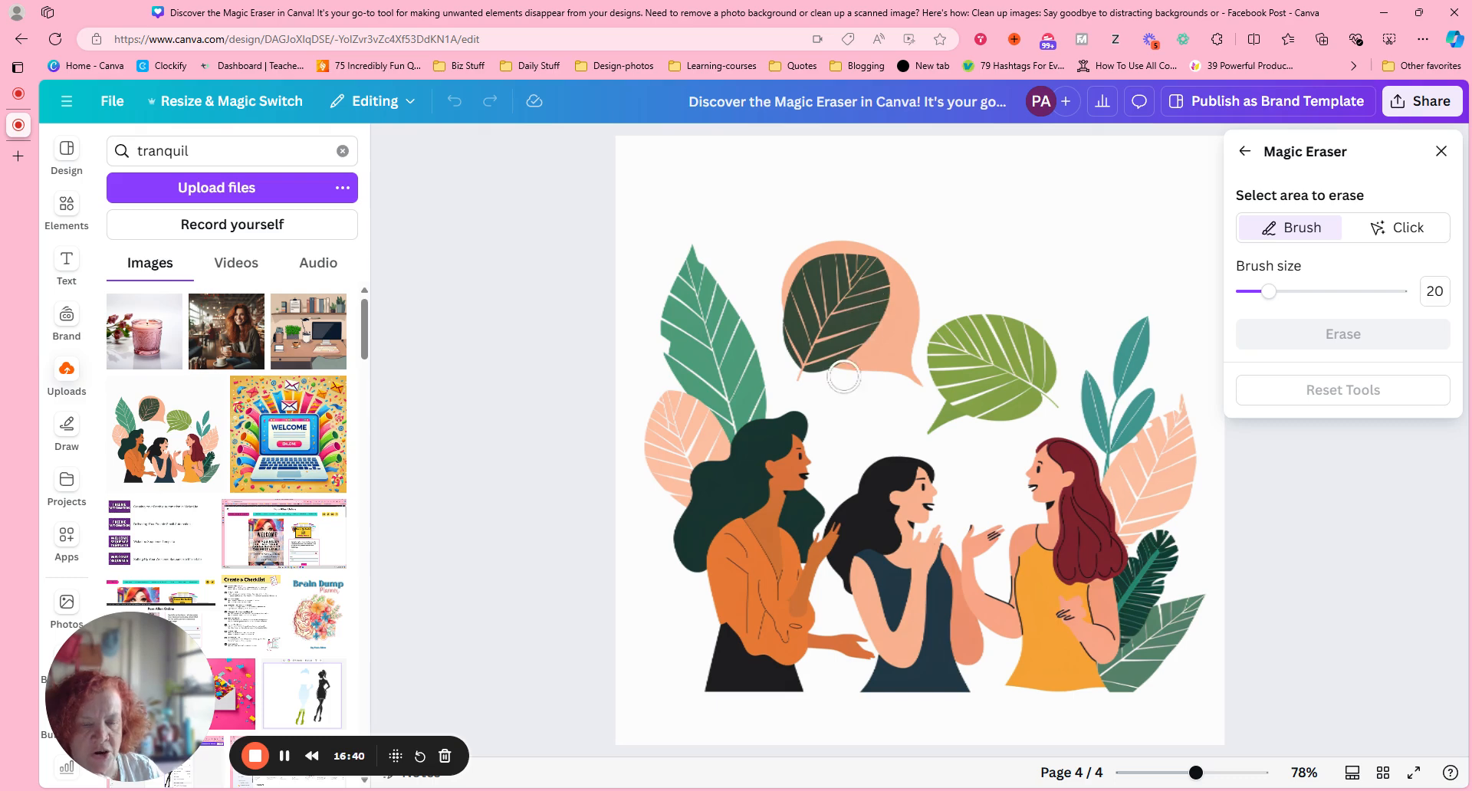
drag(1269, 291, 1334, 295)
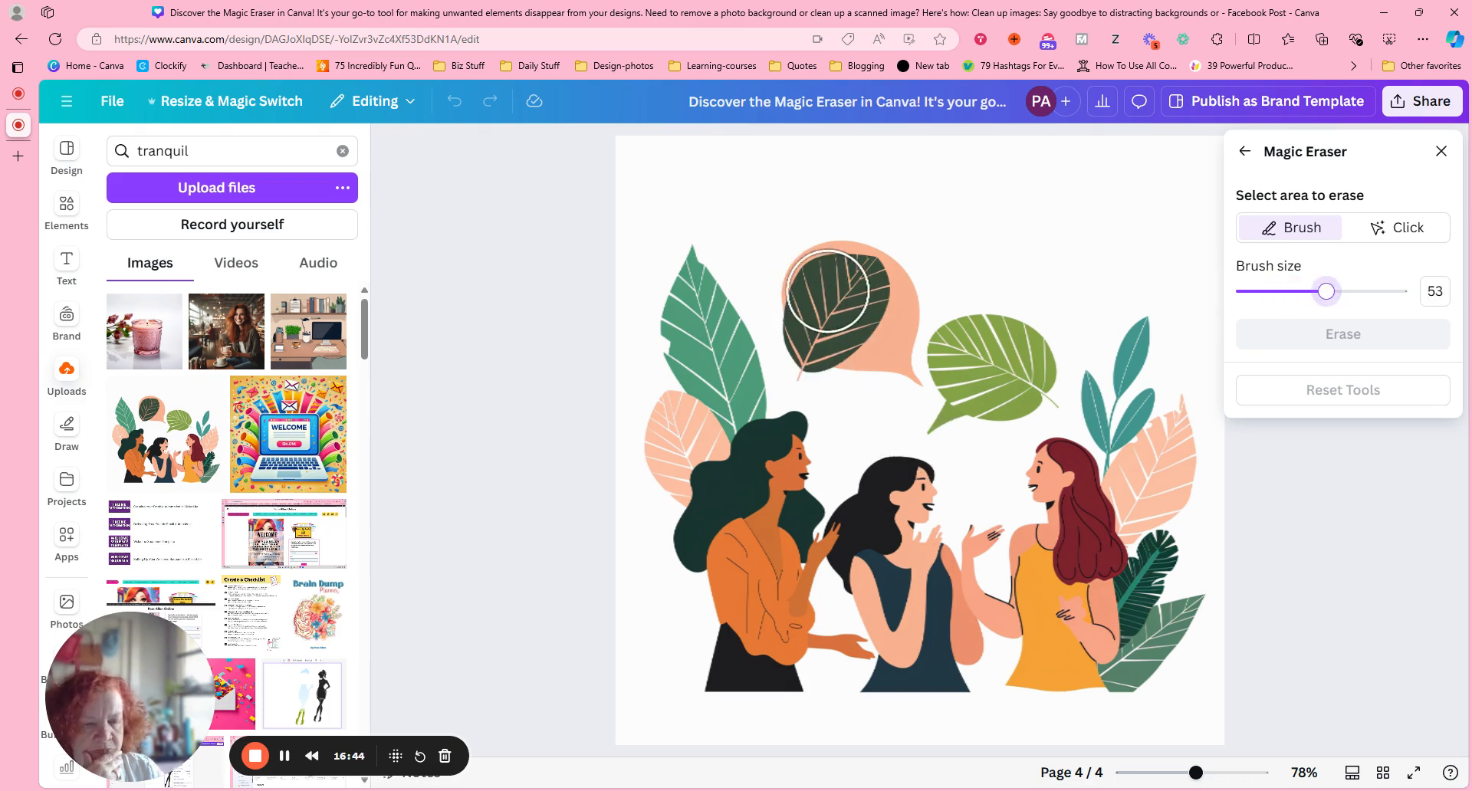
mouse_move(846, 276)
mouse_down()
mouse_move(822, 342)
mouse_move(860, 319)
mouse_move(867, 280)
mouse_move(893, 362)
mouse_move(951, 339)
mouse_move(1016, 357)
mouse_move(1029, 375)
mouse_move(990, 398)
mouse_up()
mouse_move(926, 384)
mouse_down()
mouse_move(861, 328)
mouse_move(881, 322)
mouse_up()
click(1343, 334)
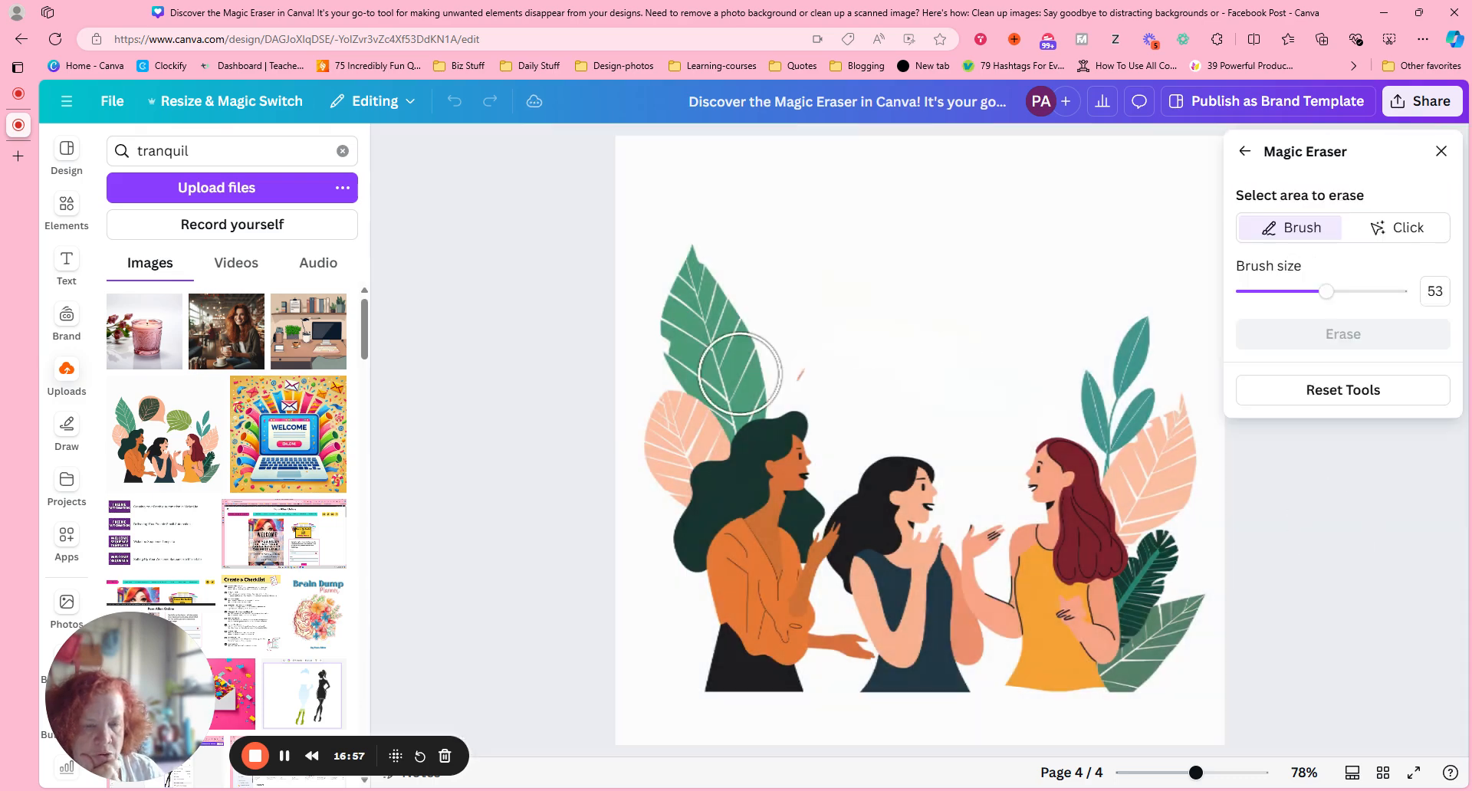
Step: Erase the small leftover stroke where the dark leaf bubble was, and return to the image editing options
click(821, 357)
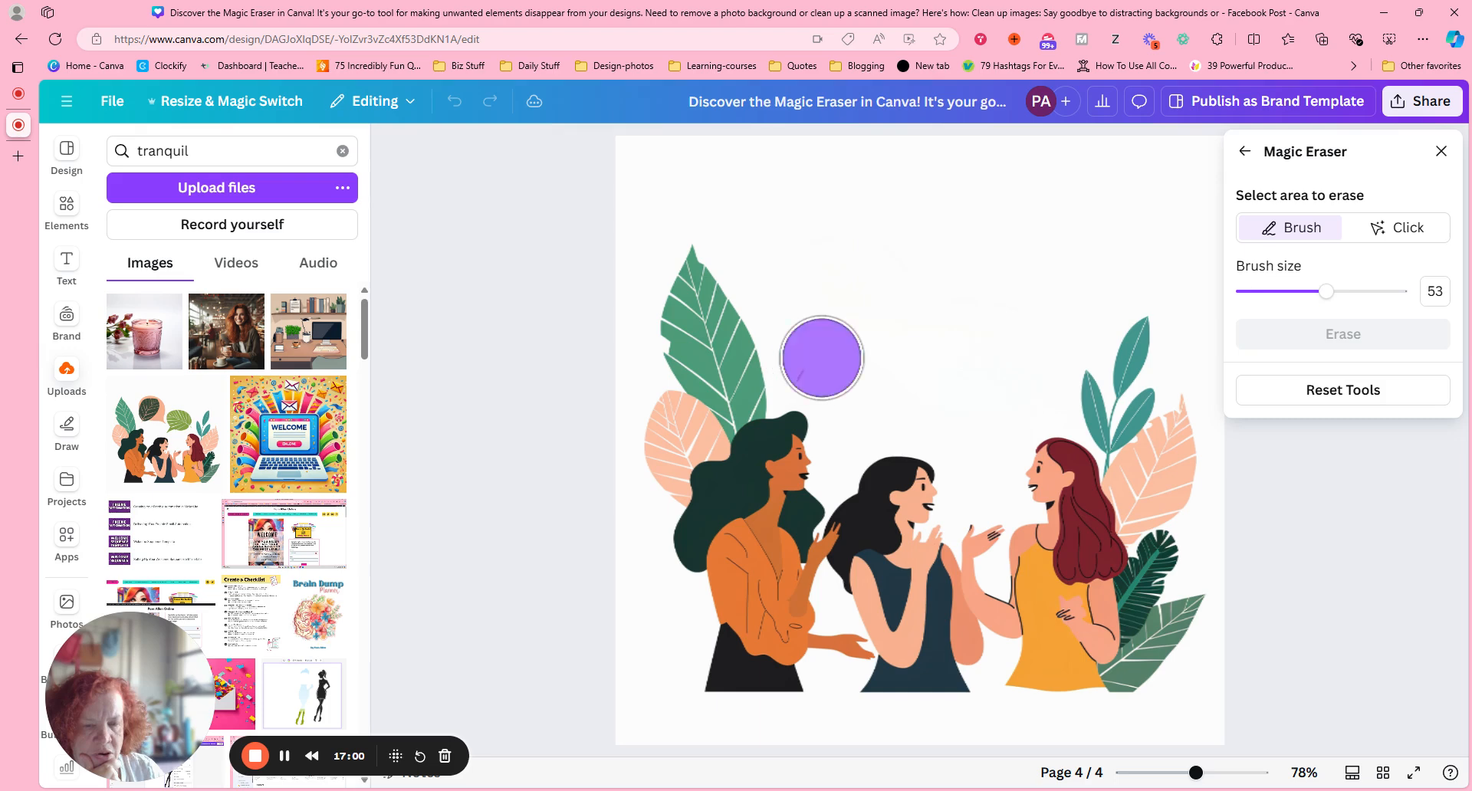
click(1379, 336)
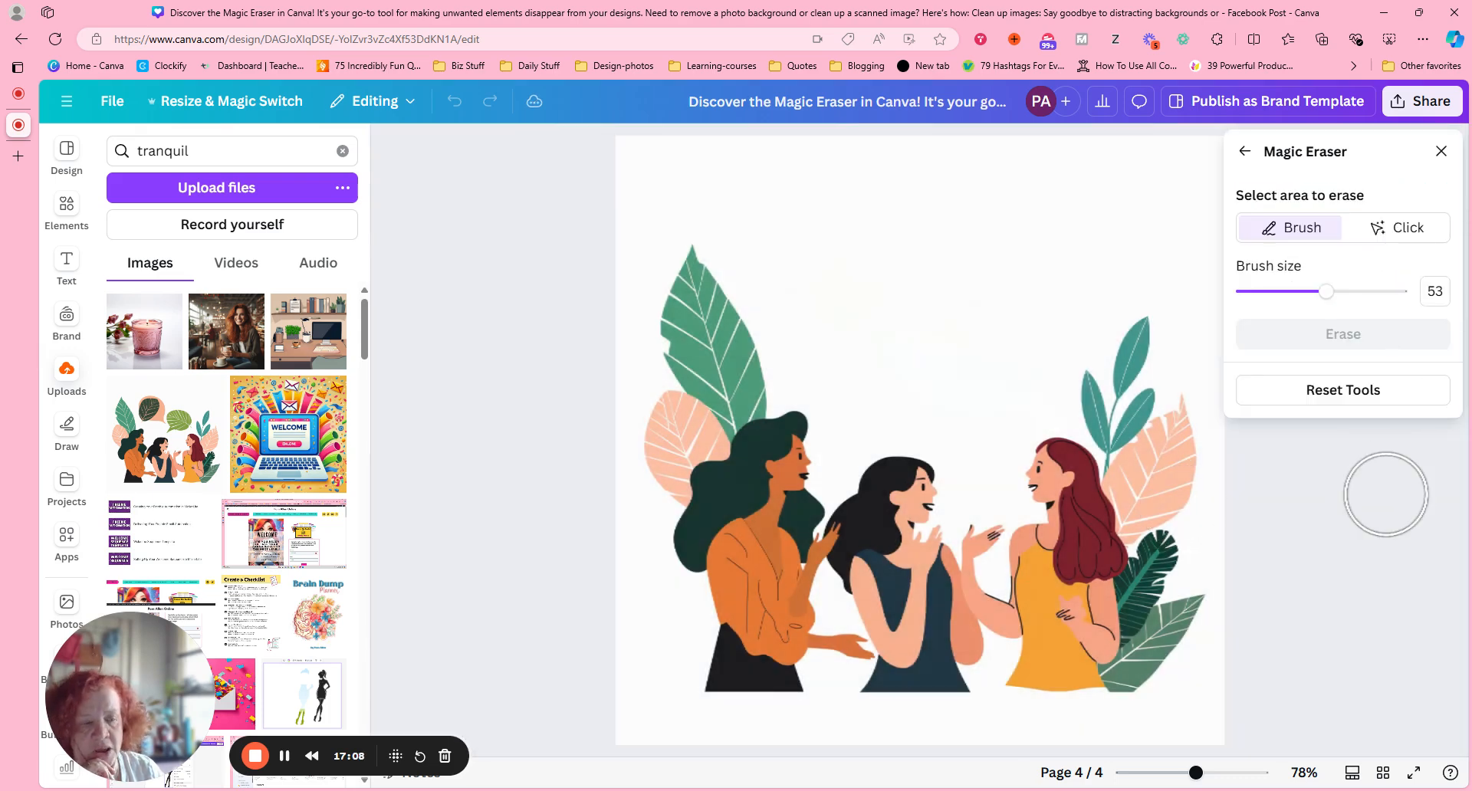
click(1244, 151)
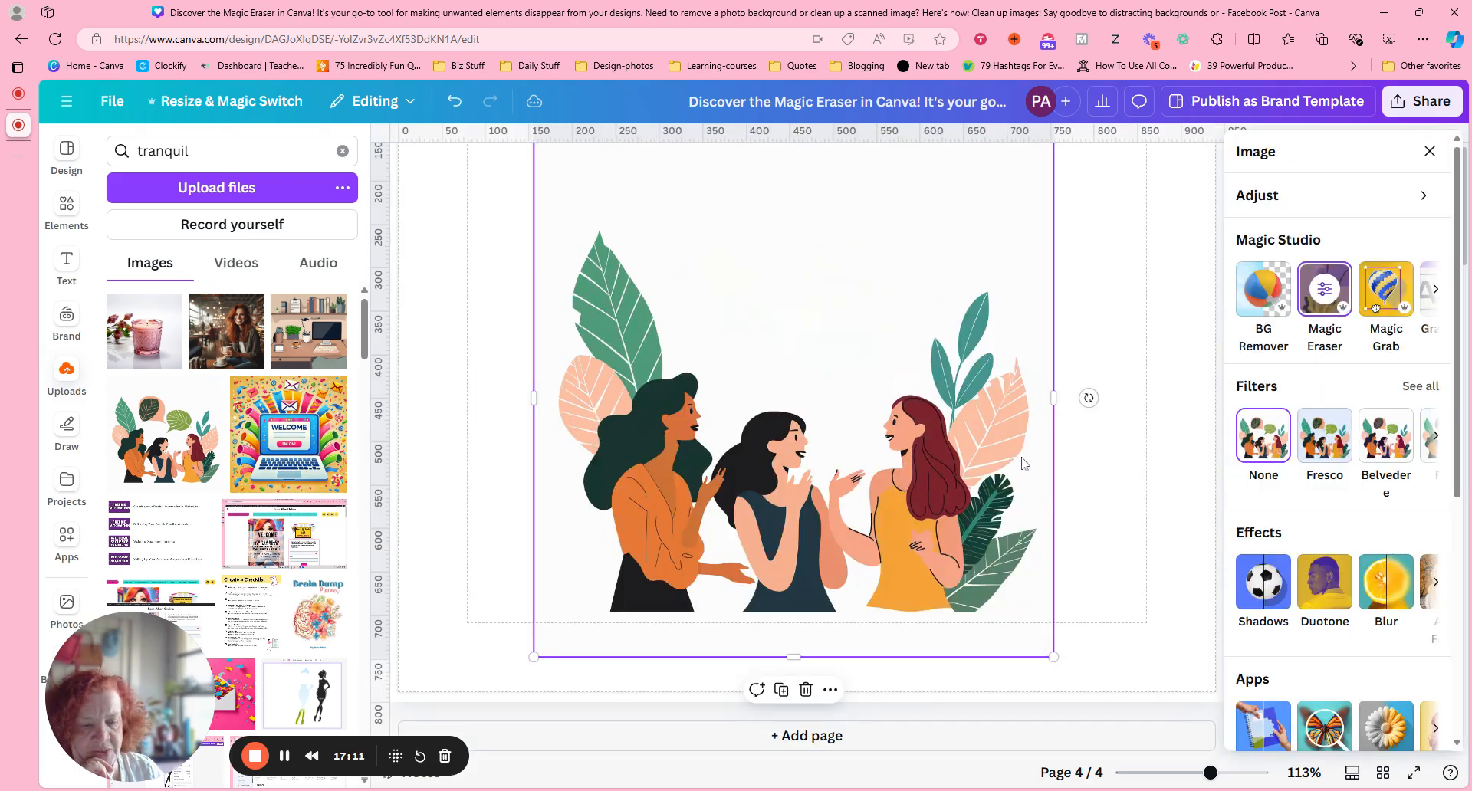
Step: Enlarge the women illustration, reposition it low on page 4, and deselect it to view the page at 57% zoom
drag(1018, 462, 1002, 488)
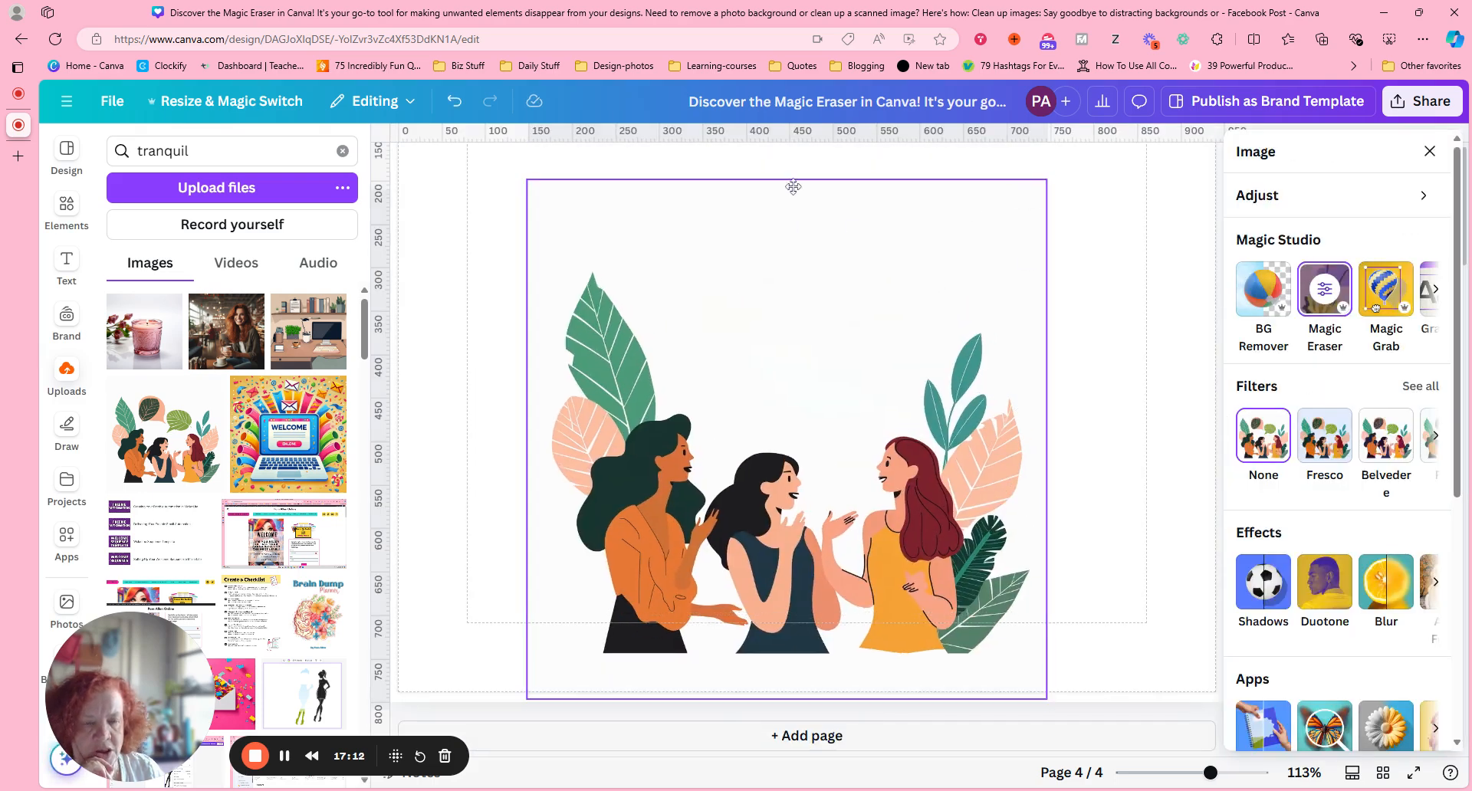
drag(785, 226, 789, 186)
drag(1044, 170, 1192, 144)
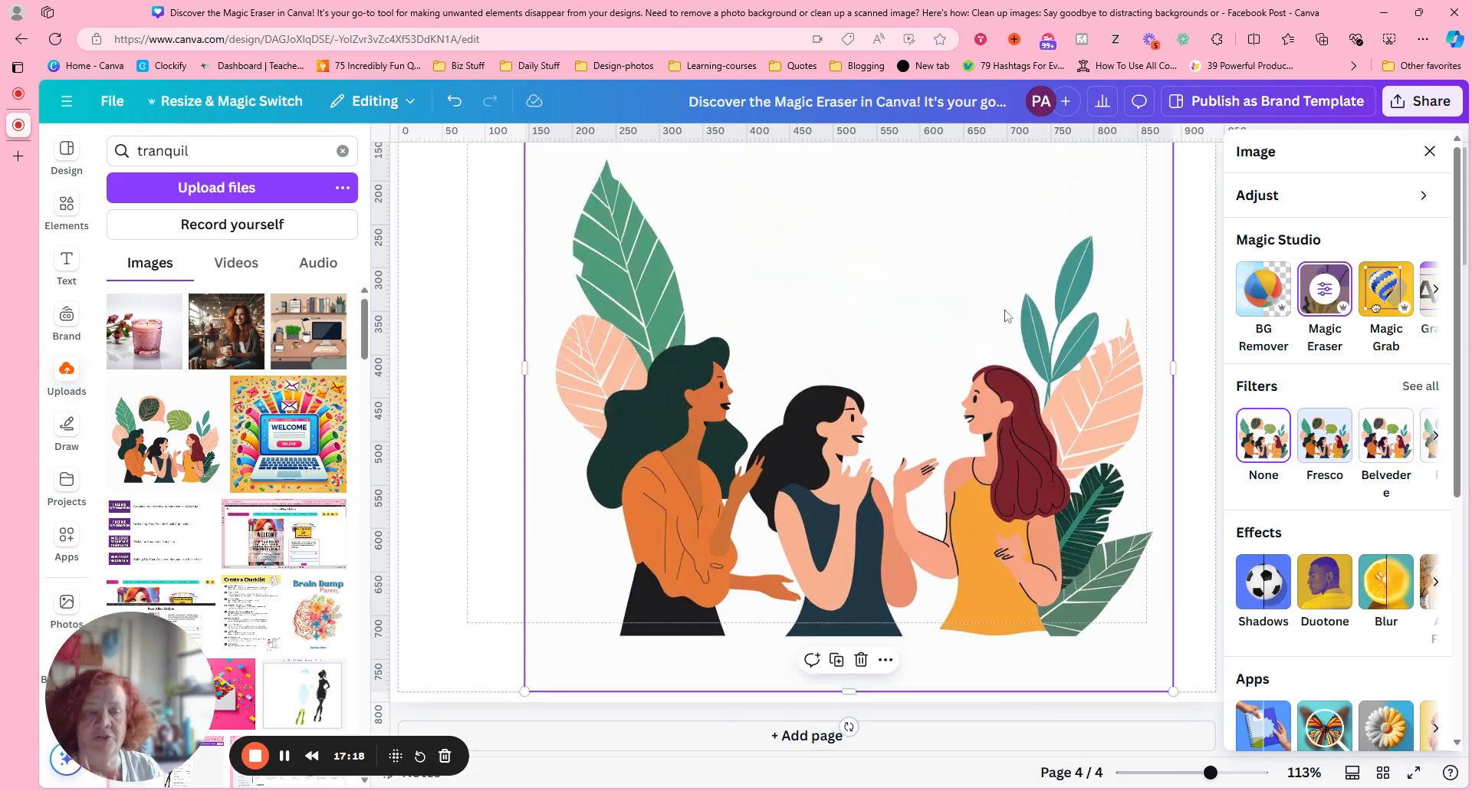
drag(994, 447, 932, 491)
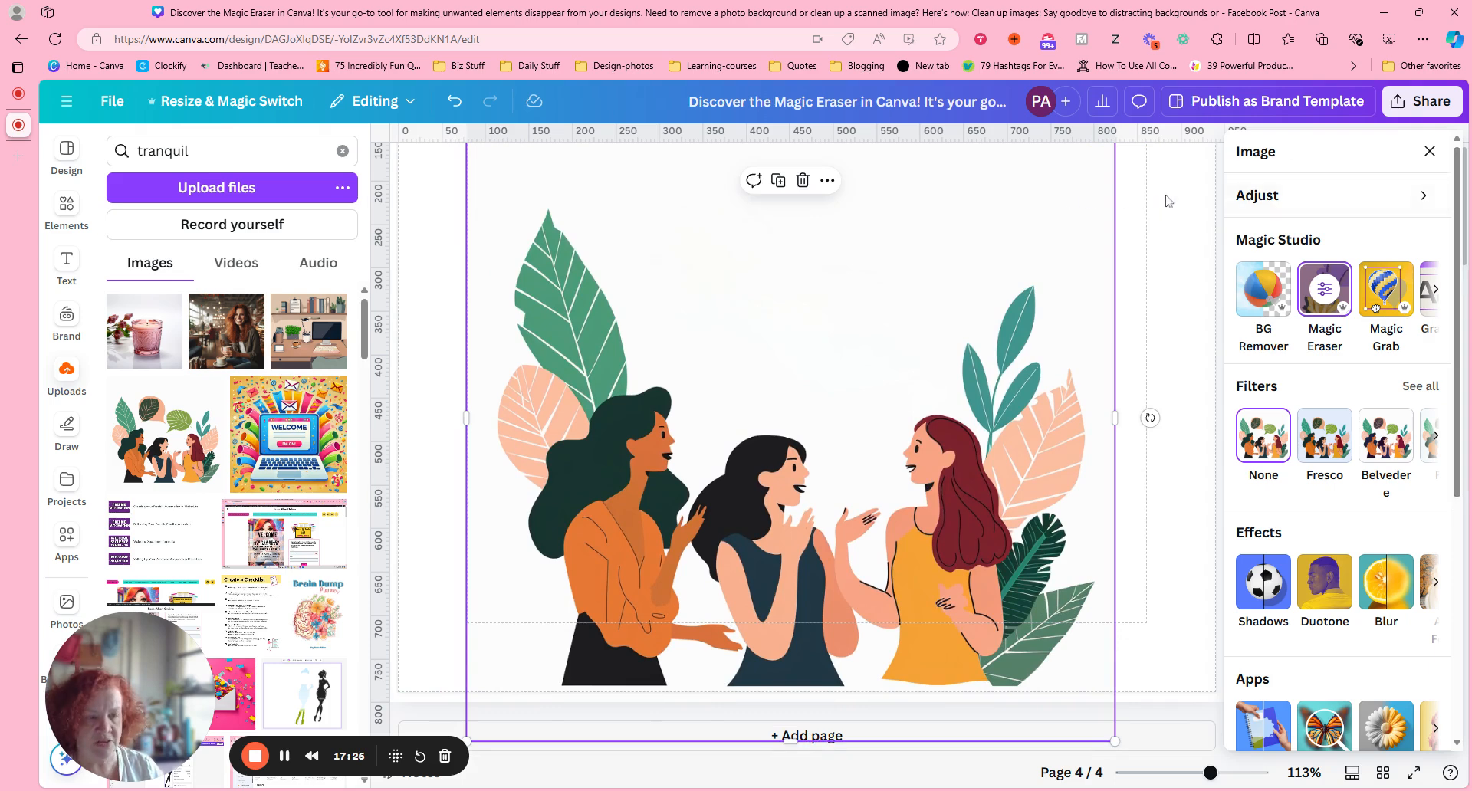
click(1168, 201)
drag(1211, 773, 1184, 776)
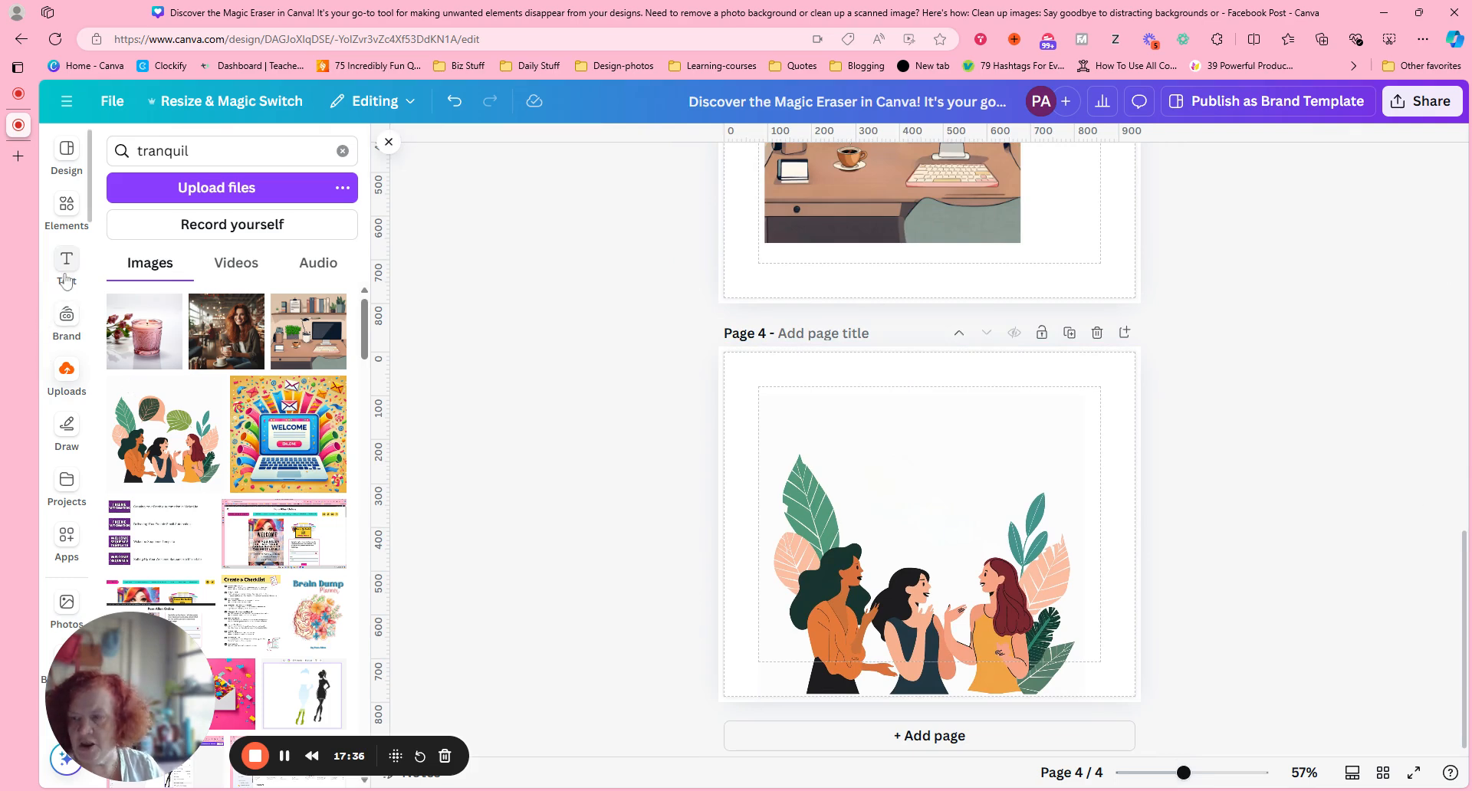
Step: Add the orange "Artemis & SONS" font combination to page 4, over the women illustration
click(67, 264)
scroll(366, 488, down, 1)
scroll(366, 487, down, 4)
drag(369, 551, 385, 647)
drag(1013, 443, 959, 437)
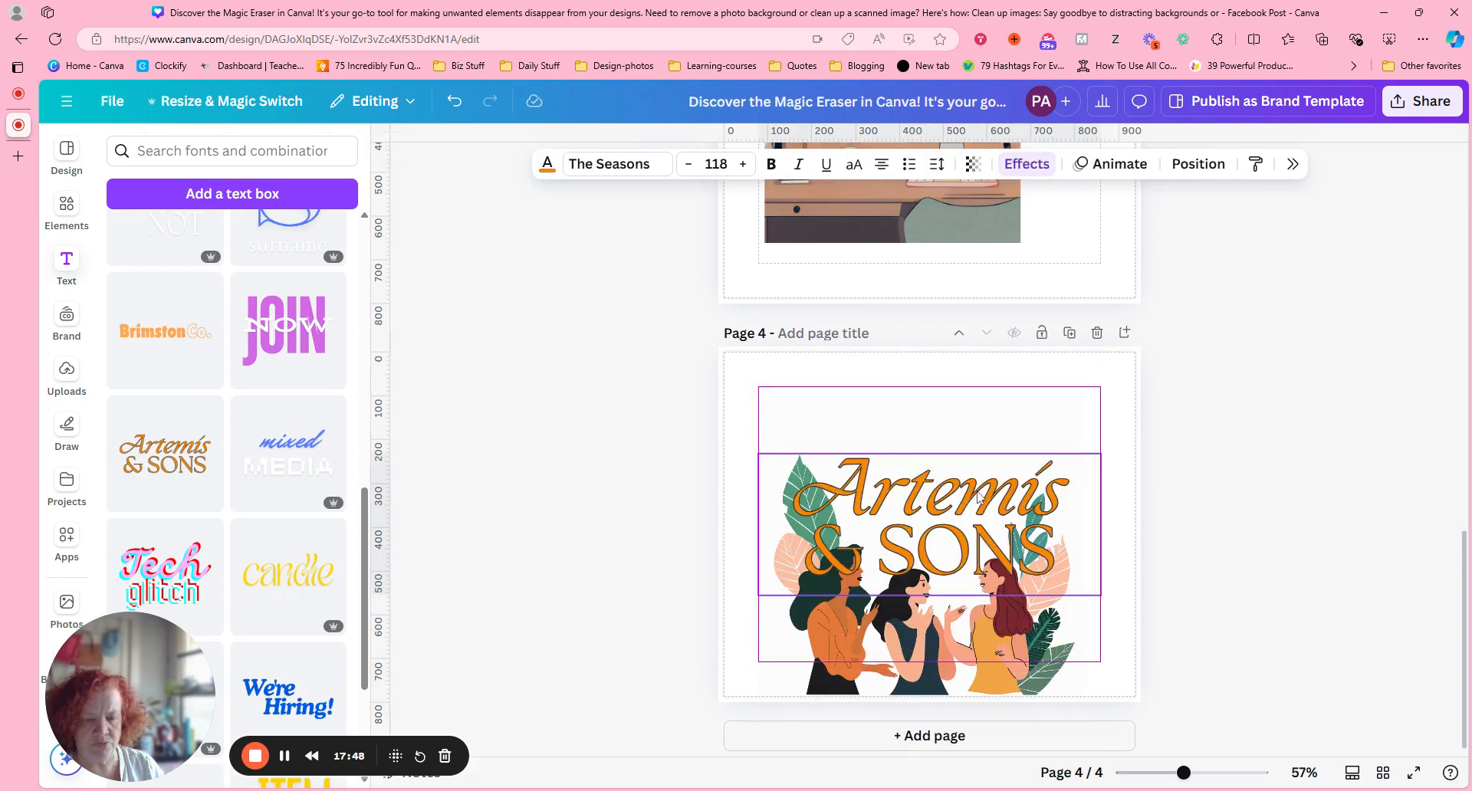
Step: Shrink the "Artemis & SONS" text and place it in the empty space above the three women on page 4
key(Escape)
drag(935, 498, 932, 418)
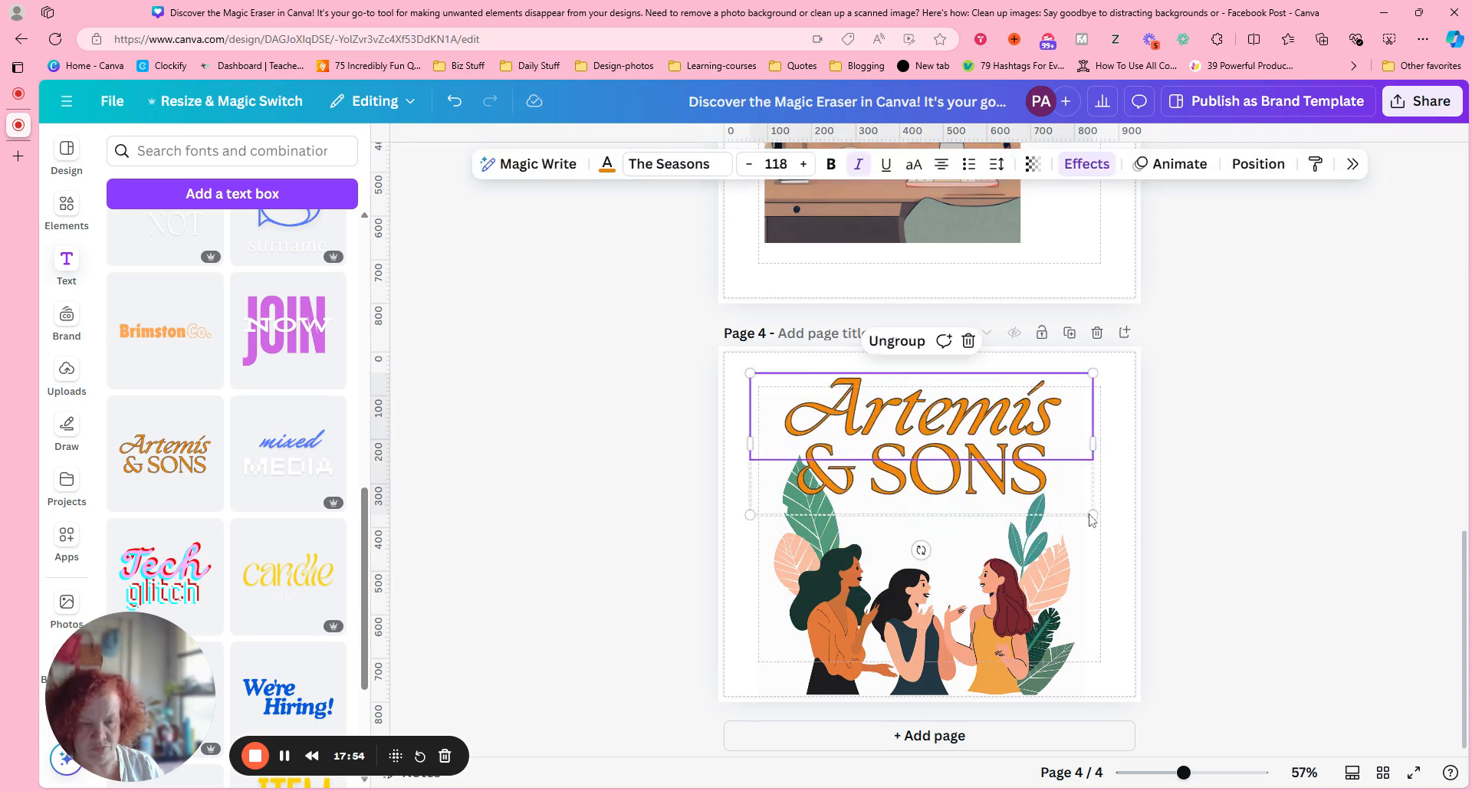
drag(1092, 514, 1013, 482)
drag(922, 443, 963, 460)
click(1339, 444)
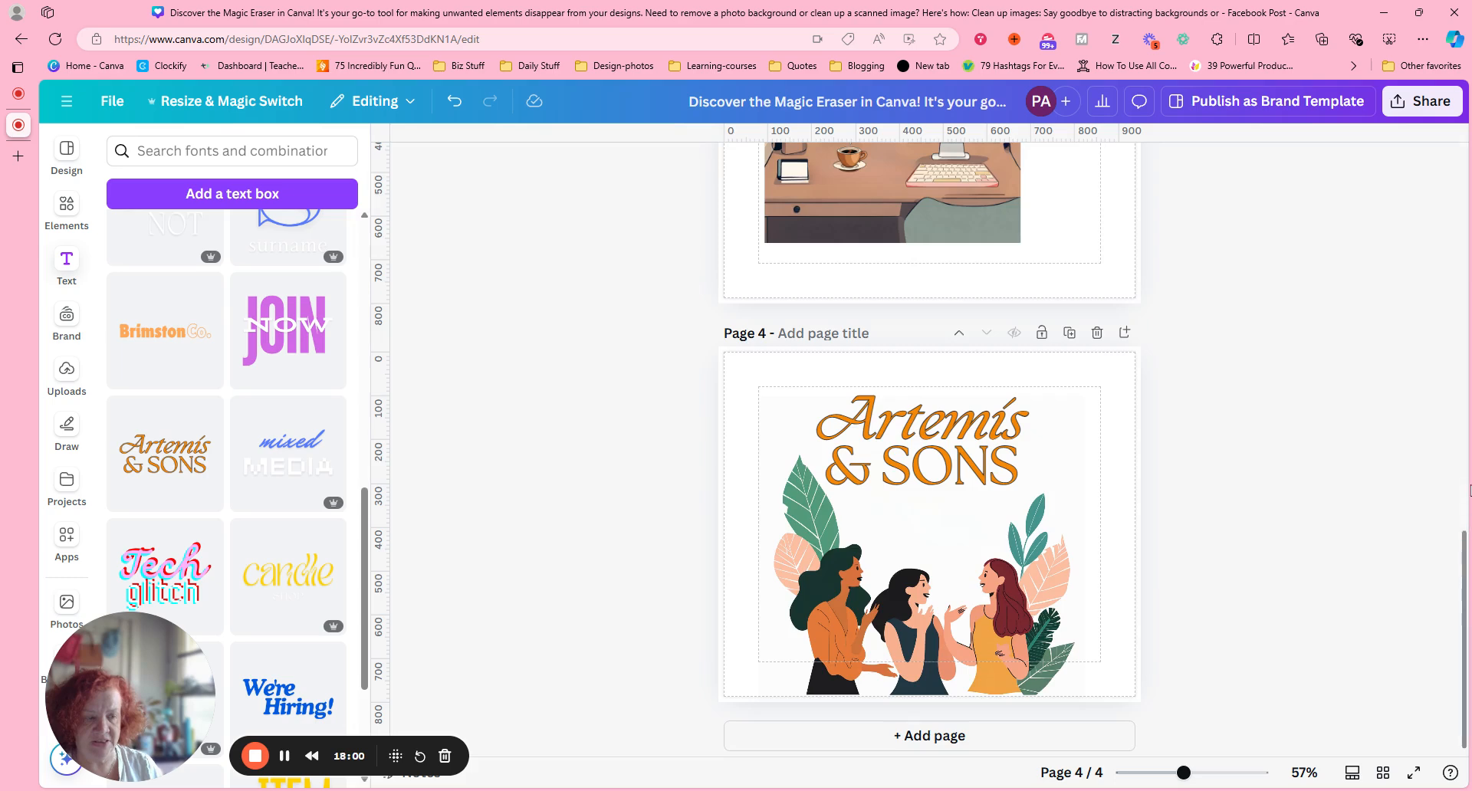
Step: Move the desk illustration into the corner of page 3 and enlarge it until it covers the whole page
drag(1464, 579, 1468, 468)
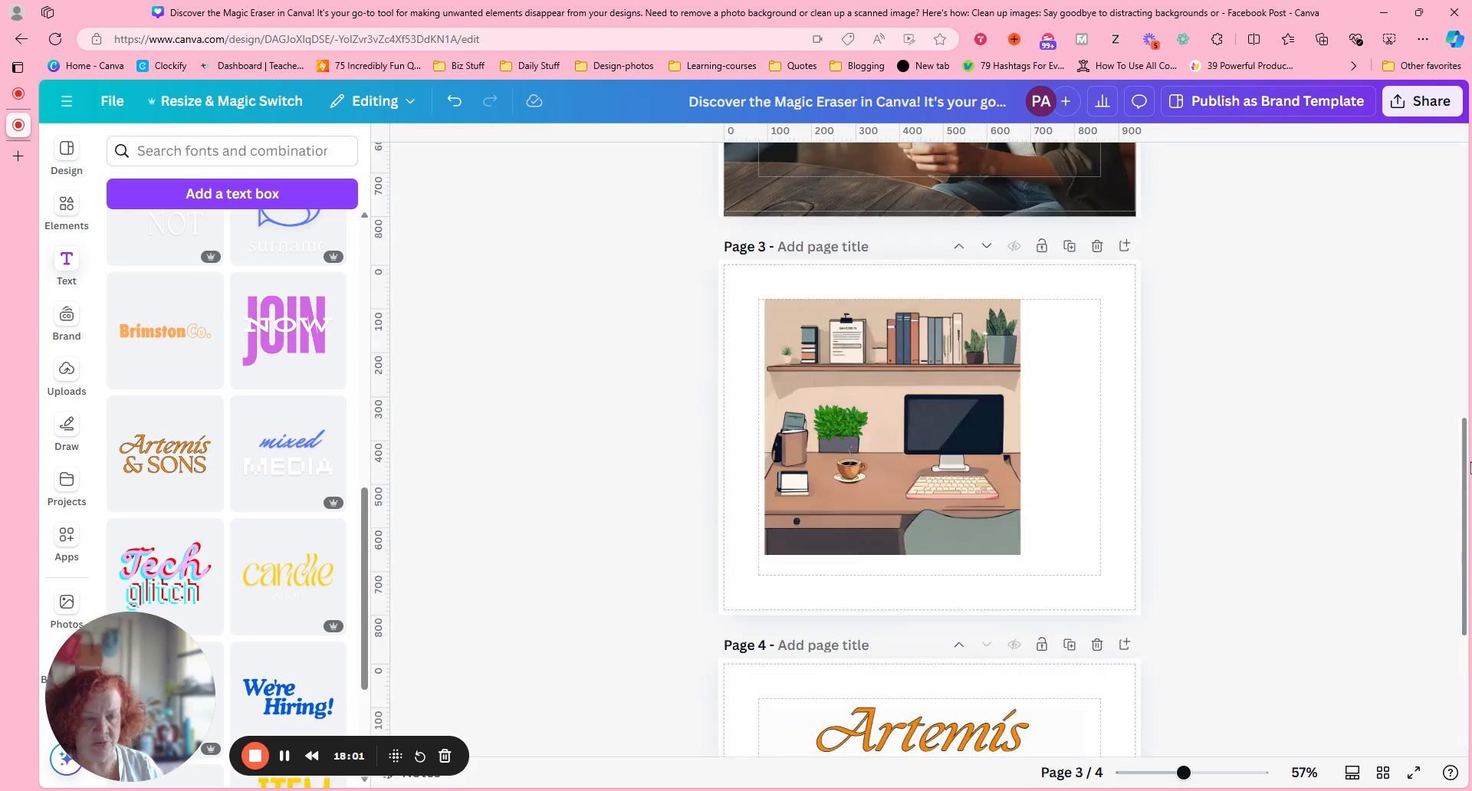
click(922, 411)
drag(923, 411, 920, 452)
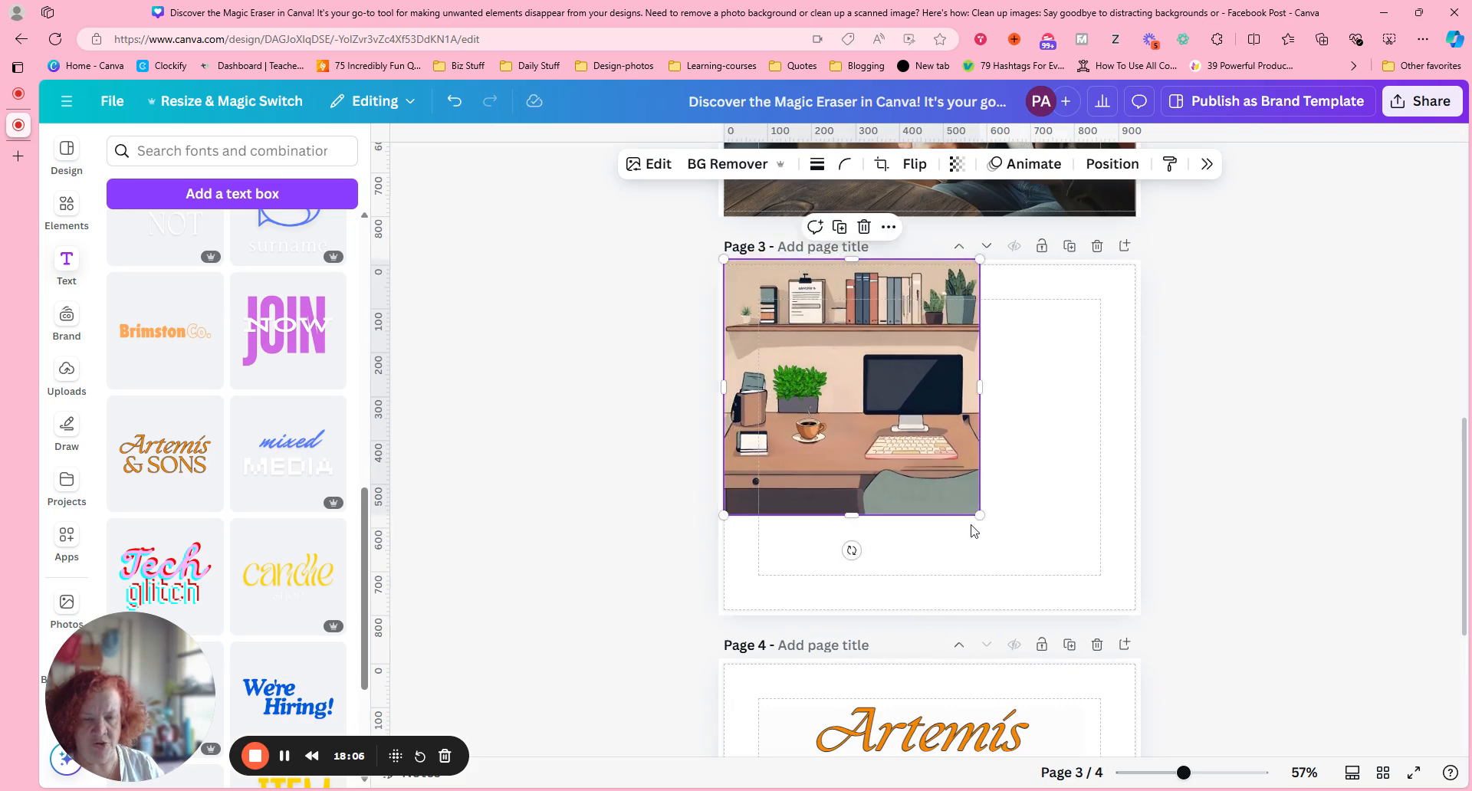
drag(1038, 529, 1265, 593)
drag(1254, 477, 1261, 395)
click(1261, 395)
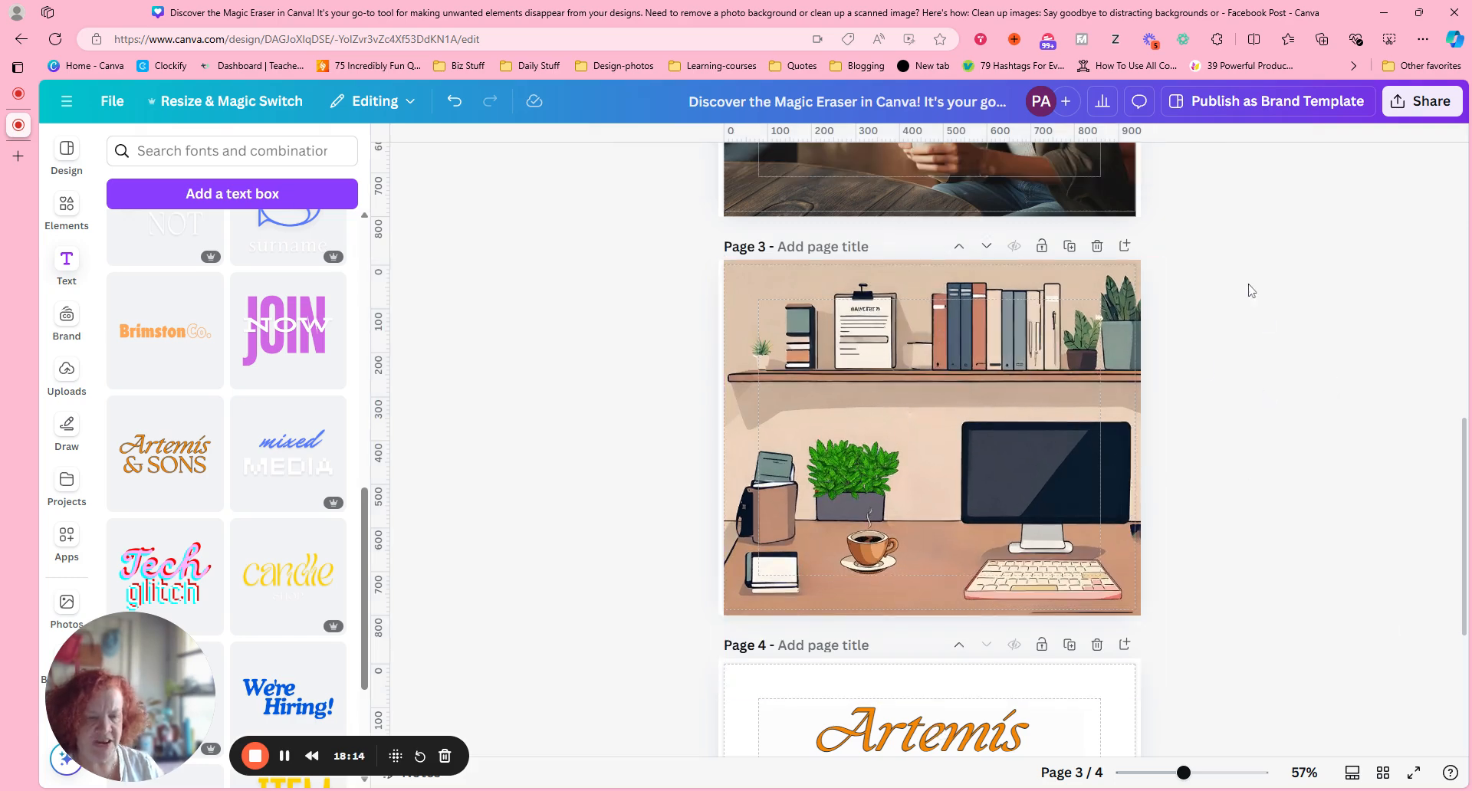
click(734, 454)
drag(724, 470, 694, 470)
click(1323, 307)
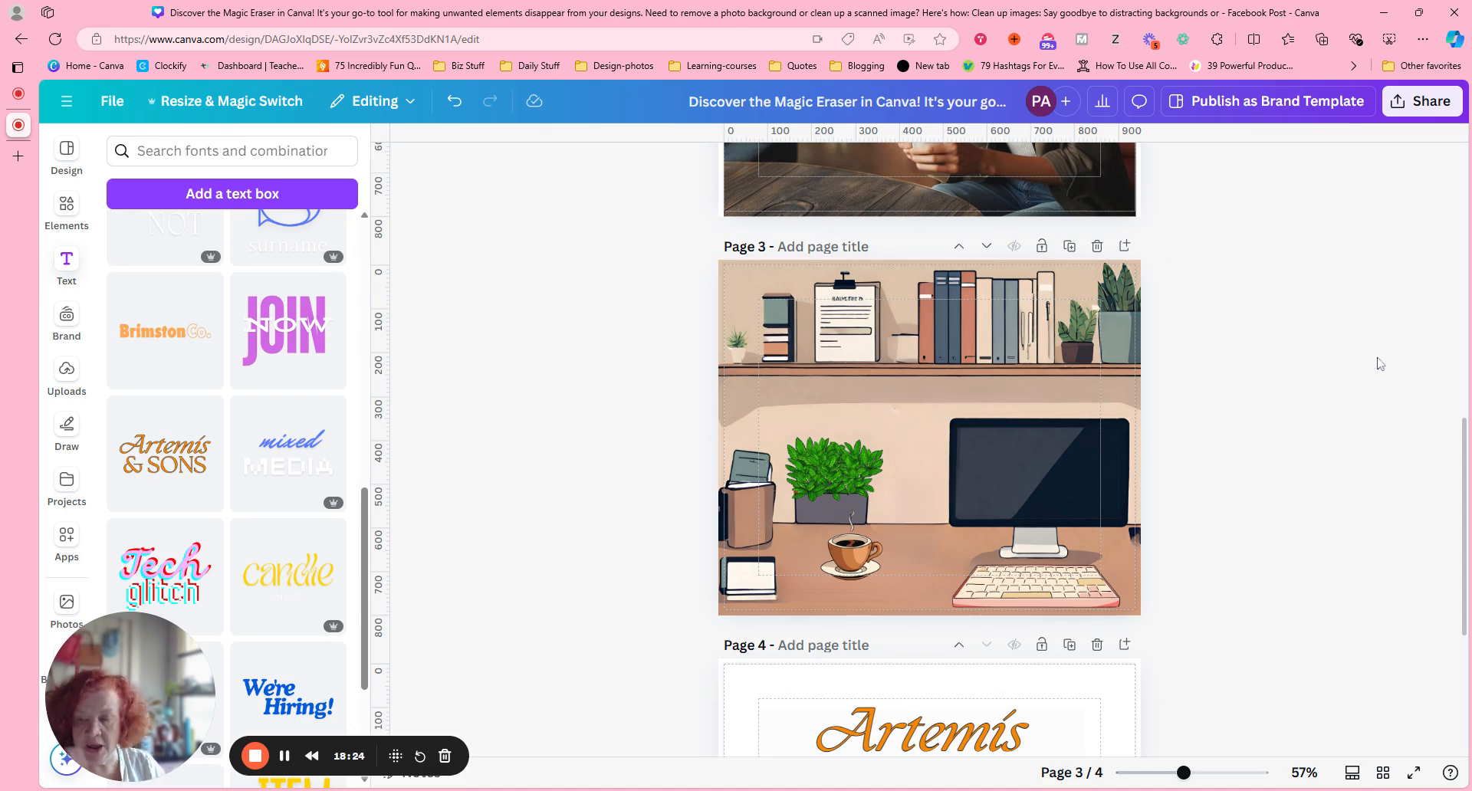
Step: Return to page 1, search the elements for "bedroom background" and browse the photo results
drag(1464, 468, 1464, 333)
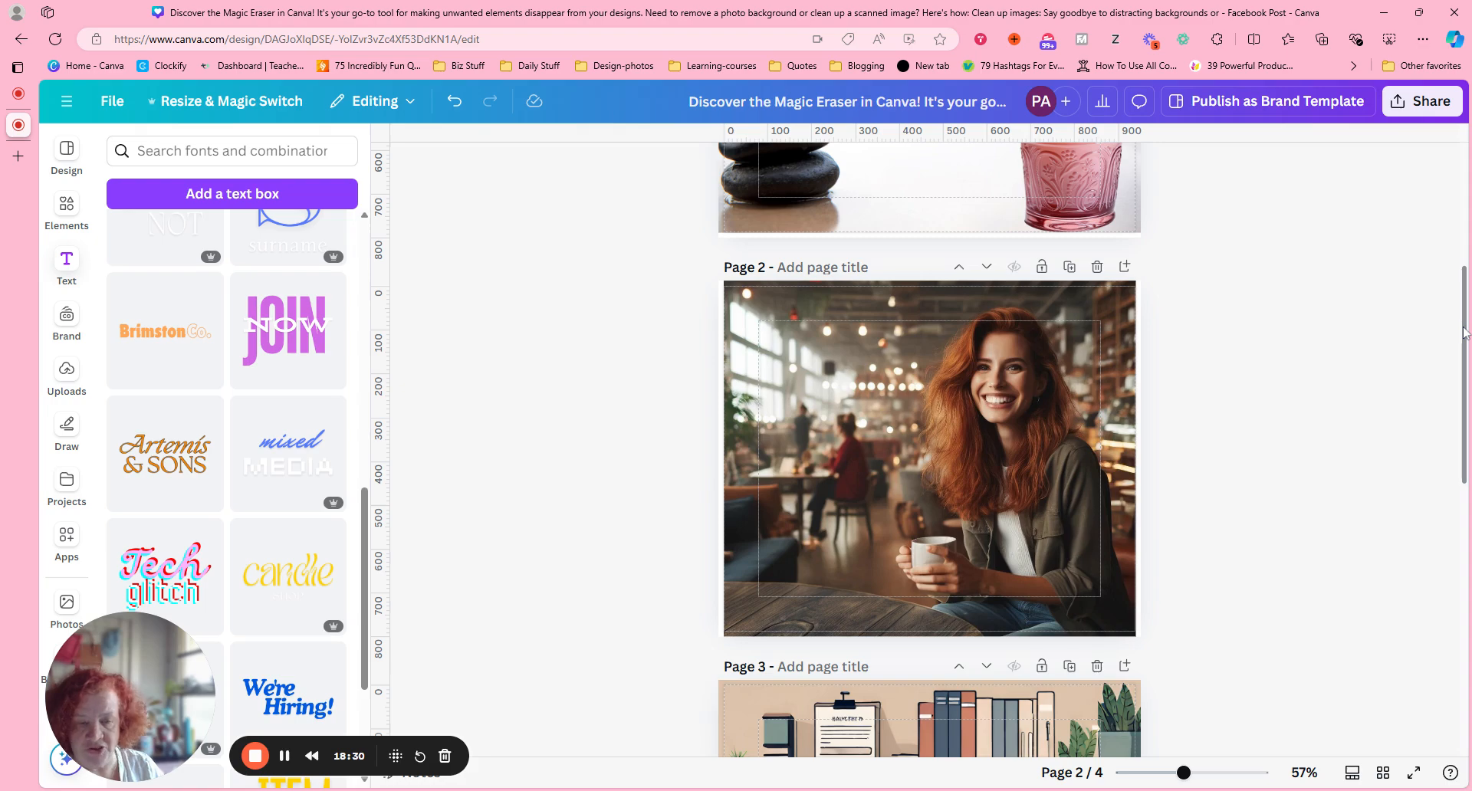
drag(1464, 333, 1464, 217)
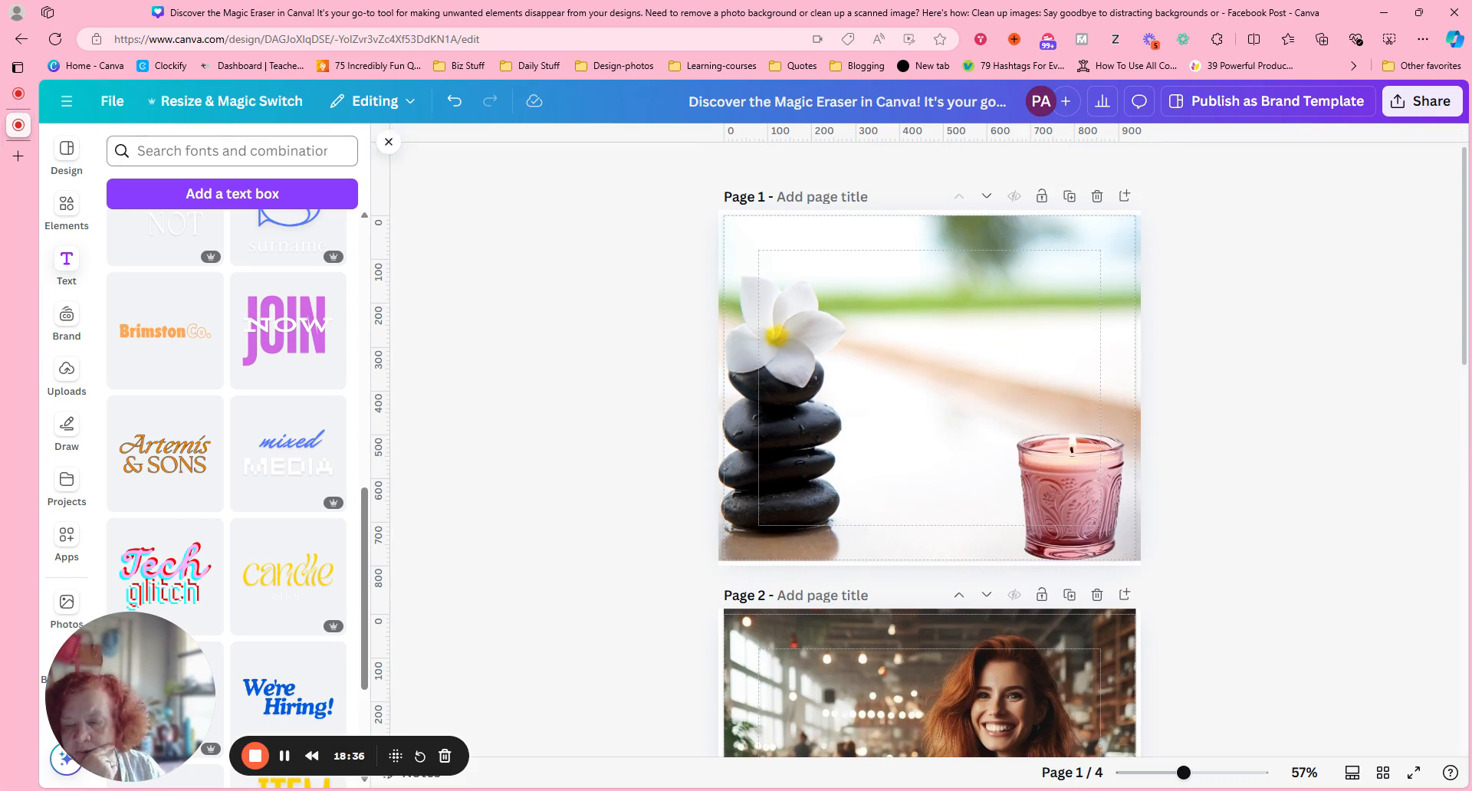
click(230, 151)
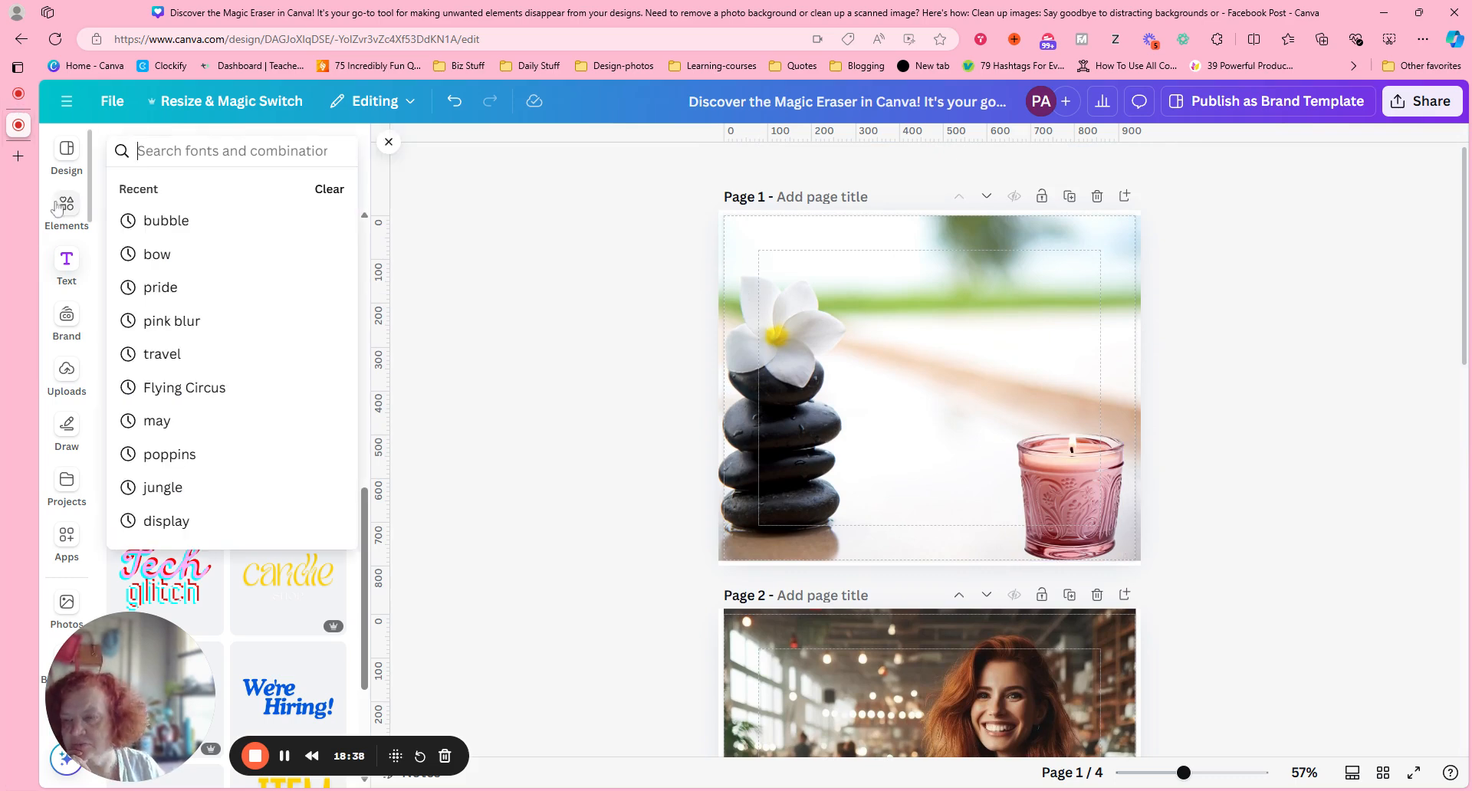
key(Escape)
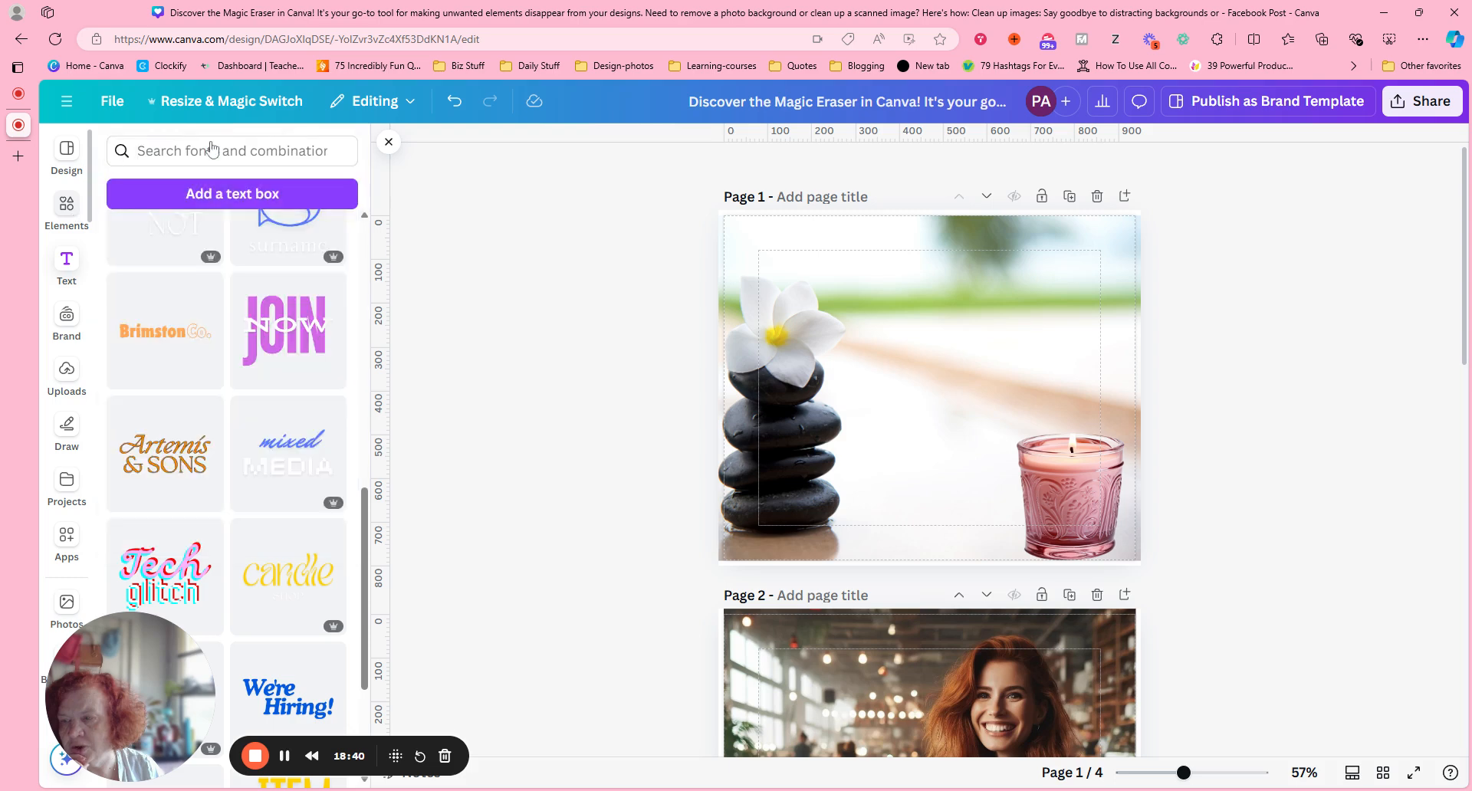
click(66, 203)
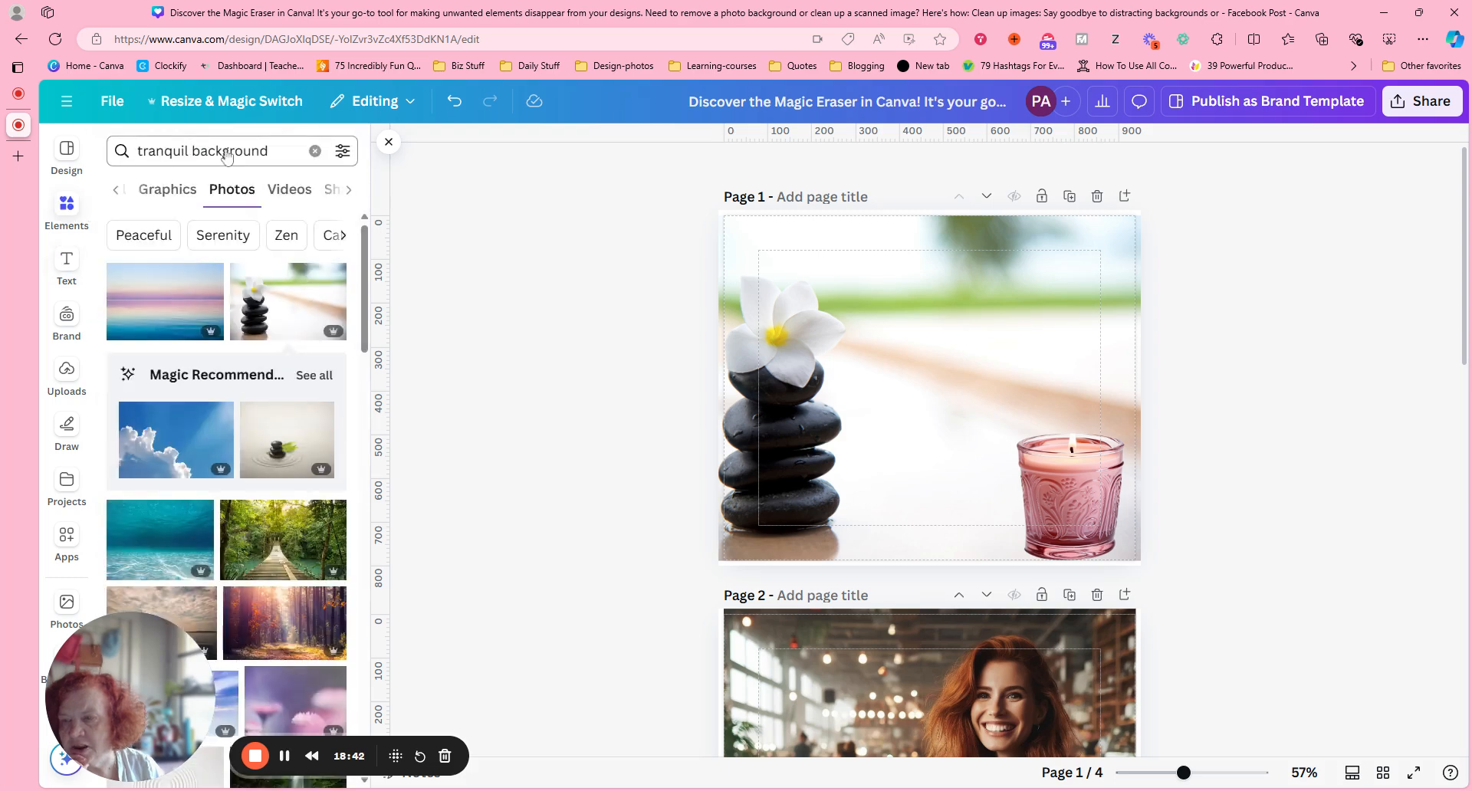
click(314, 150)
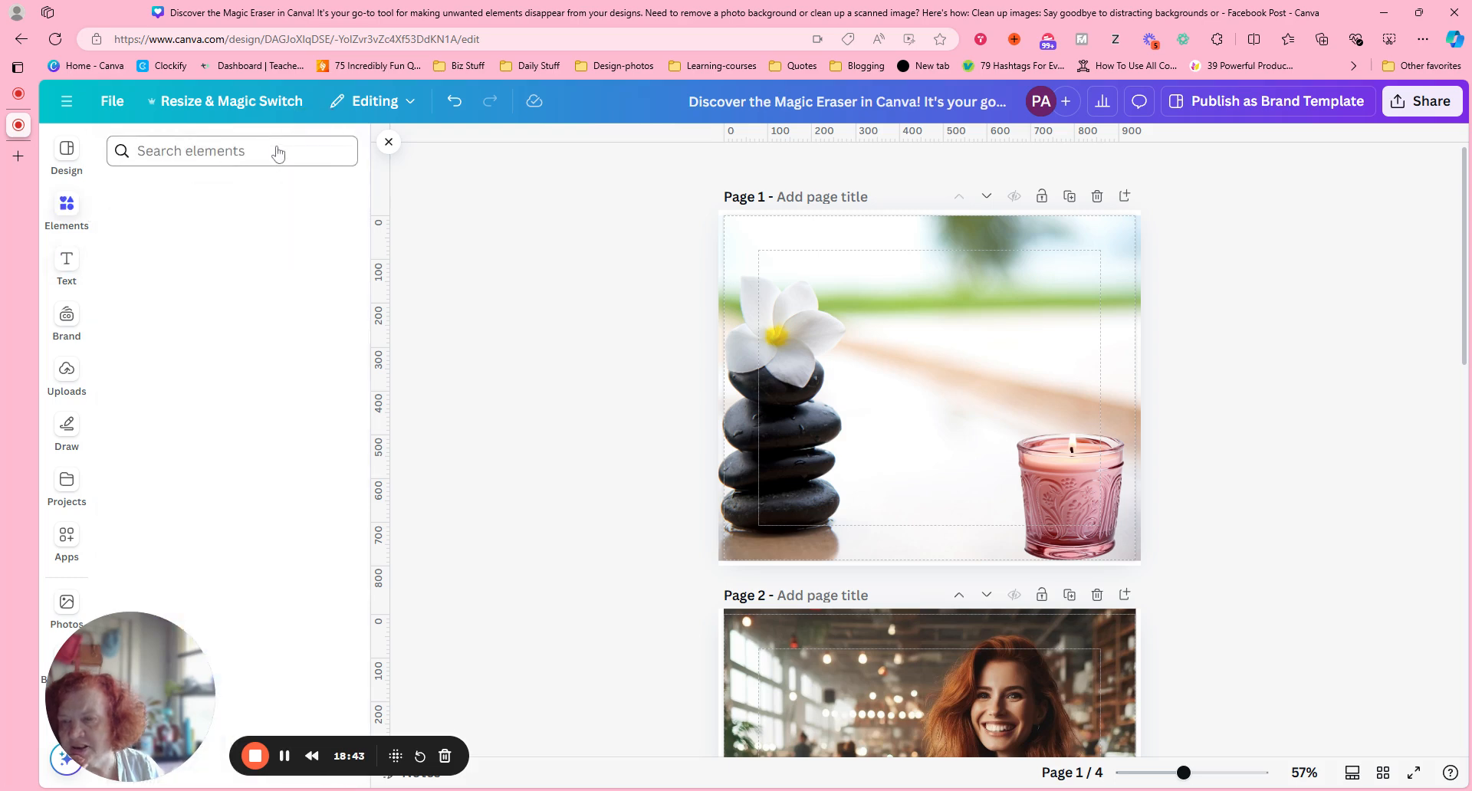
text(bed)
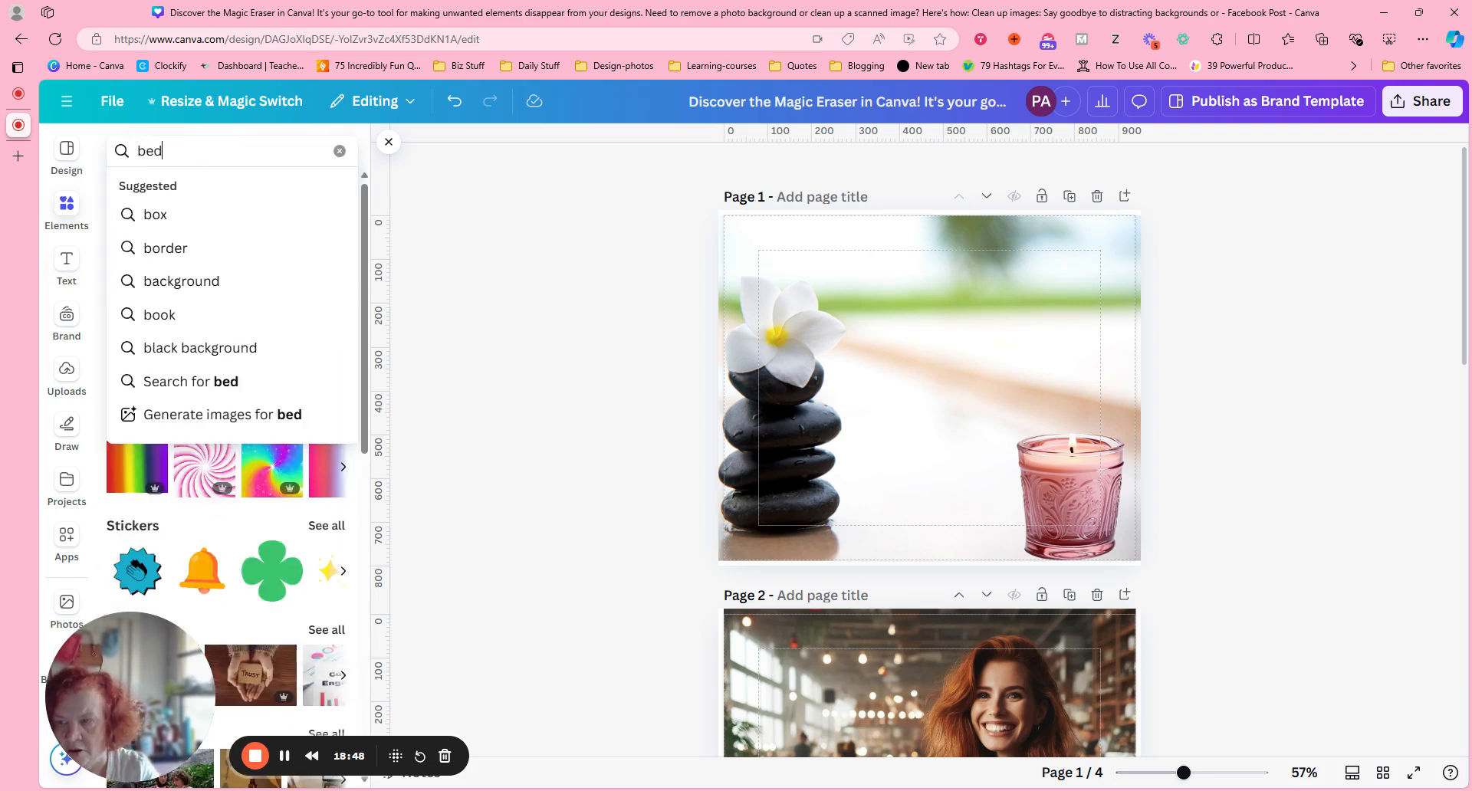
text(room)
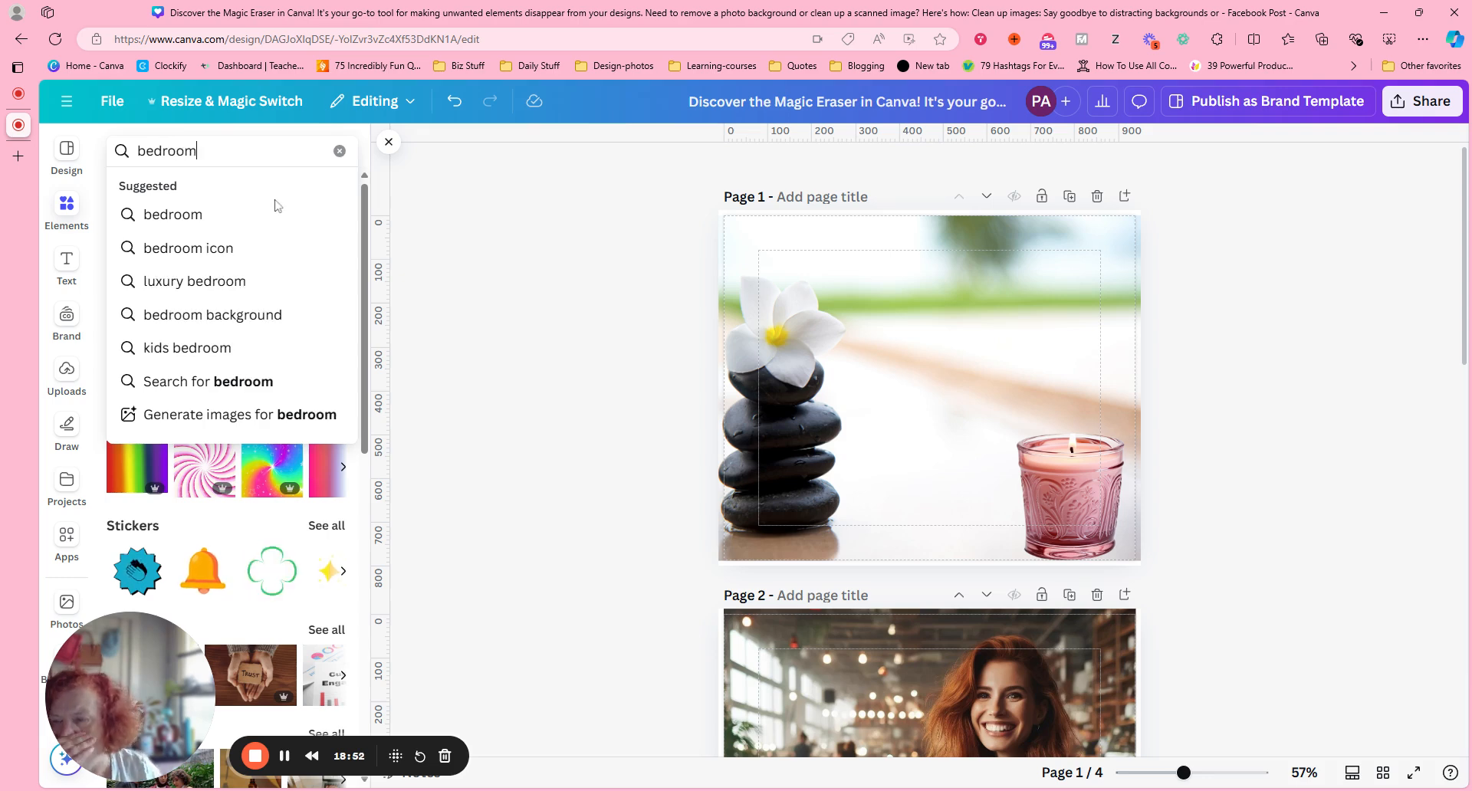
click(253, 311)
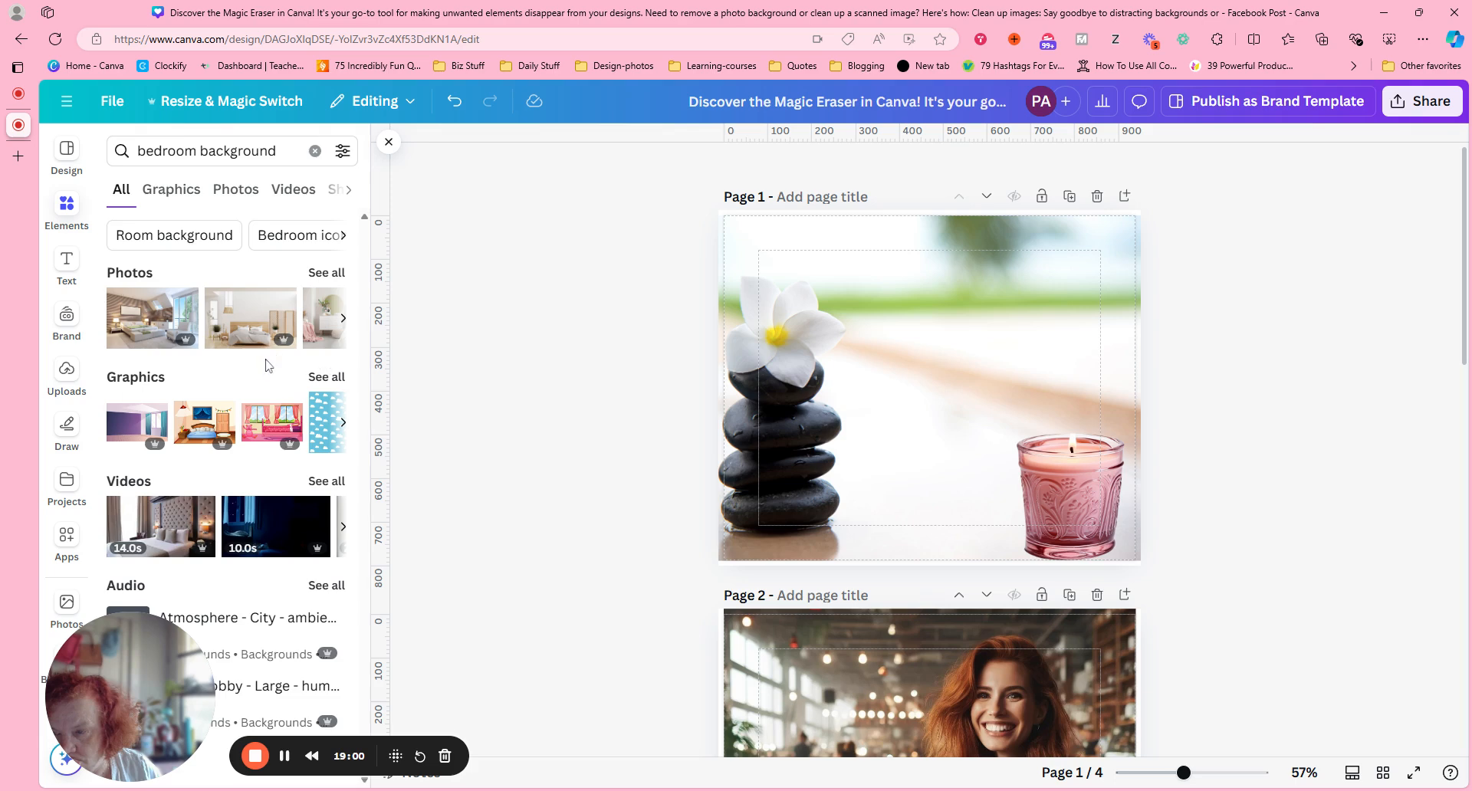
click(329, 278)
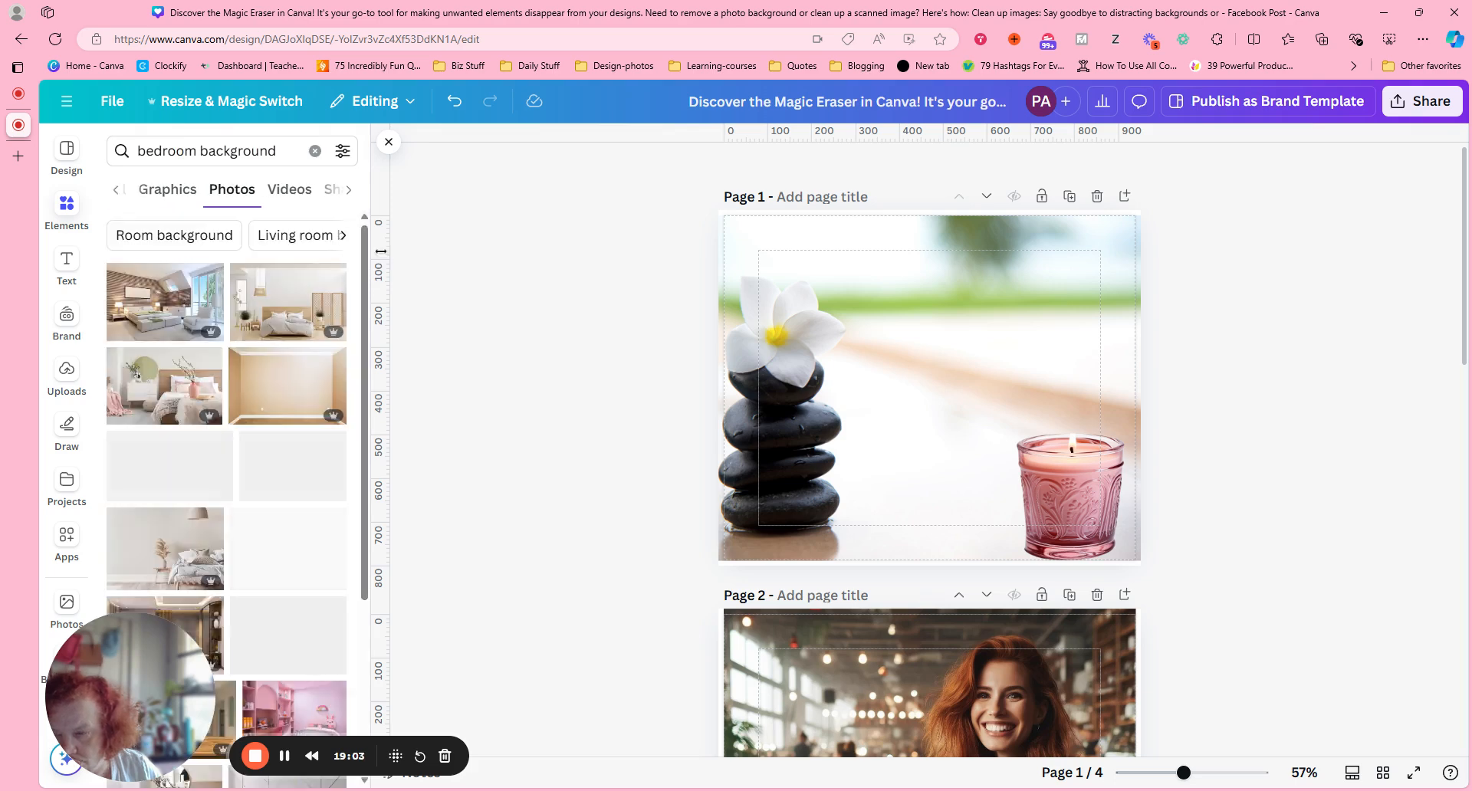
drag(367, 257, 348, 483)
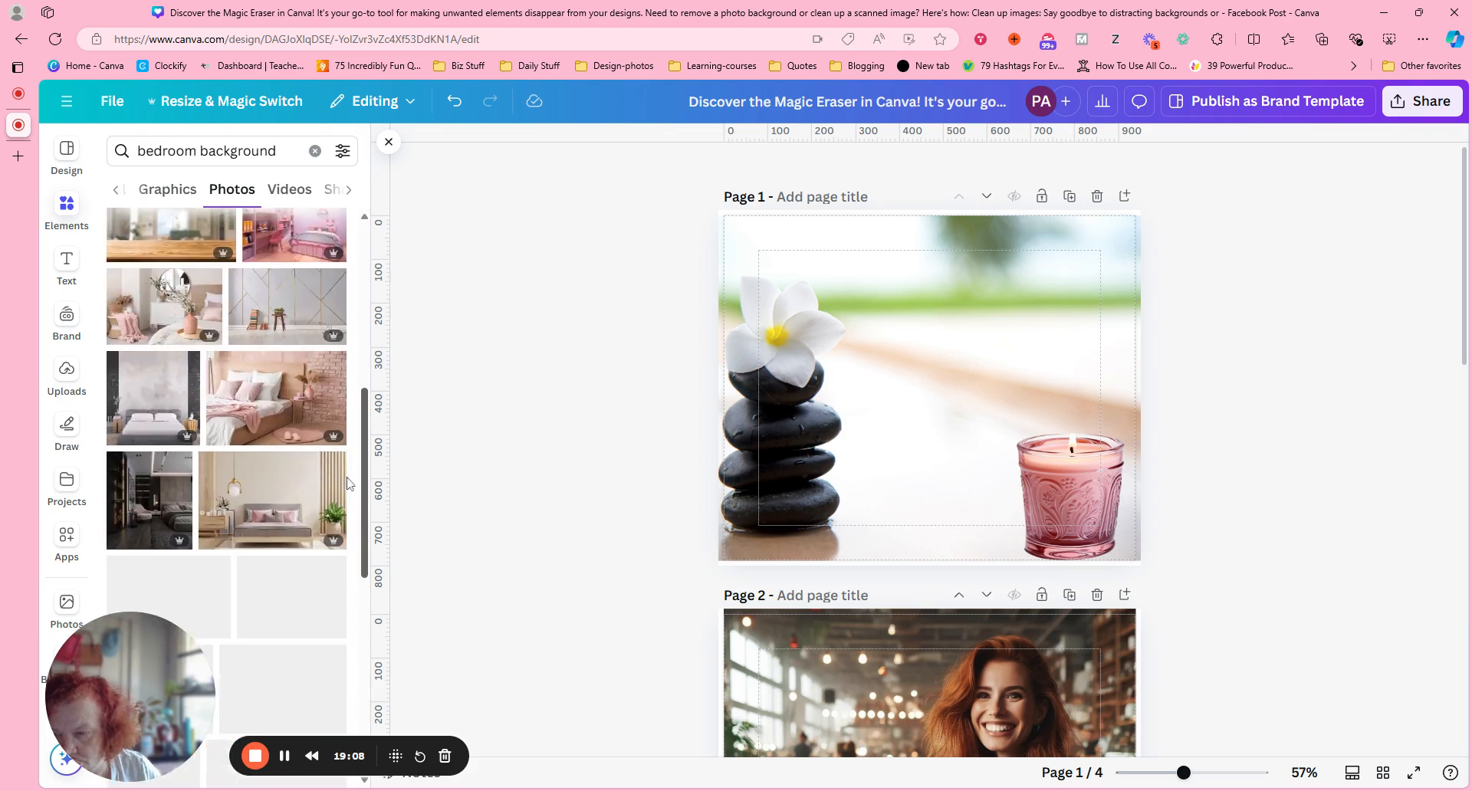
scroll(349, 482, up, 10)
Step: Search the photo elements for "nightstand"
click(154, 150)
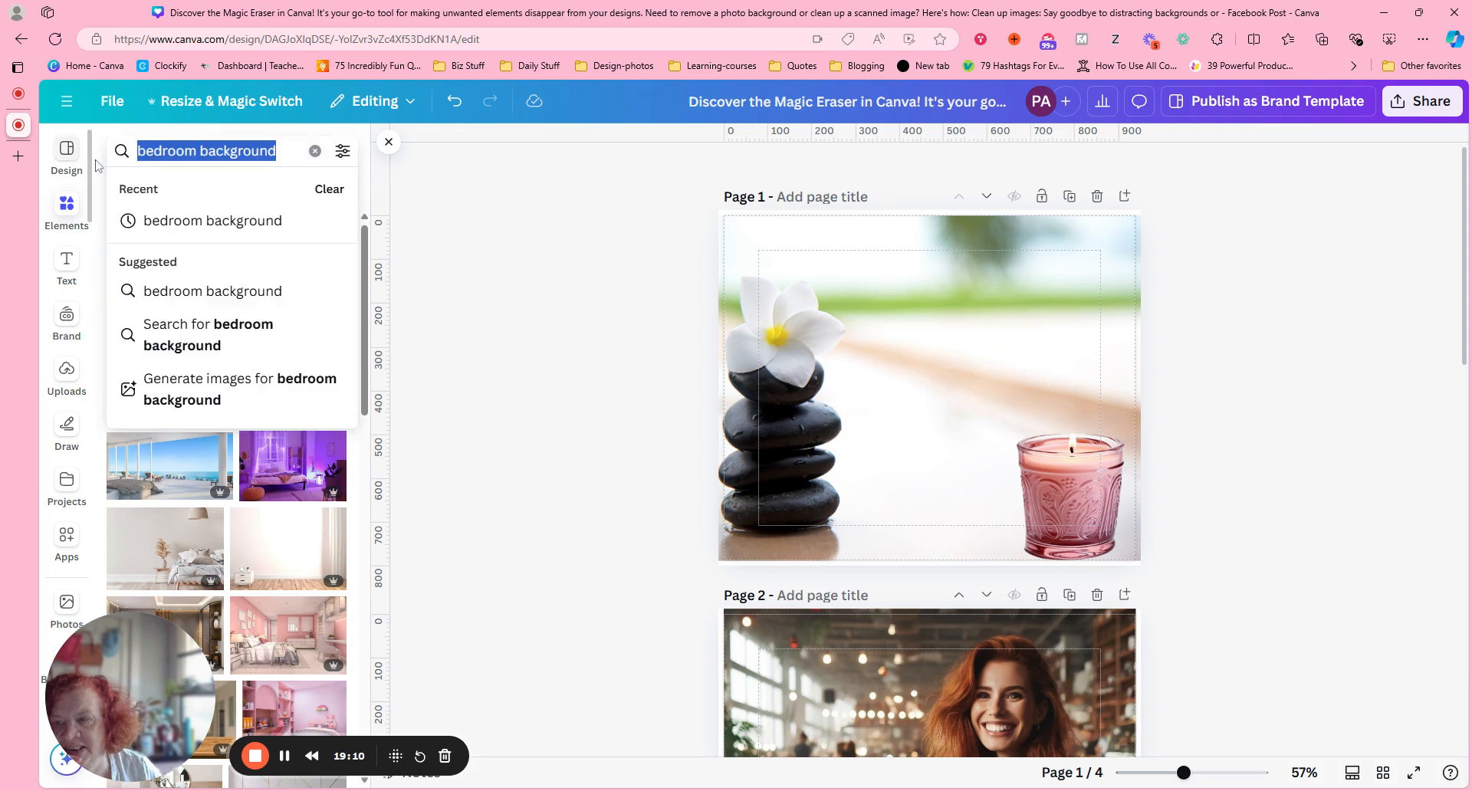
text(nightstand)
key(Return)
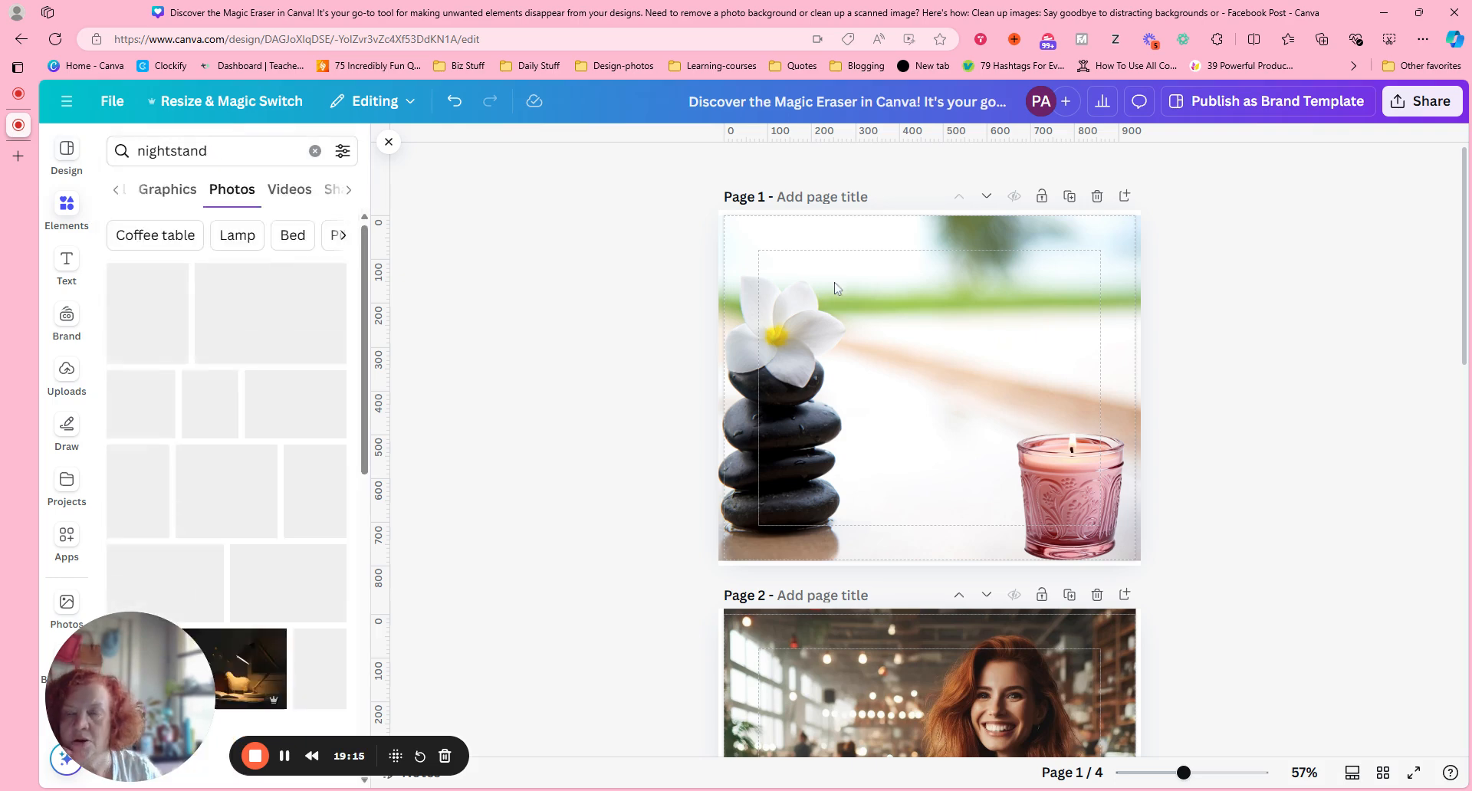
Step: Delete the stacked stones and flower background from page 1, keeping the candle
click(1097, 197)
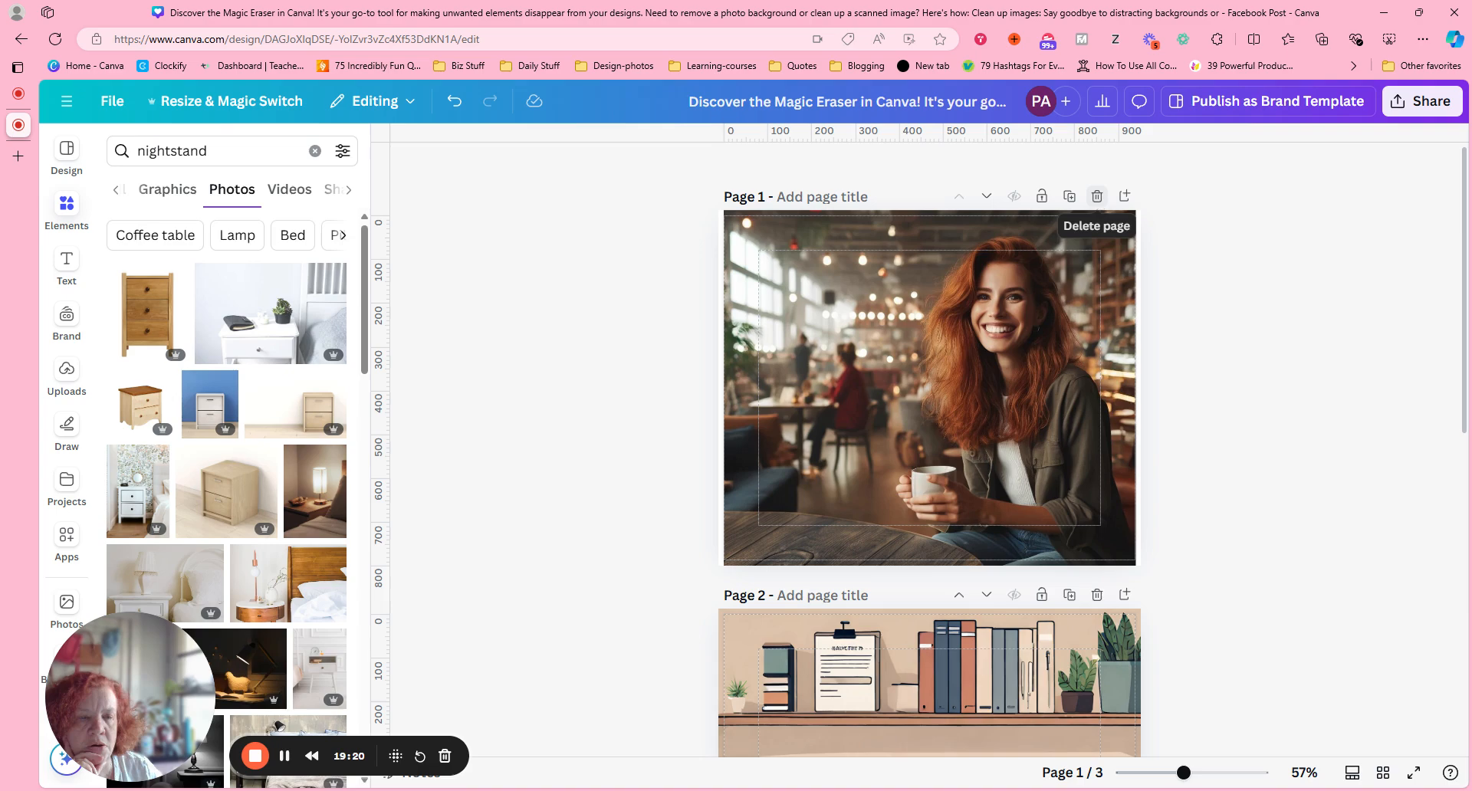
click(454, 101)
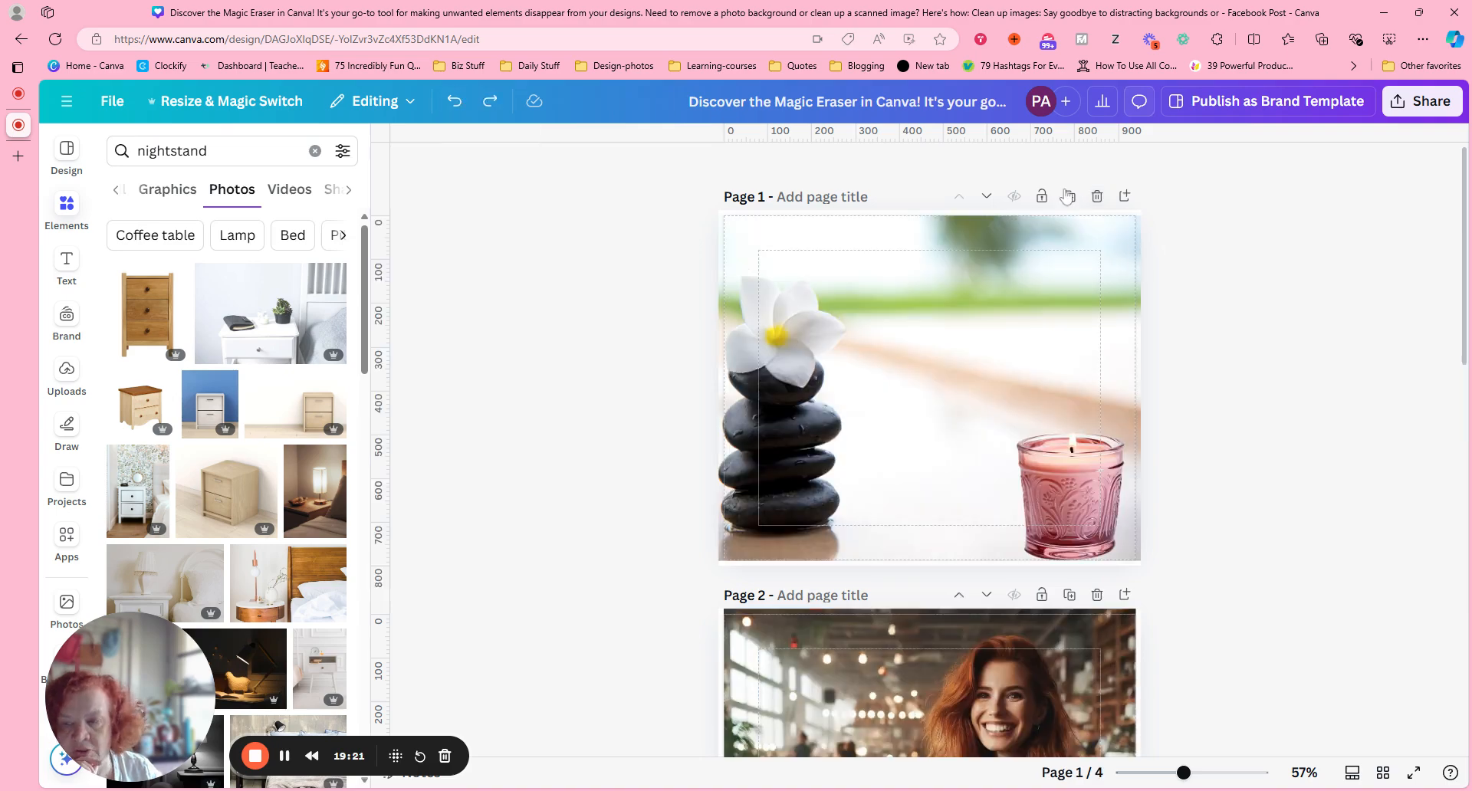
click(994, 231)
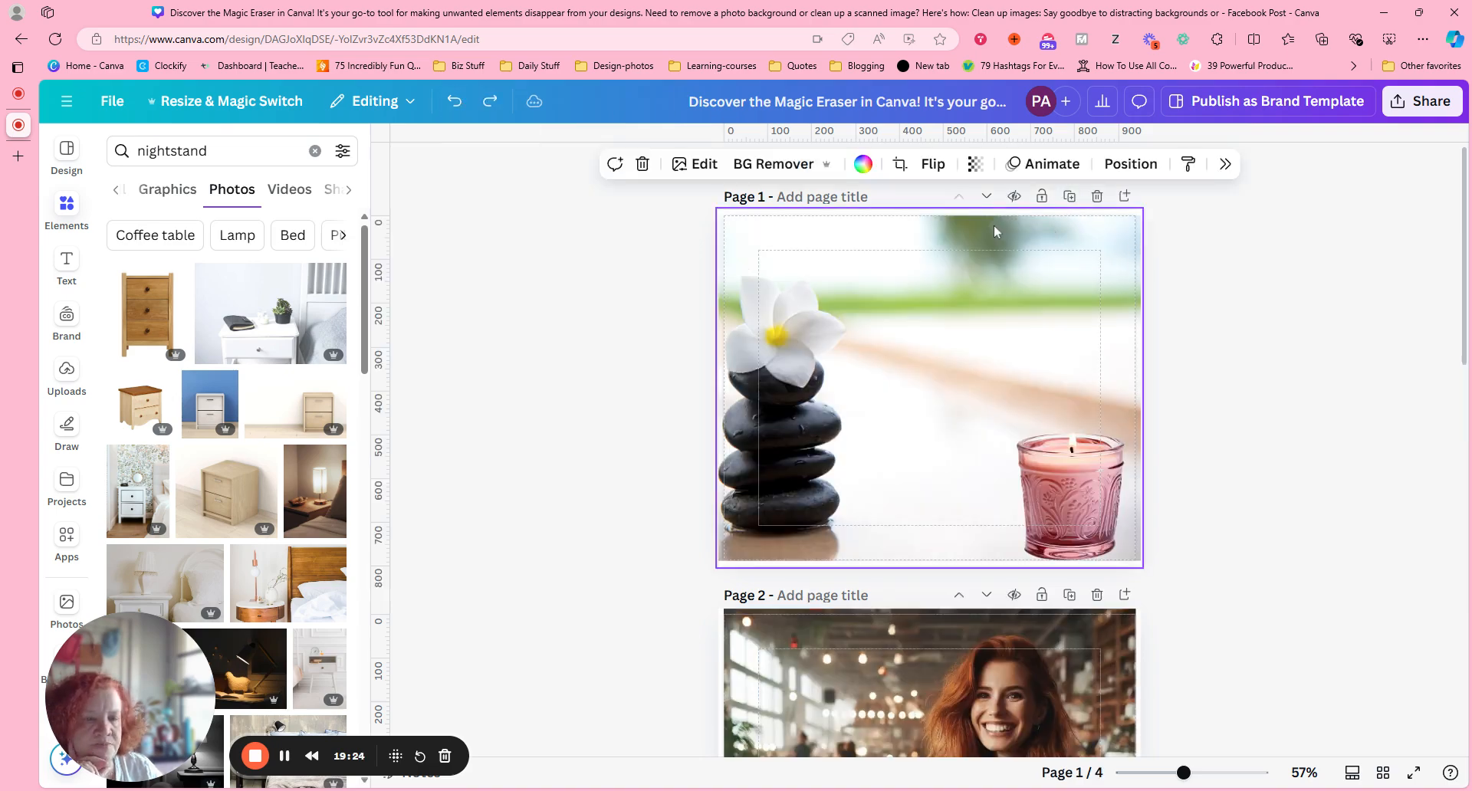
click(642, 164)
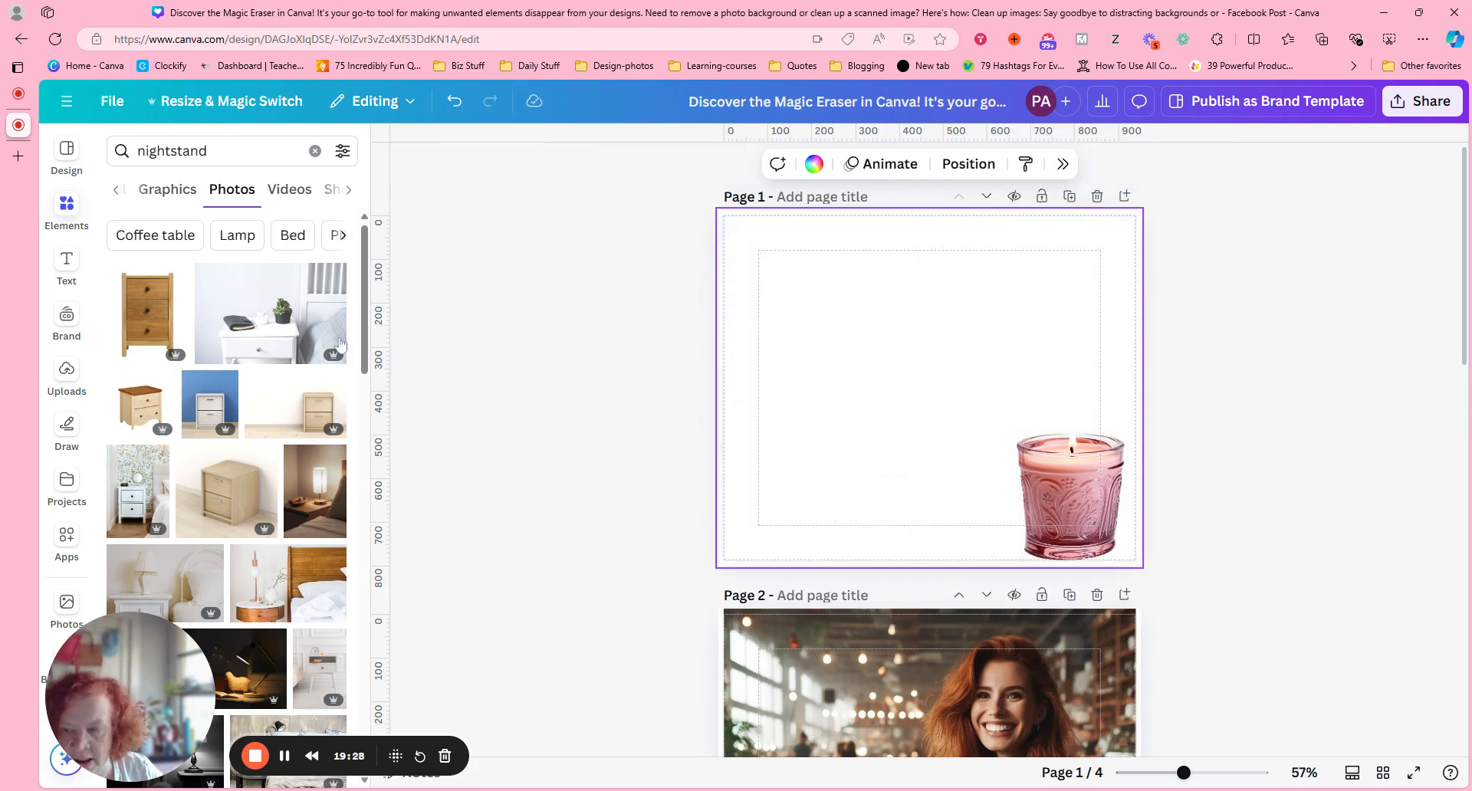
Step: Add the photo of a light wood two-drawer nightstand to page 1 and set it as the page background
click(312, 408)
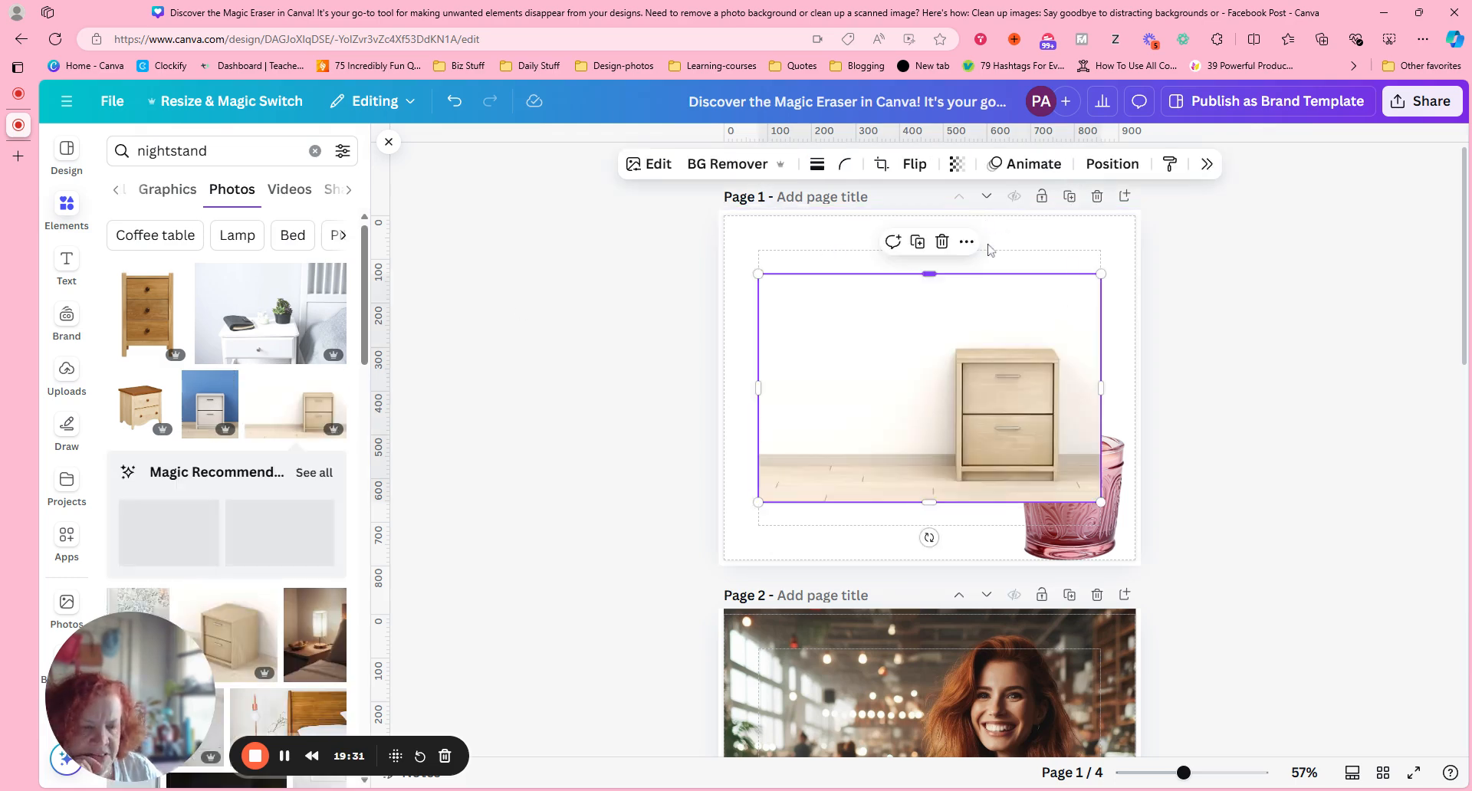
click(967, 242)
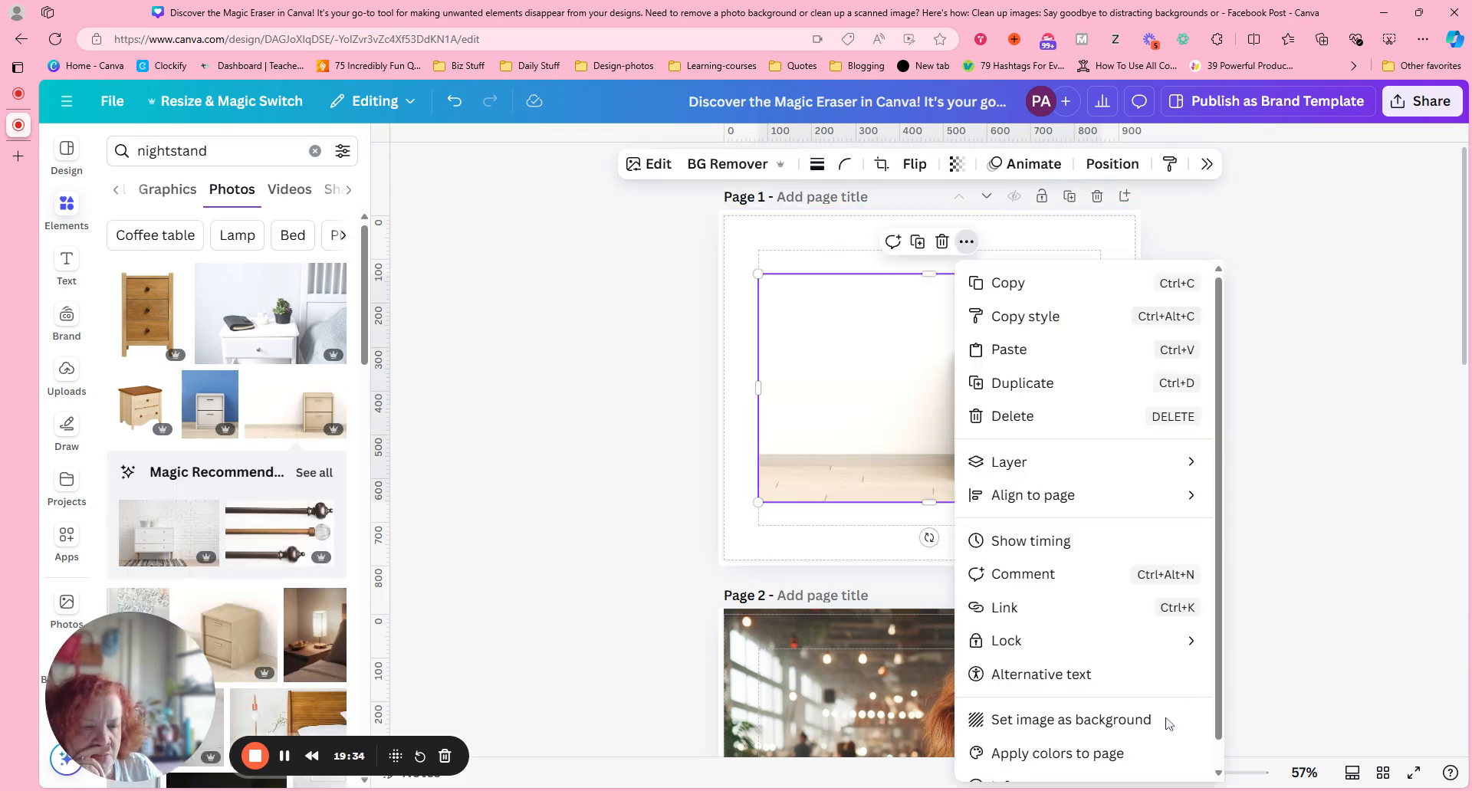
click(1138, 722)
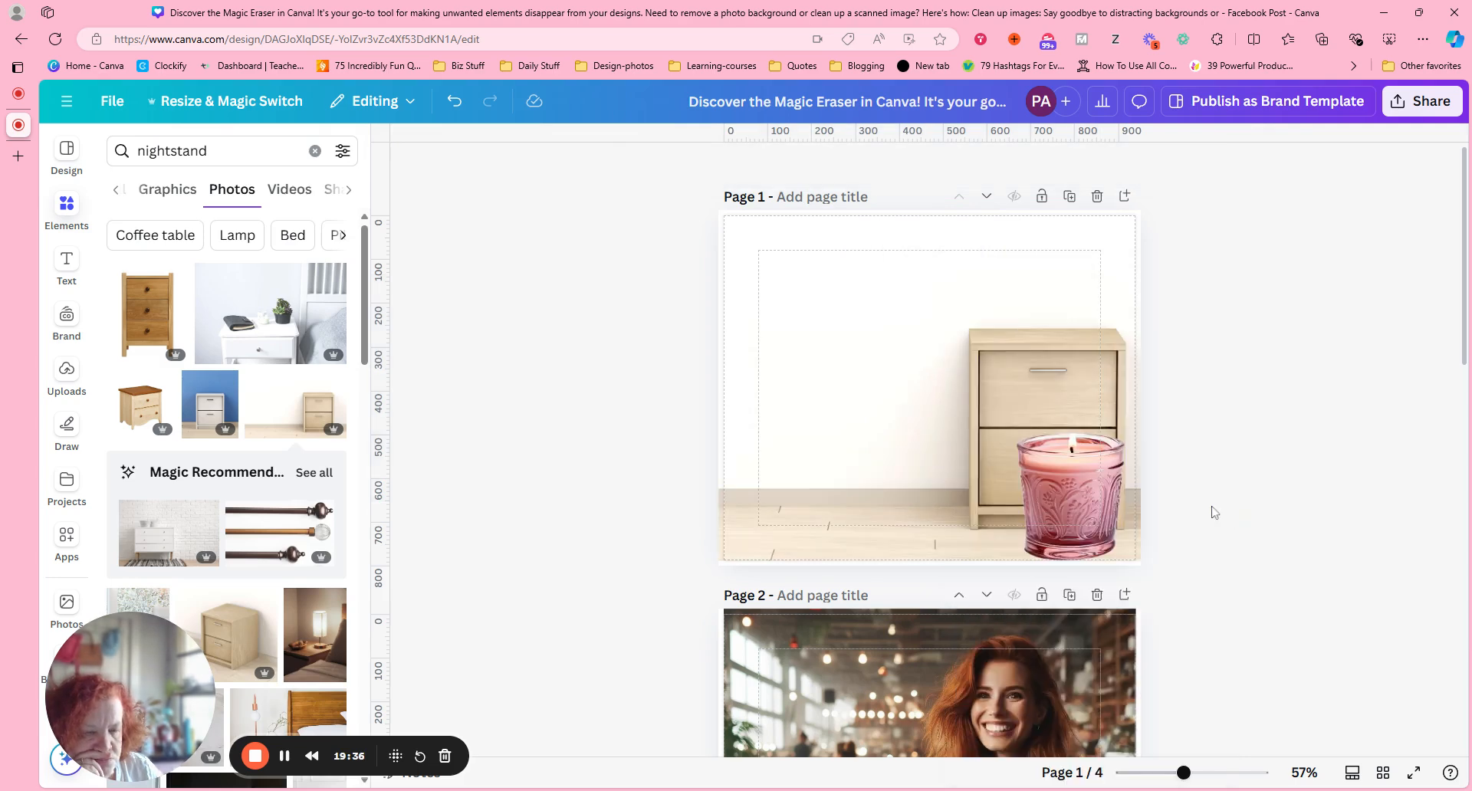
Step: Shrink the candle to about 63 by 91 and place it on top of the nightstand
drag(1065, 499, 984, 308)
drag(999, 355, 1000, 366)
double_click(1029, 312)
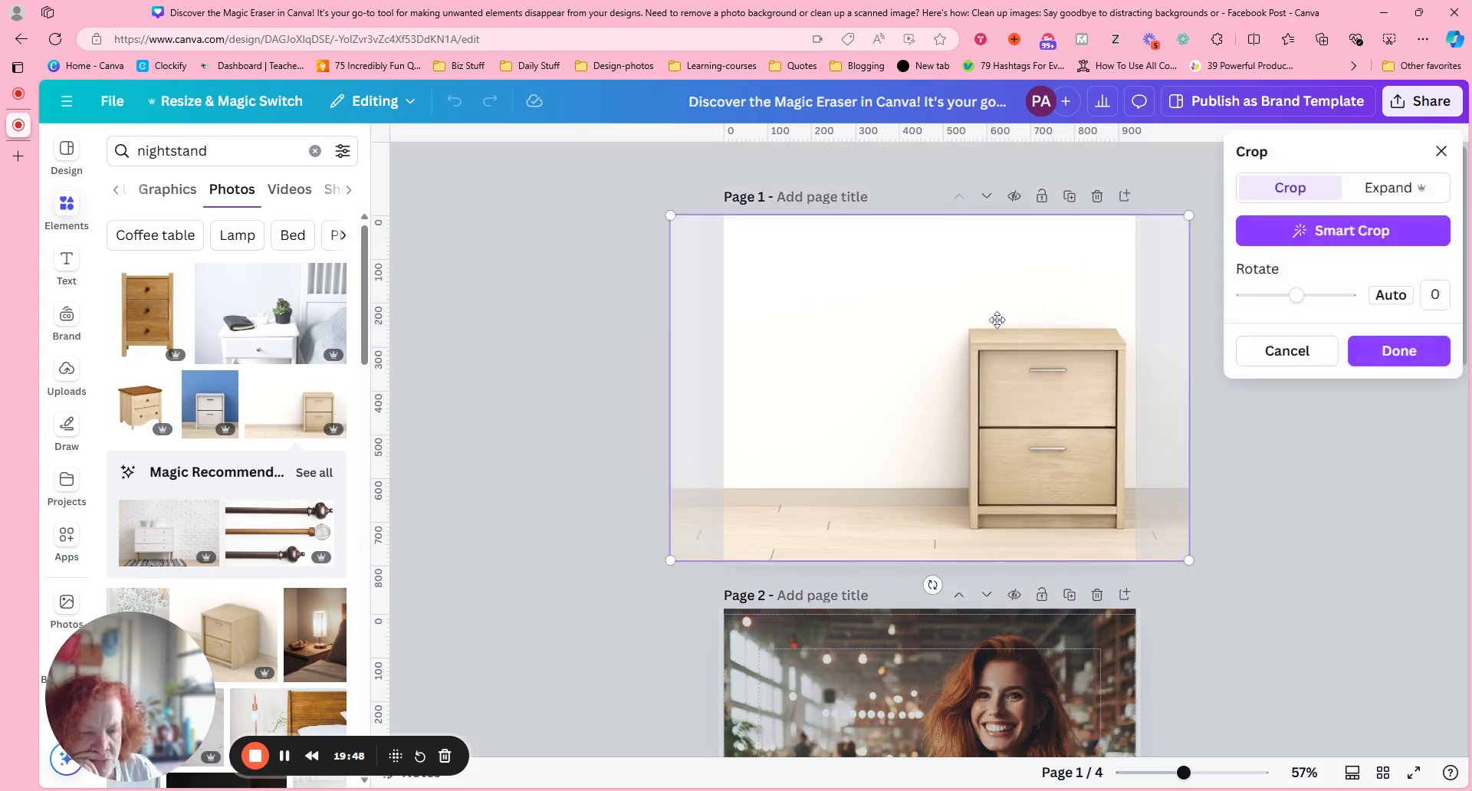
key(Escape)
key(Escape)
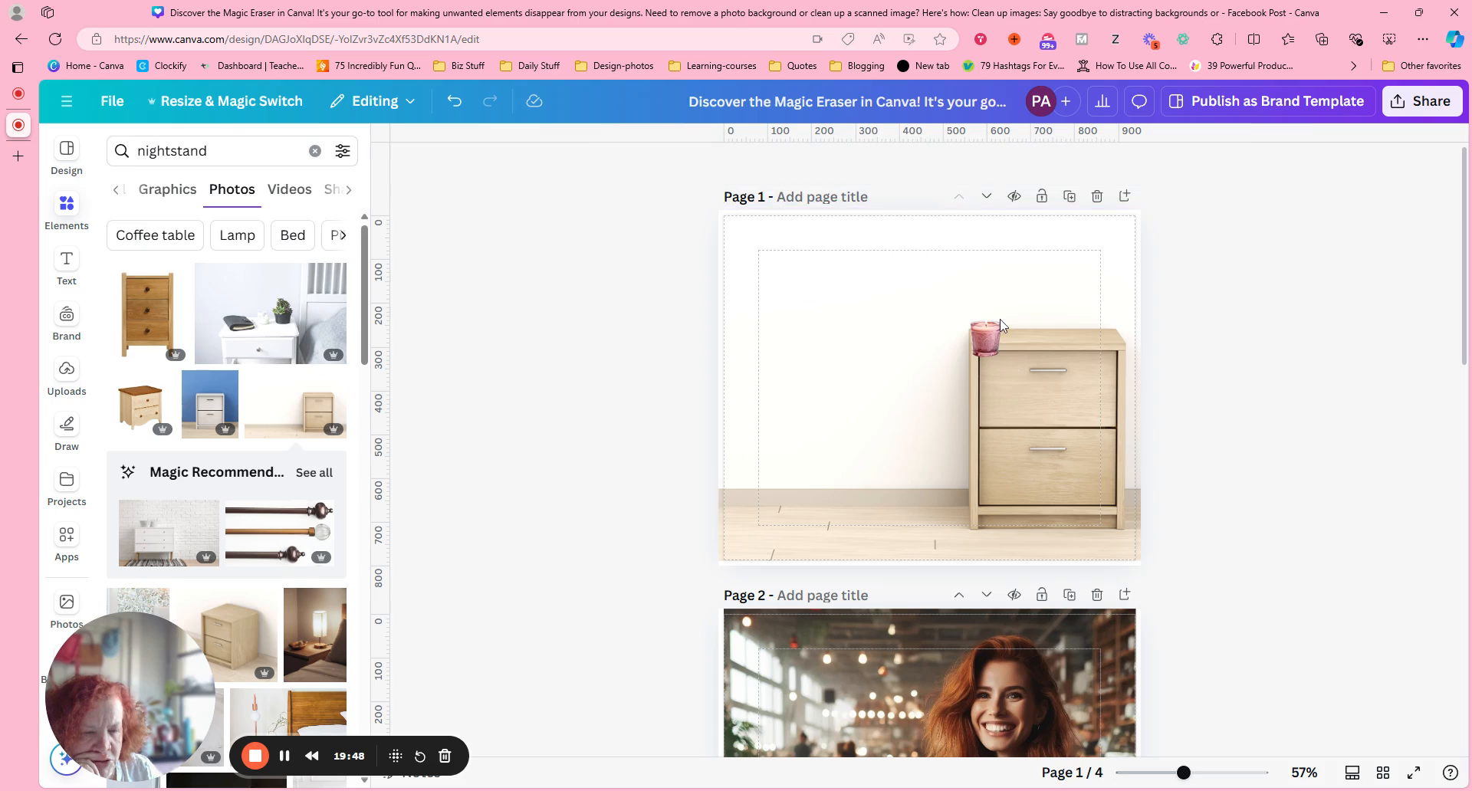
drag(1001, 327, 1006, 308)
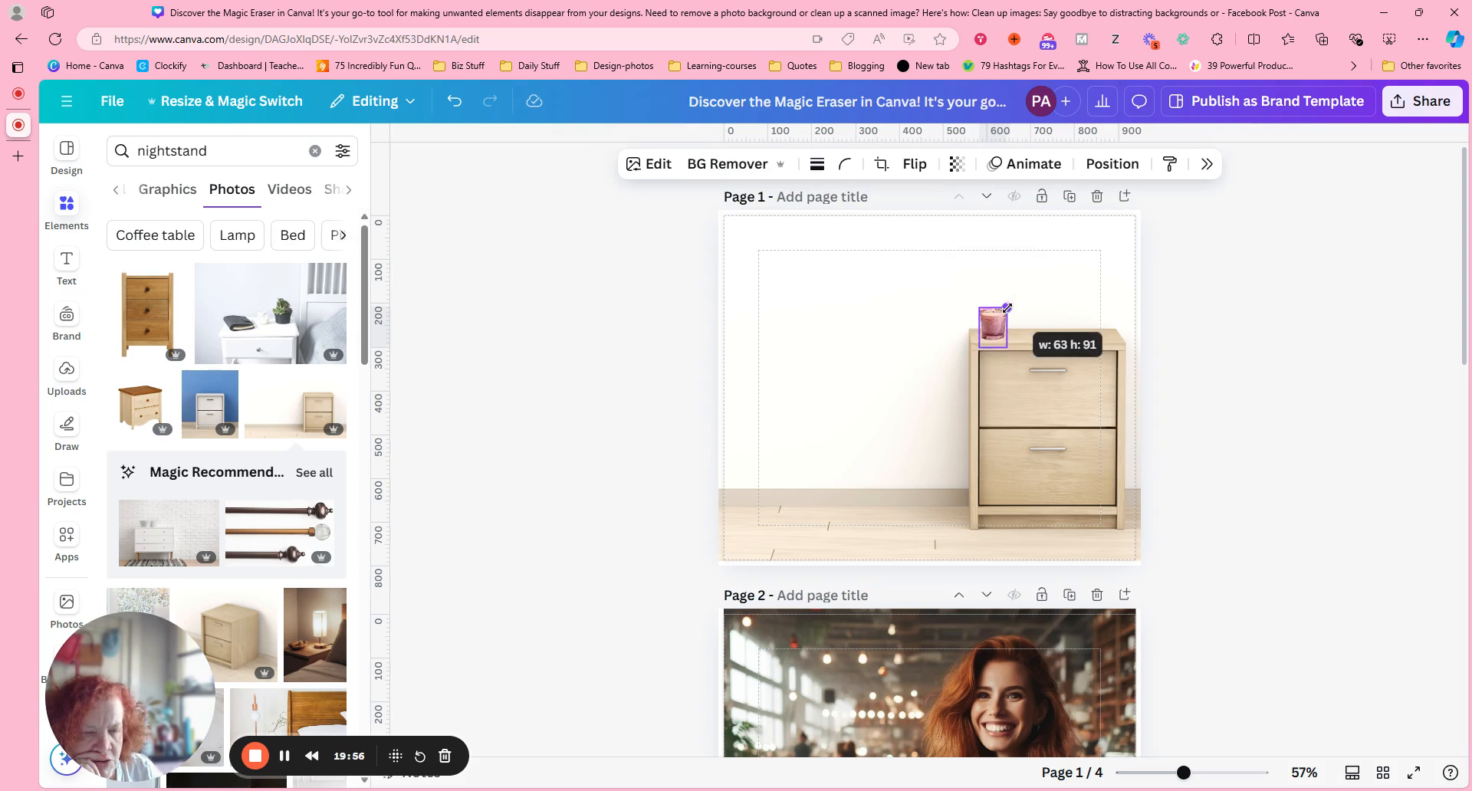
click(1202, 304)
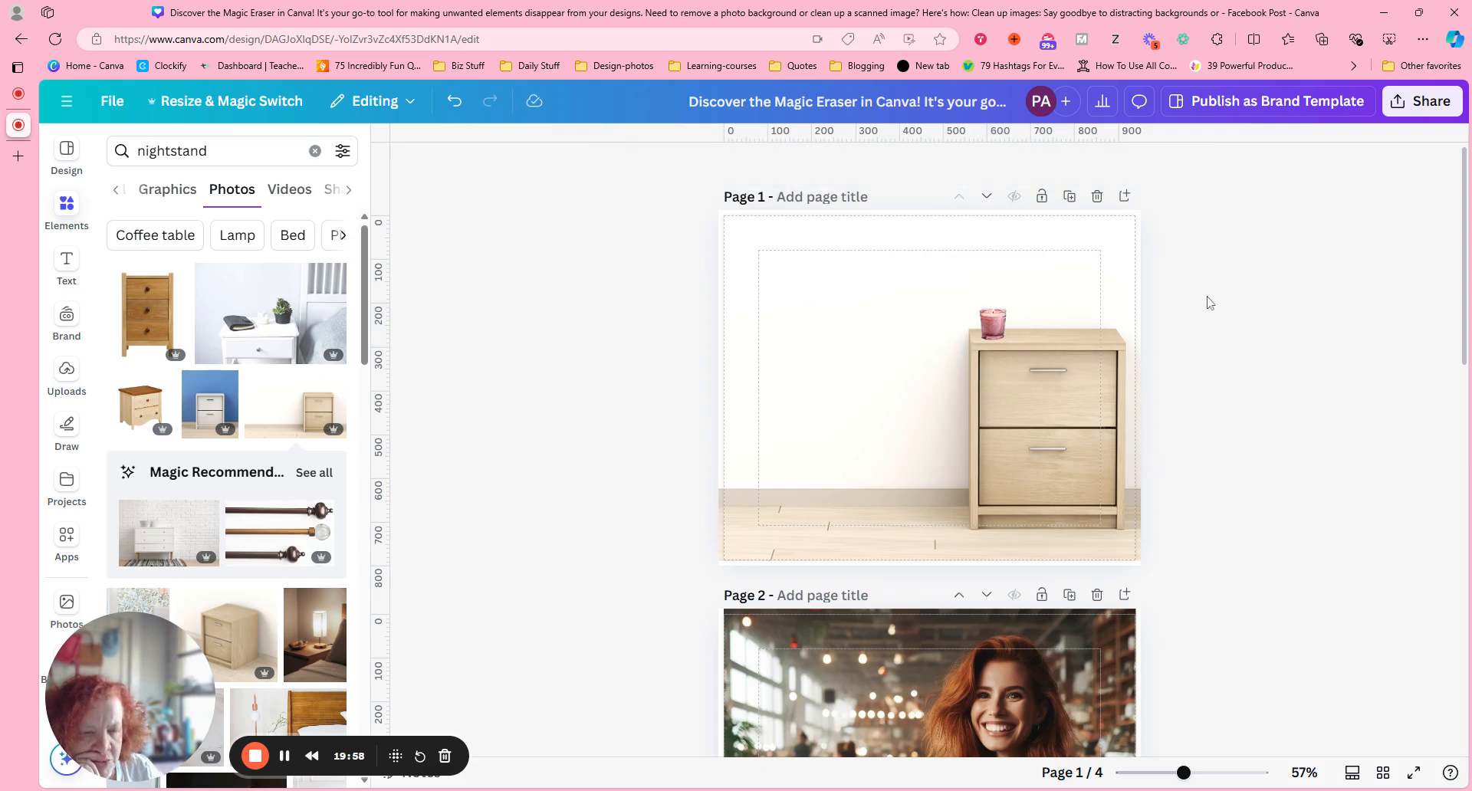
Step: Search the photo elements for "books"
click(222, 150)
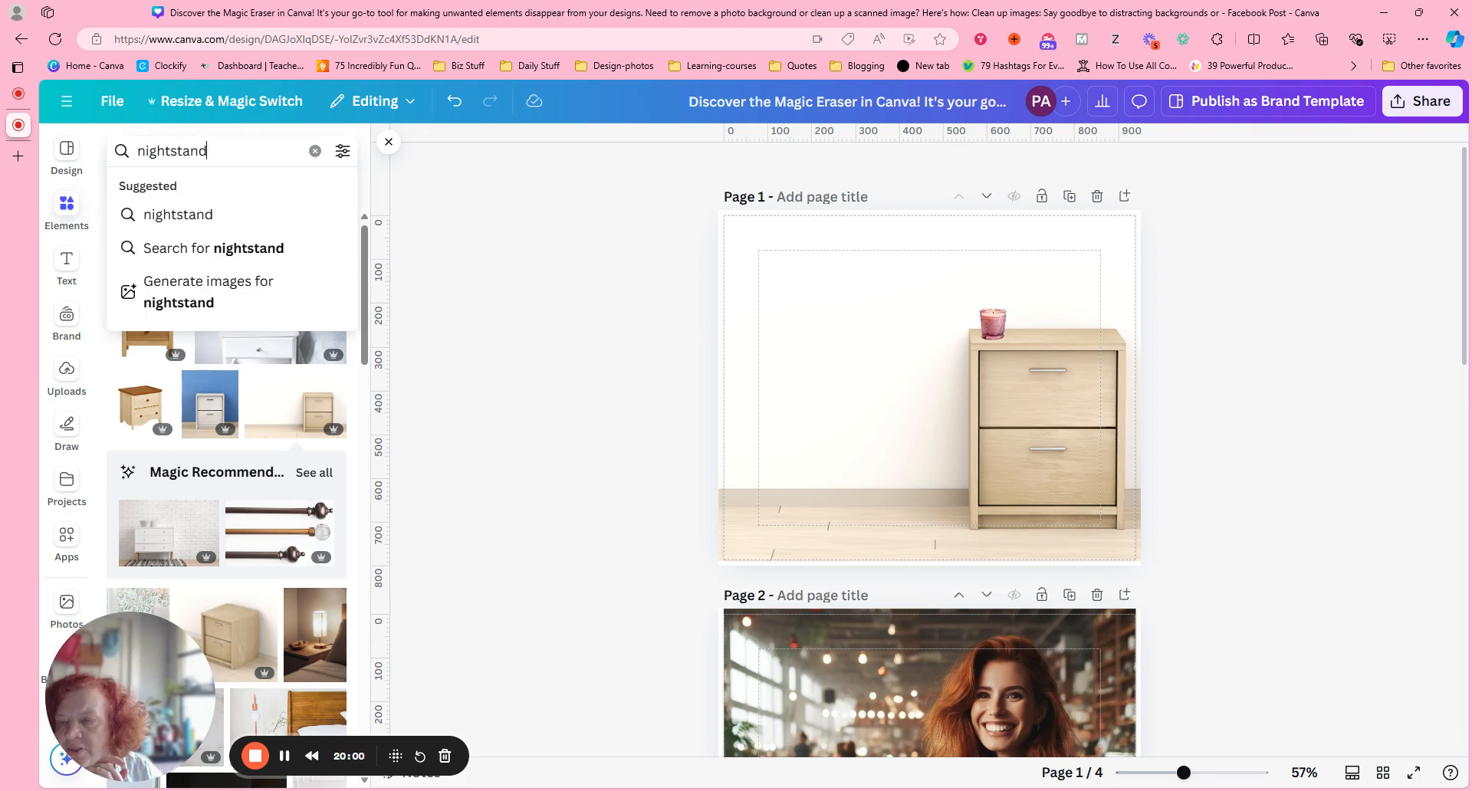
text(b)
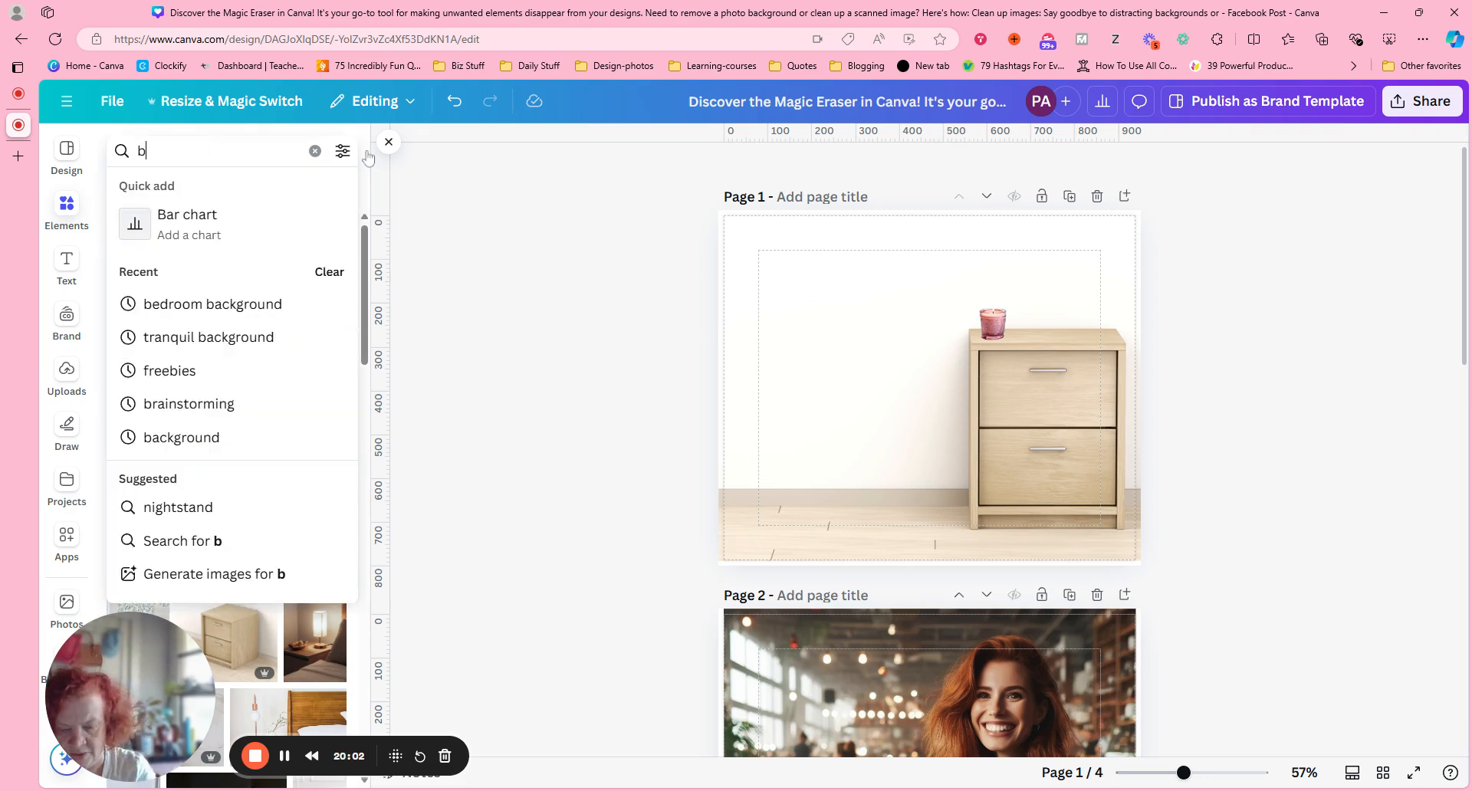
text(ooks)
key(Return)
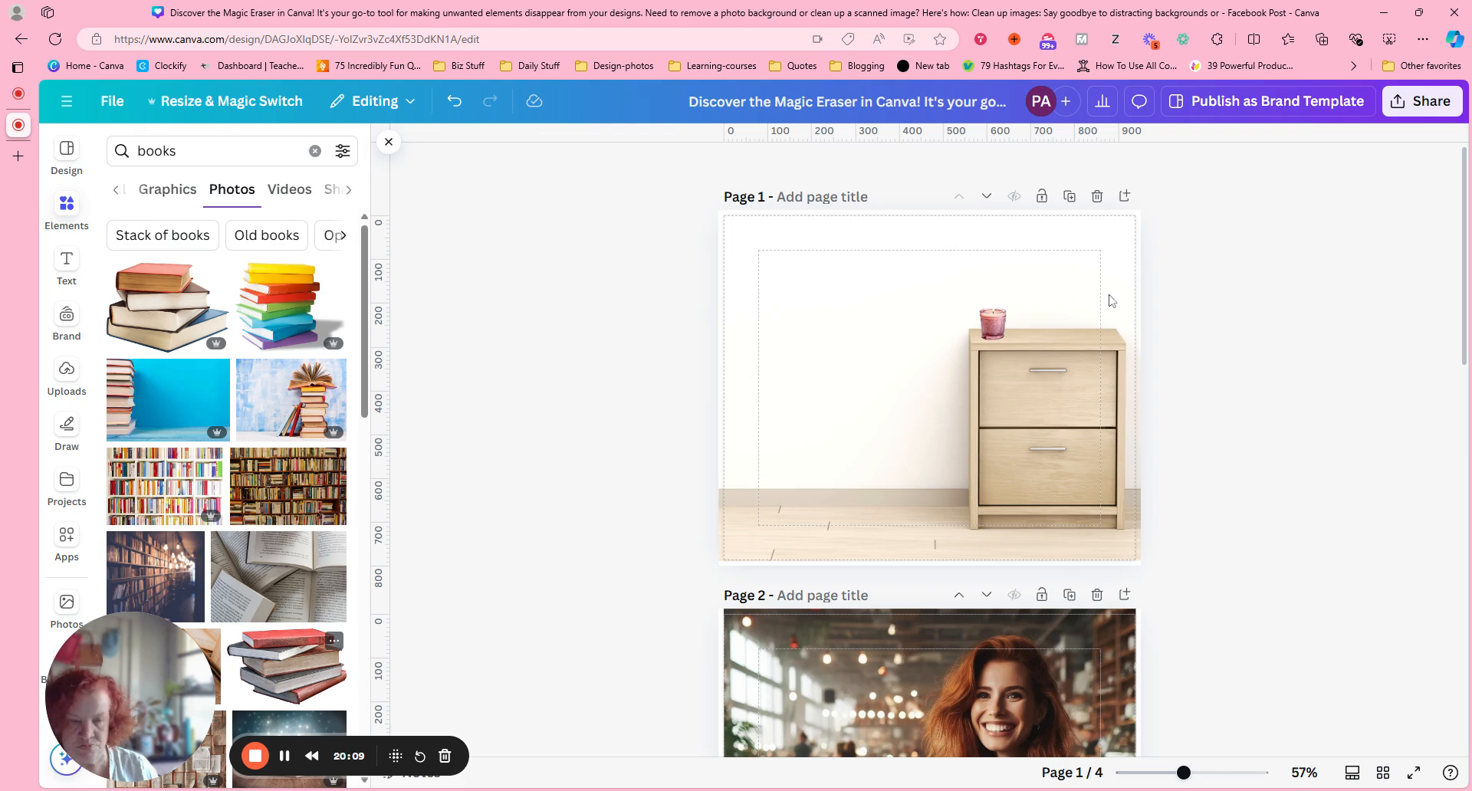
Step: Place the photo of stacked red and grey books on the right side of the nightstand top and shrink it to fit beside the candle
drag(994, 335, 1068, 316)
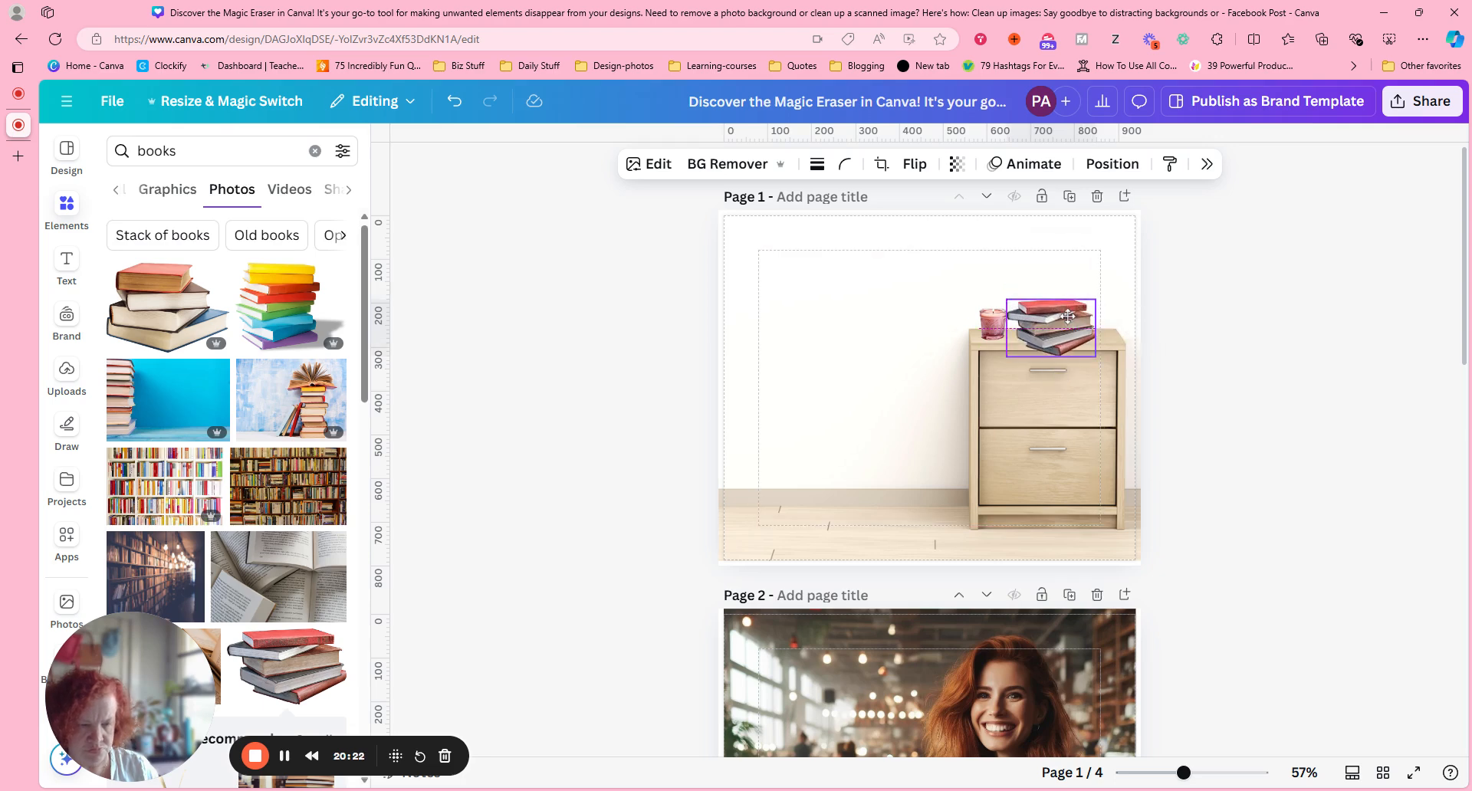
click(1098, 357)
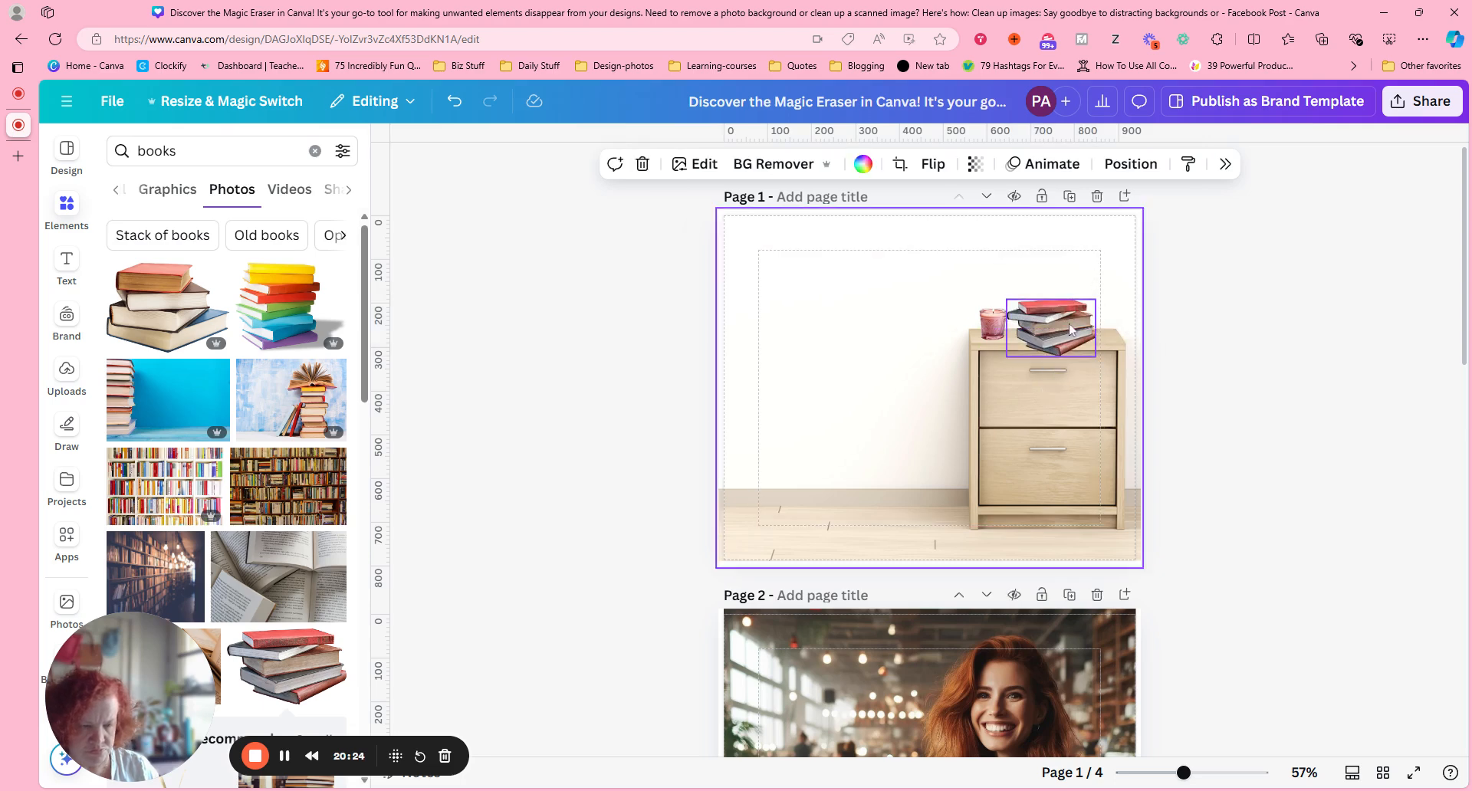
click(1090, 350)
drag(1095, 356, 1087, 309)
click(1192, 261)
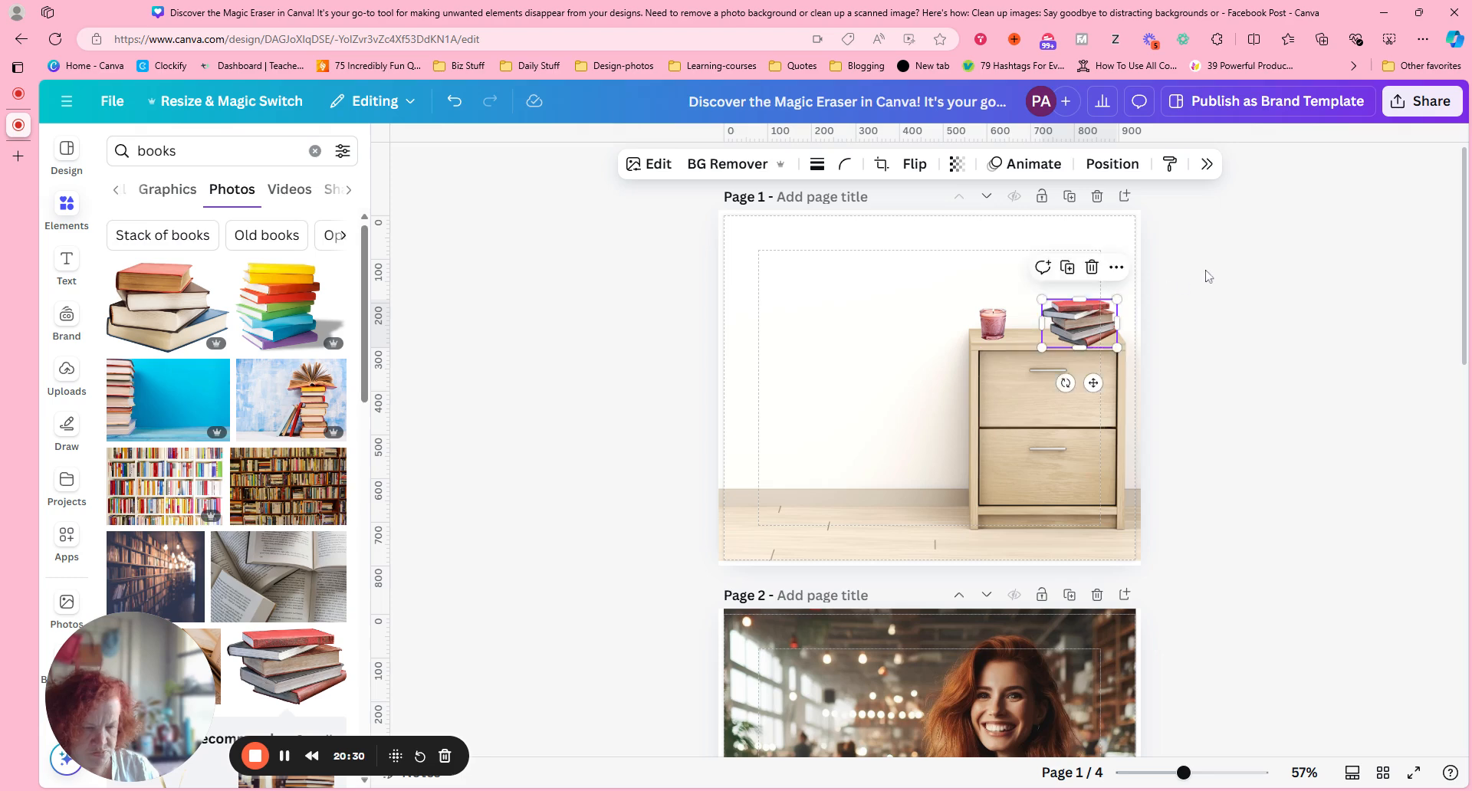
click(1211, 276)
Step: Search the photo elements for "chair"
click(215, 151)
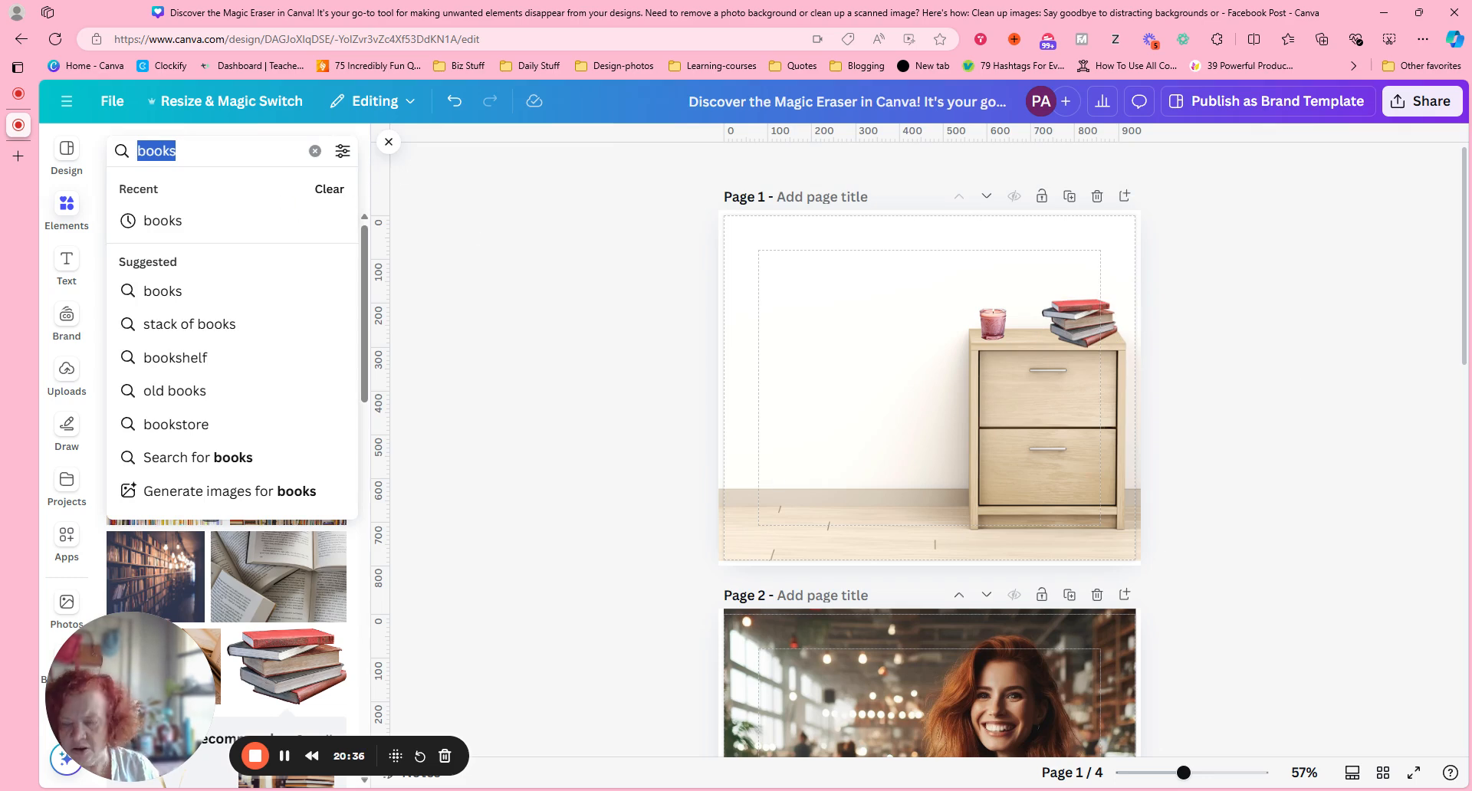
text(char)
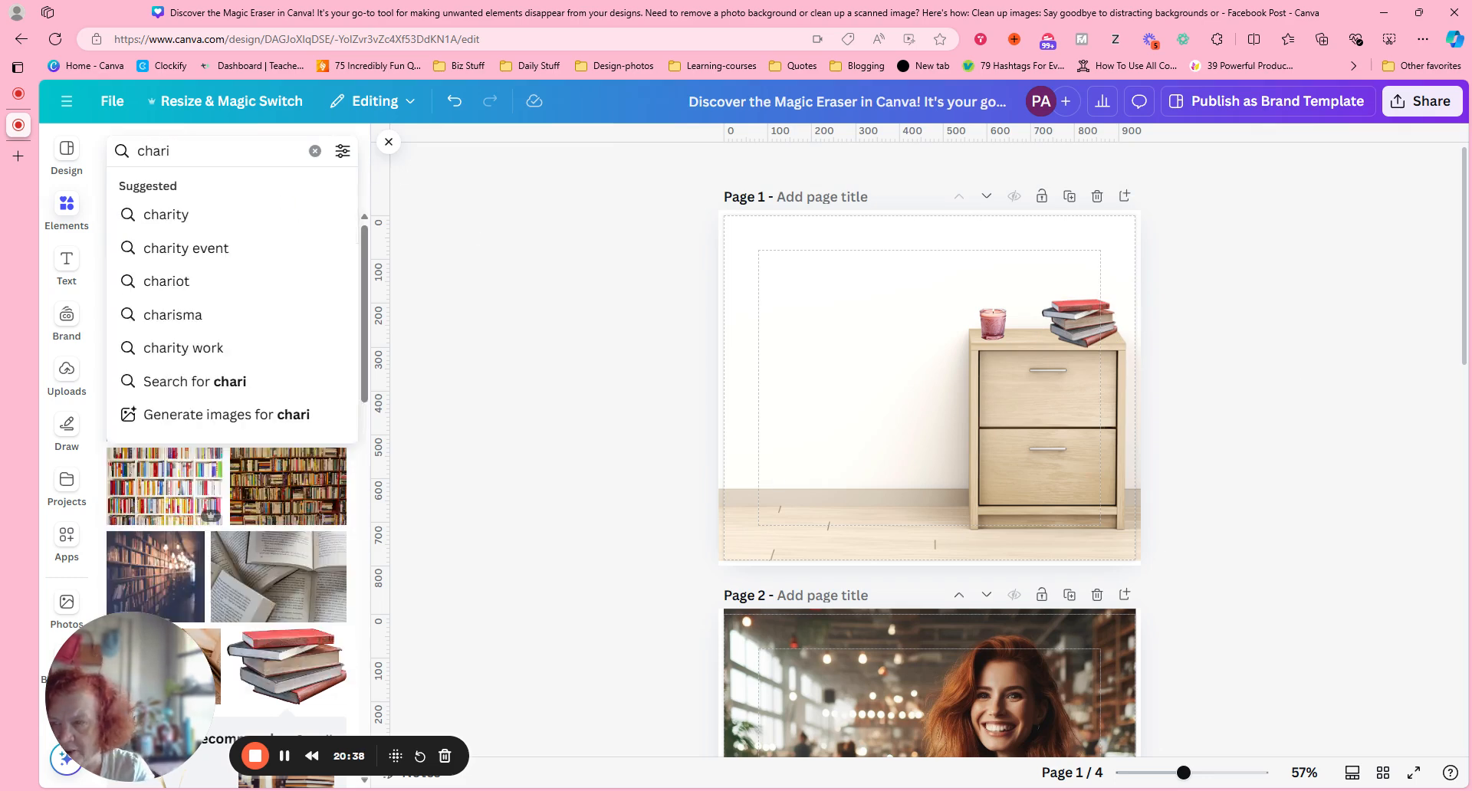
key(BackSpace)
text(ir)
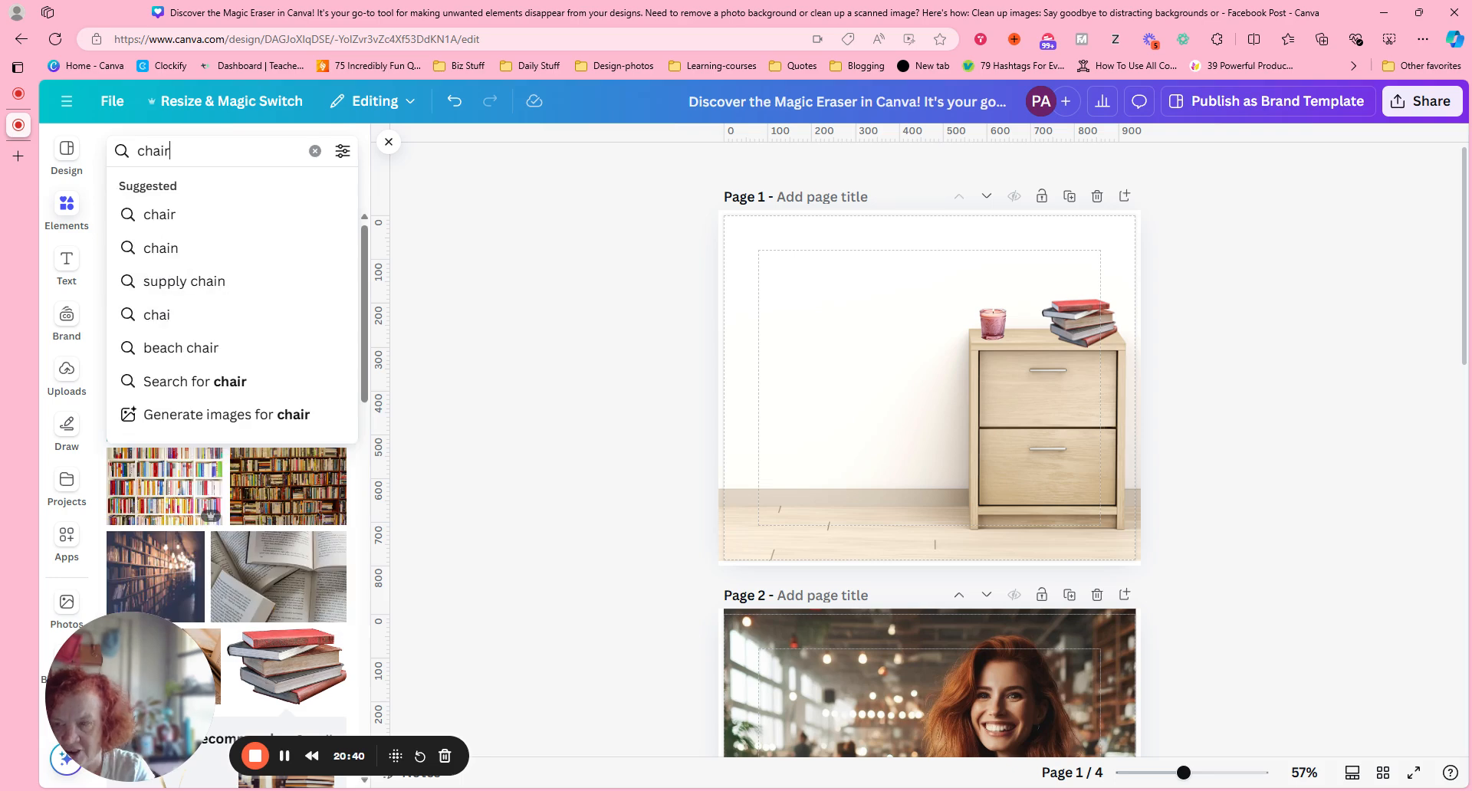
key(Return)
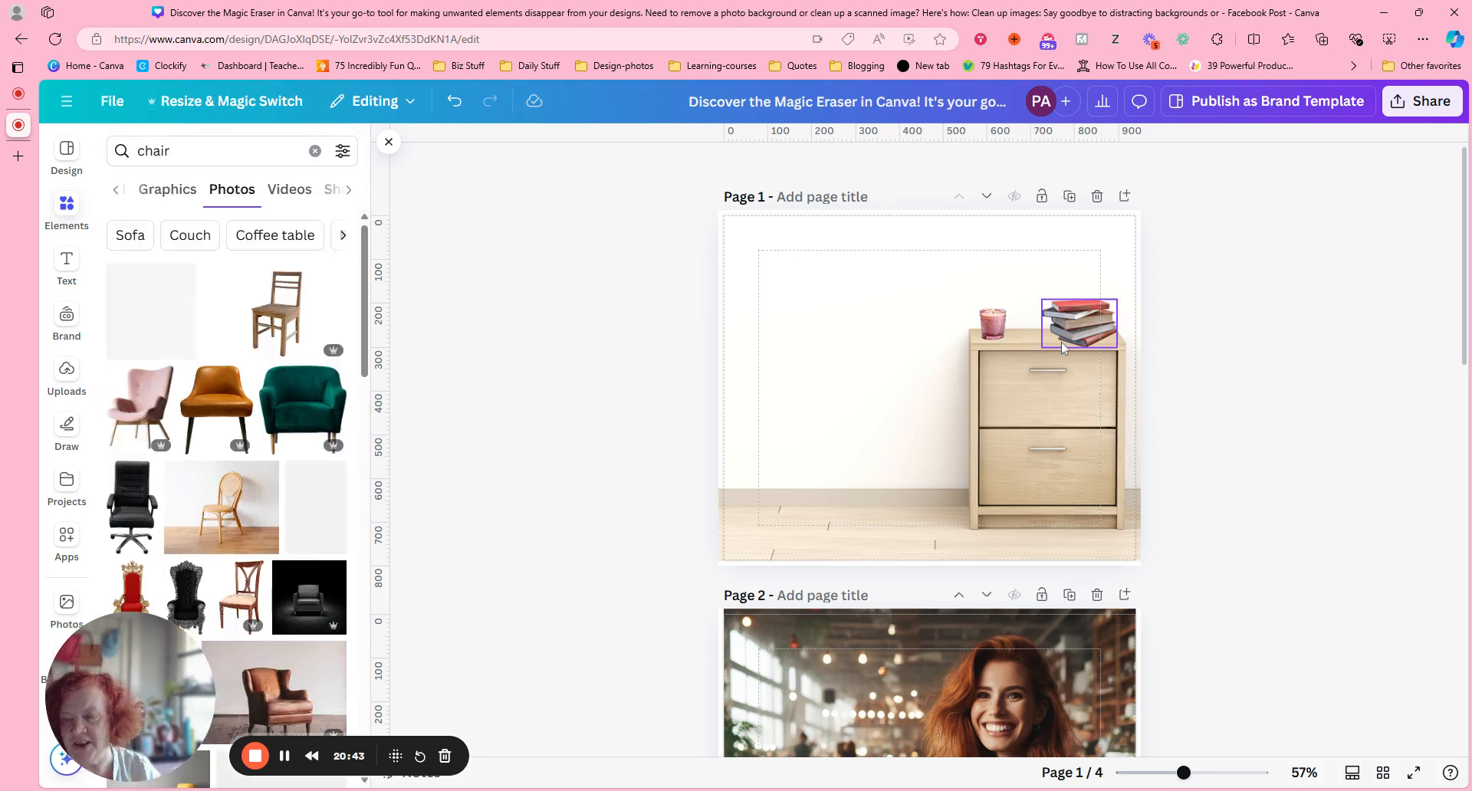
Step: Add the grey armchair with gold legs to page 1, scaled down and standing to the left of the nightstand
click(147, 301)
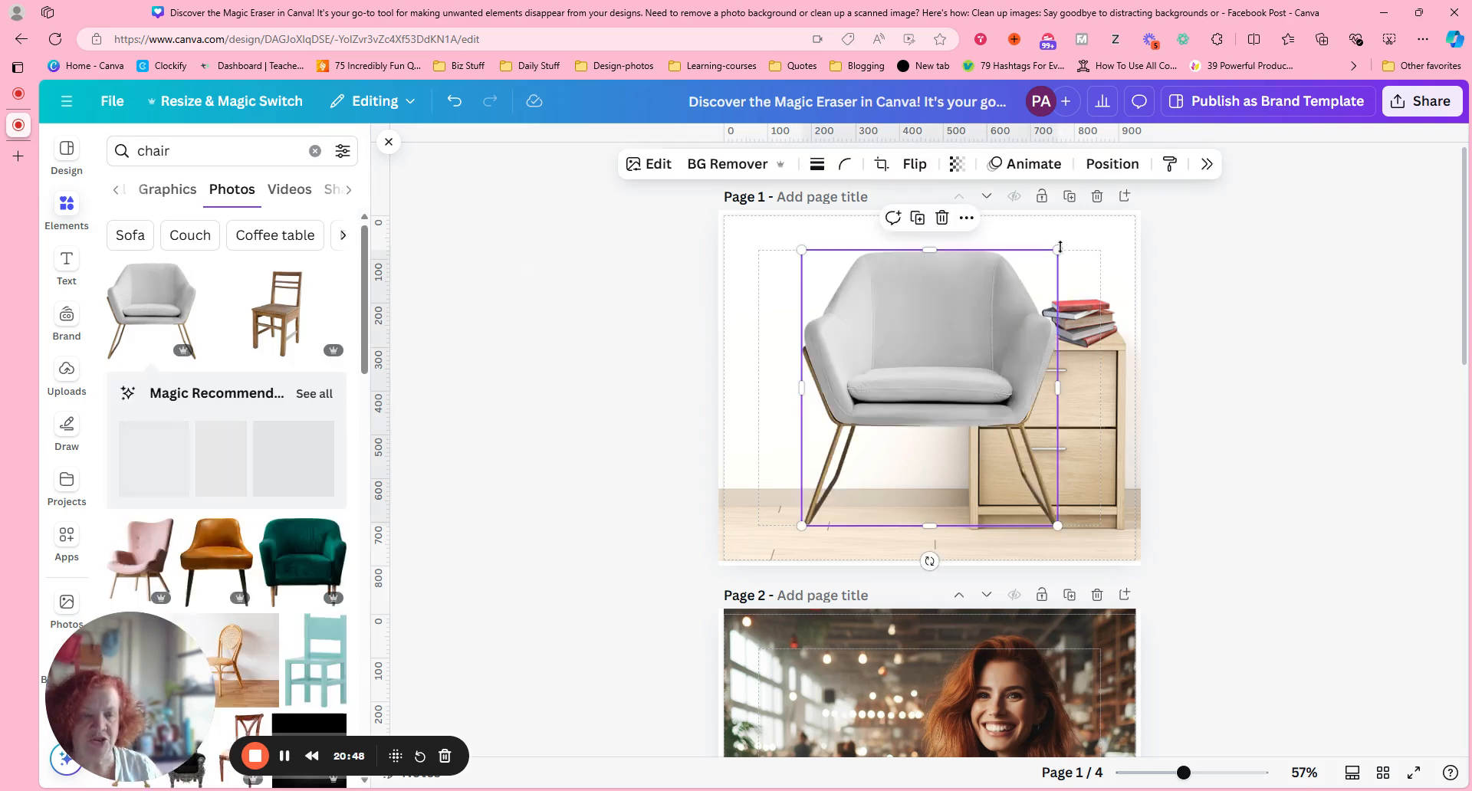
drag(1057, 250, 1011, 299)
drag(953, 365, 894, 364)
click(1254, 285)
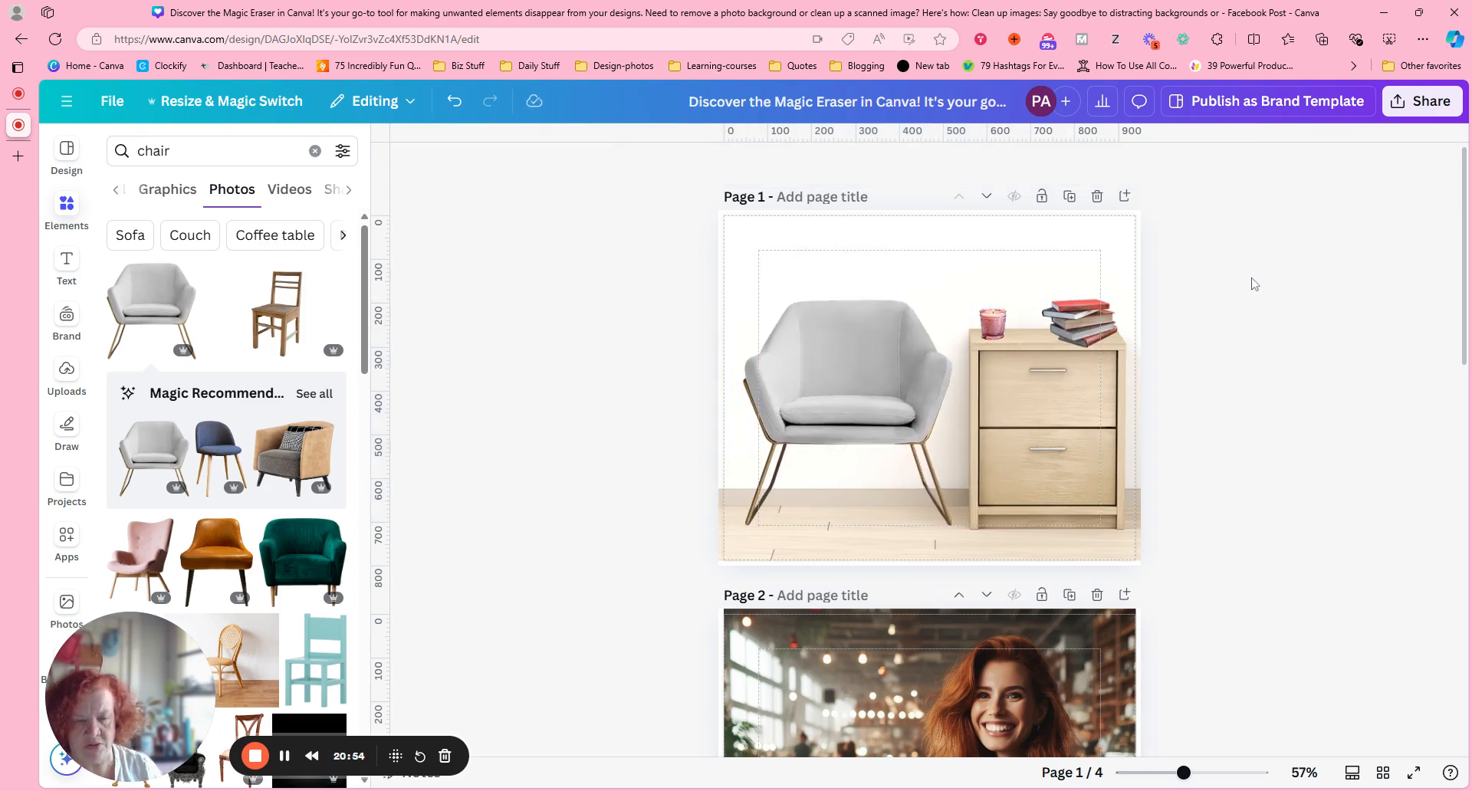
Step: Delete the stack of books from the nightstand on page 1
click(1080, 318)
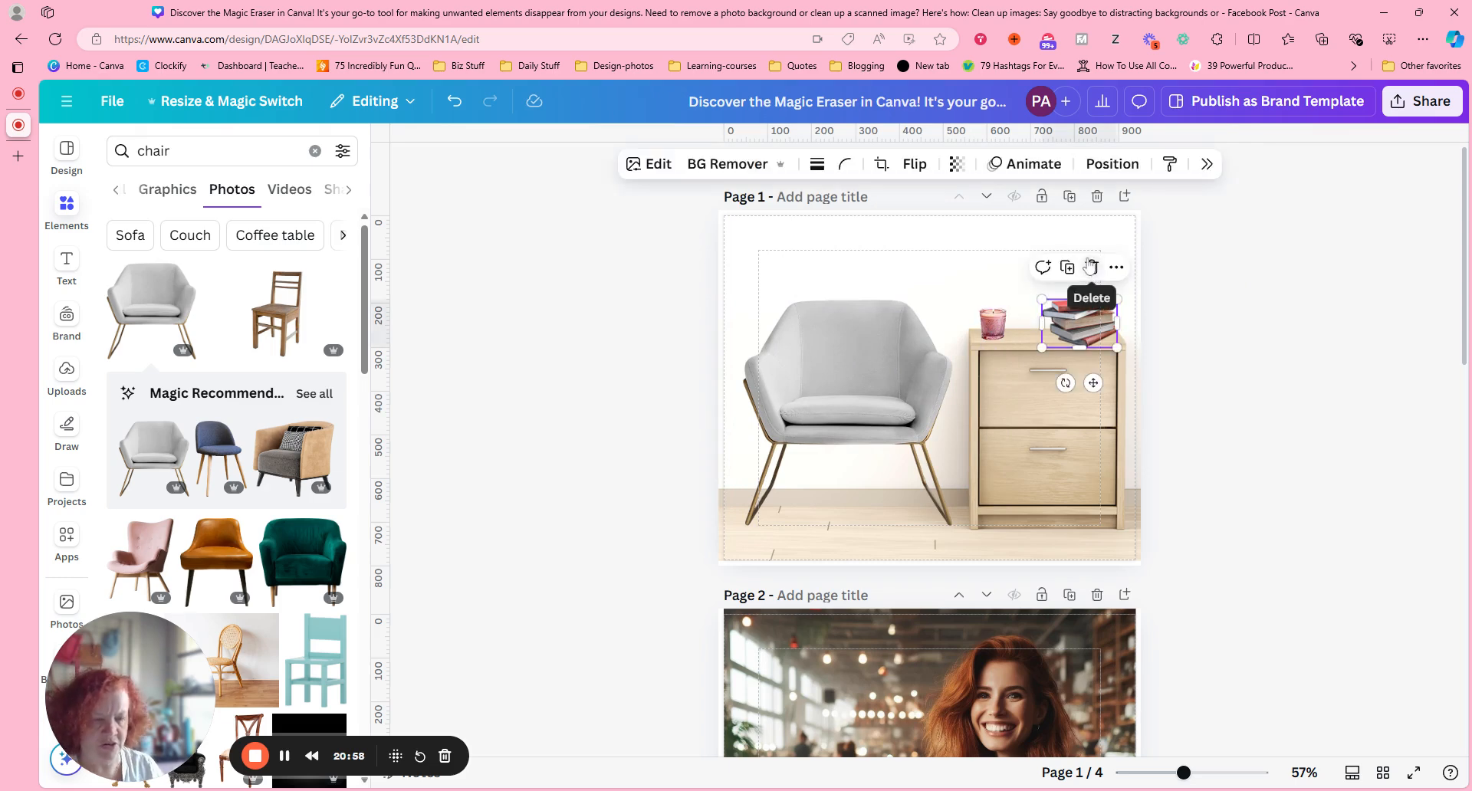
click(1090, 267)
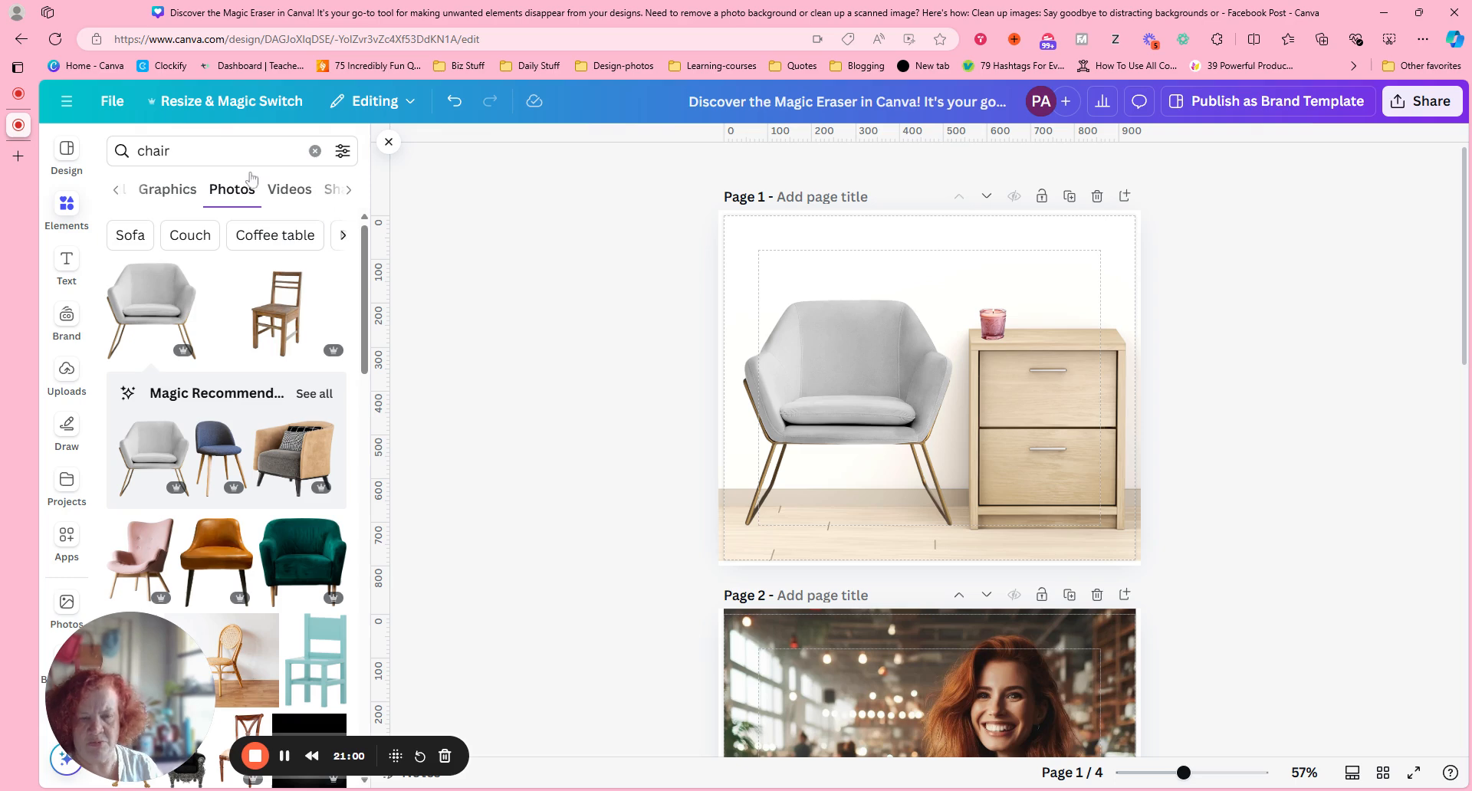
Step: Search the photo elements for "plant" and narrow the search to "Indoor plants"
click(170, 150)
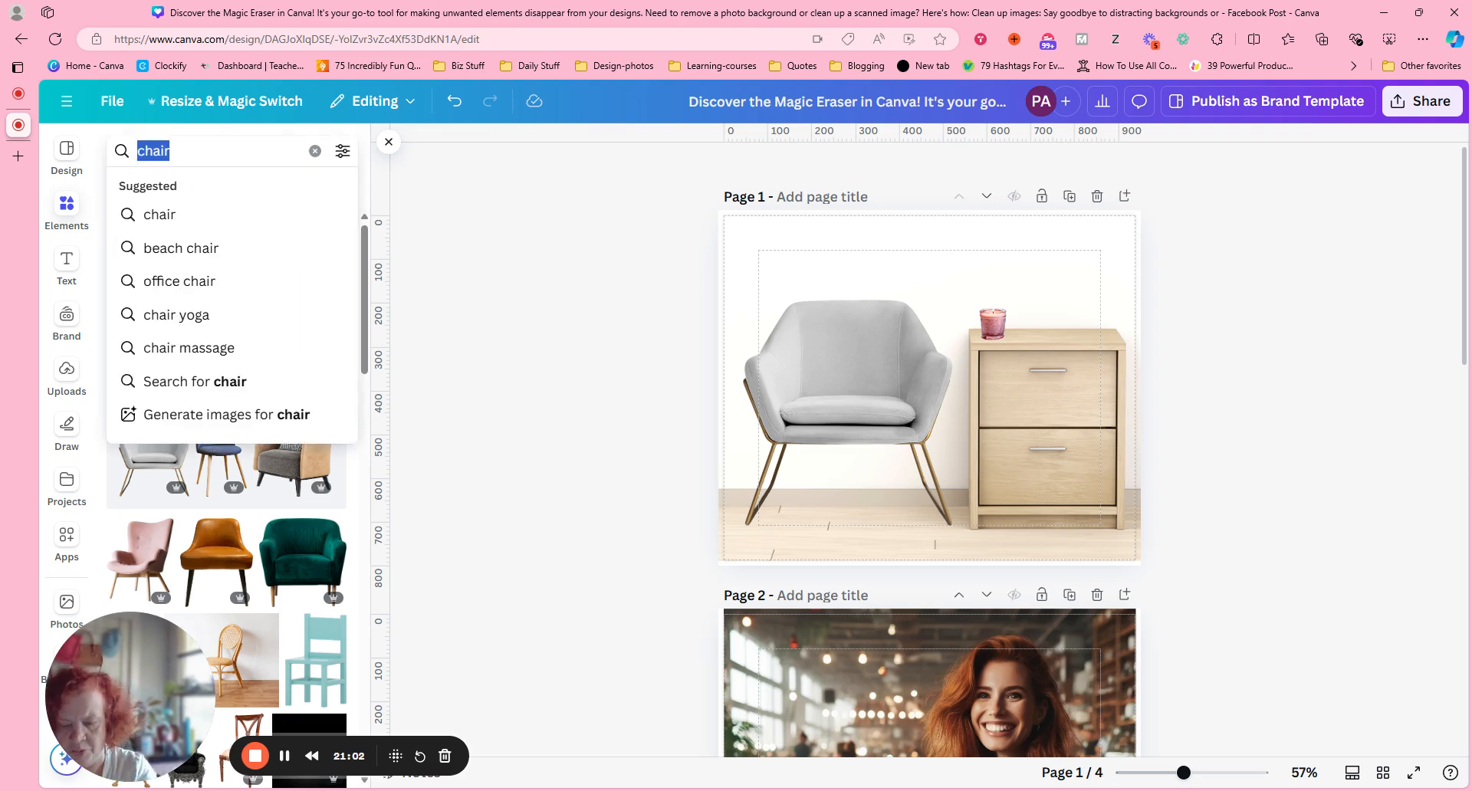
text(plant)
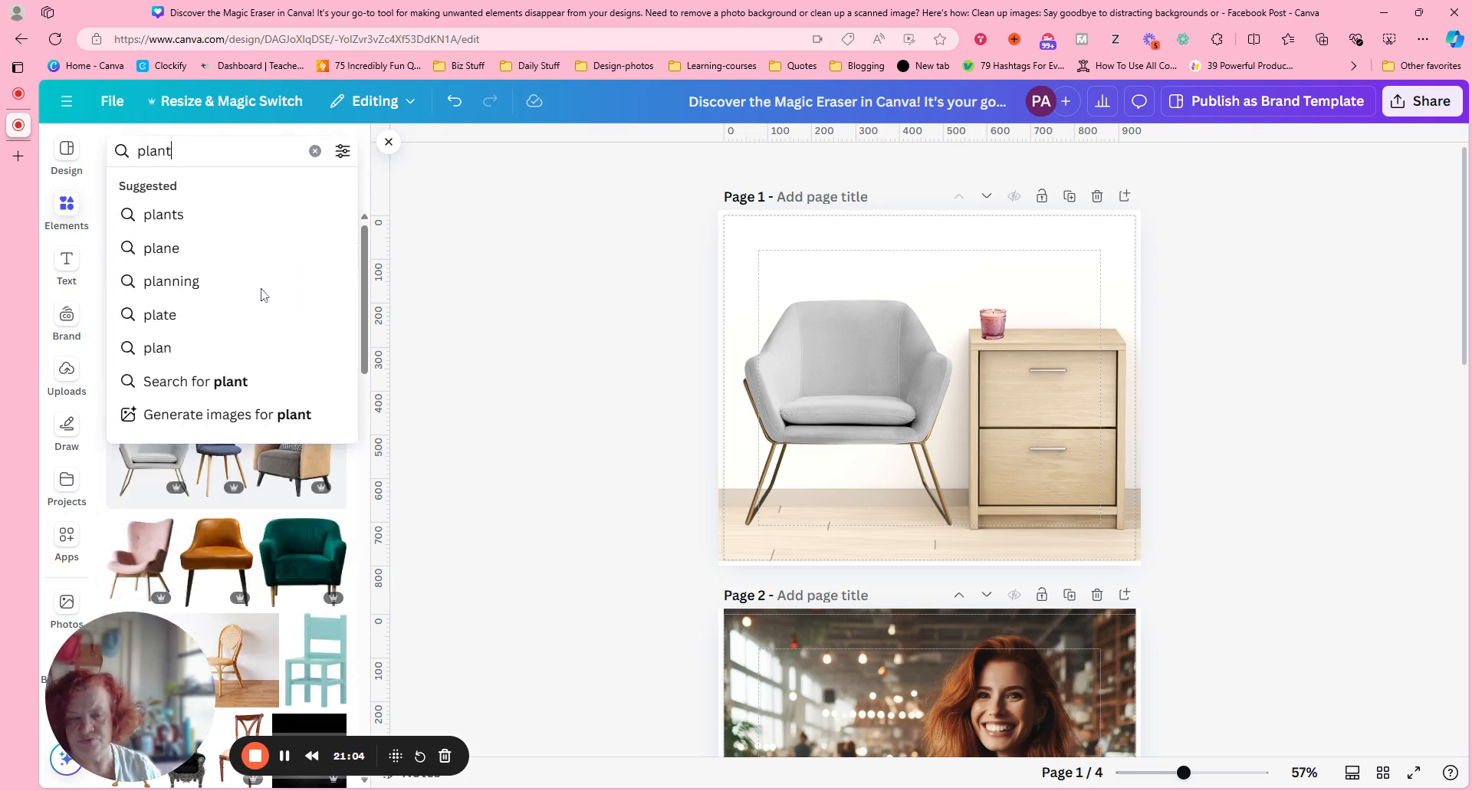
key(Return)
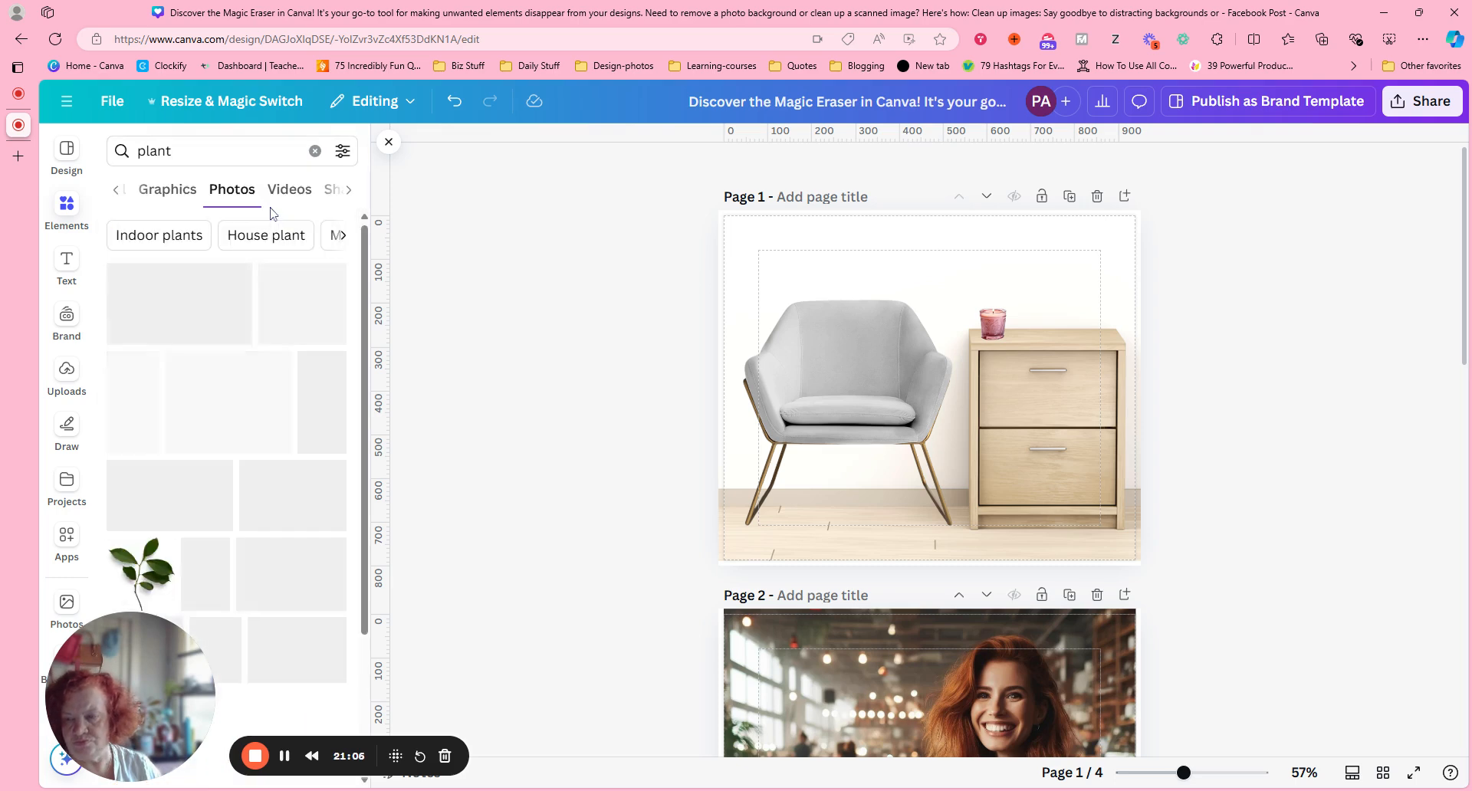
click(176, 246)
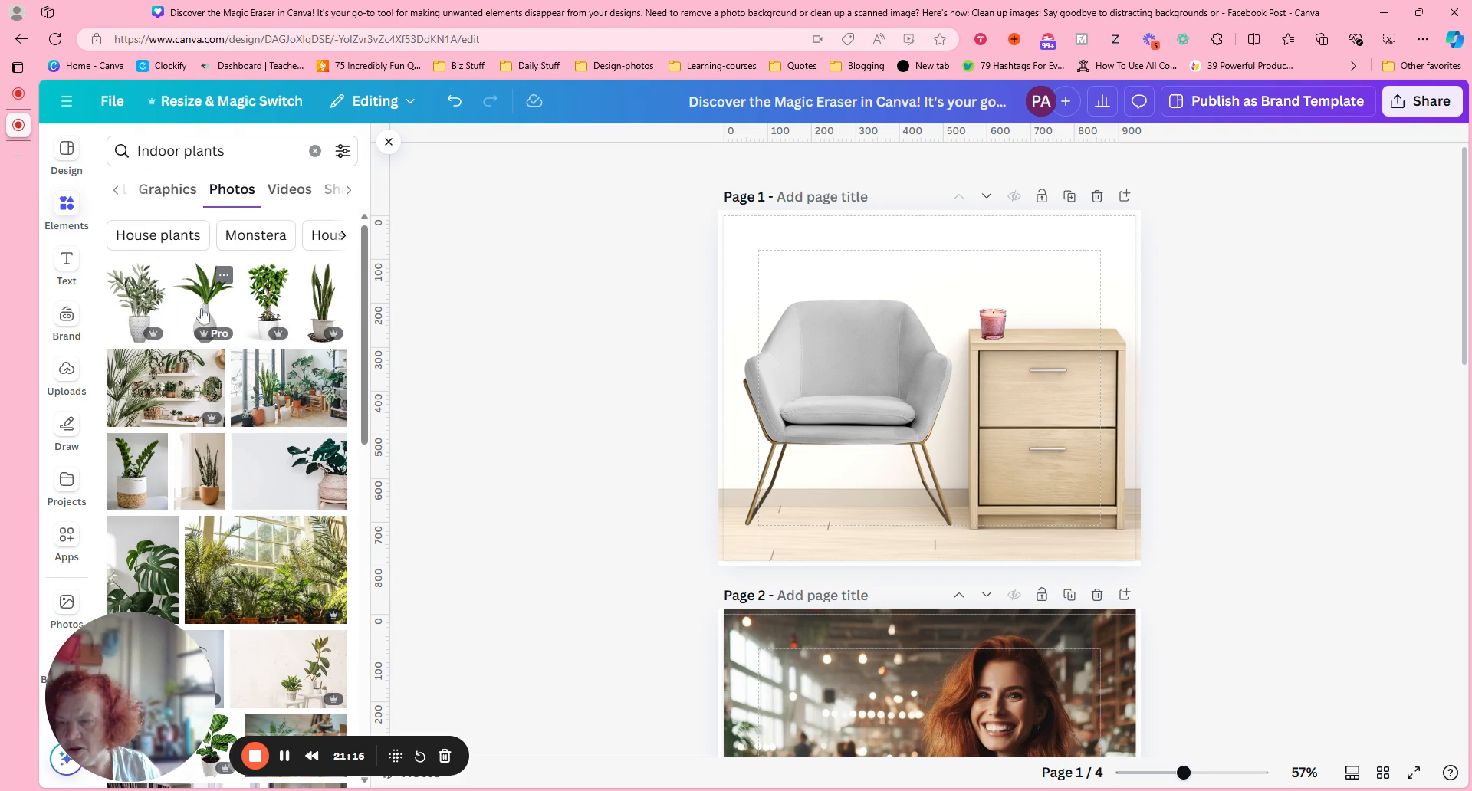
Step: Add the leafy plant in a grey vase, scaled down, on the right of the nightstand top, and shift the candle closer to it
click(203, 316)
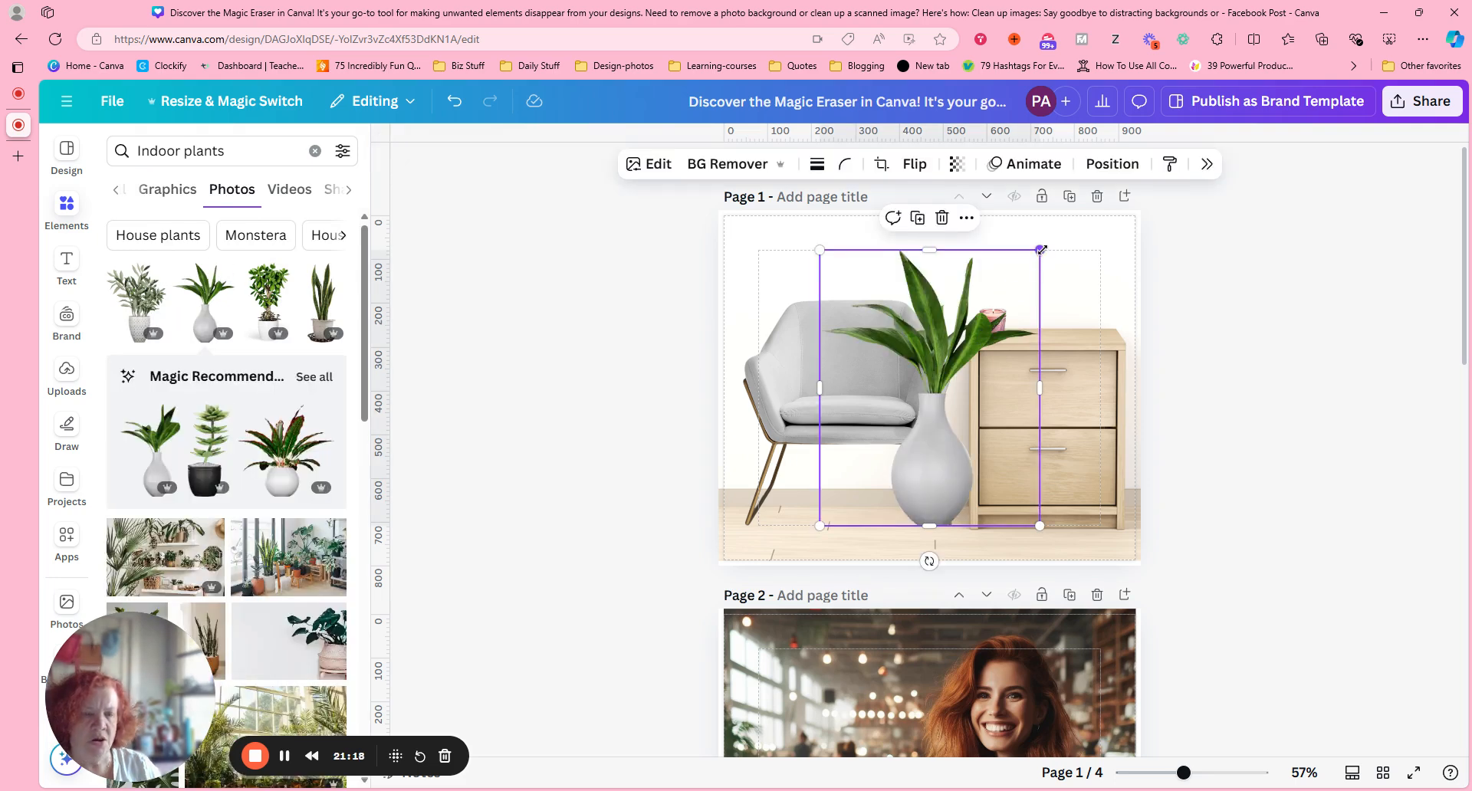
drag(968, 308, 885, 406)
drag(886, 512, 1075, 316)
drag(1119, 204, 1101, 228)
drag(1058, 336, 1022, 328)
click(1245, 294)
click(1265, 305)
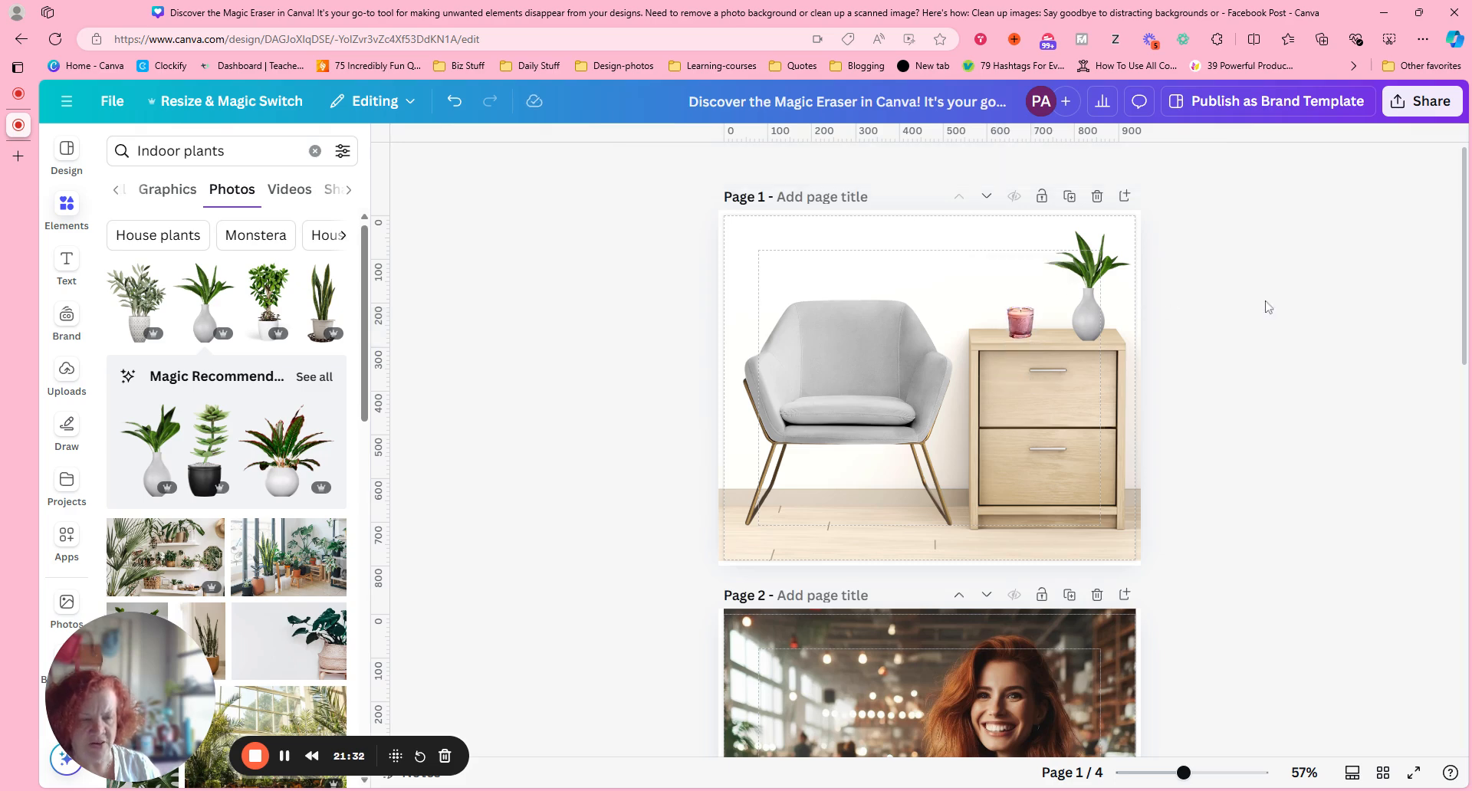
Step: Apply the Drop shadow effect to the candle on the nightstand
click(1017, 331)
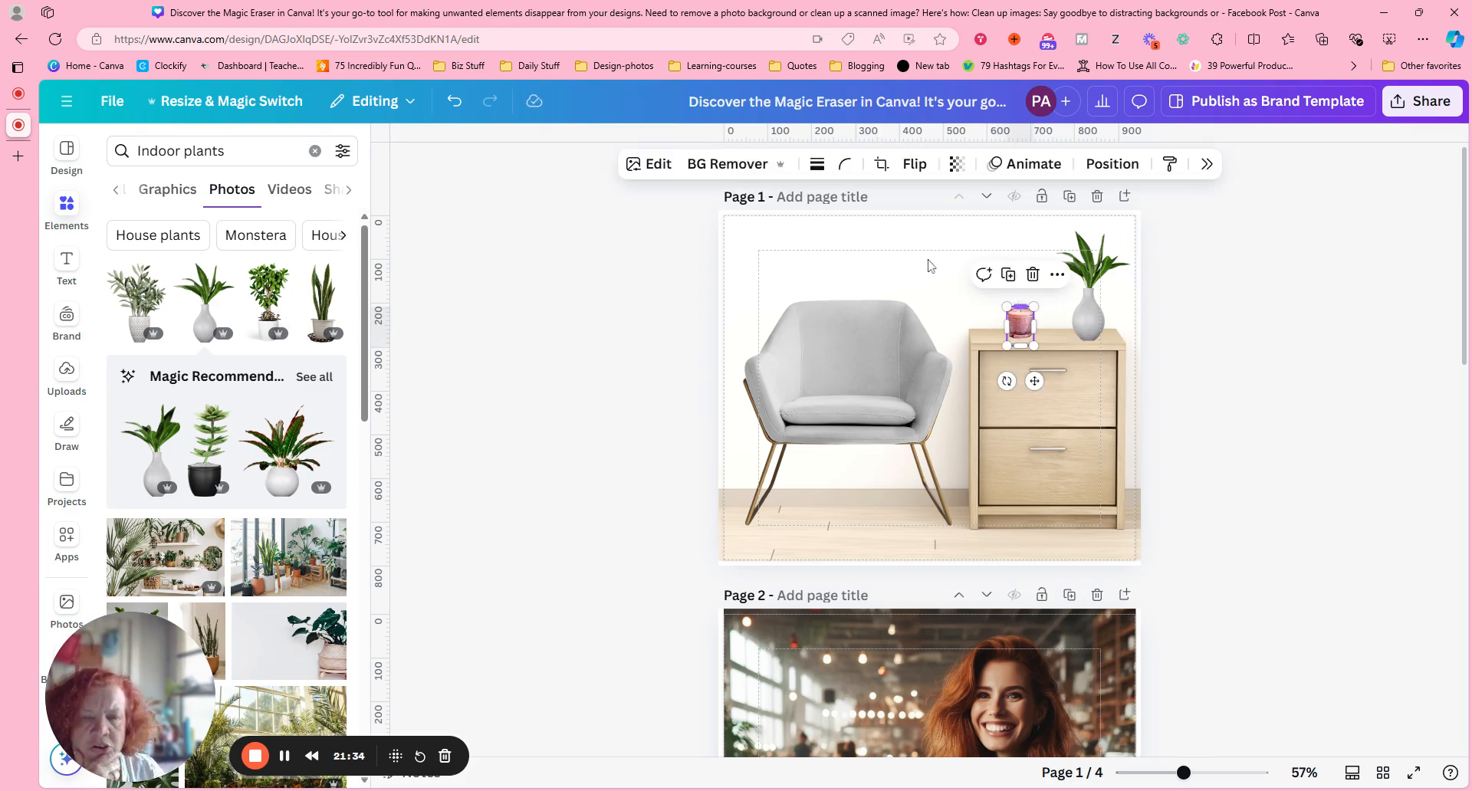
click(1207, 166)
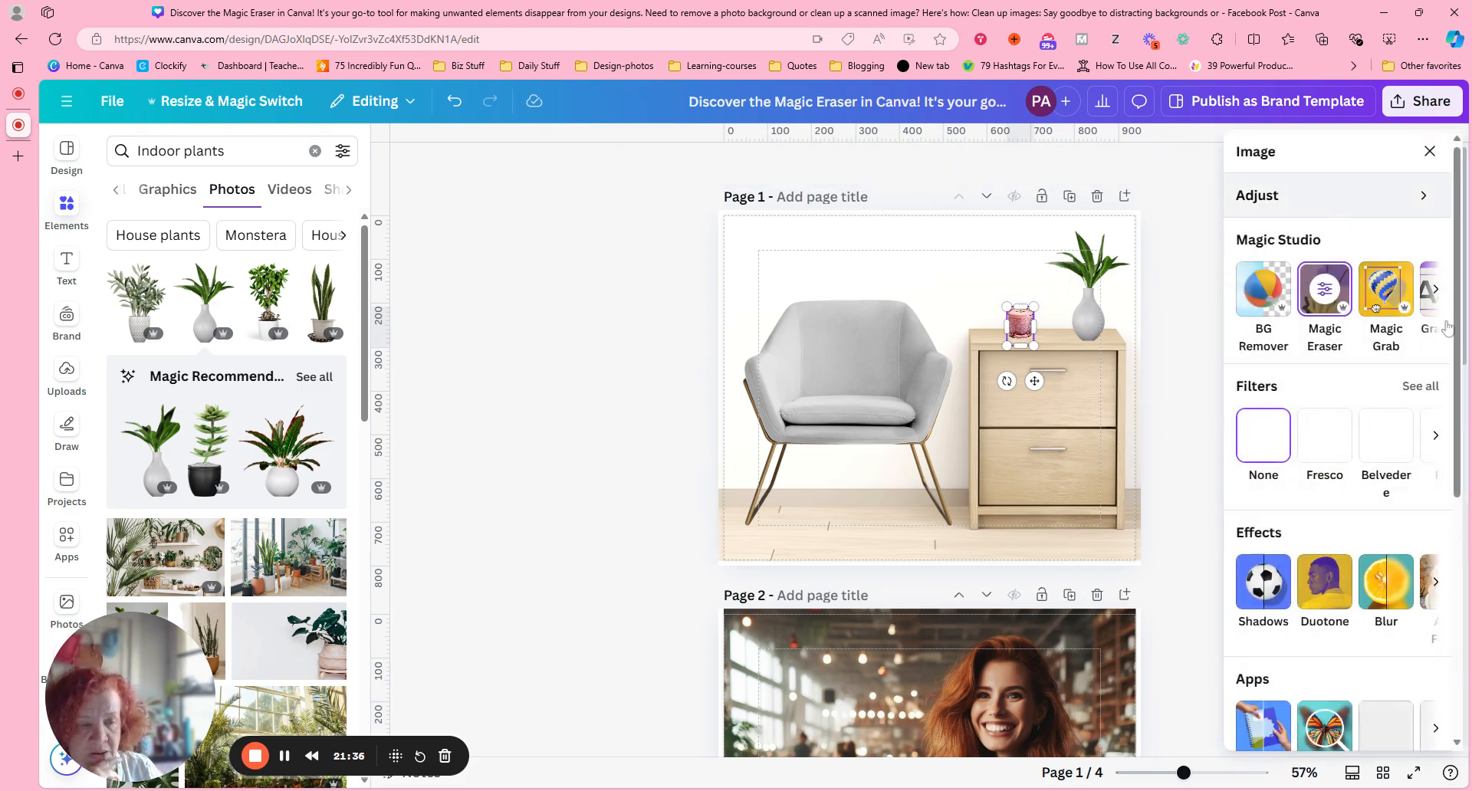
click(1261, 601)
click(1348, 346)
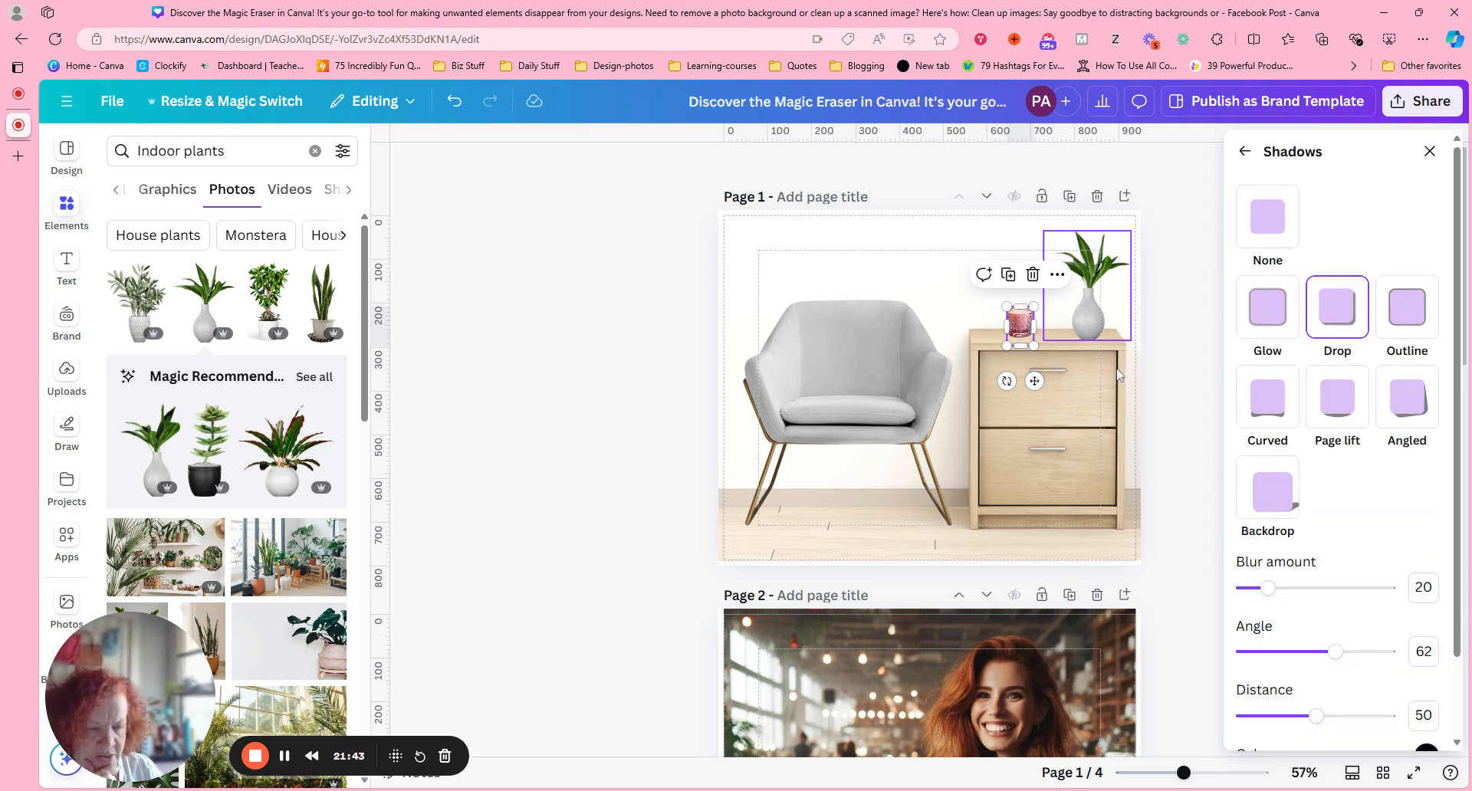
click(1181, 305)
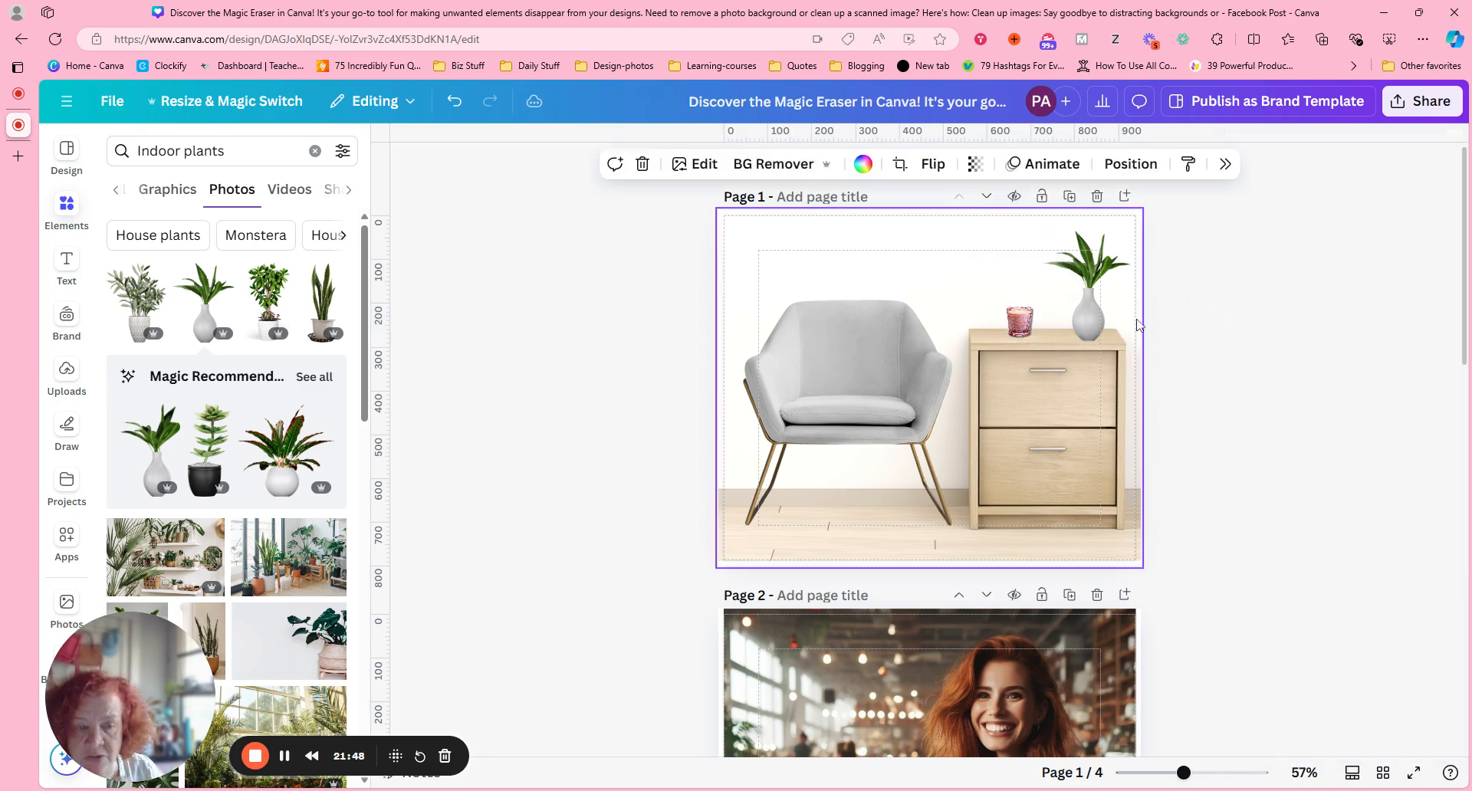
Step: Nudge the vase plant slightly up on the nightstand and give it the Drop shadow effect
click(1111, 272)
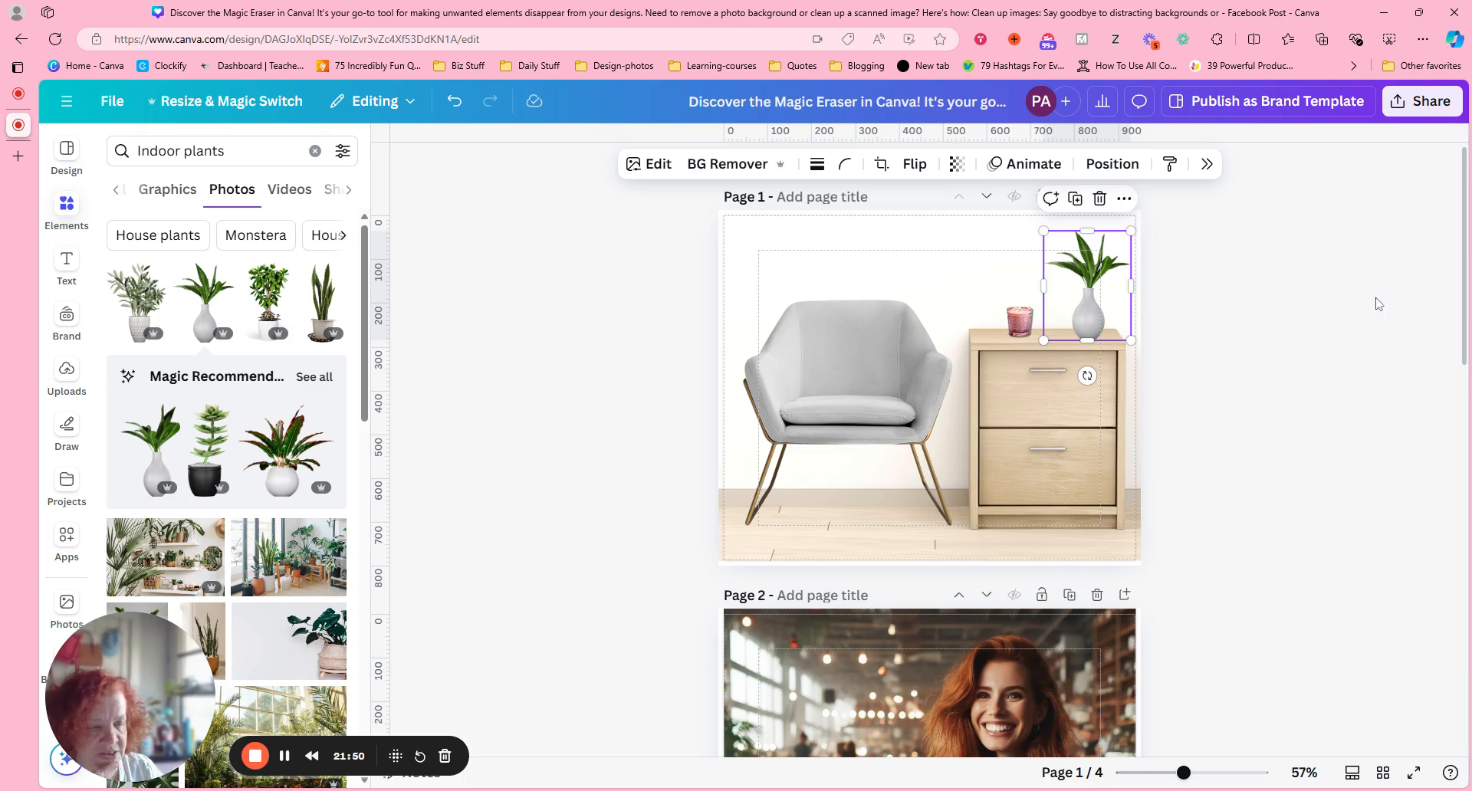
drag(1091, 330, 1089, 327)
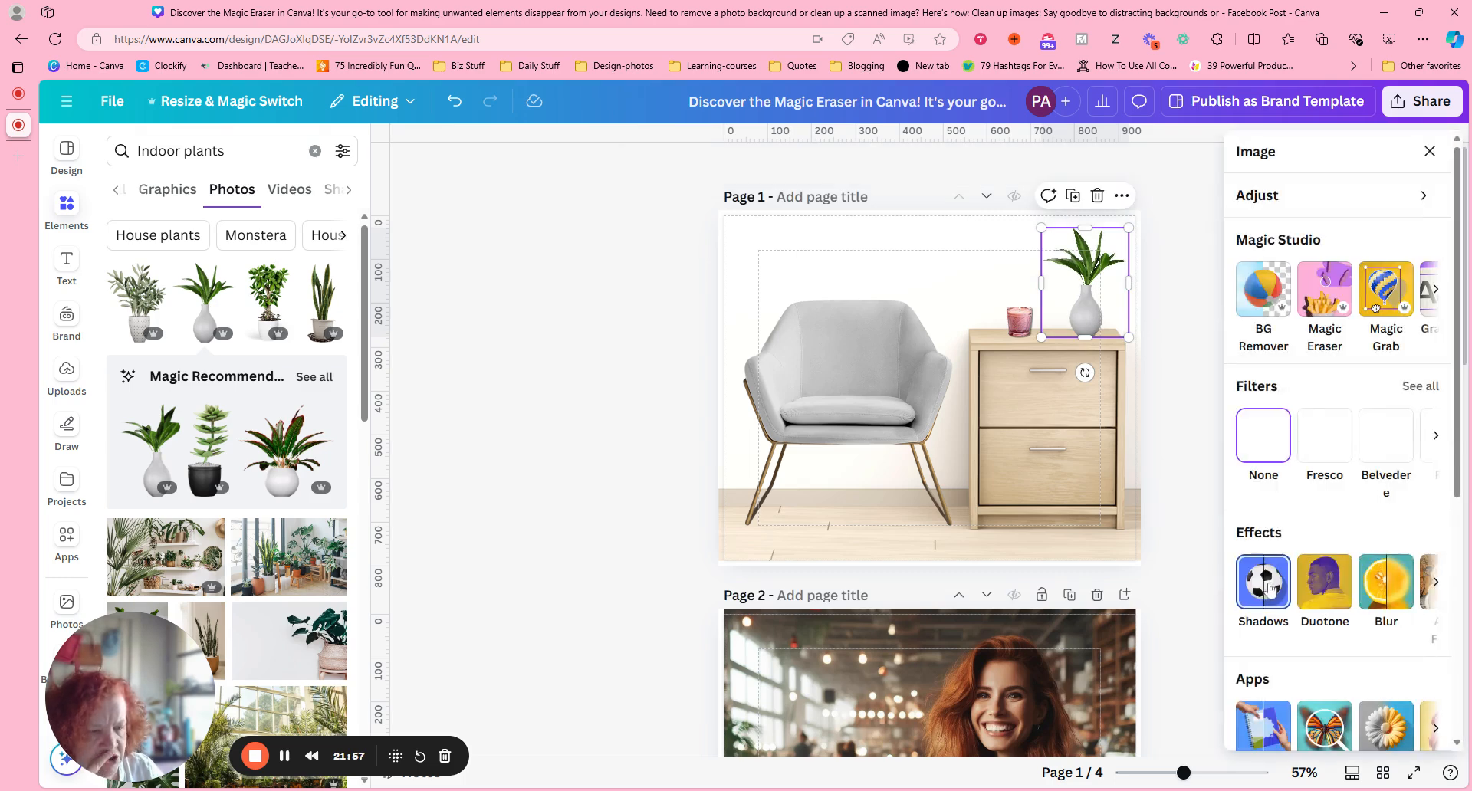
click(1266, 587)
click(1336, 311)
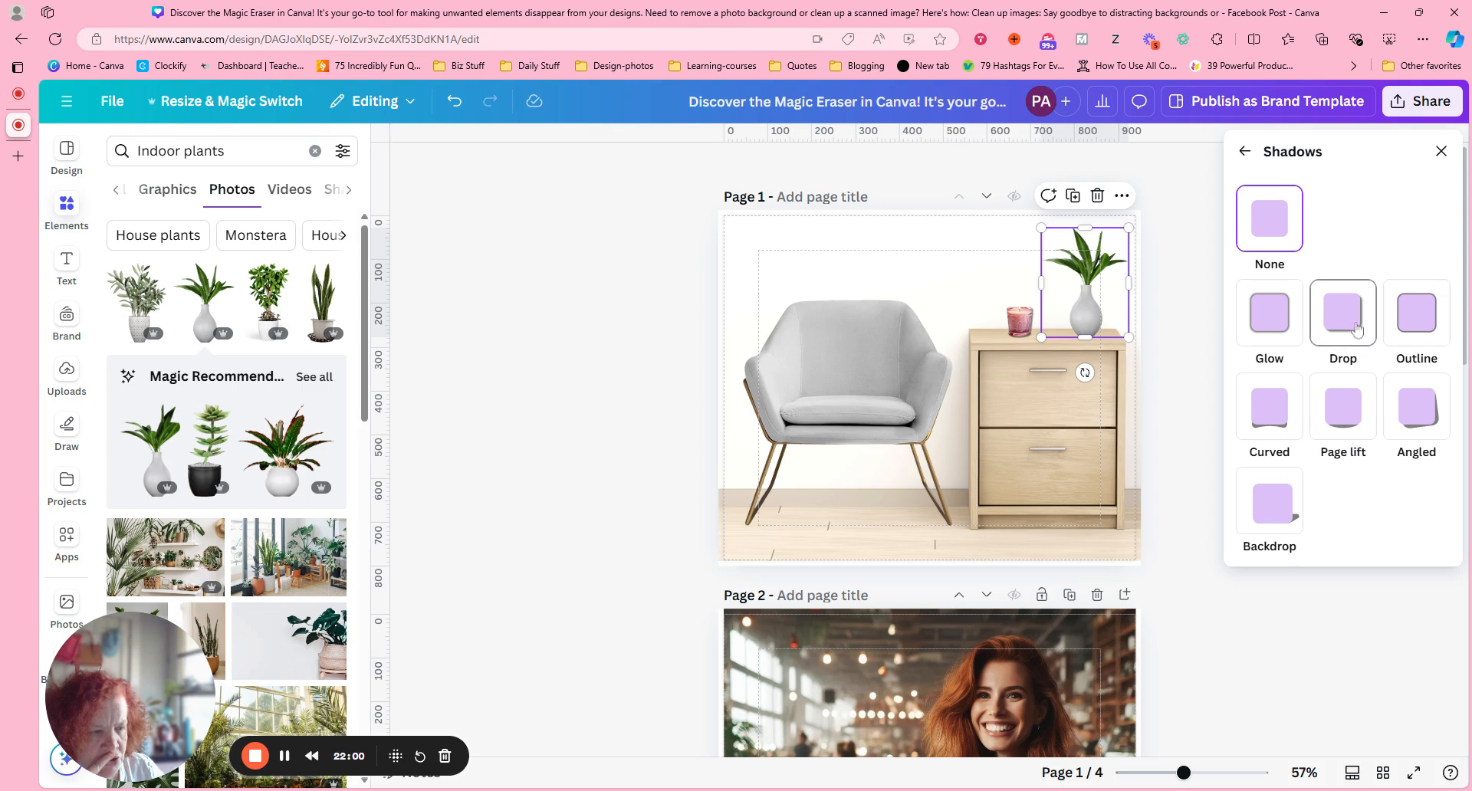
click(1172, 235)
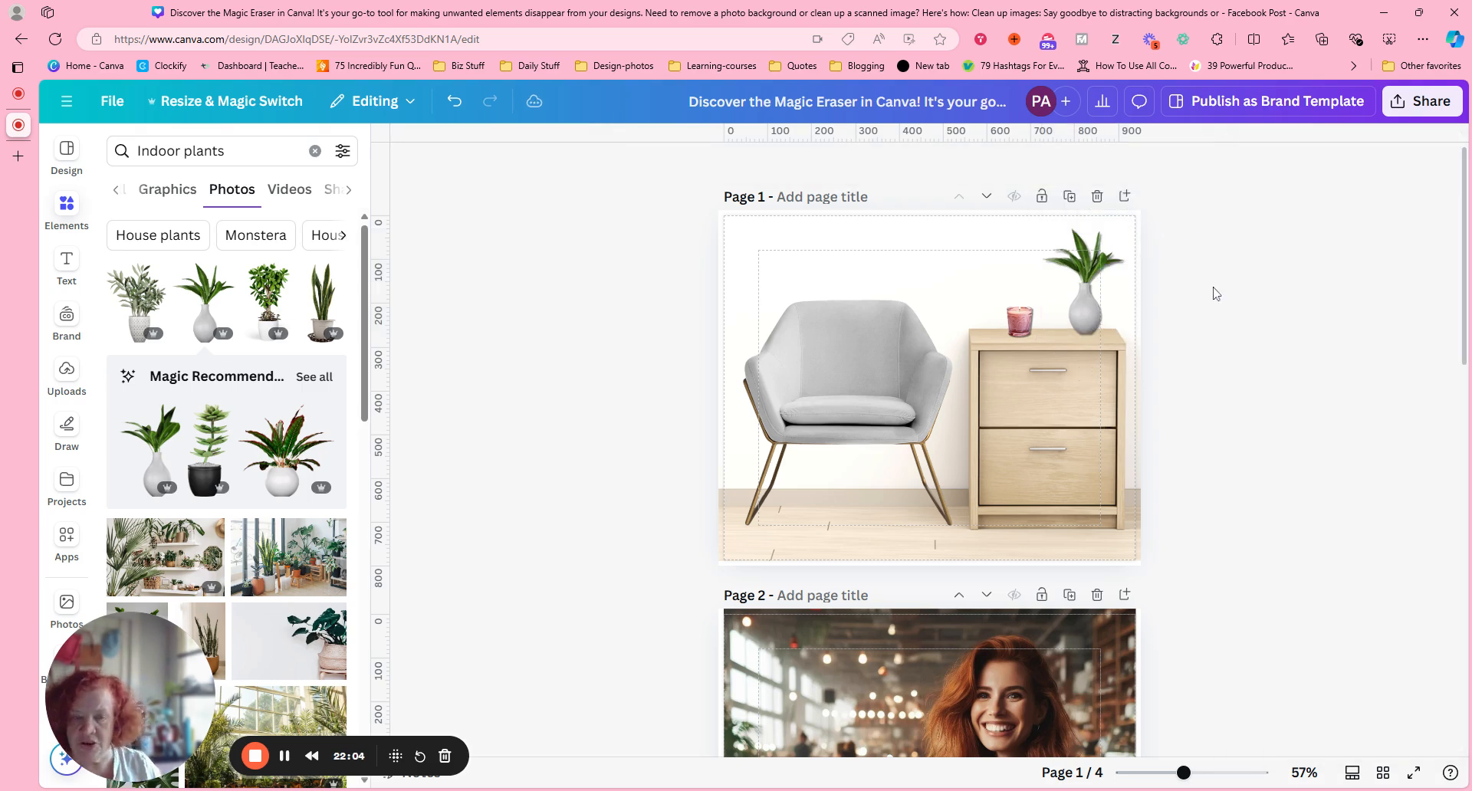
scroll(1467, 308, down, 10)
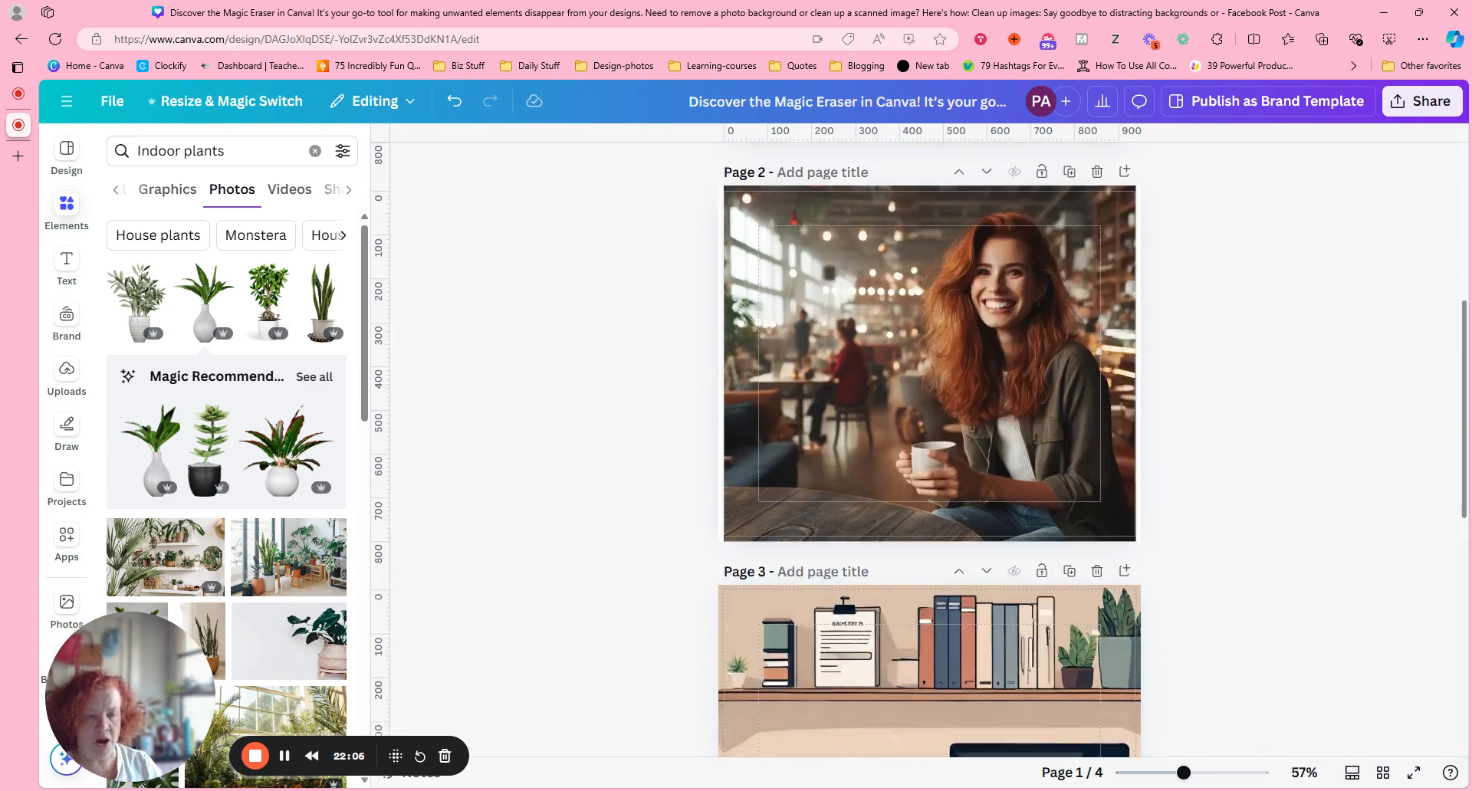
scroll(1430, 268, down, 2)
scroll(1430, 269, up, 15)
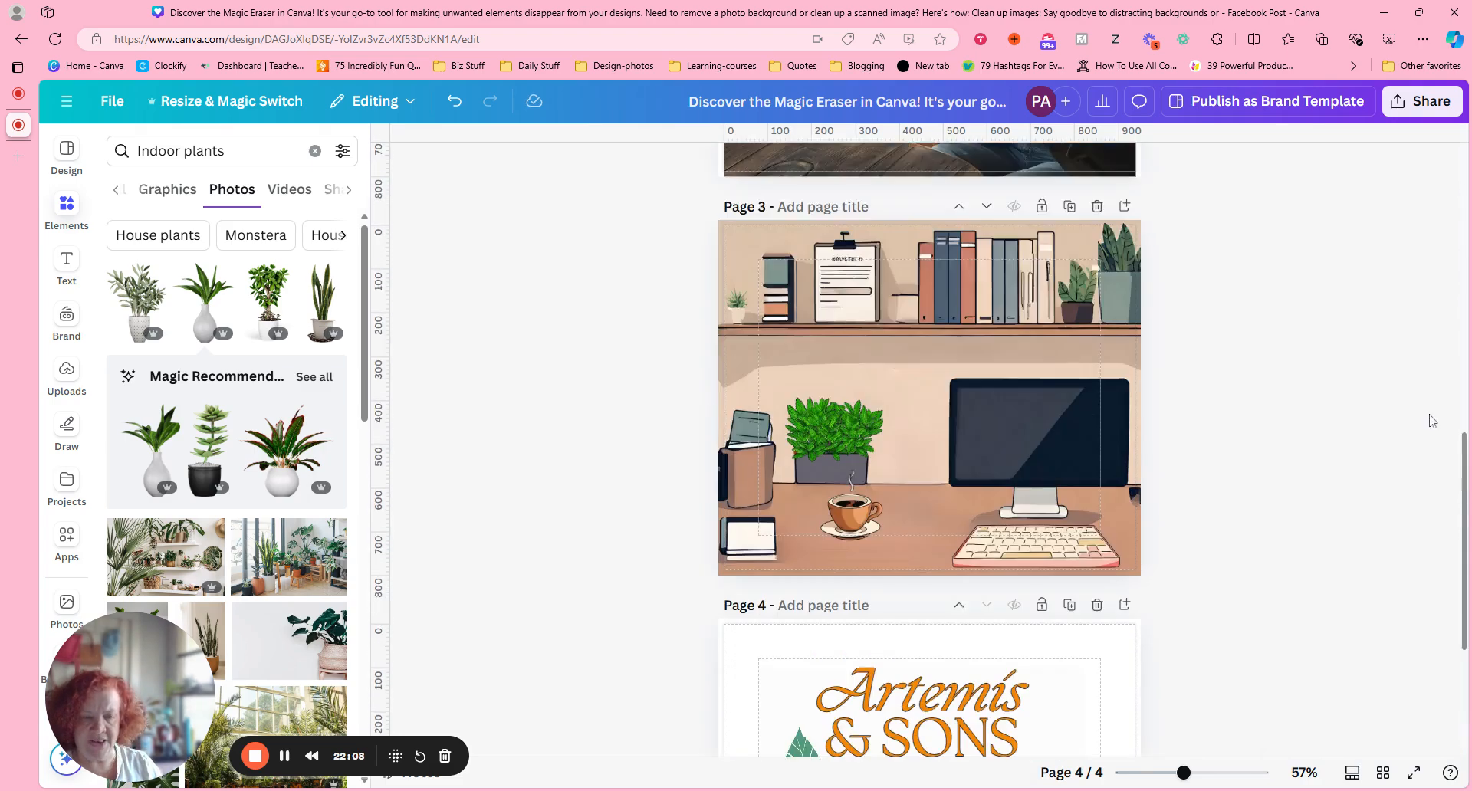